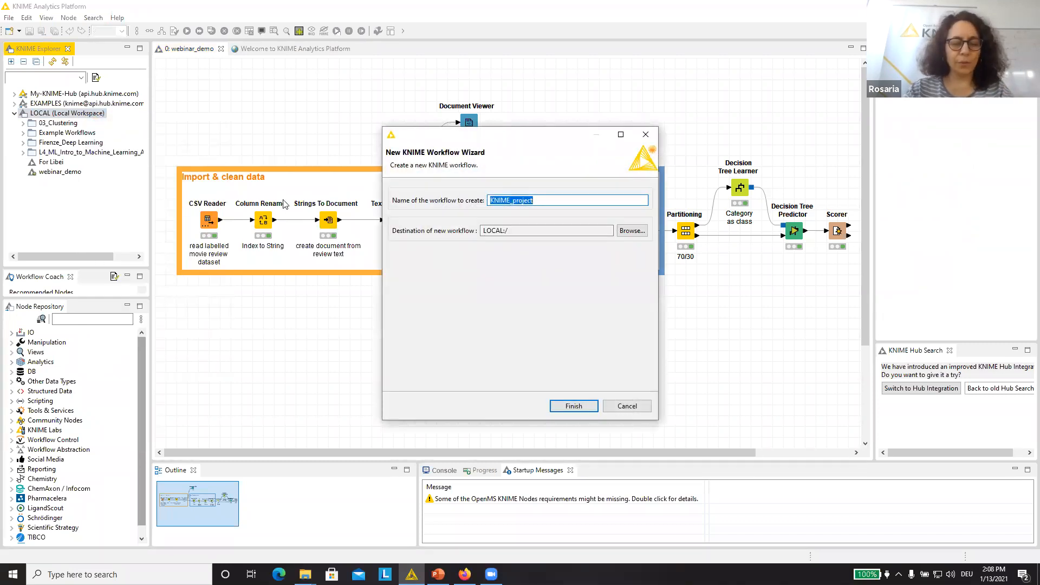
Step: Name the new local workflow webinar1 and create it
text(w)
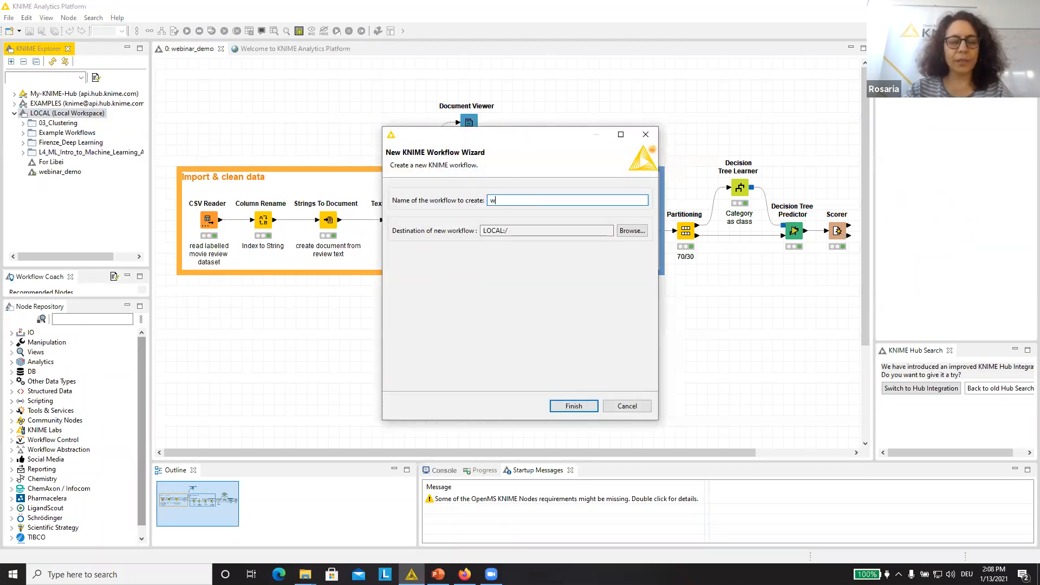
text(ebinar1)
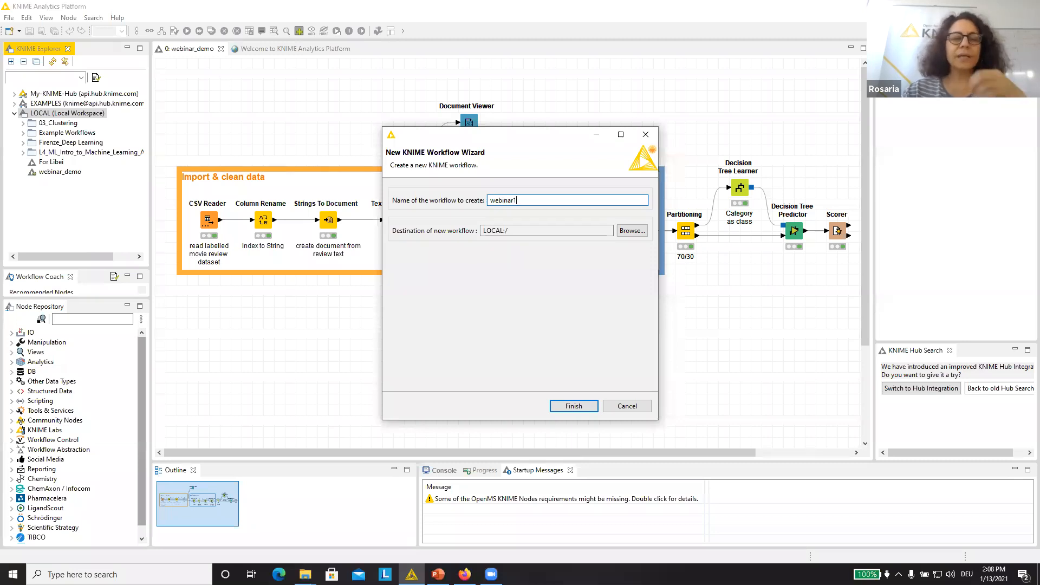
click(575, 406)
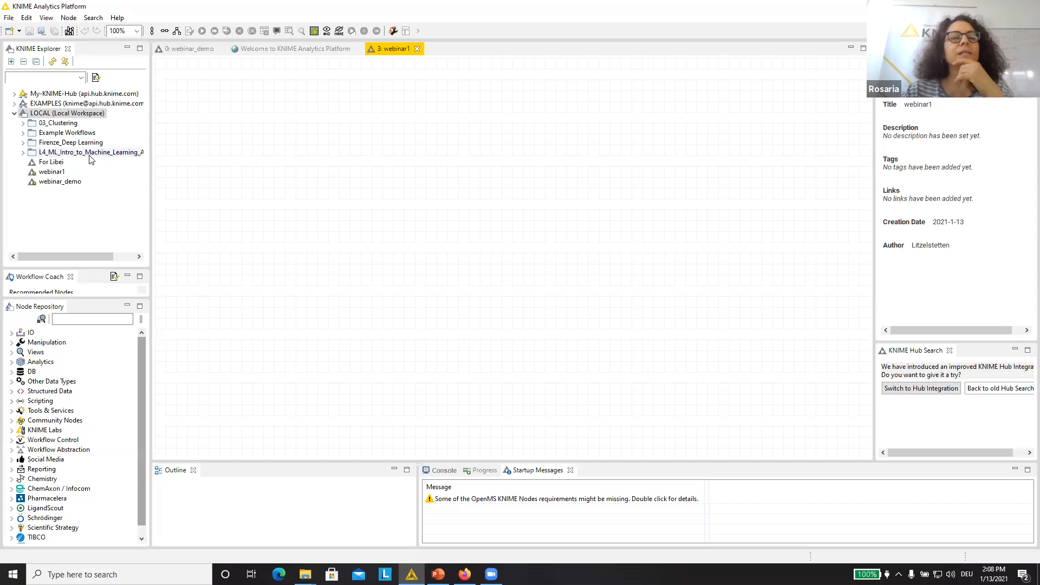
Step: Add a CSV Reader node for IMDb-sample.csv from Example Workflows/TheData/SocialMedia to the workflow and open its configuration
click(23, 133)
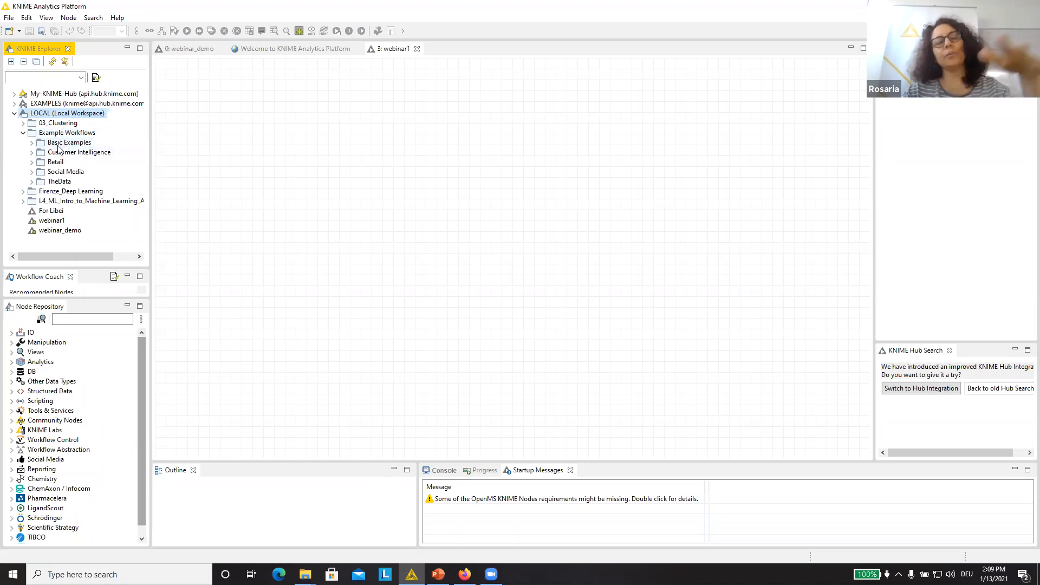
click(32, 182)
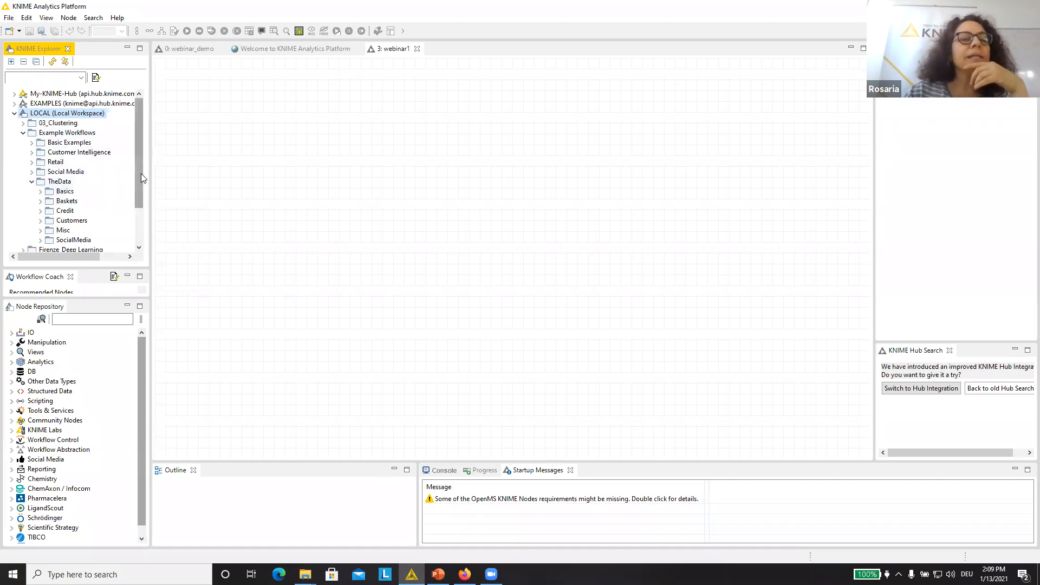
drag(137, 174, 139, 203)
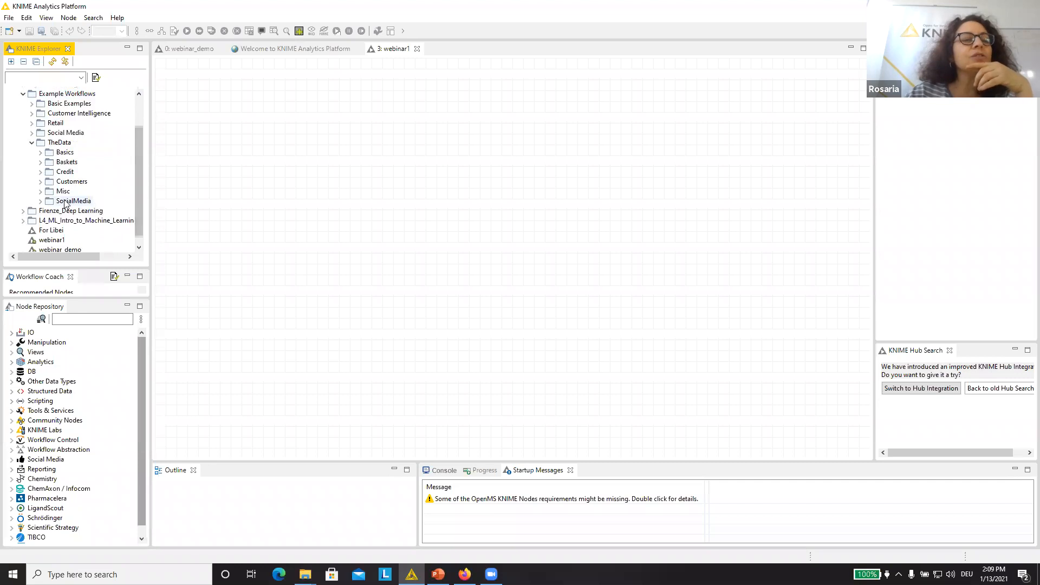
click(40, 202)
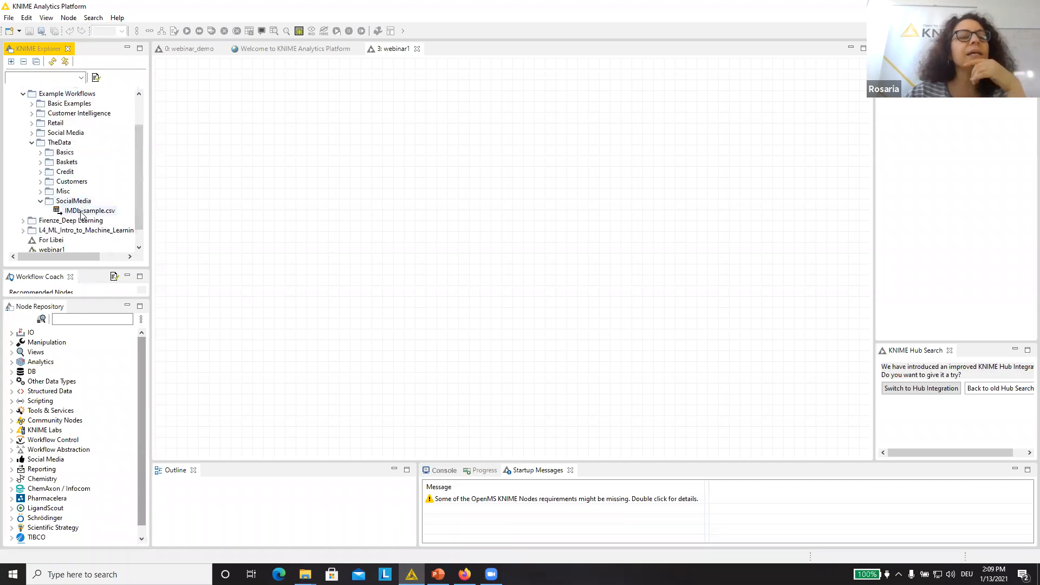
drag(80, 214, 255, 189)
double_click(255, 187)
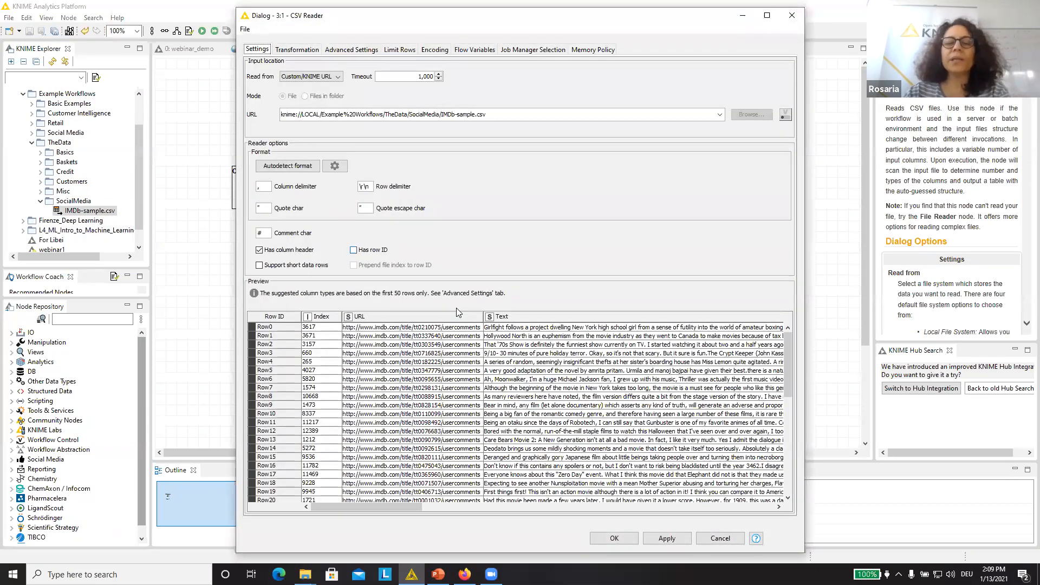
Step: Examine the columns up to Sentiment in the CSV Reader's data preview and close the configuration
mouse_move(394, 507)
mouse_down()
mouse_move(564, 507)
mouse_move(379, 505)
mouse_up()
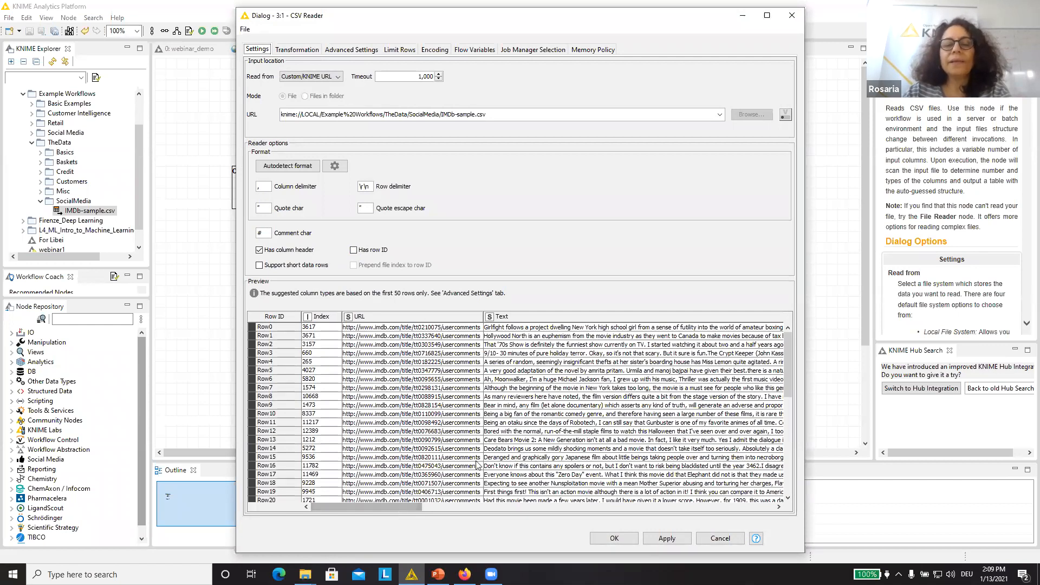
drag(407, 507, 785, 525)
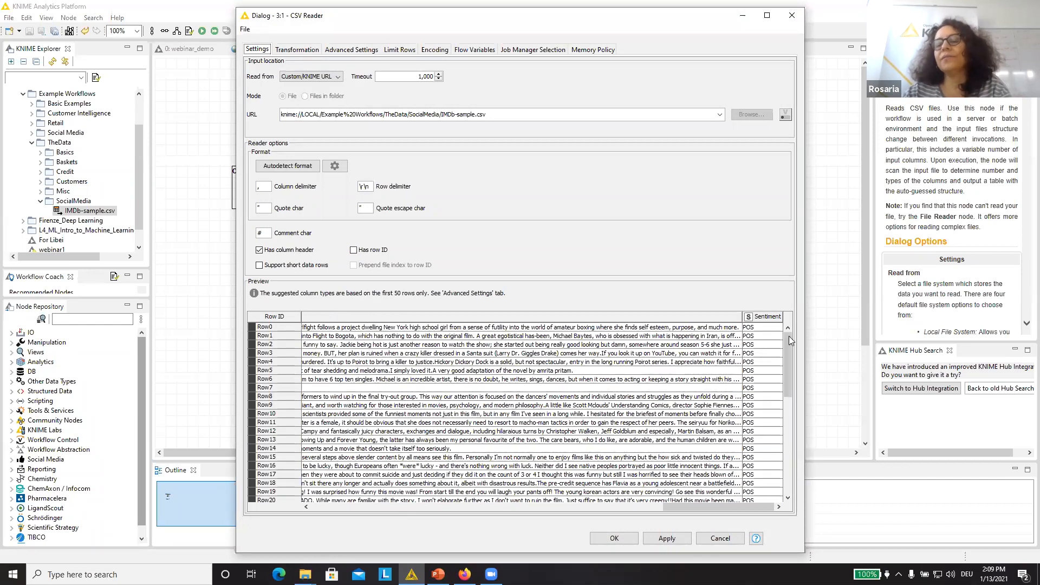
mouse_move(788, 349)
mouse_down()
mouse_move(790, 428)
mouse_move(790, 347)
mouse_up()
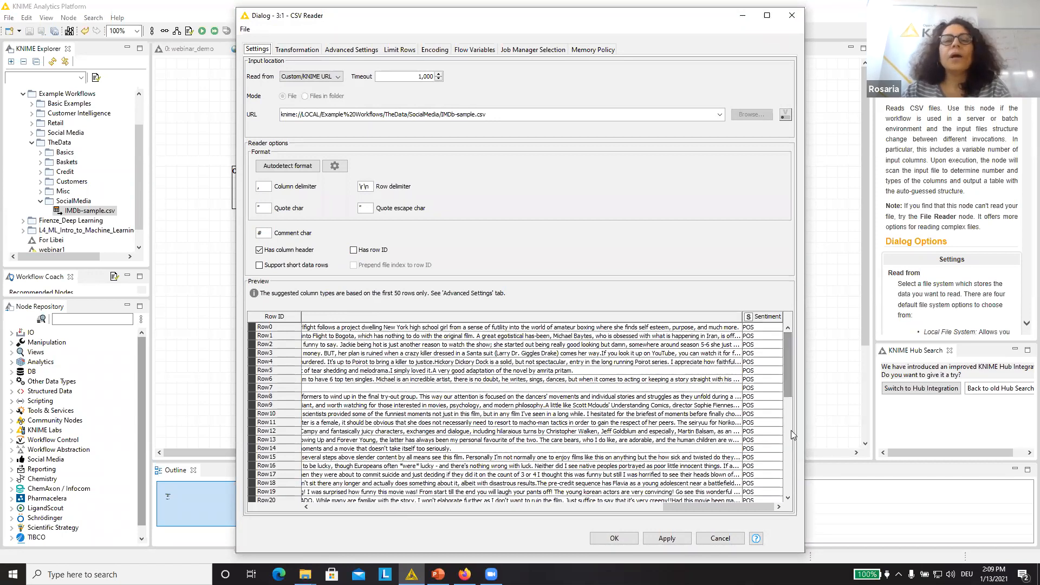
click(791, 15)
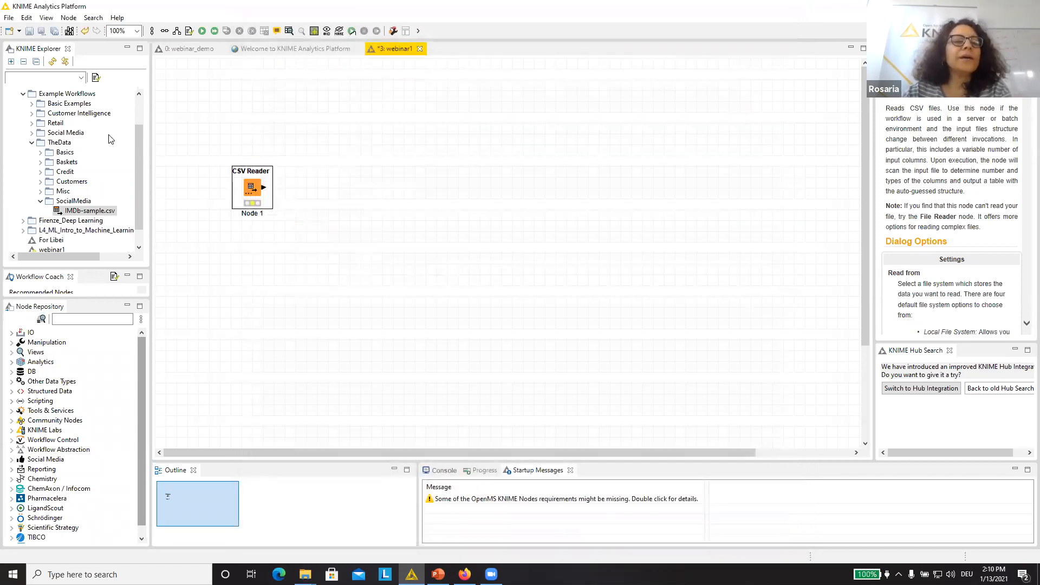
Step: Add a second CSV Reader node for IMDb-sample.csv below the first, accept its configuration, and delete that node
drag(71, 213, 243, 287)
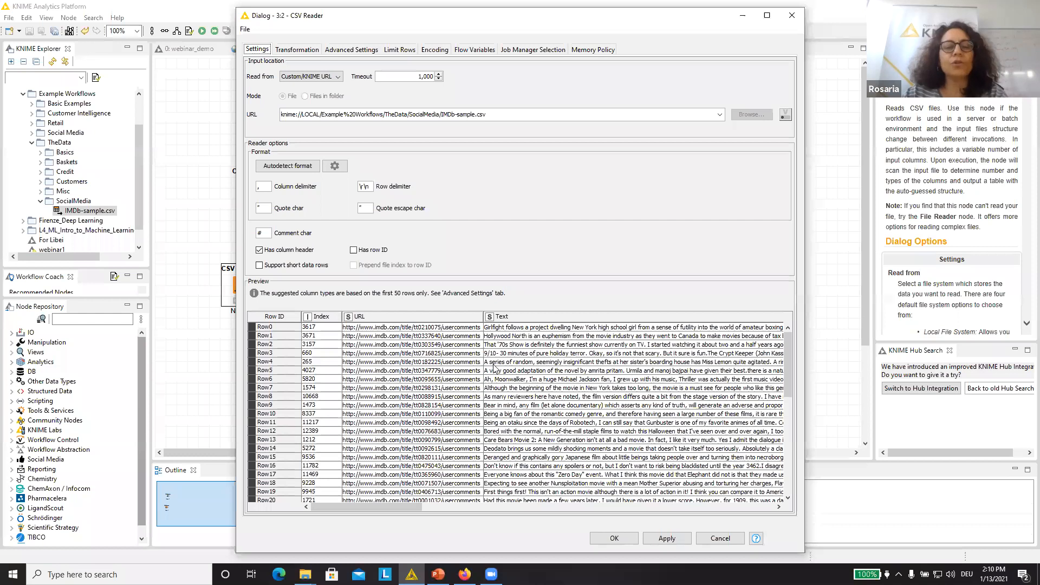
scroll(549, 511, right, 3)
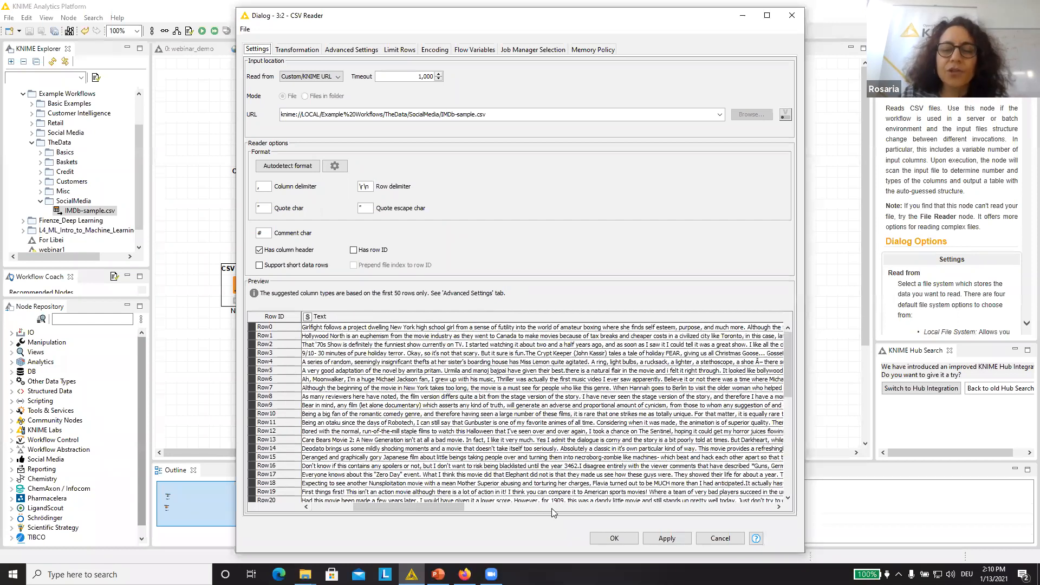
click(614, 538)
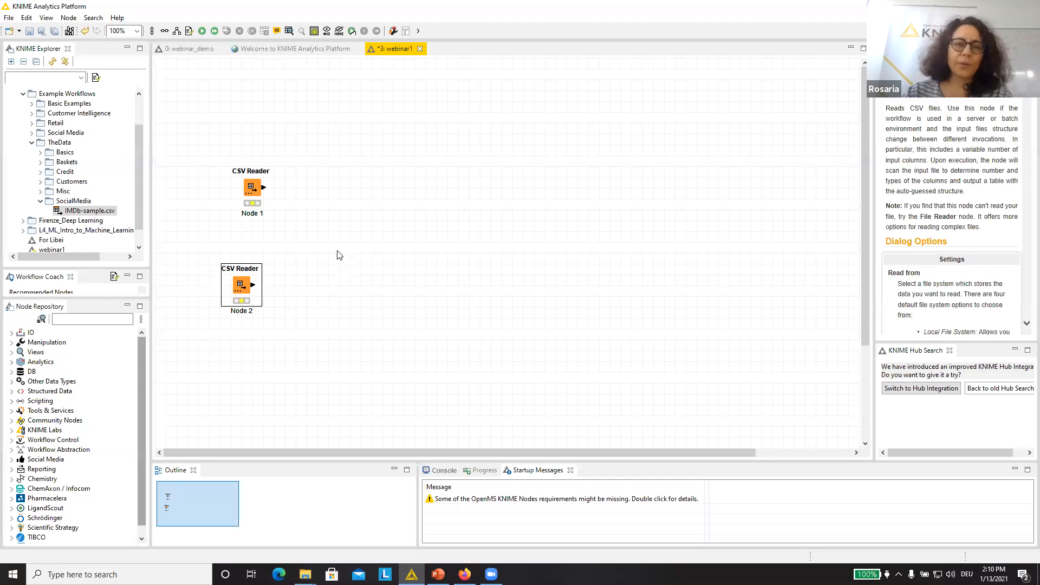
key(Delete)
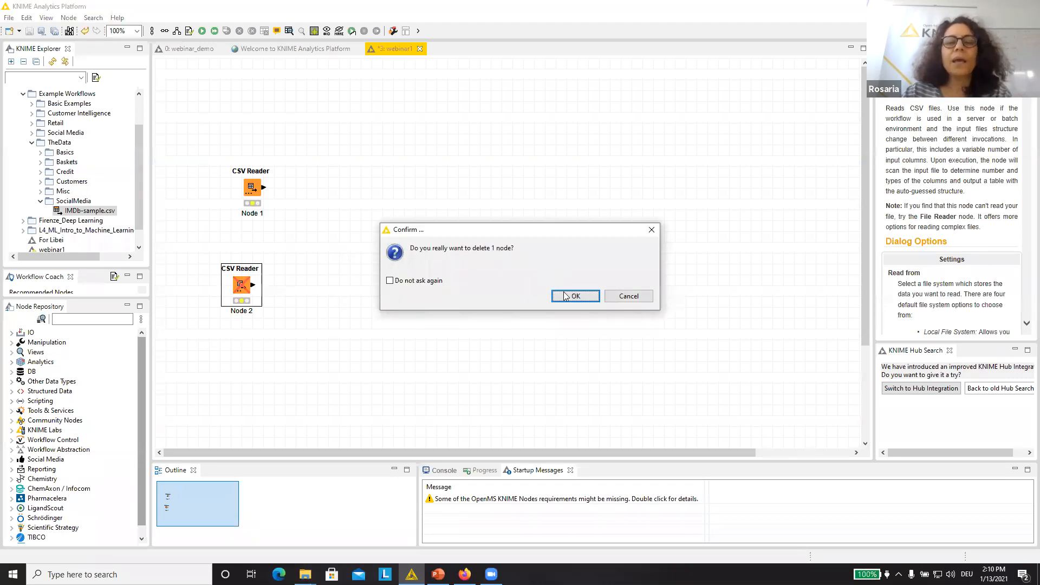
key(Return)
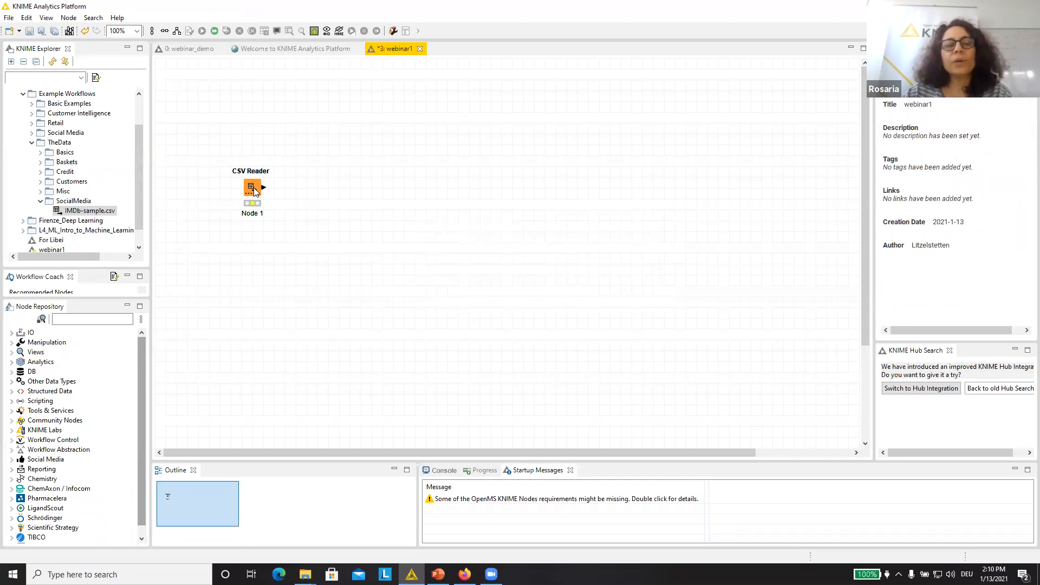
Step: Check the CSV Reader node's configuration without changing it and execute the node
right_click(254, 192)
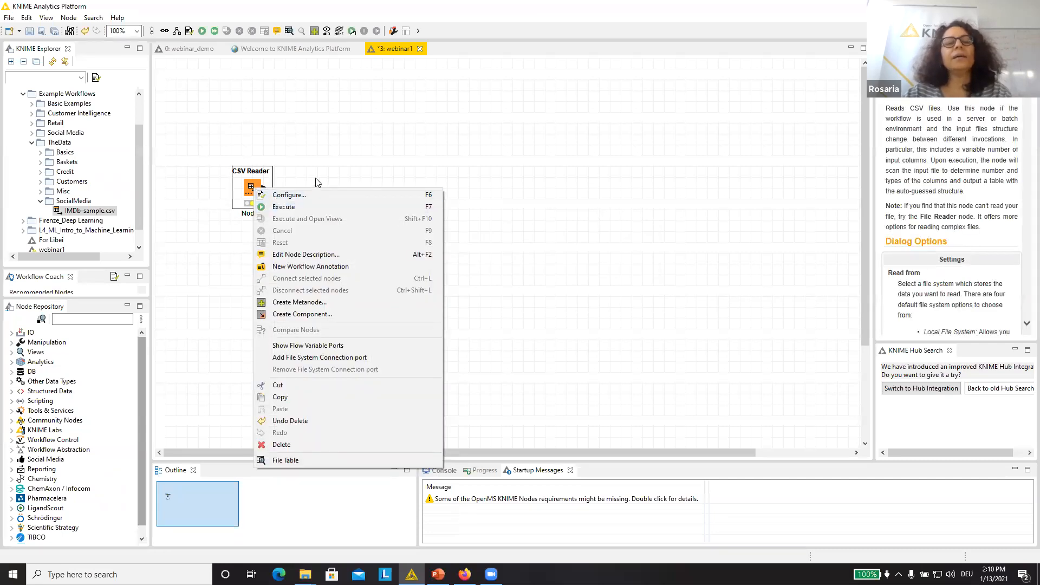
click(317, 182)
double_click(250, 187)
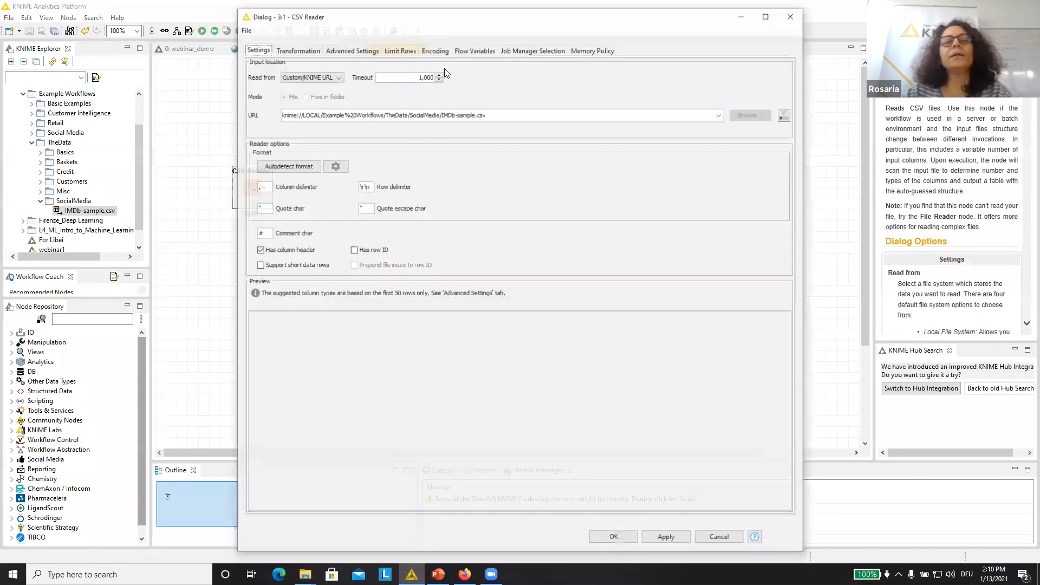
click(792, 15)
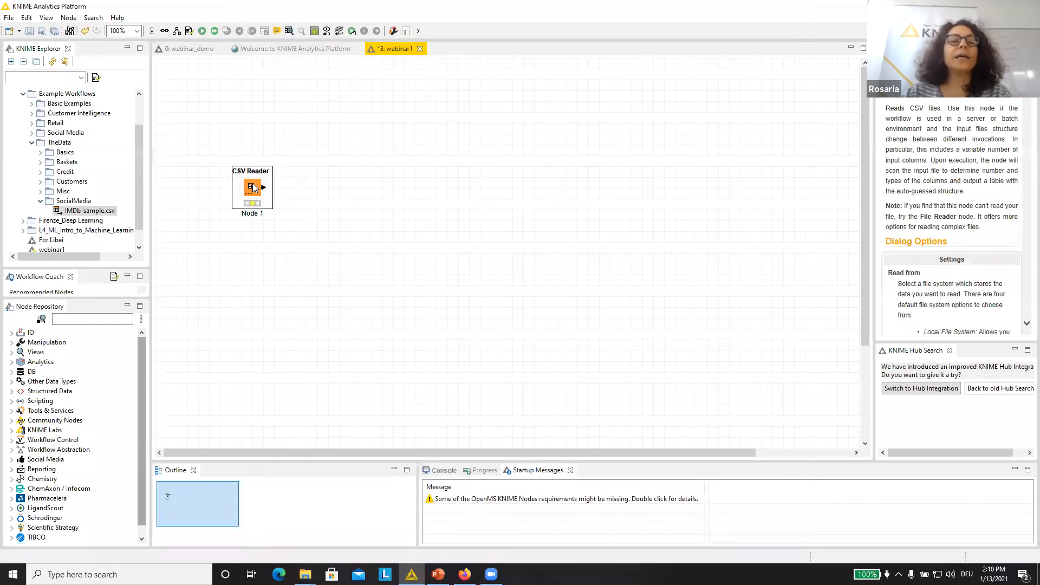
right_click(253, 188)
click(284, 204)
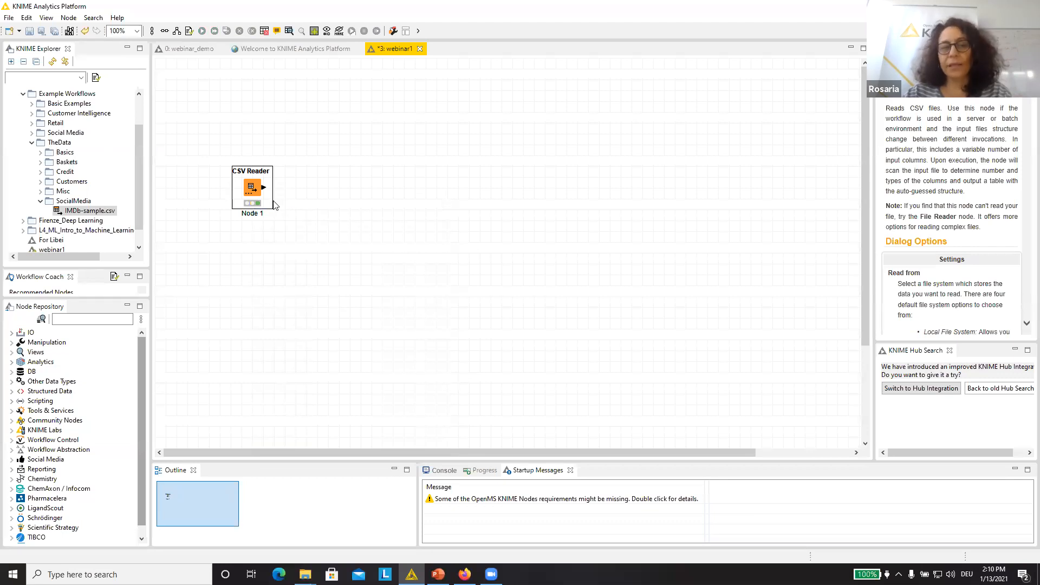
Step: Review the executed CSV Reader node's configuration and its available node commands
right_click(252, 187)
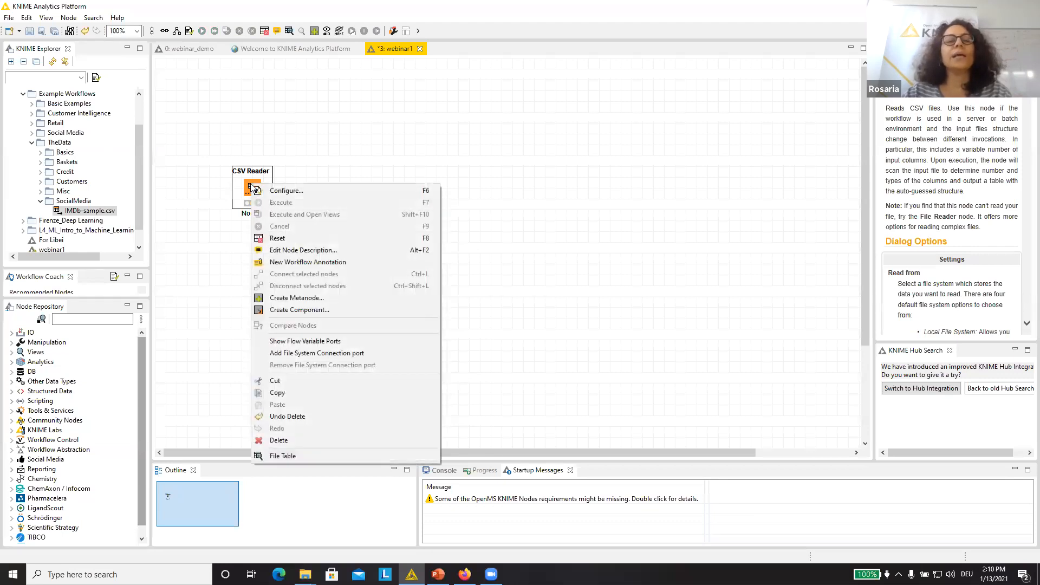
click(294, 189)
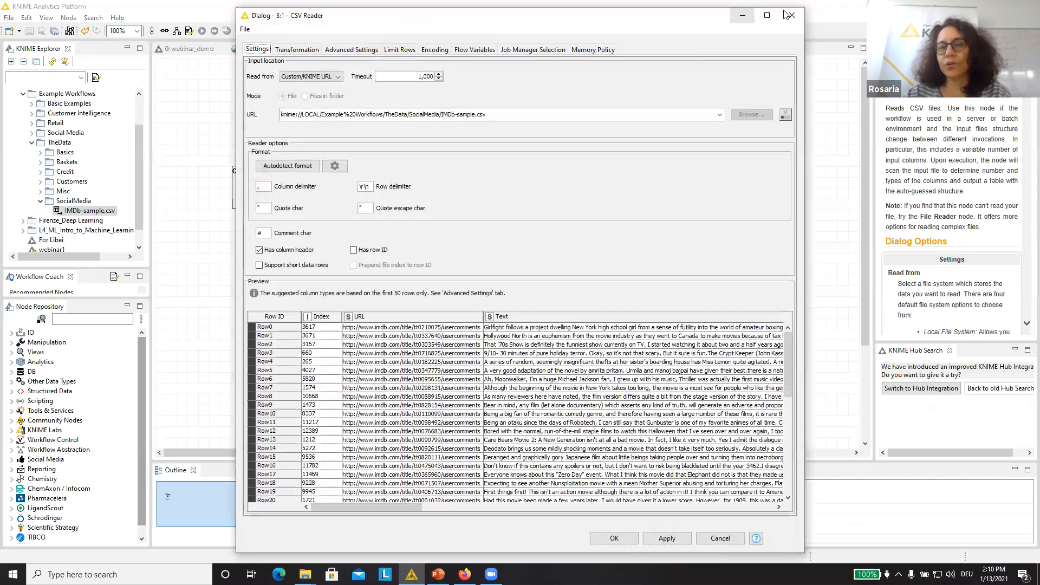
click(786, 15)
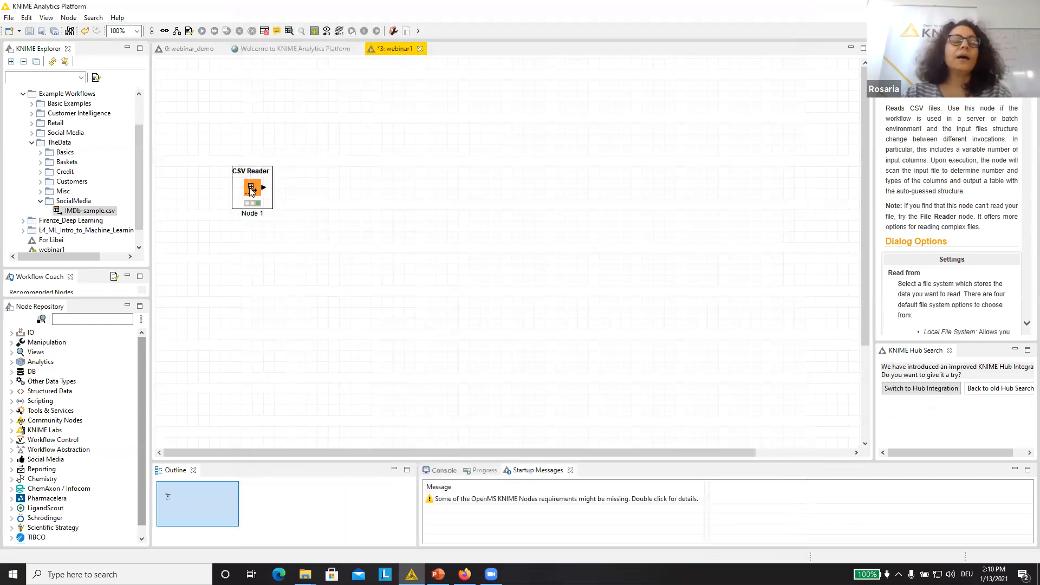
right_click(252, 191)
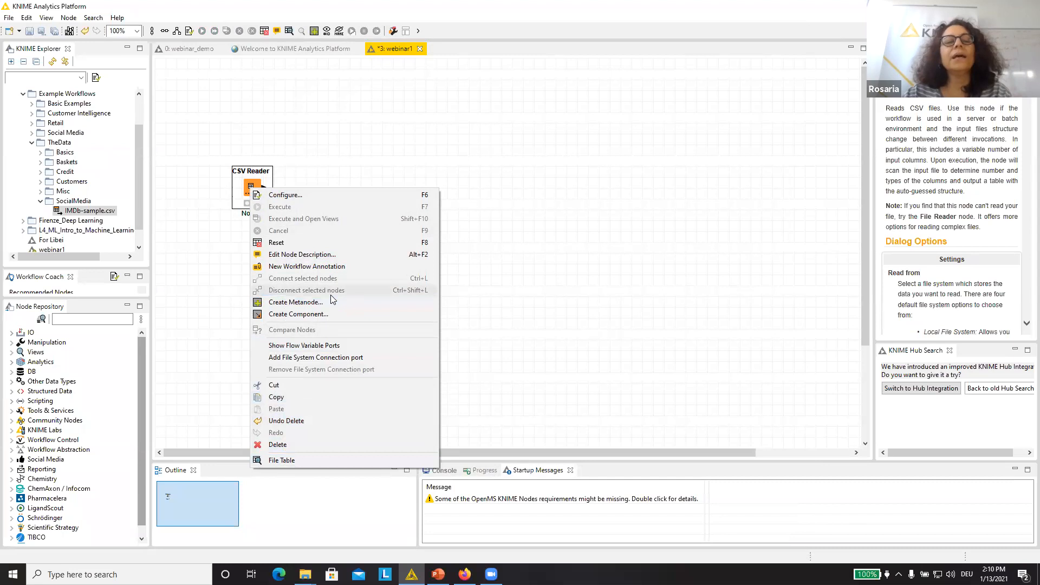
click(364, 155)
click(364, 154)
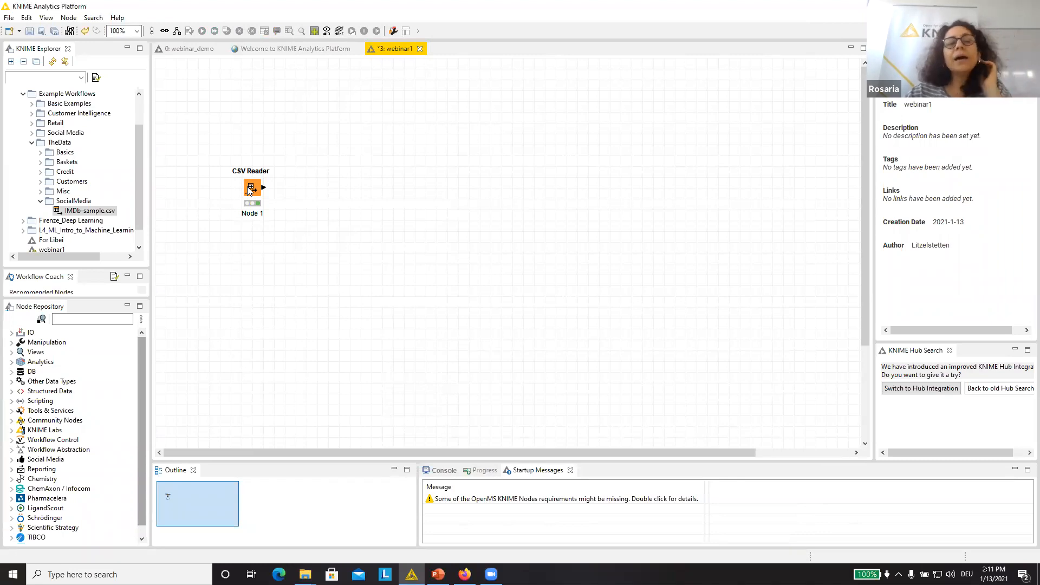
Step: Try the Has row ID option in the CSV Reader, turn it off again, and accept the configuration with a node reset
double_click(250, 190)
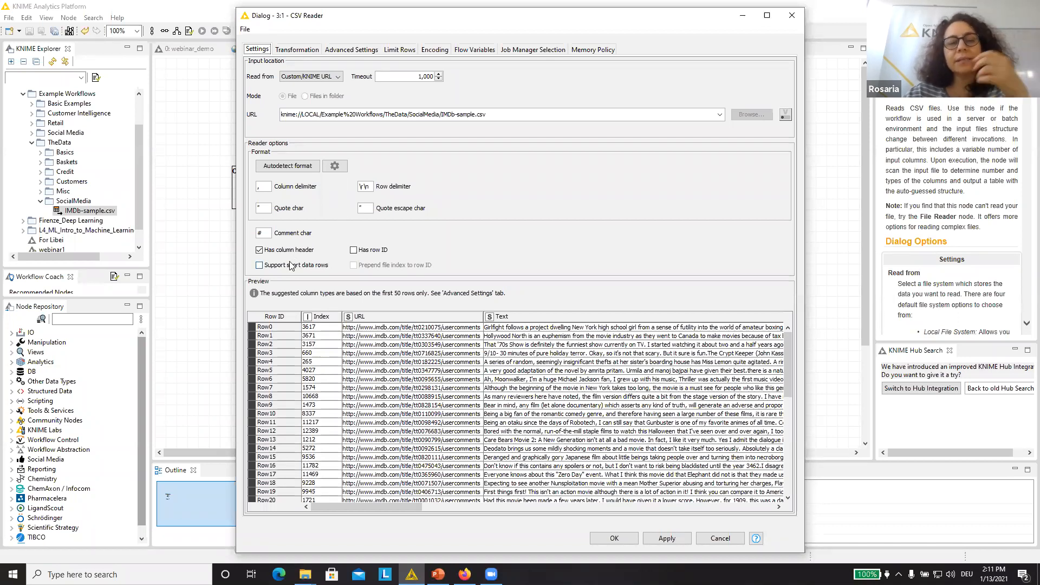
click(373, 249)
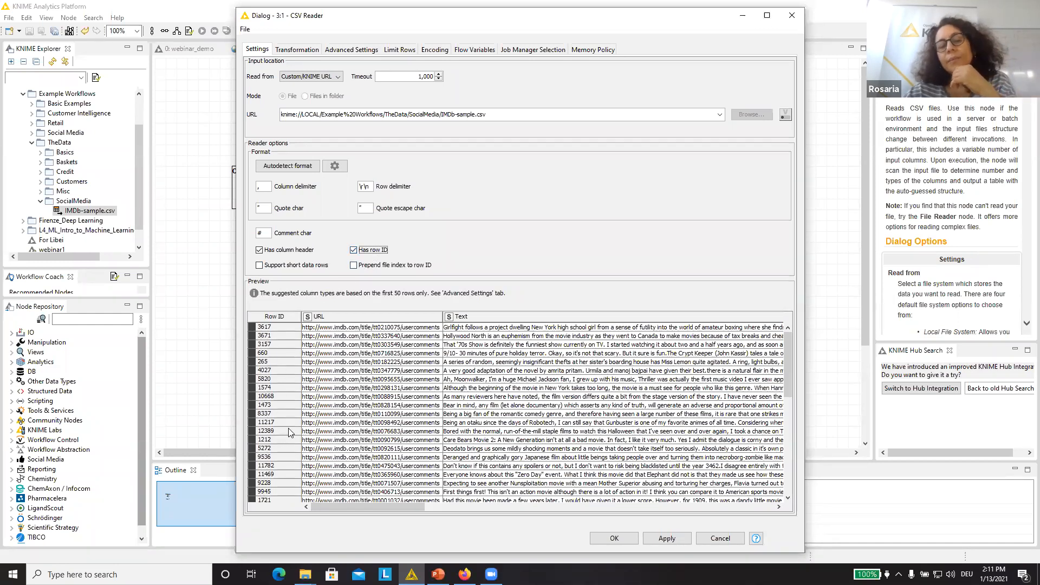
click(381, 251)
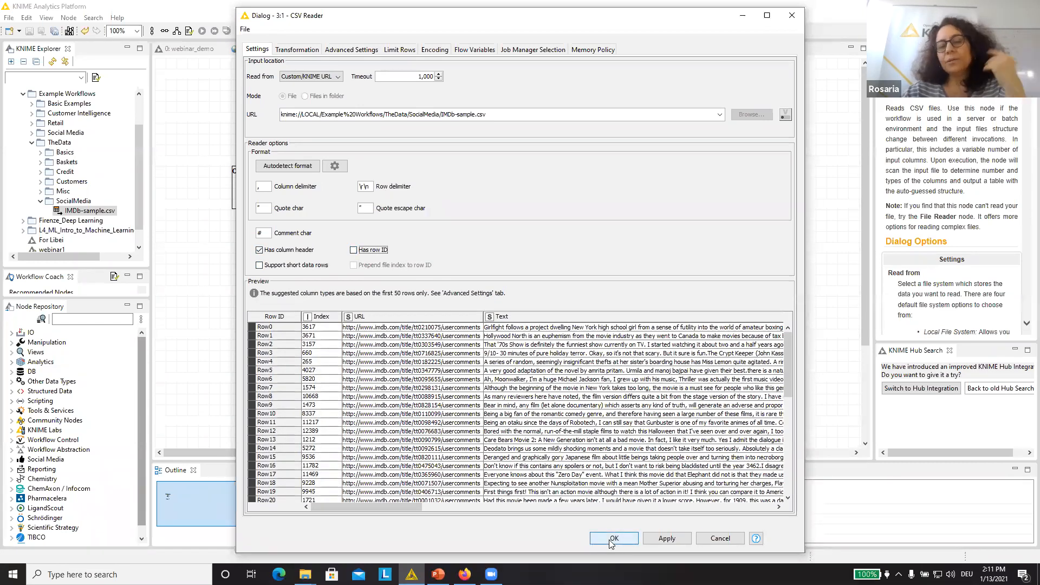
click(613, 539)
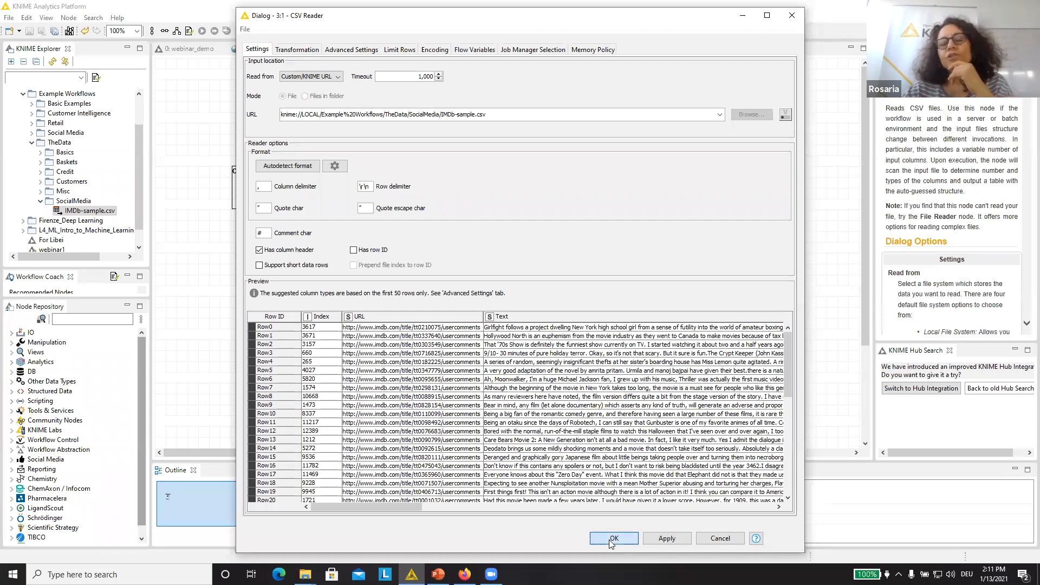
click(576, 296)
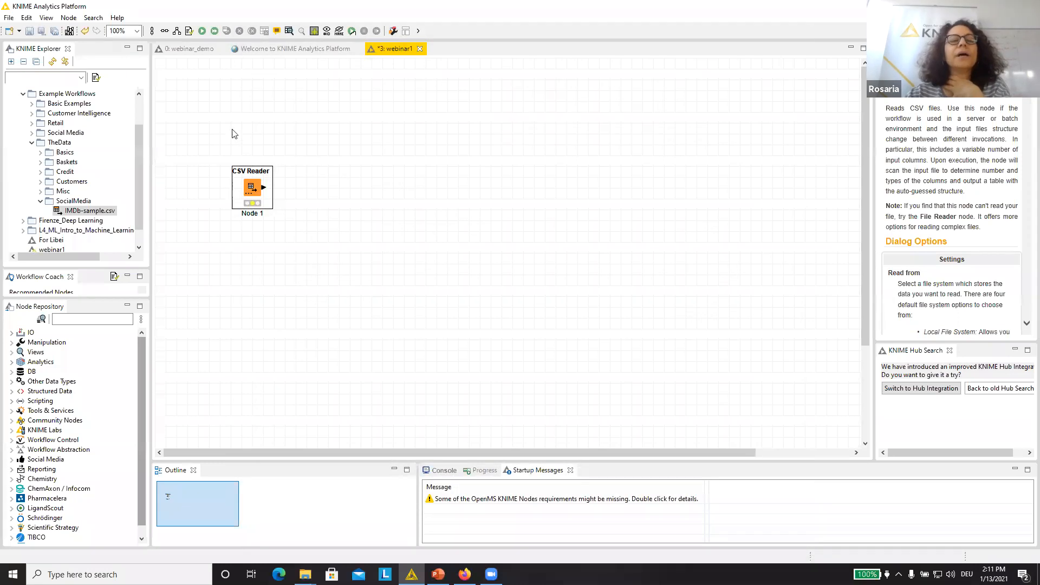
Step: Execute the reset CSV Reader node
right_click(250, 187)
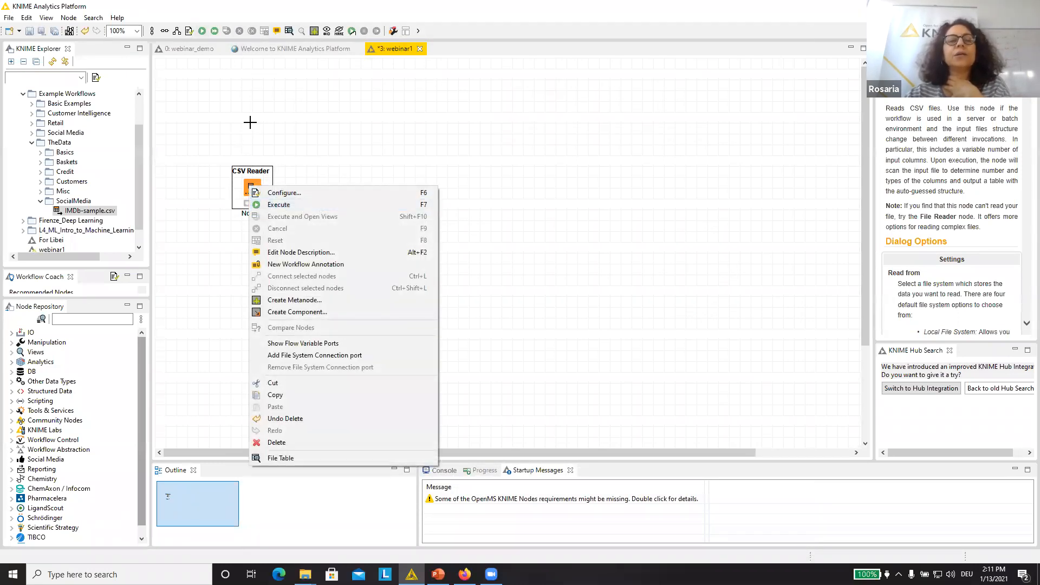
click(256, 143)
click(253, 187)
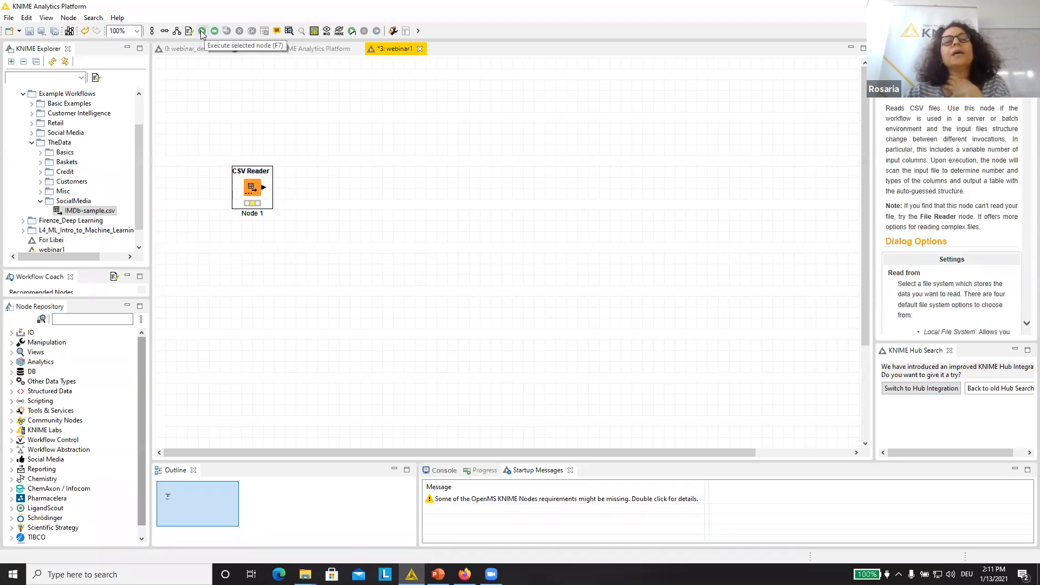
click(202, 32)
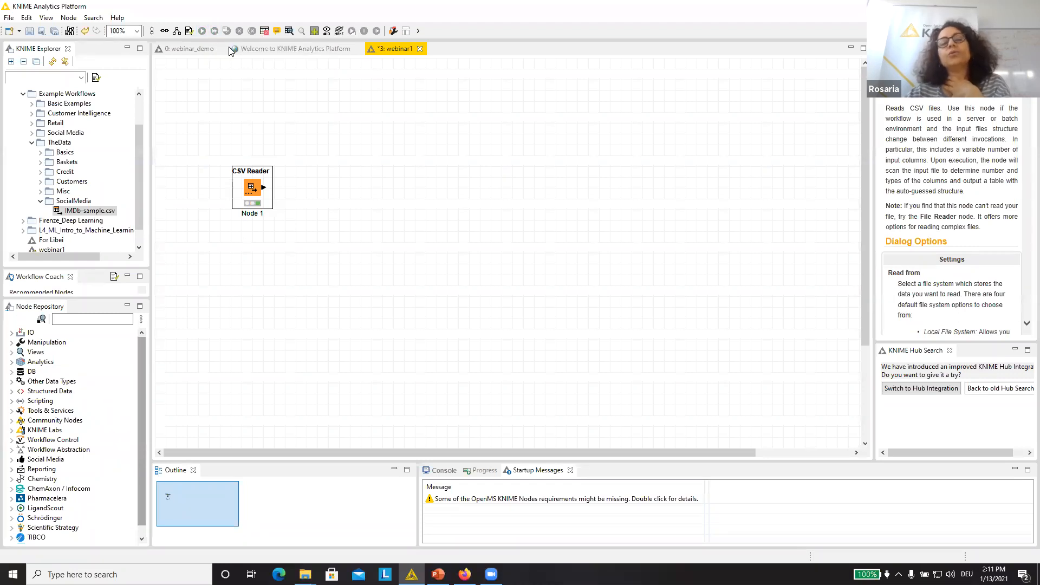
Step: Inspect the CSV Reader's output File Table, including the far end of the Text column, and close it
right_click(252, 187)
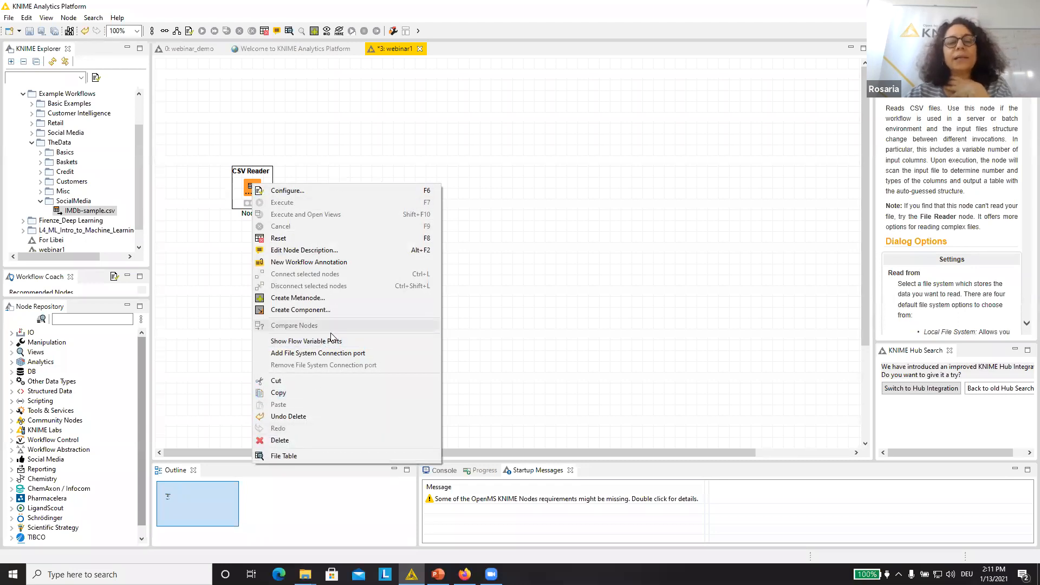
click(324, 457)
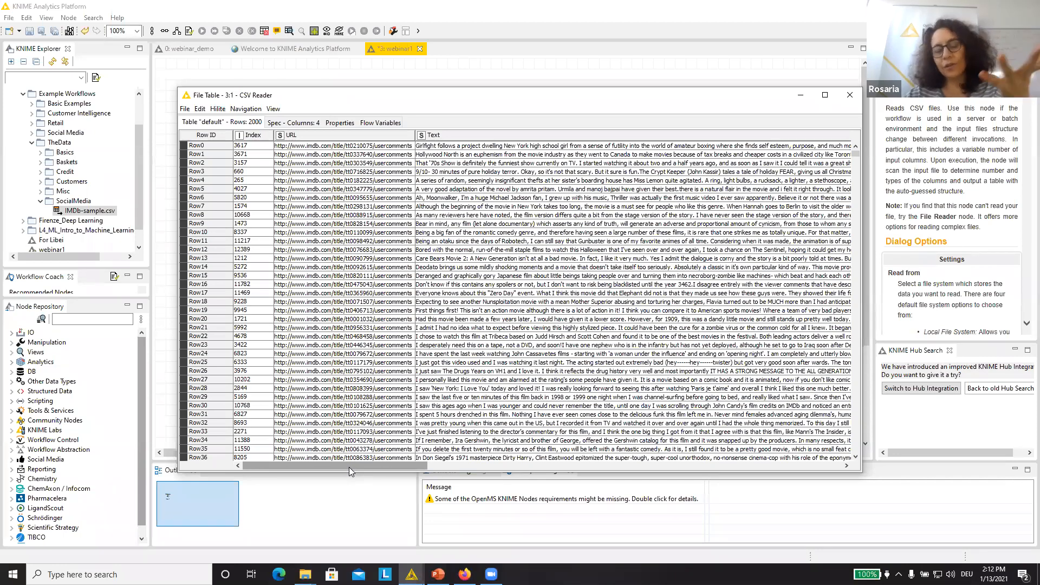
drag(349, 467, 839, 533)
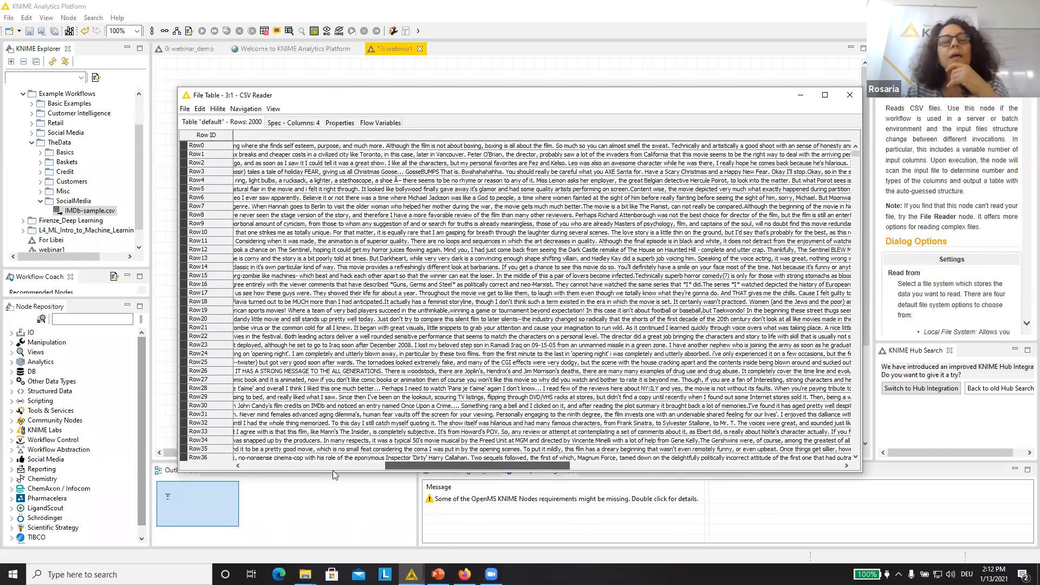
click(850, 95)
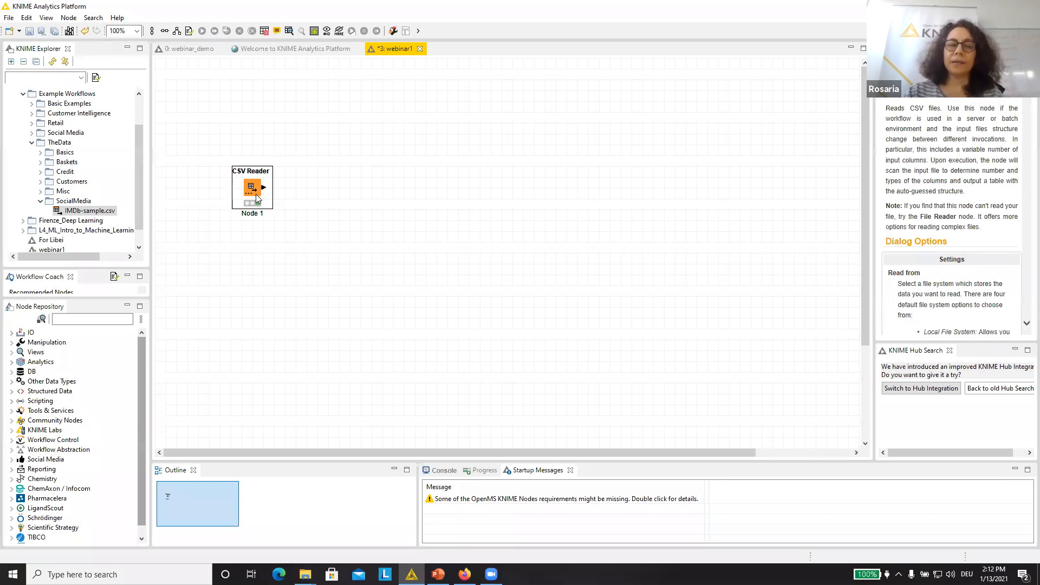
Step: Change the CSV Reader node's label to "reading the IMDB dataset"
click(261, 214)
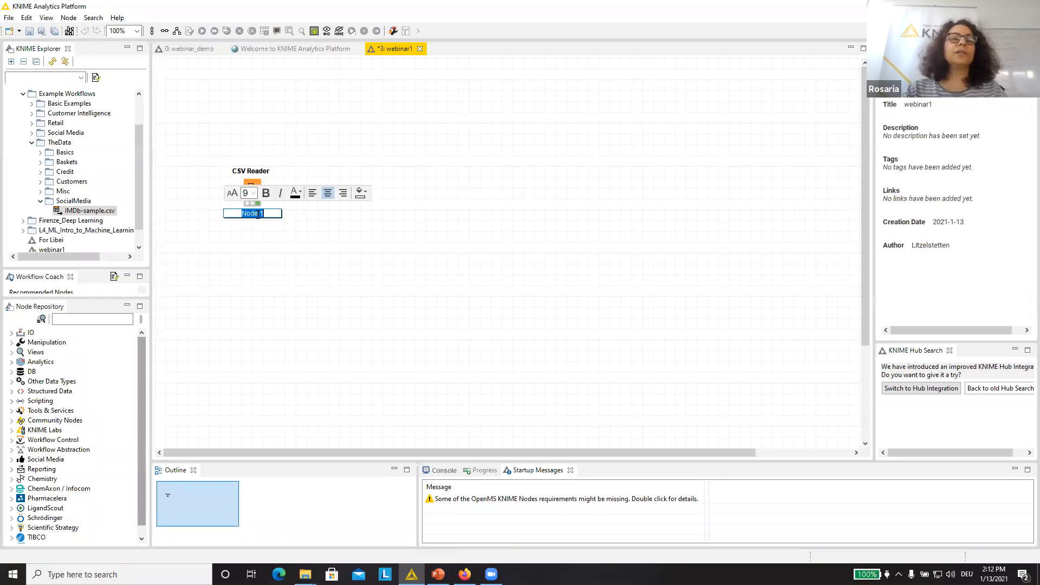
text(reading the IMDB)
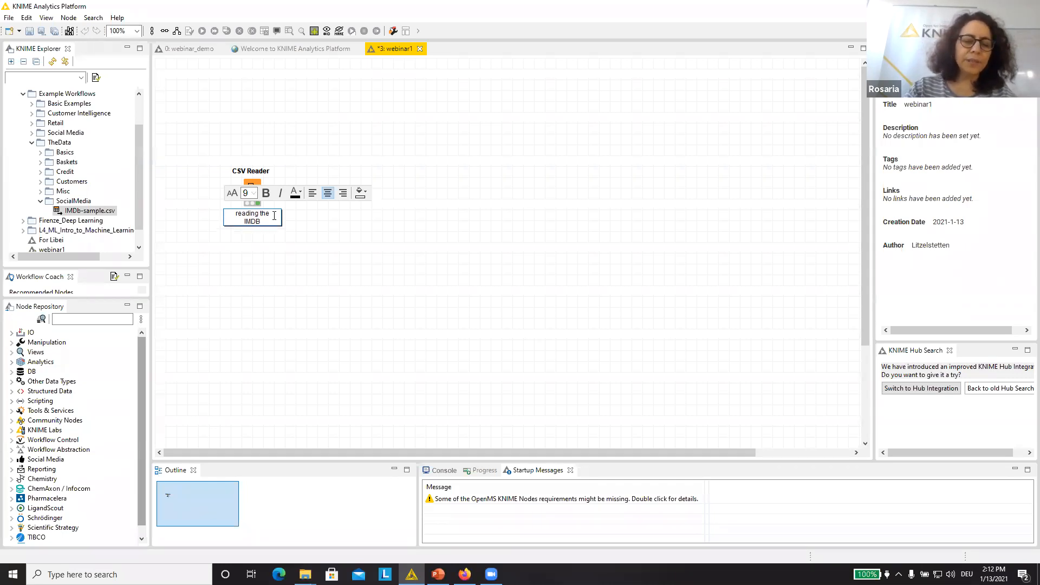
text( dtaa)
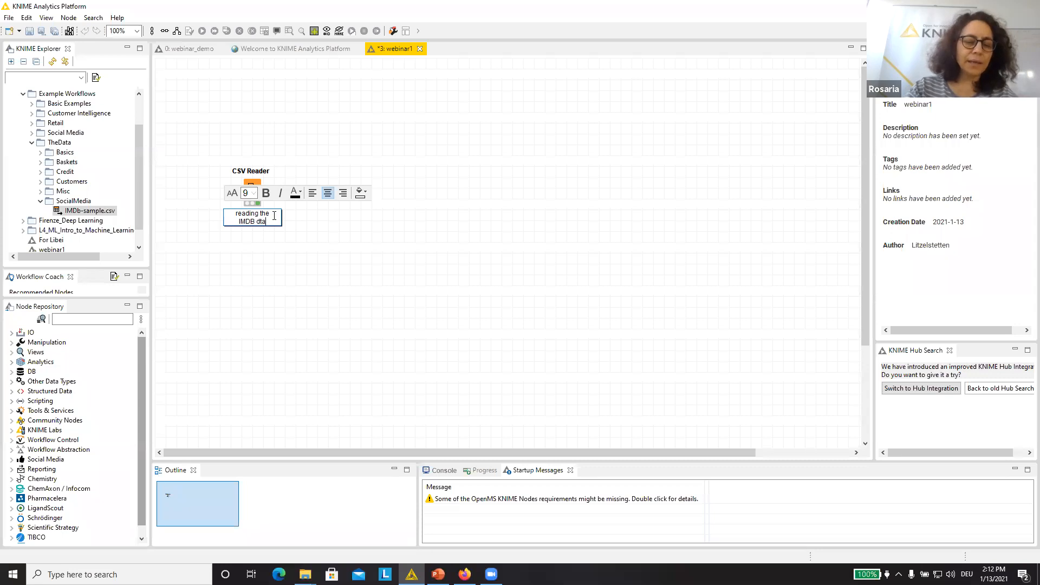
key(BackSpace)
key(BackSpace)
key(BackSpace)
text(ataset)
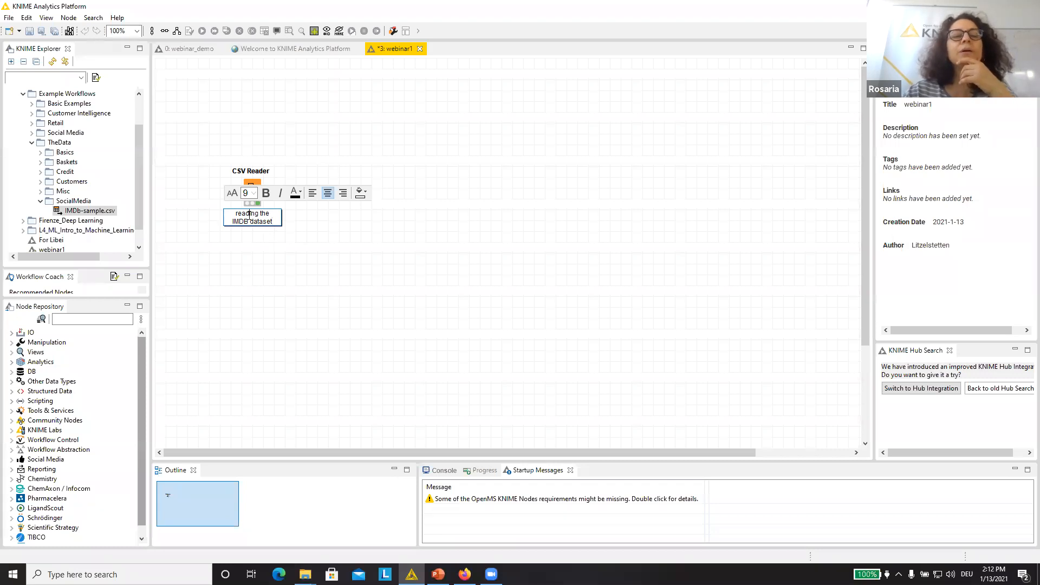
Step: Colour the word "reading" in the CSV Reader's label red
click(300, 194)
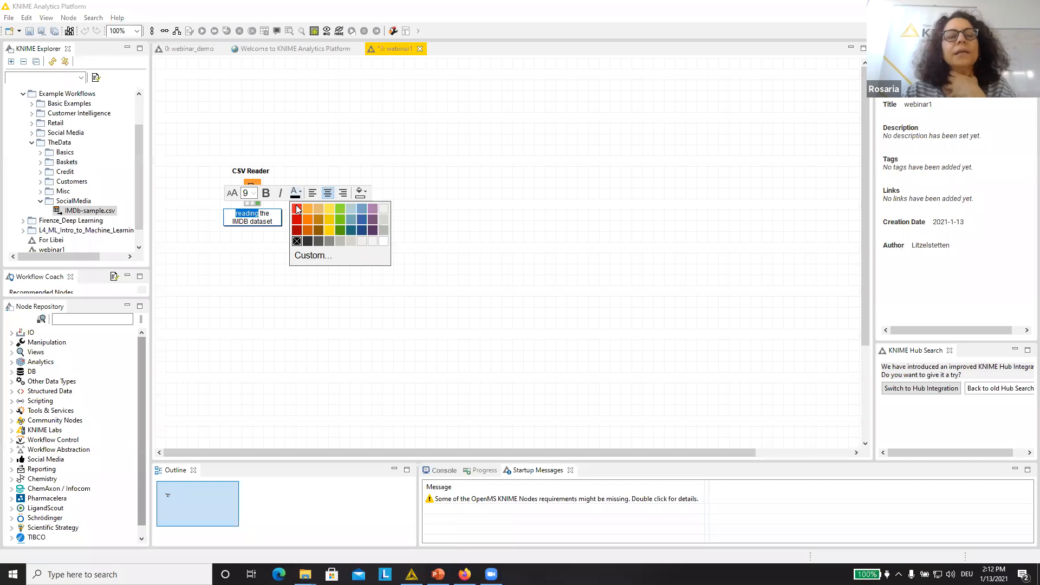
click(299, 209)
click(285, 222)
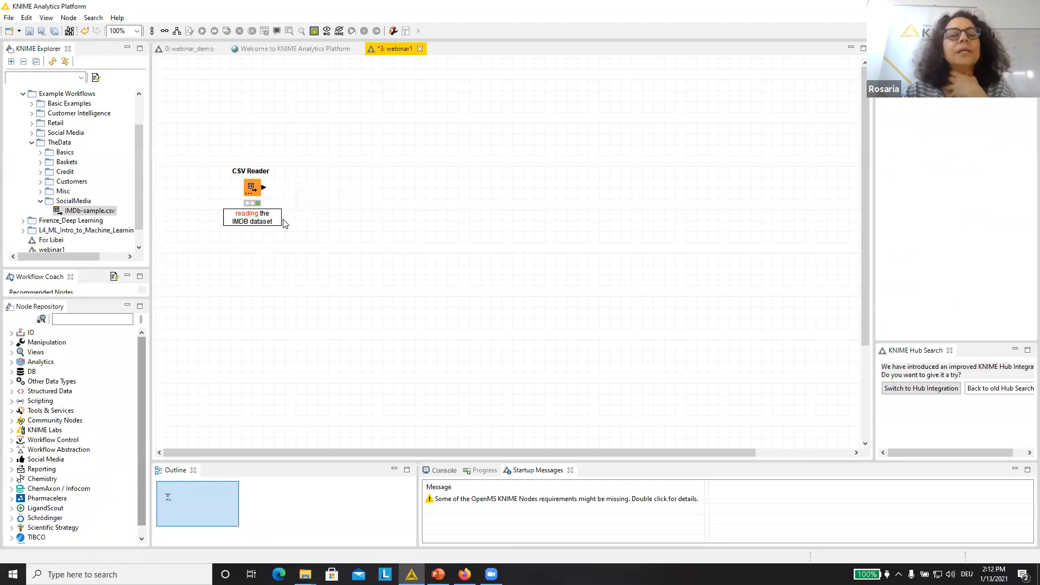
Step: Set the CSV Reader's whole label to font size 11 and make the word "reading" bold
double_click(260, 219)
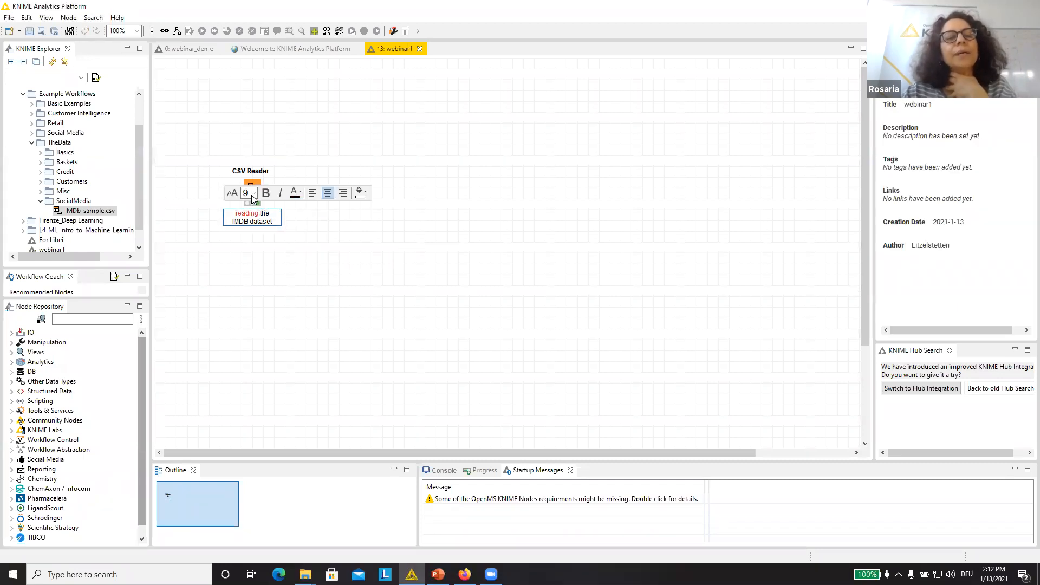
drag(235, 212, 274, 222)
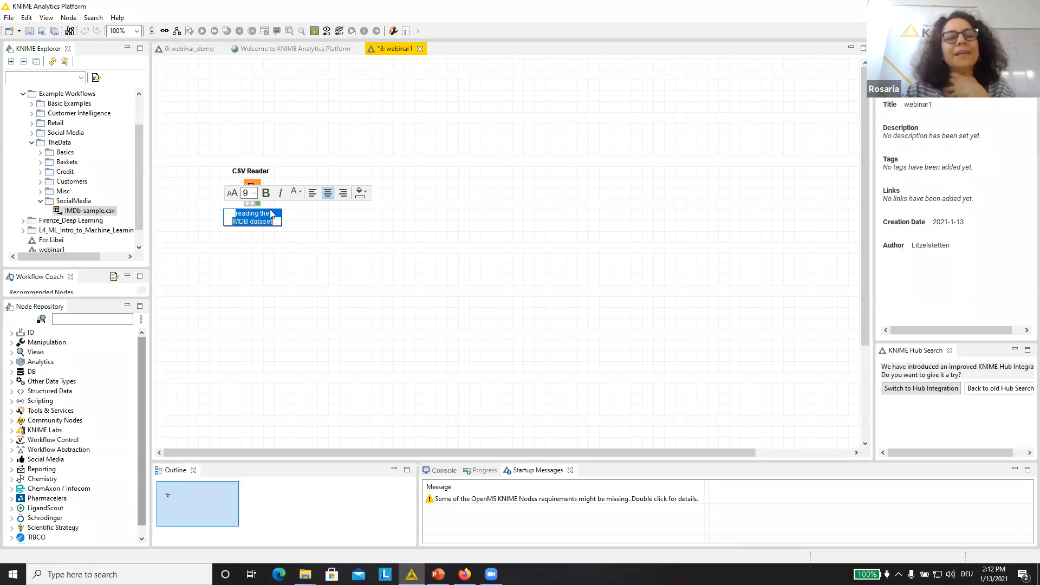
click(254, 193)
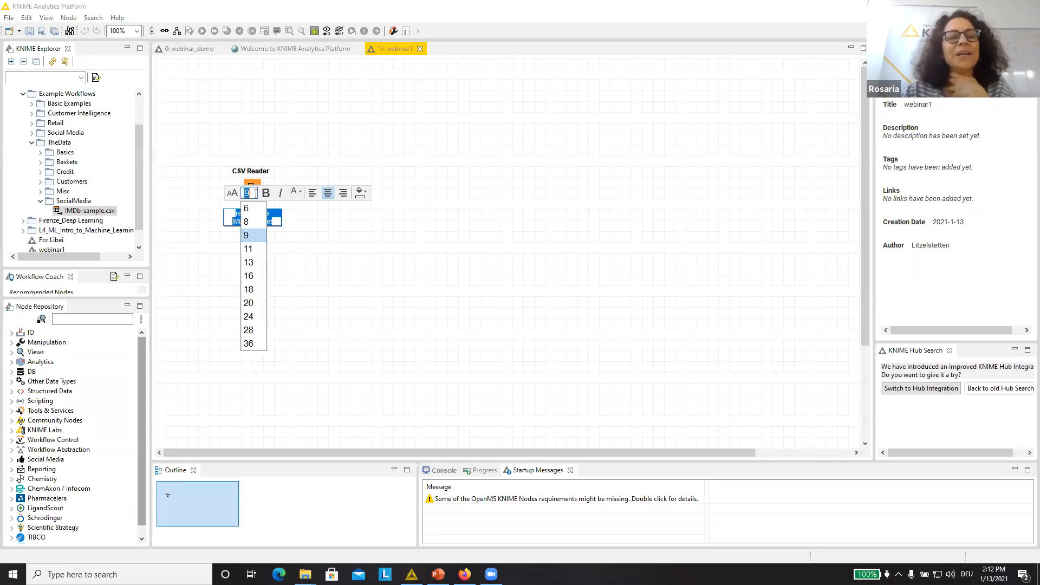
click(249, 248)
double_click(247, 215)
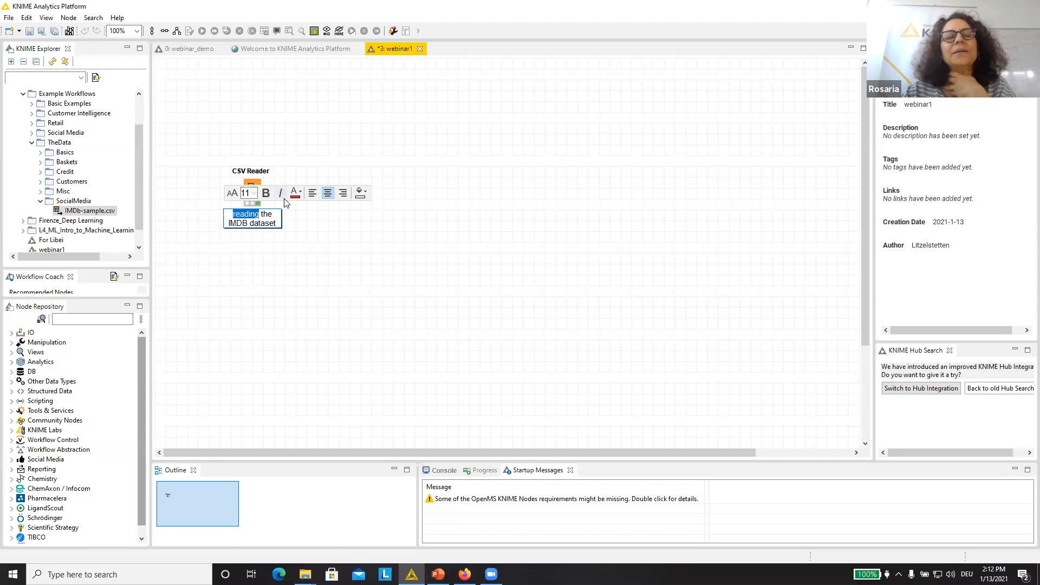
click(266, 193)
click(332, 258)
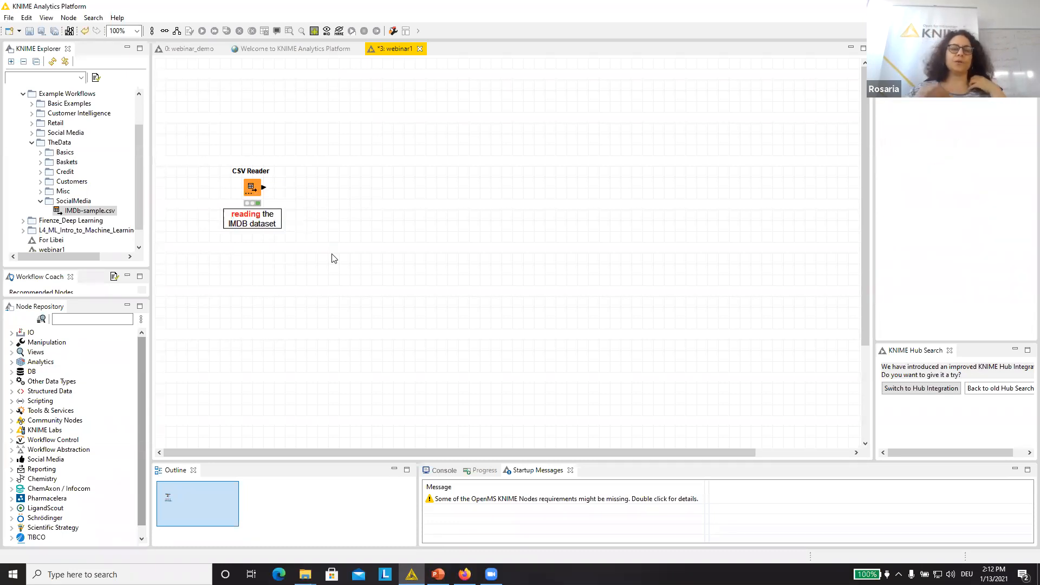
click(235, 283)
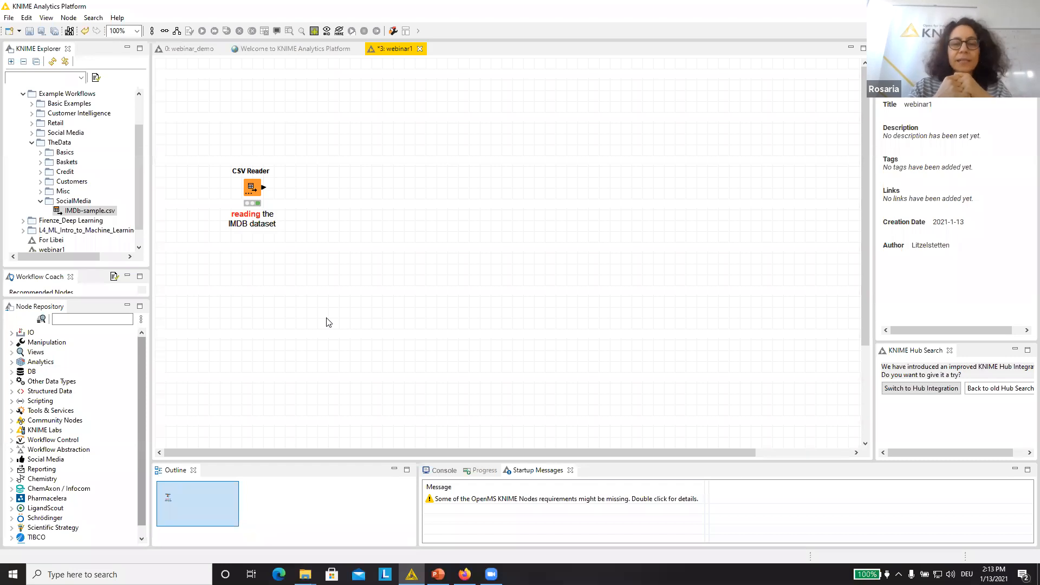
Step: Switch to the PowerPoint presentation, start the slide show from the current slide, and advance to the text processing Installation slide
click(438, 574)
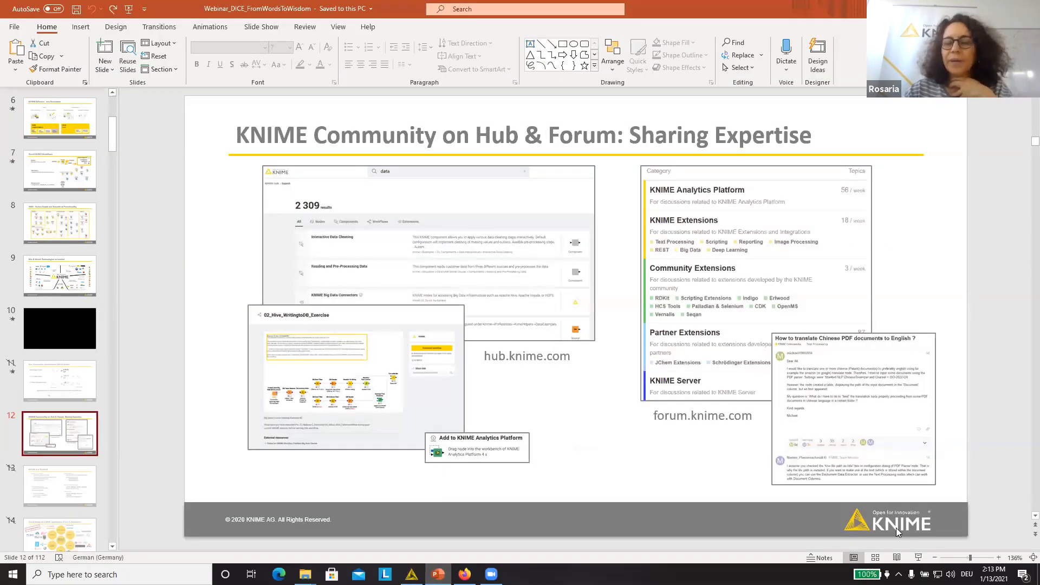
click(918, 557)
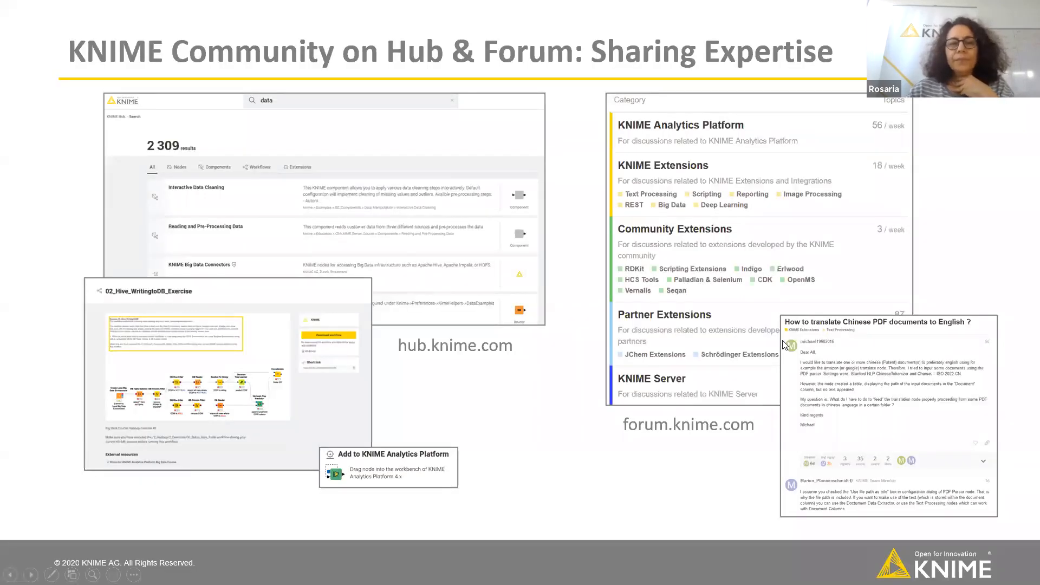
key(Right)
key(Right)
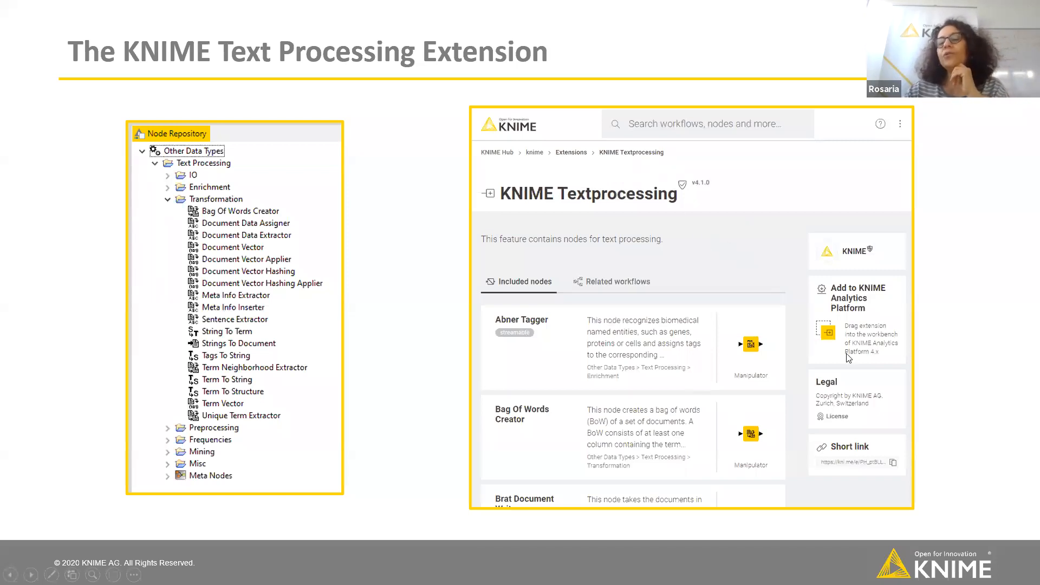
key(Right)
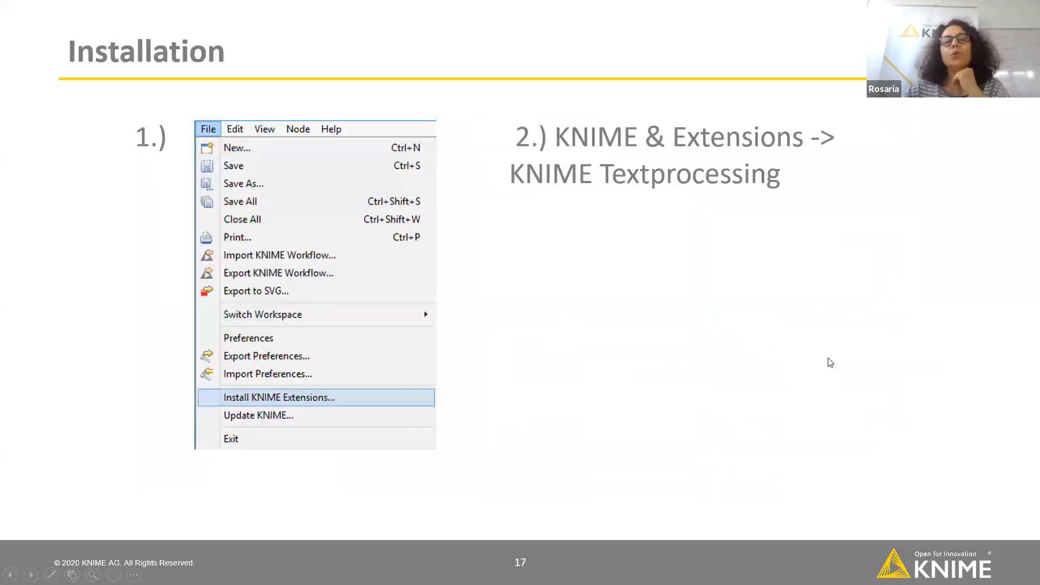
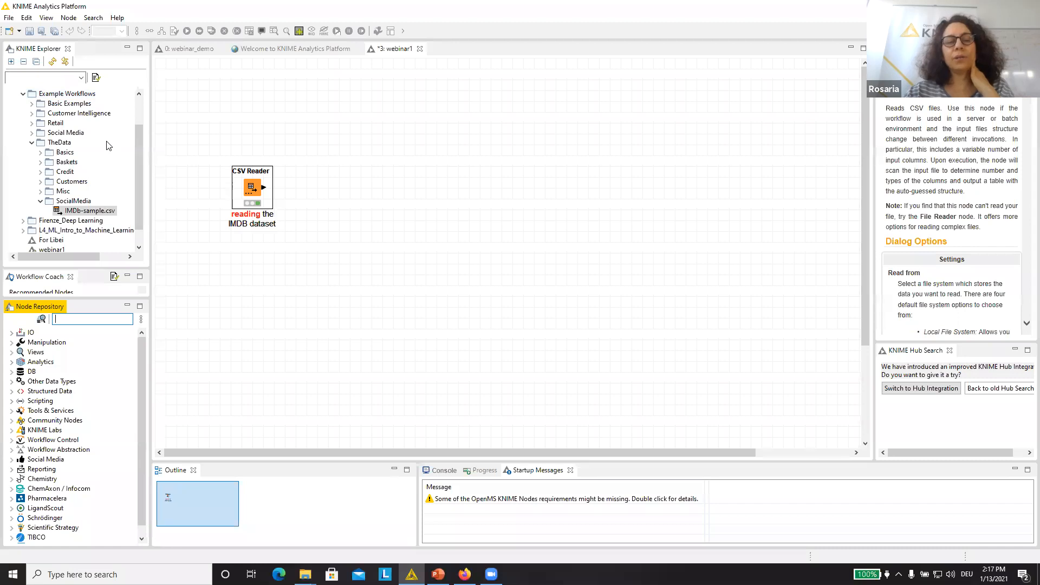
Step: Widen the explorer and repository area and search the Node Repository for "text proce" to review the text processing nodes
drag(152, 151, 171, 152)
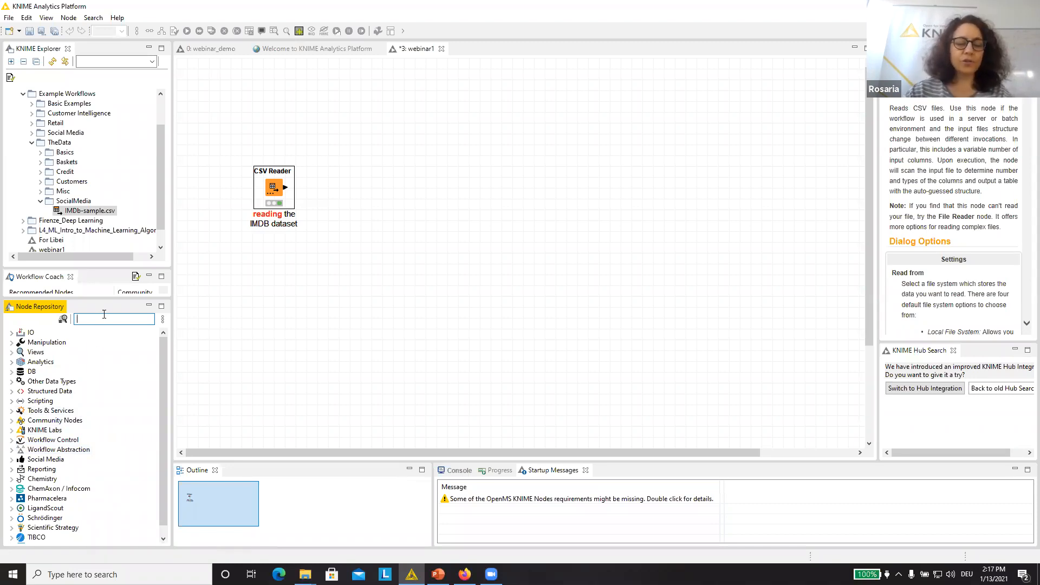
text(ext )
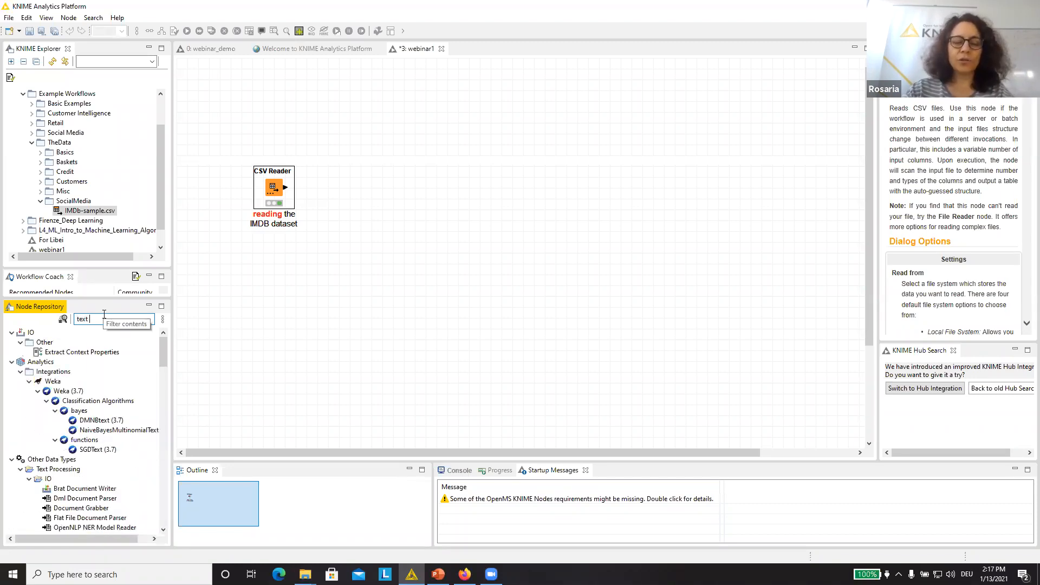
text(proce)
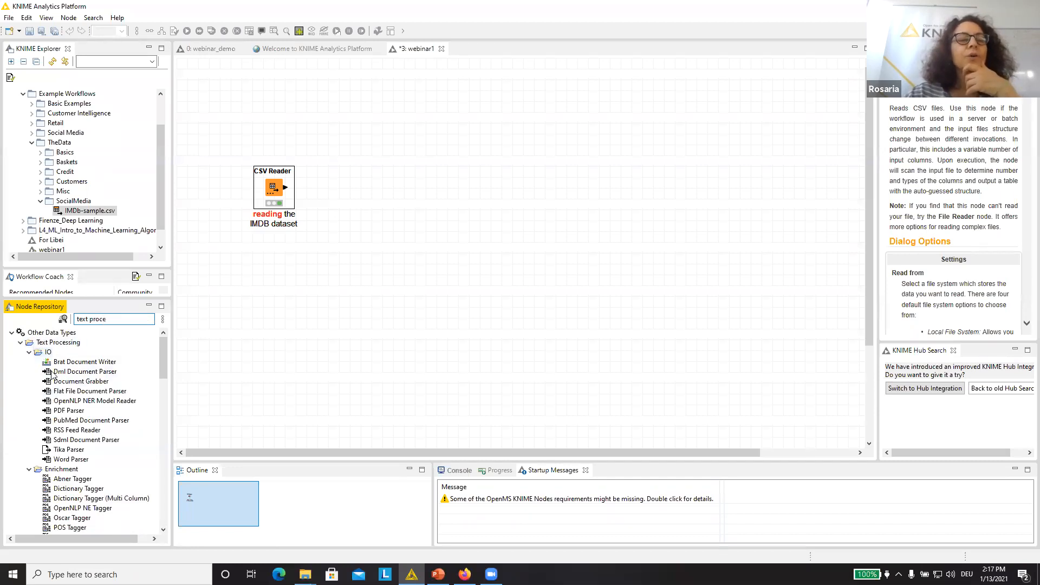
drag(161, 368, 138, 355)
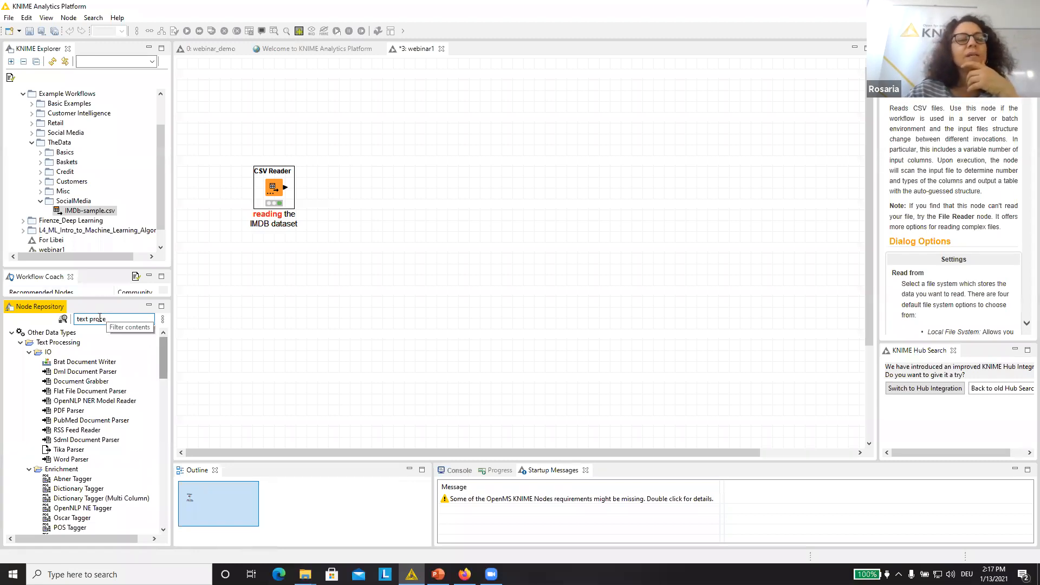
Step: Search the Node Repository for "strings to doc" and switch its search to the flat fuzzy-match list
drag(107, 319, 65, 325)
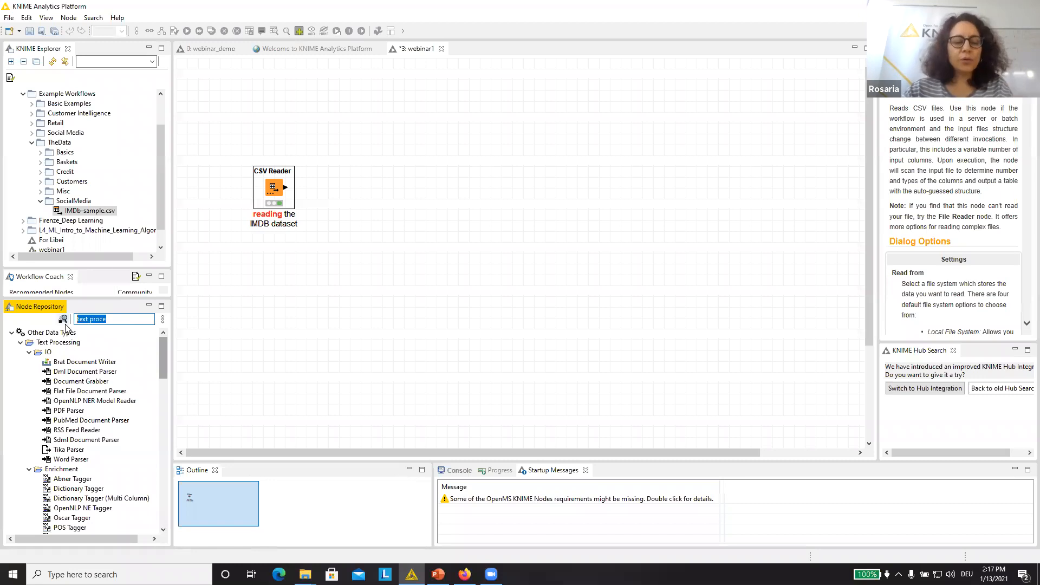
text(string to)
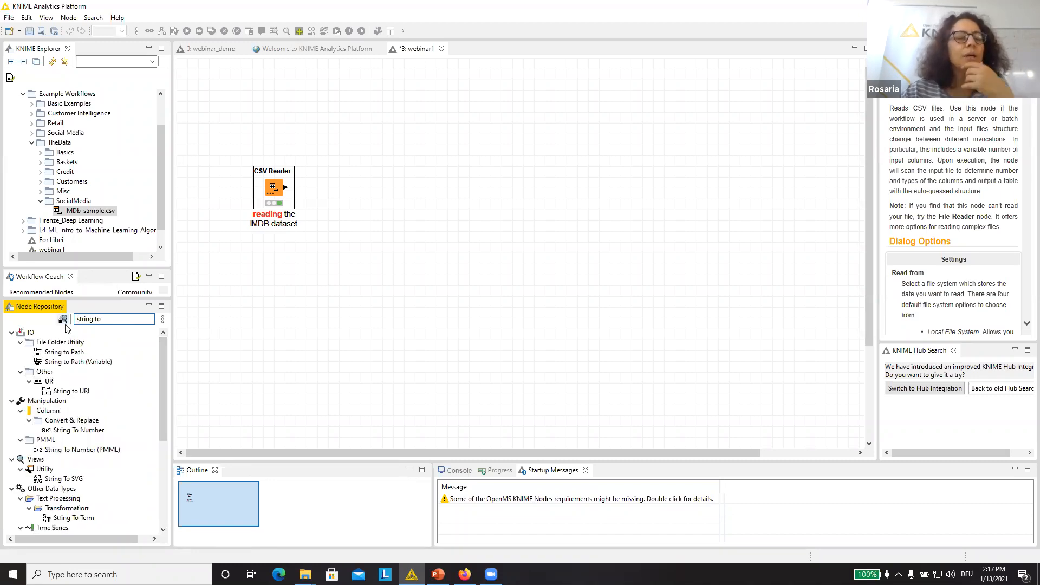
key(BackSpace)
key(BackSpace)
key(BackSpace)
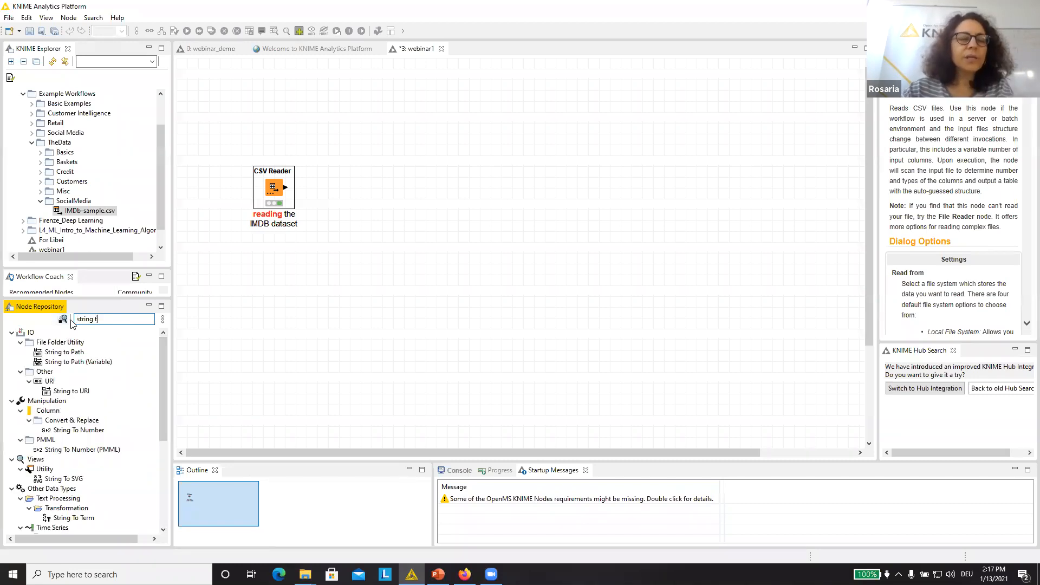
text(s to doc)
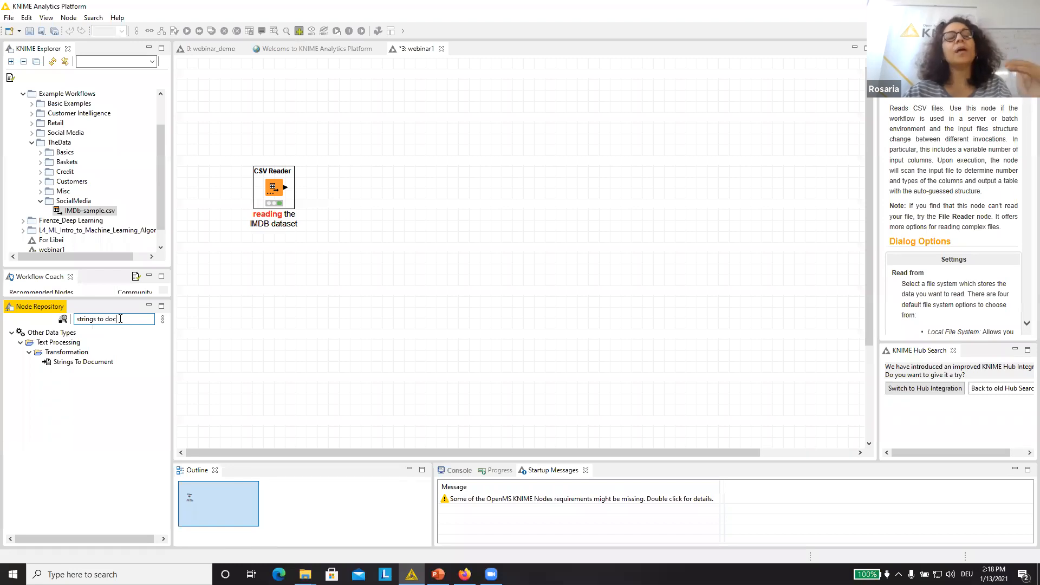
click(63, 320)
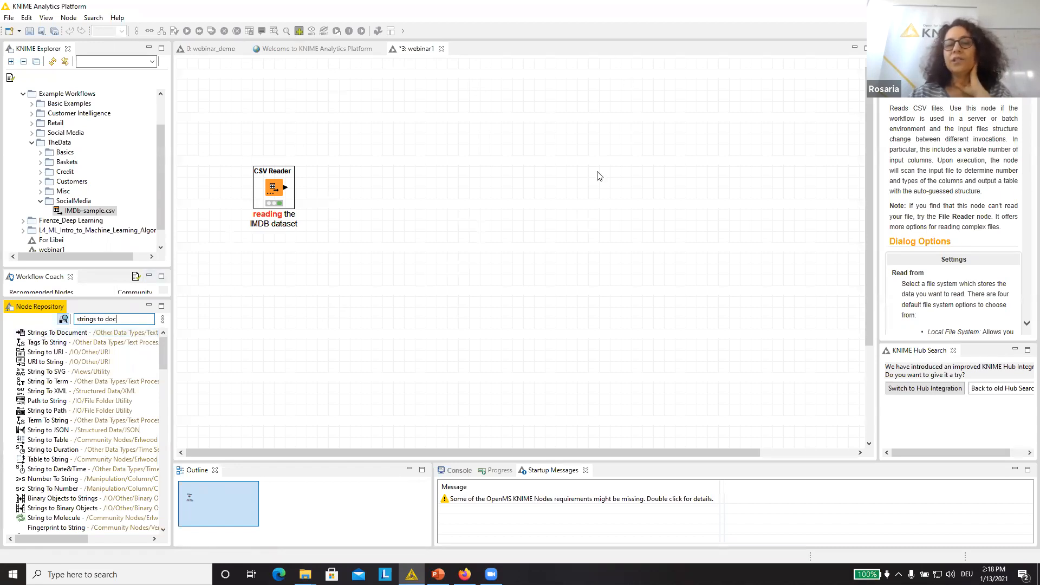
Step: Try adding a Strings To Document node after the CSV Reader, and delete it together with its connection
double_click(54, 333)
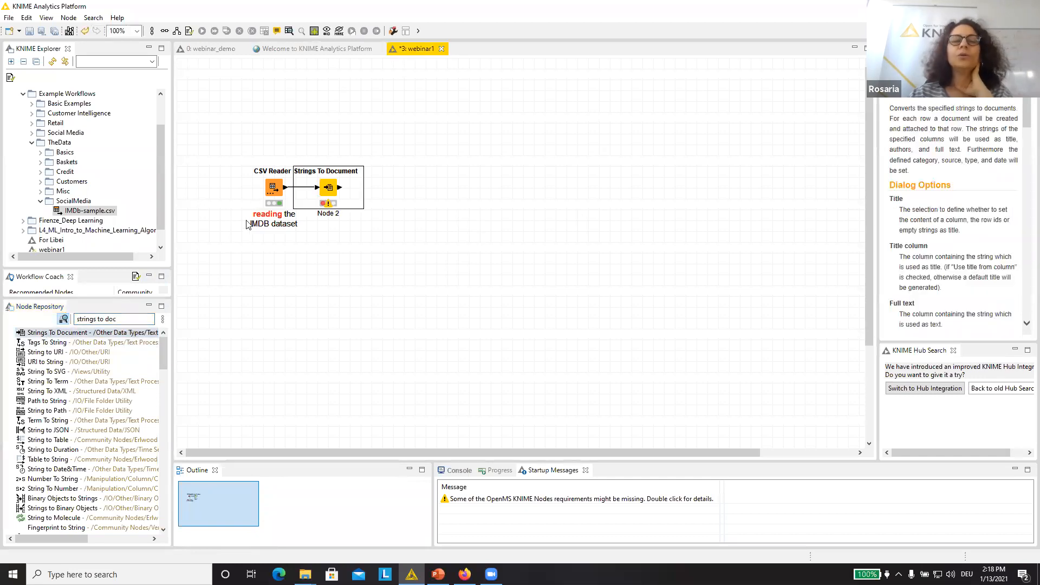
drag(332, 191, 357, 204)
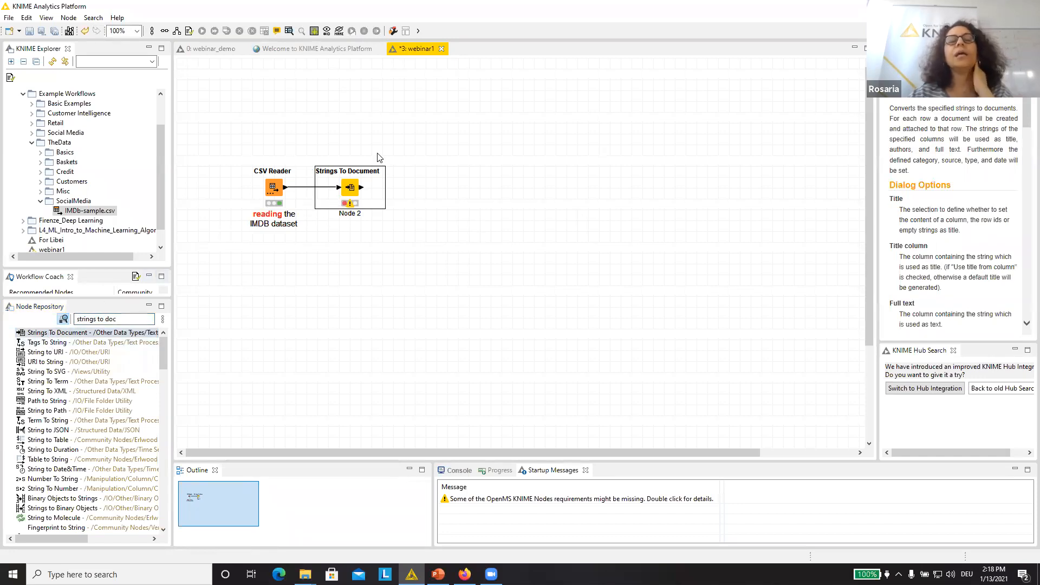
key(Delete)
click(577, 296)
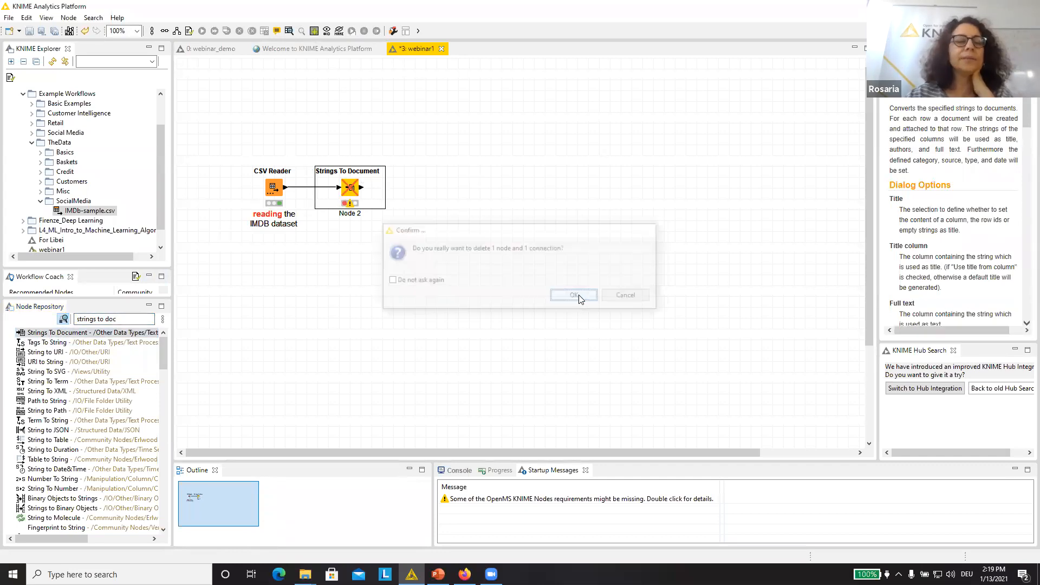
Step: Add a Strings To Document node connected to the CSV Reader's output
click(270, 197)
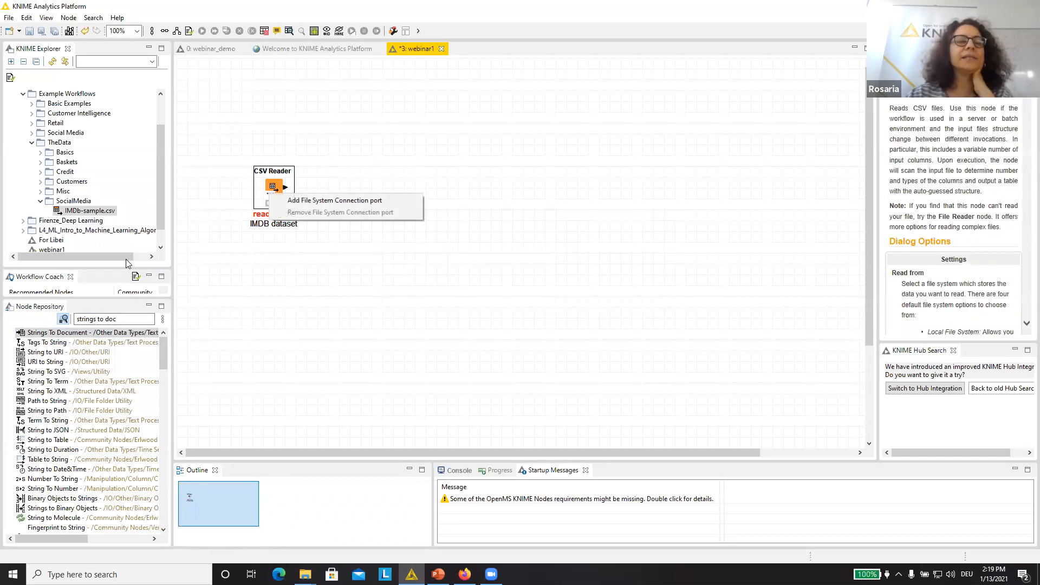
click(56, 335)
double_click(54, 333)
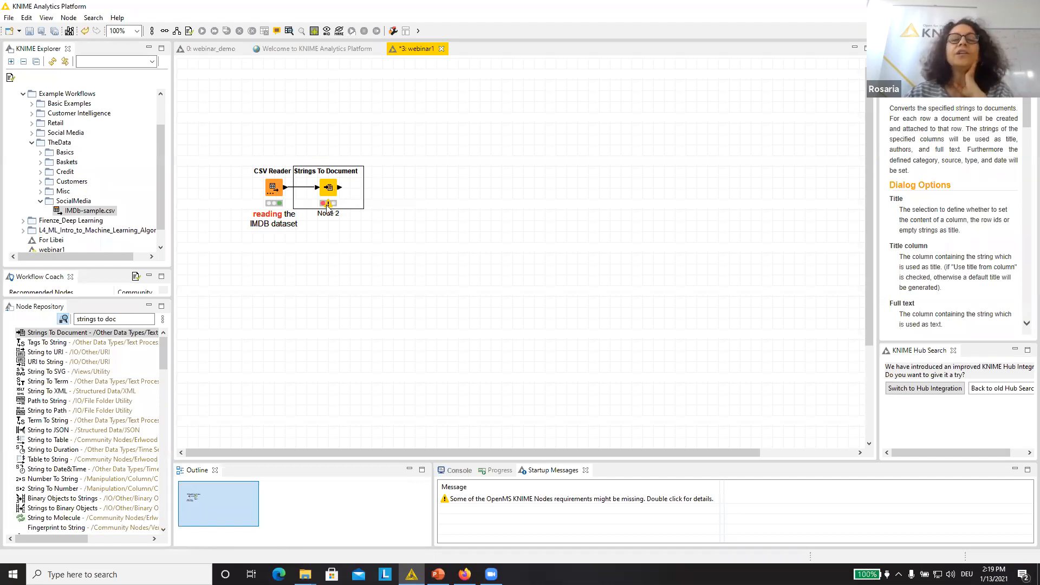
Step: Open the configuration of the Strings To Document node and set its title column to URL
mouse_move(327, 206)
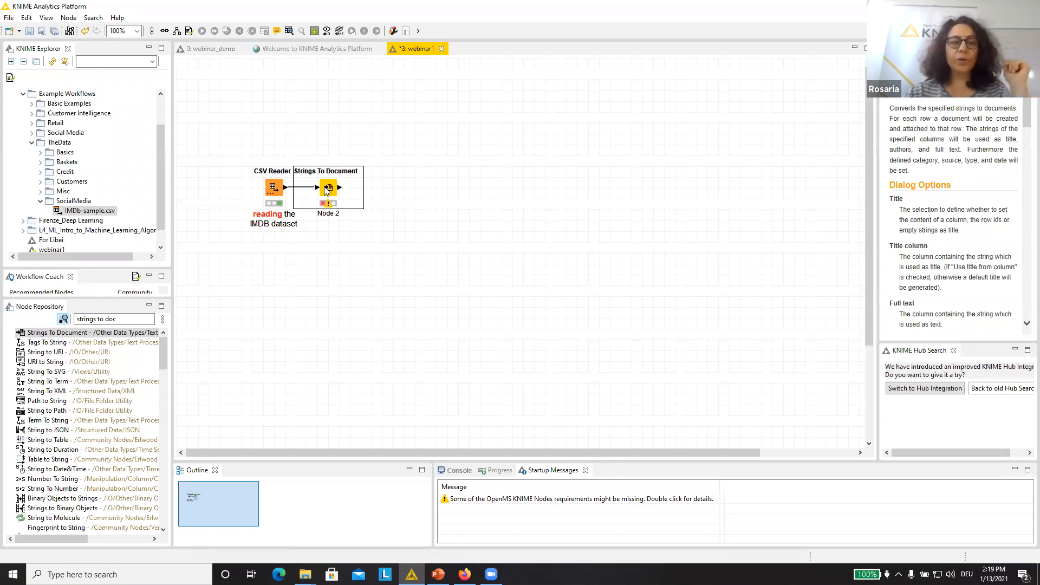
double_click(327, 189)
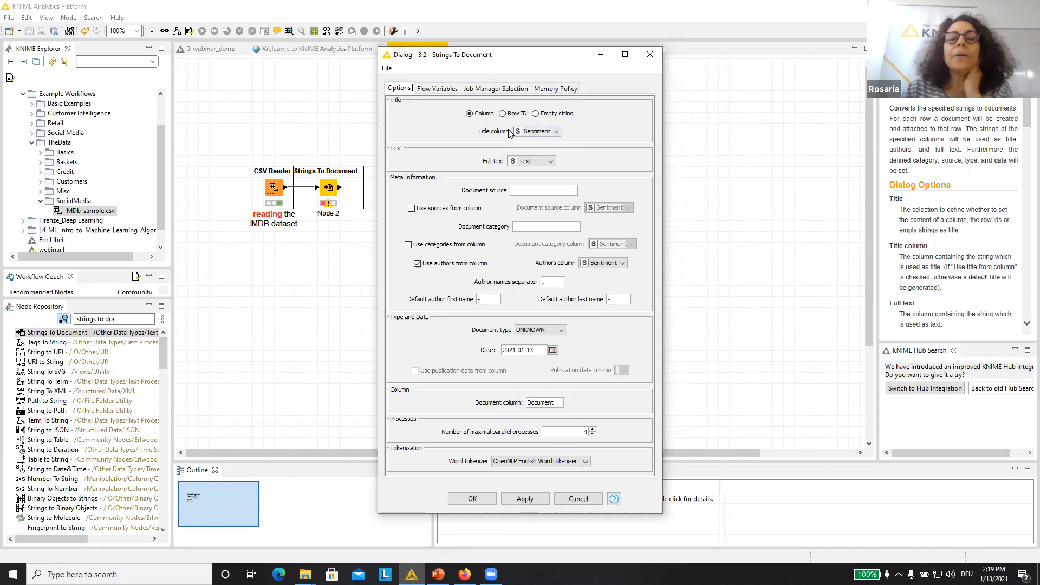
click(537, 131)
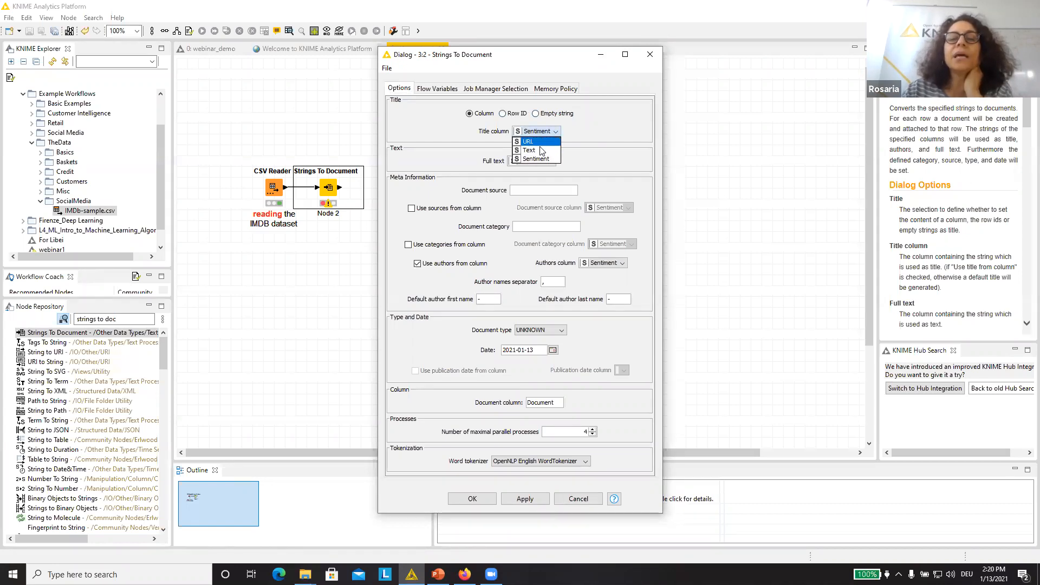
click(558, 142)
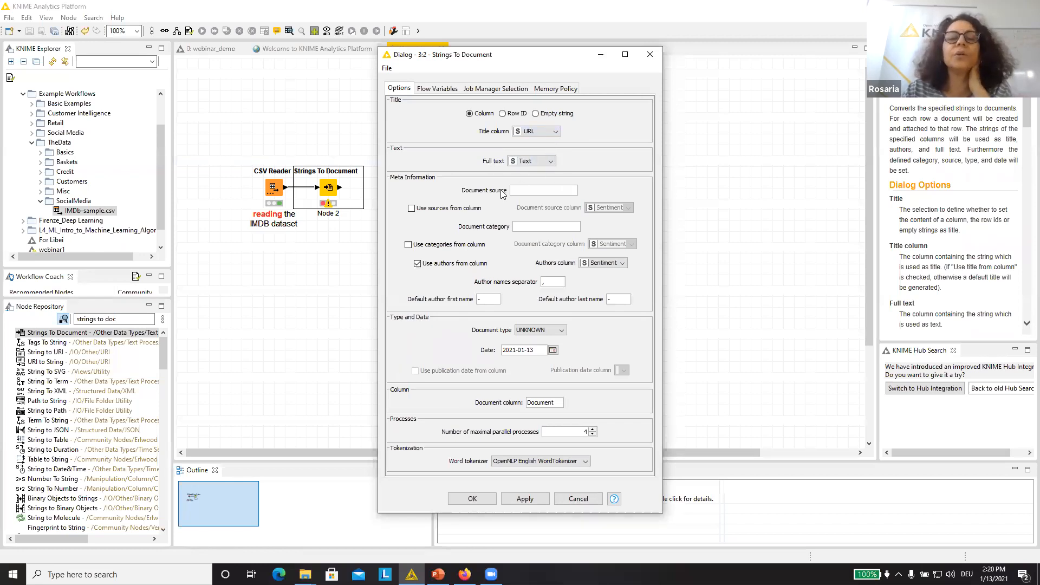
Step: Try entering IMDB as the fixed document source and clear the entry again
click(473, 209)
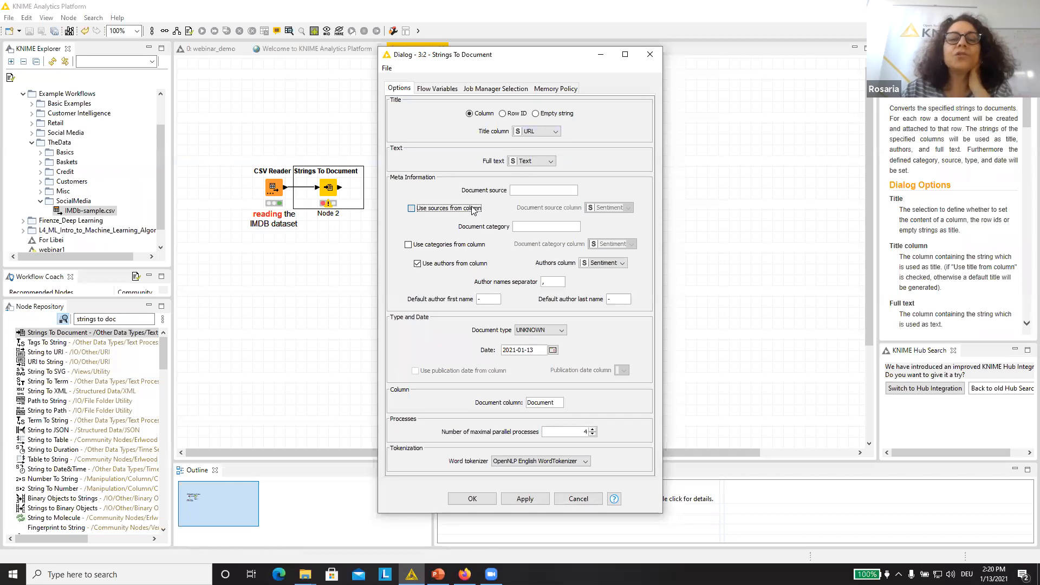
click(473, 209)
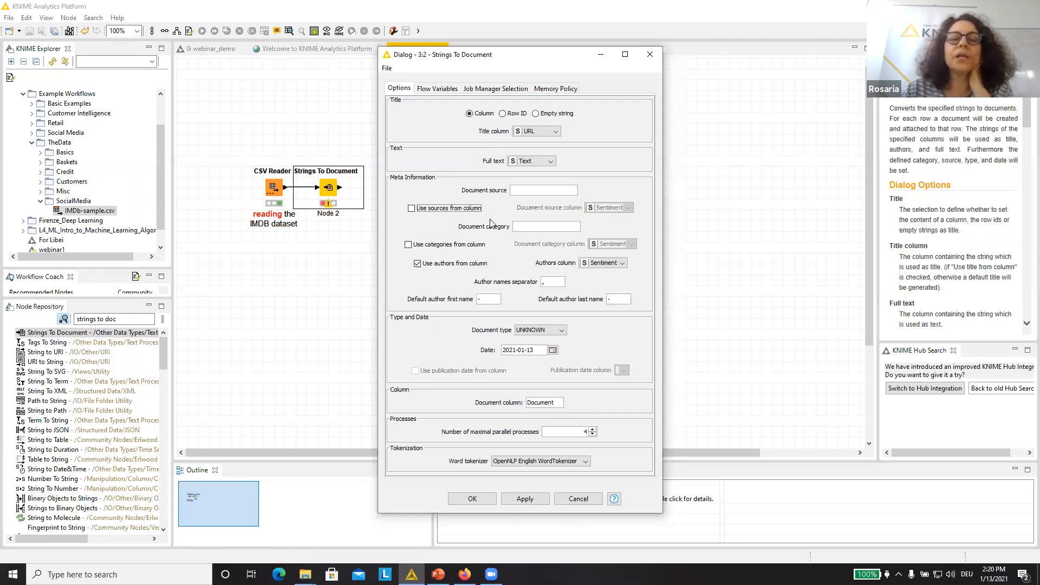
click(543, 190)
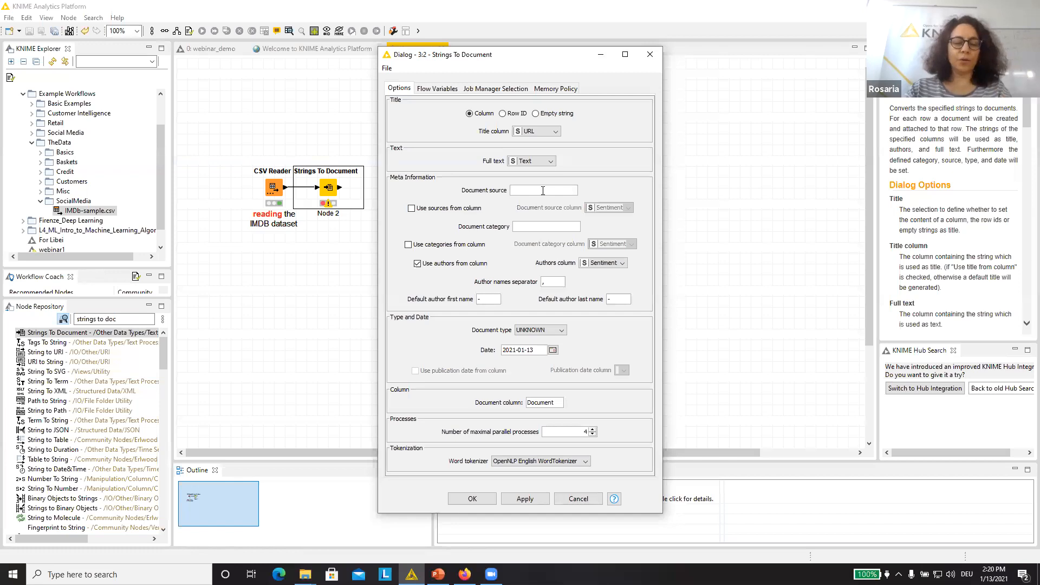
text(IMDB)
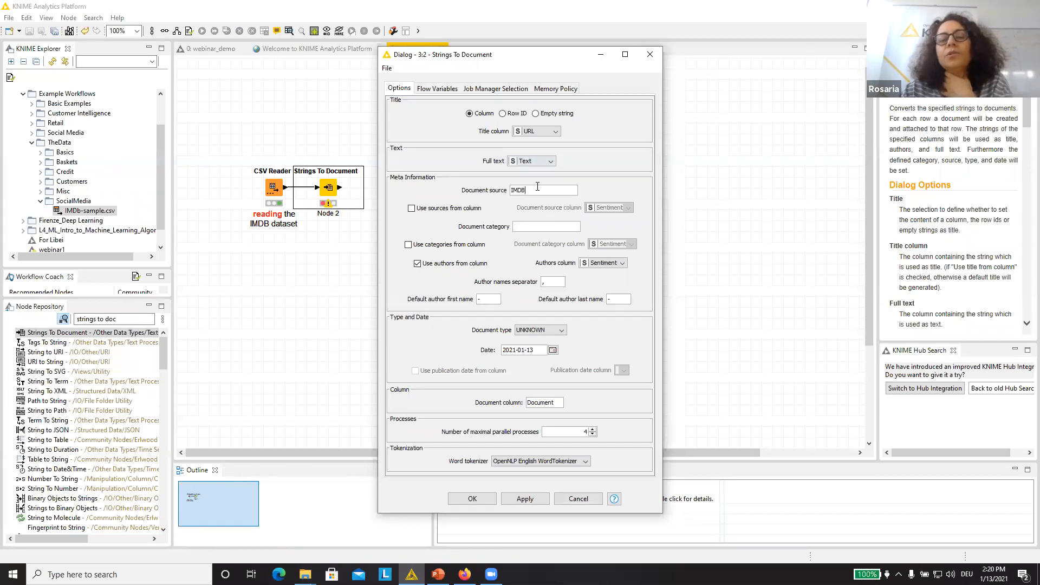
drag(535, 189, 515, 190)
key(BackSpace)
Step: Take the document sources from the URL column and set the title column to Text
click(449, 212)
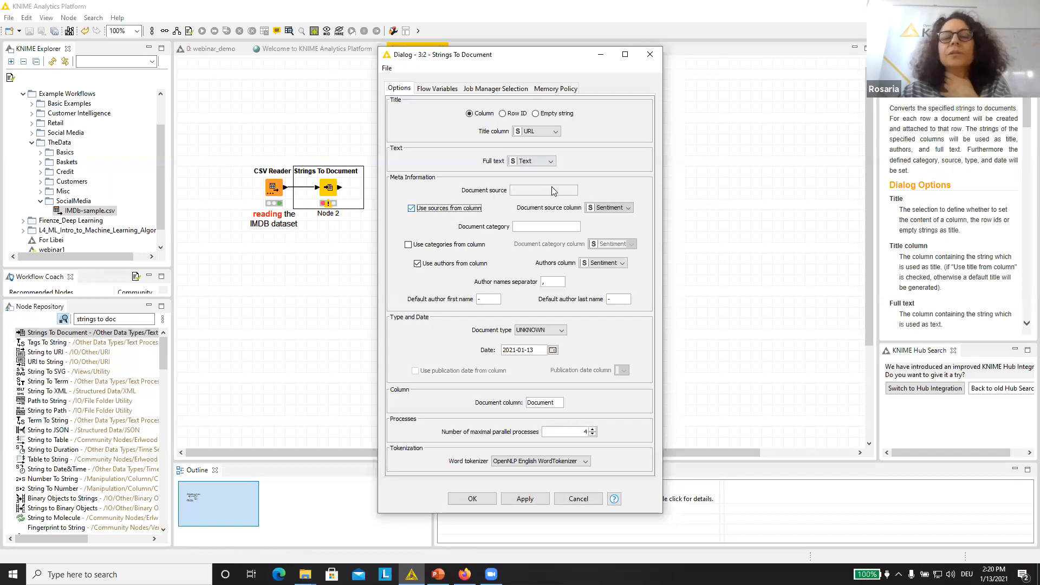
click(608, 207)
click(602, 218)
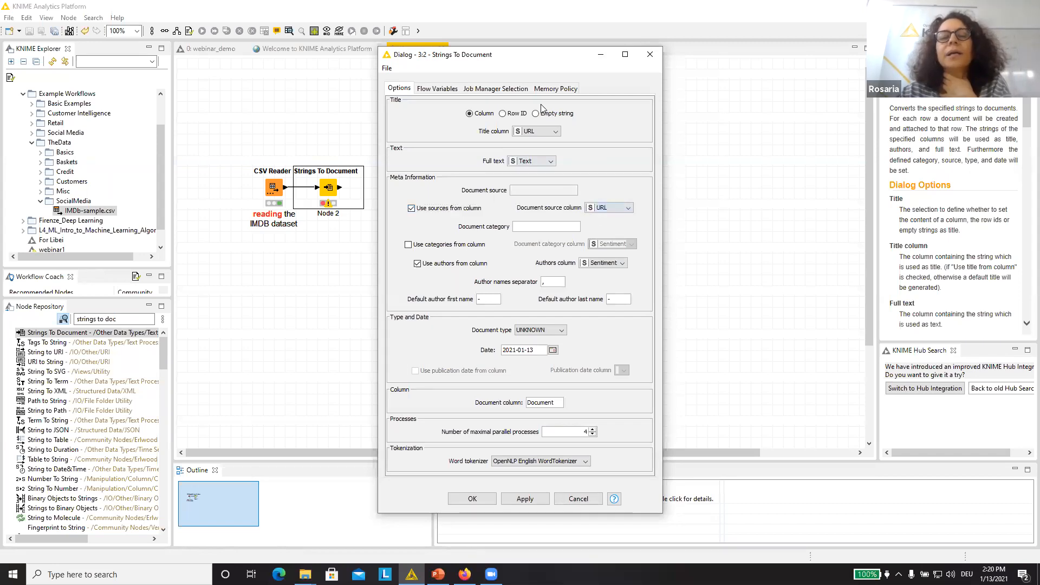
click(542, 132)
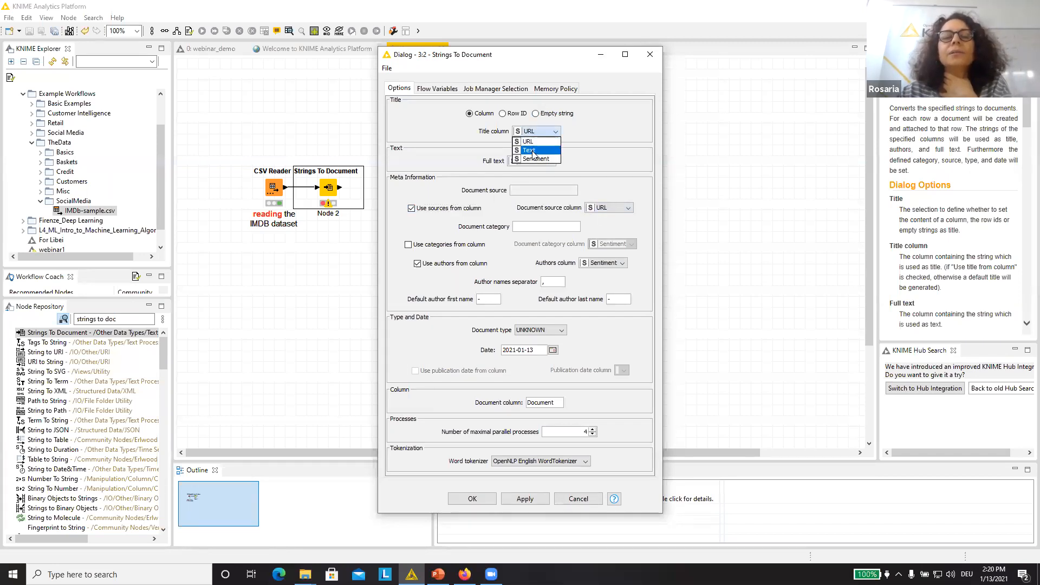
click(533, 154)
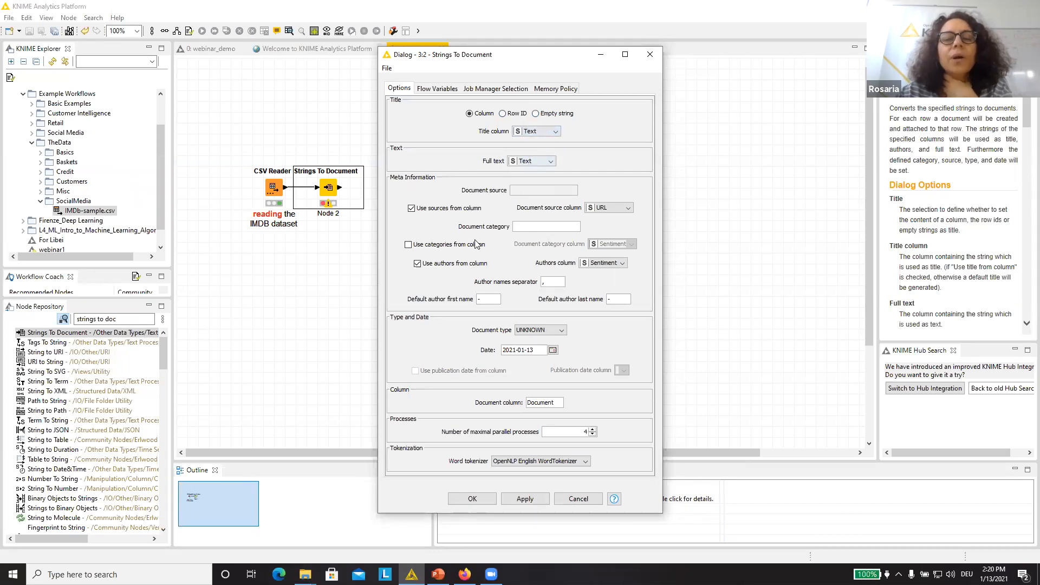
Step: Disable taking authors from a column, keep the document type UNKNOWN, and take the document categories from the Sentiment column
click(466, 263)
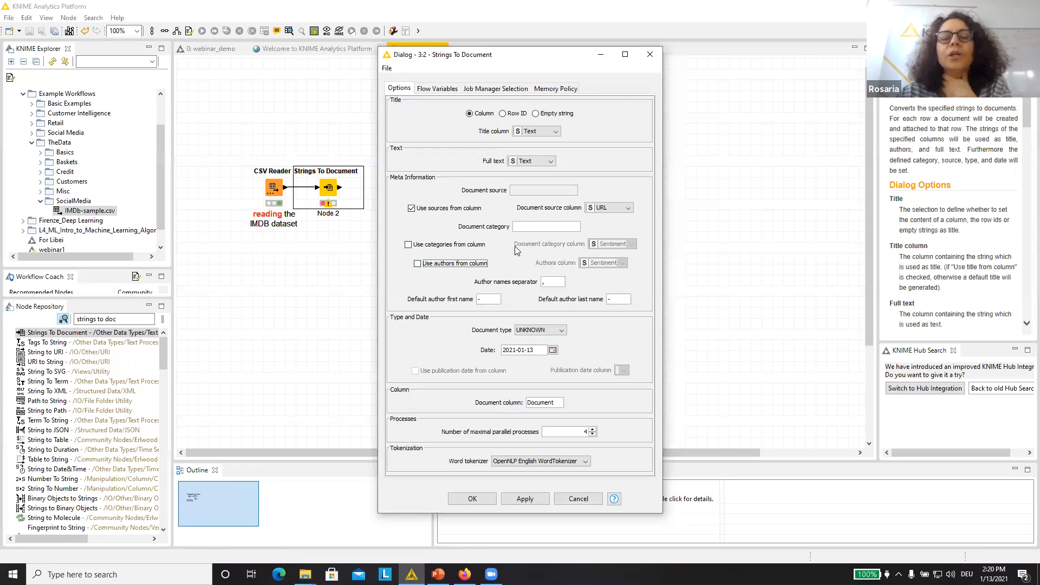
click(542, 331)
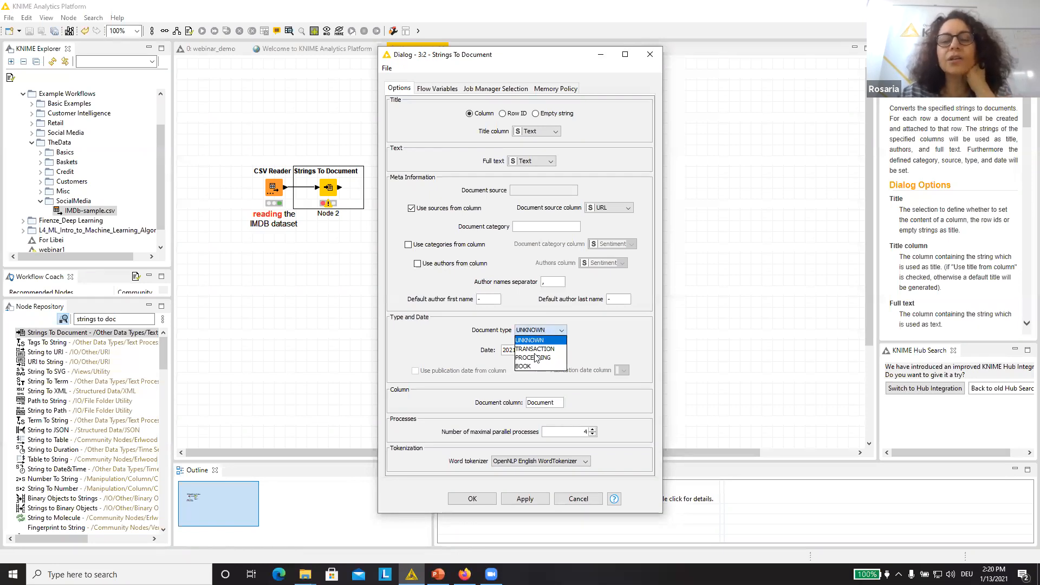
click(540, 340)
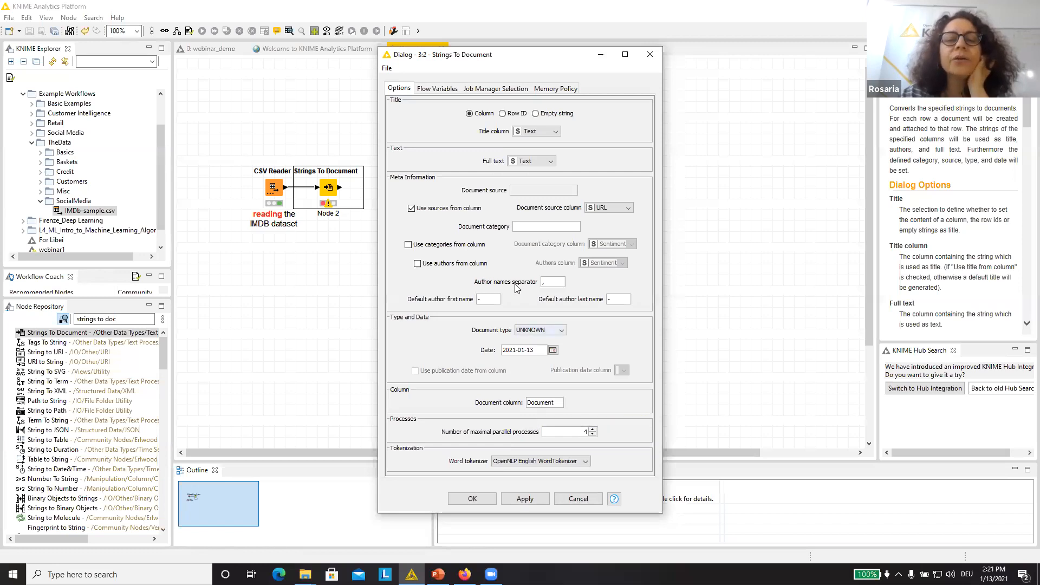
click(462, 245)
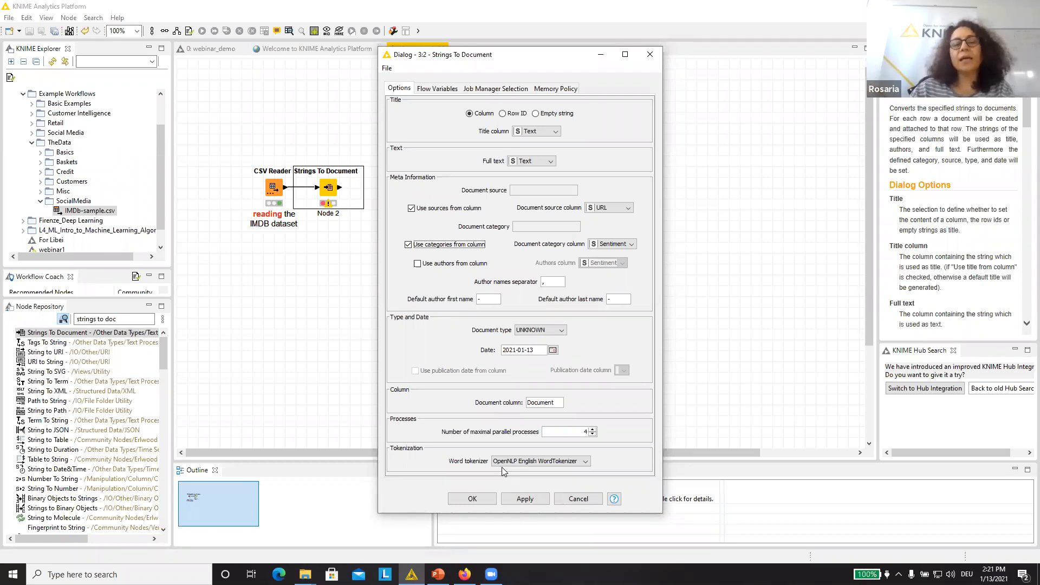
Step: Try the OpenNLP SimpleTokenizer, set the word tokenizer back to OpenNLP English WordTokenizer, and accept the node configuration
click(530, 462)
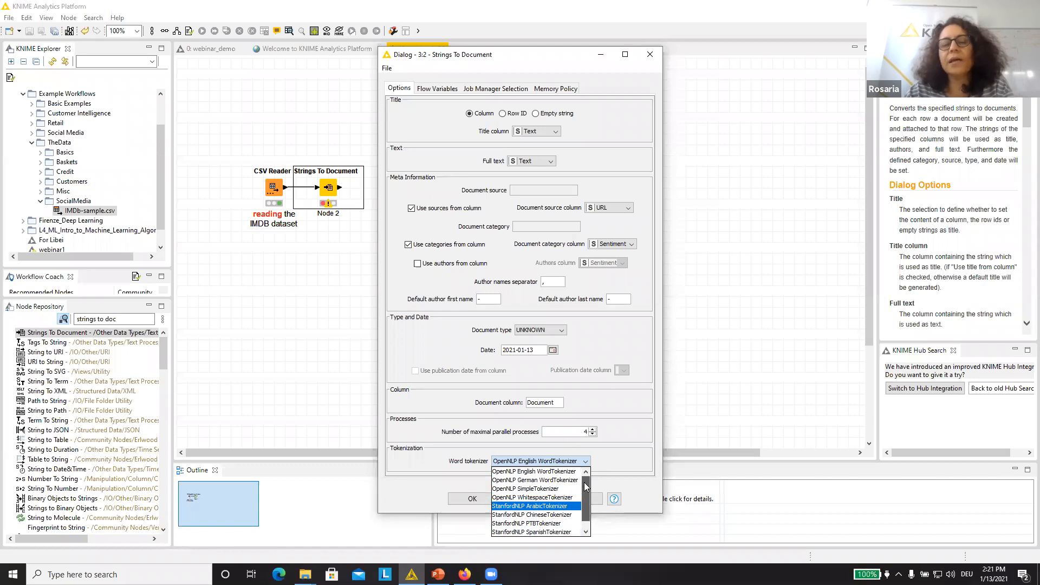
click(538, 489)
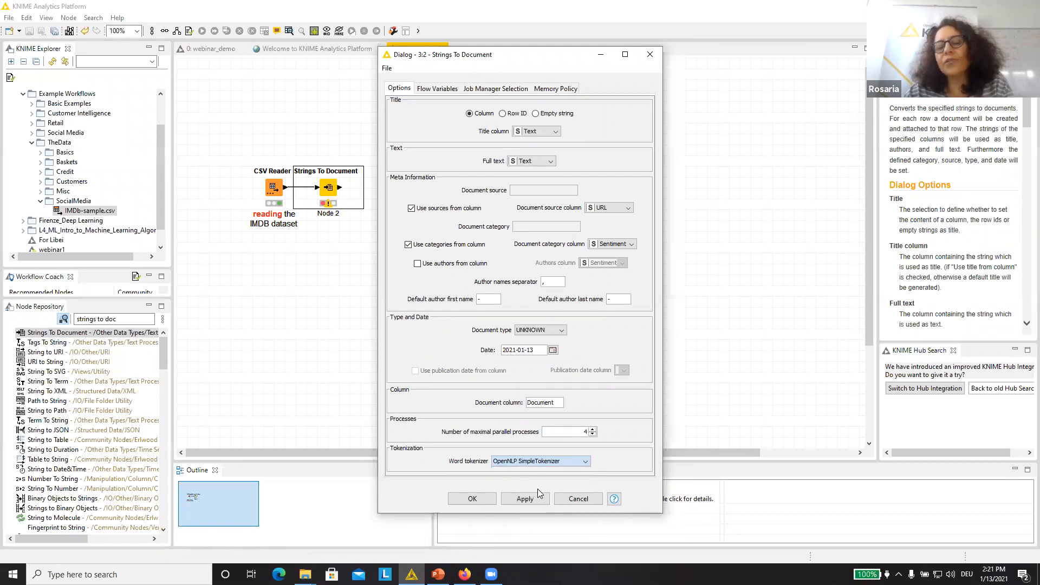
click(563, 462)
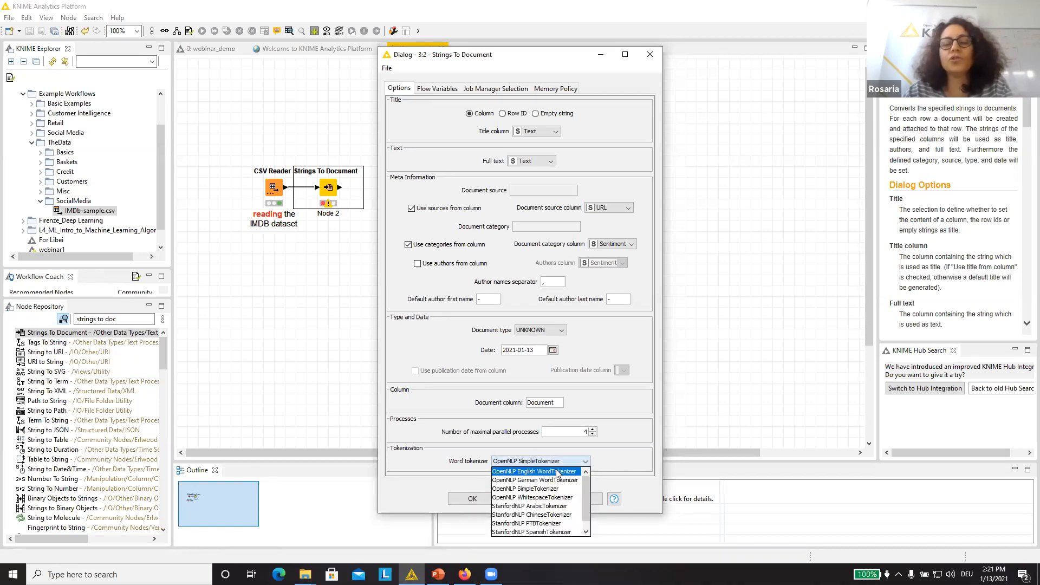
click(558, 472)
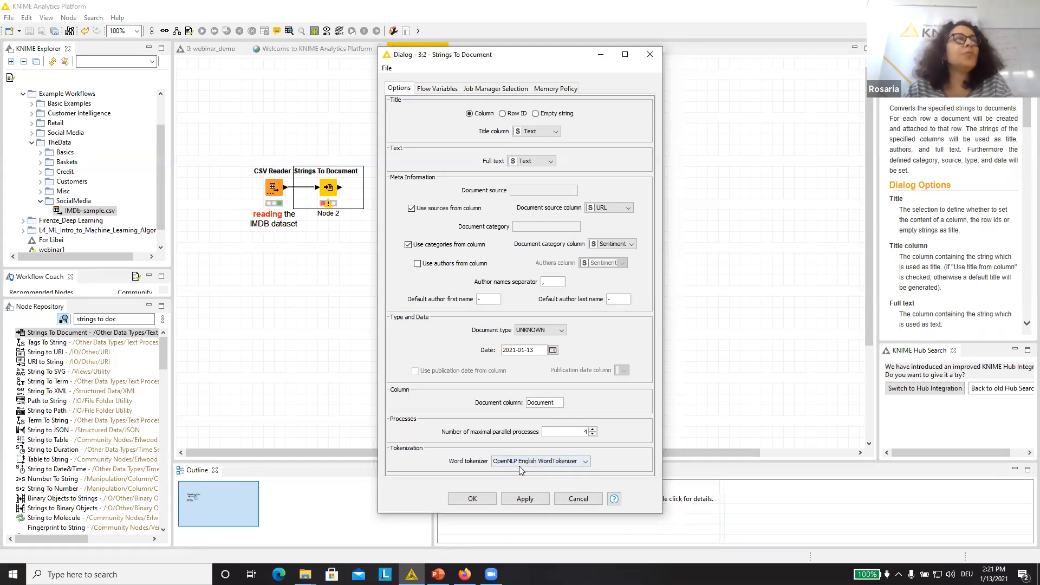
click(470, 498)
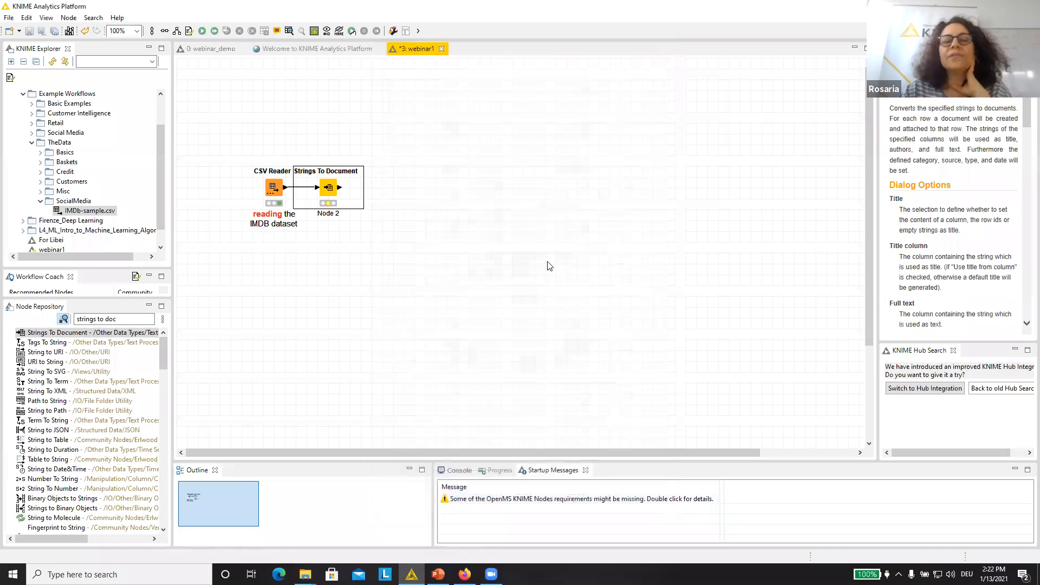
Step: Execute the Strings To Document node and change its label to "to Documents"
right_click(329, 188)
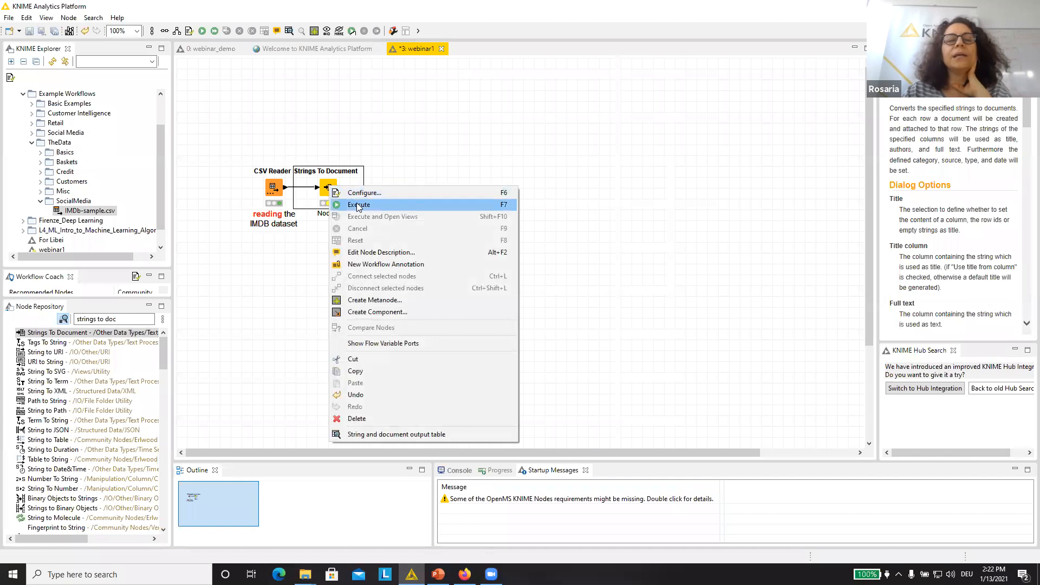
click(358, 205)
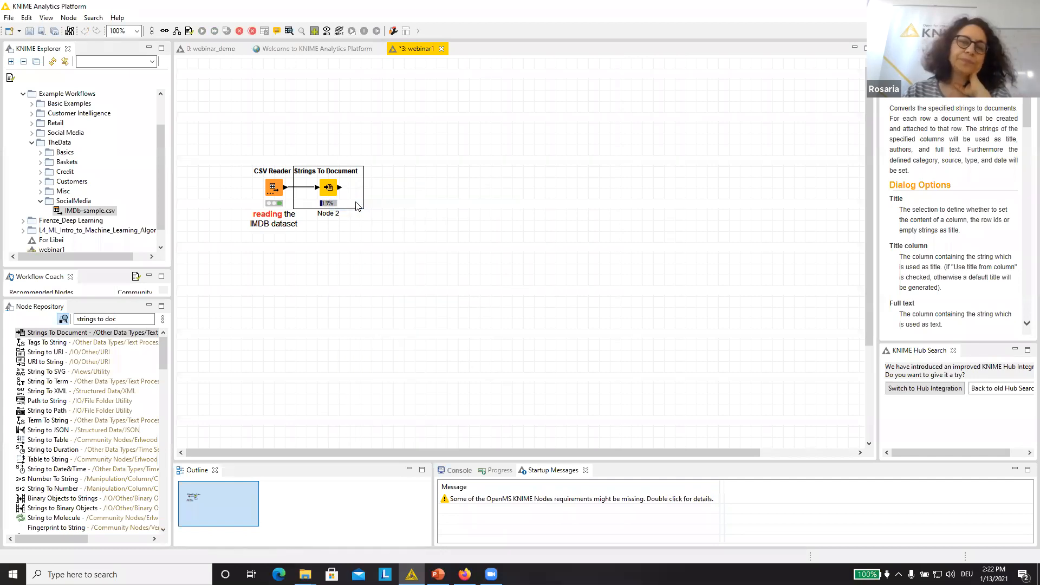
click(327, 213)
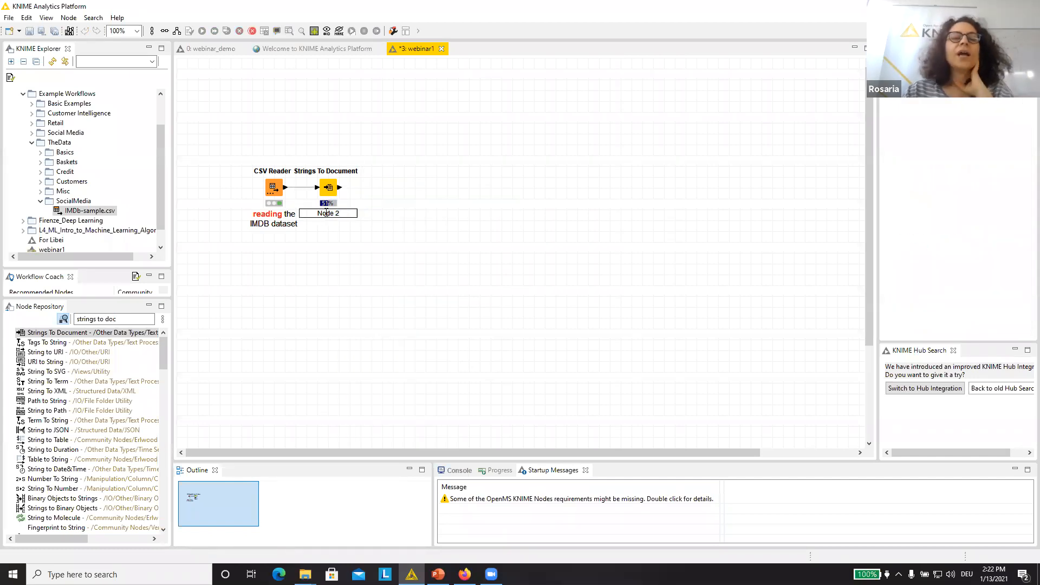
text(to Document)
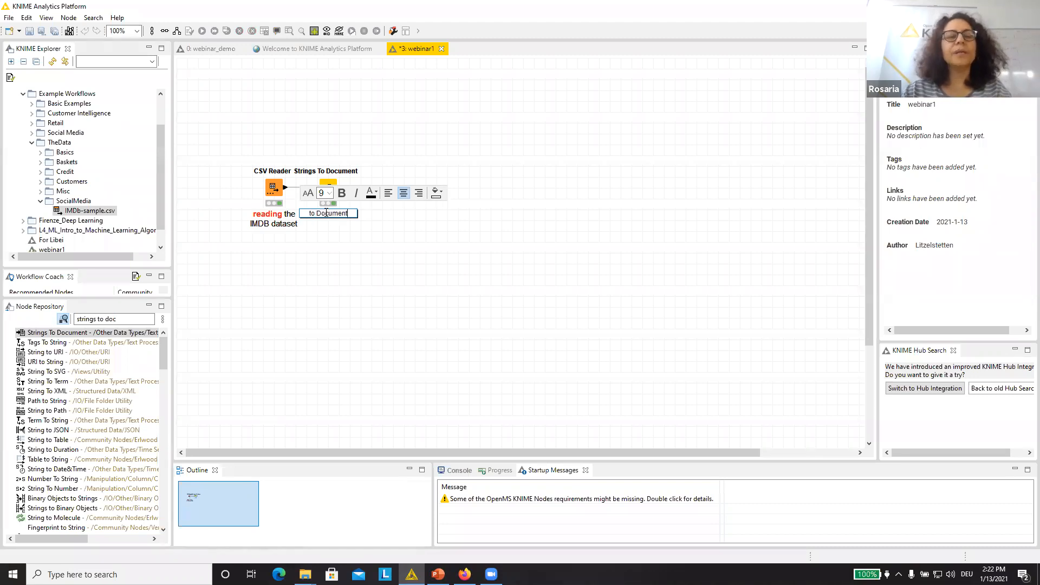
text(s)
click(365, 257)
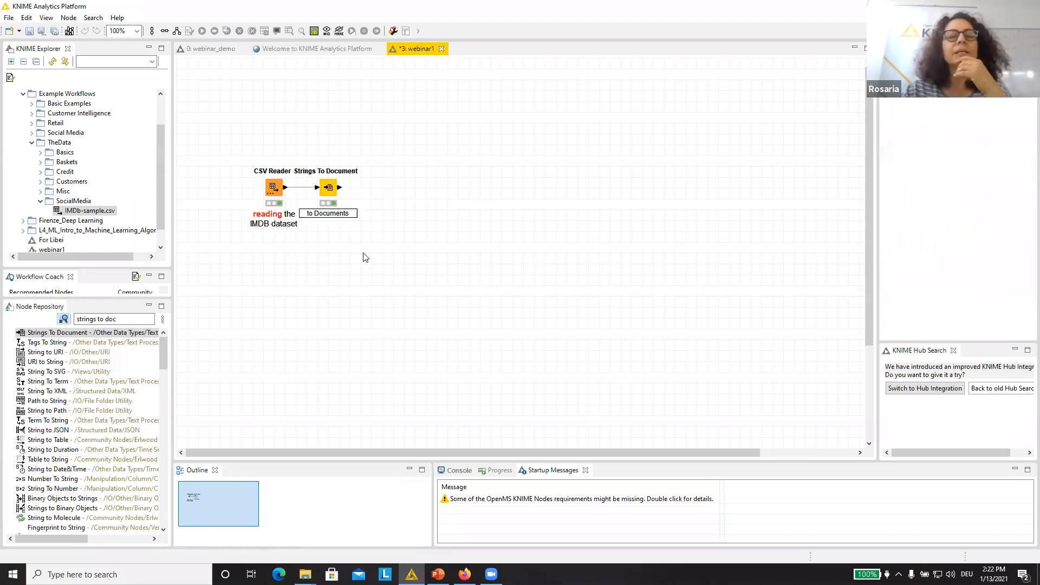
Step: Open the string and document output table, examine the Sentiment and Document columns, and close it
right_click(329, 191)
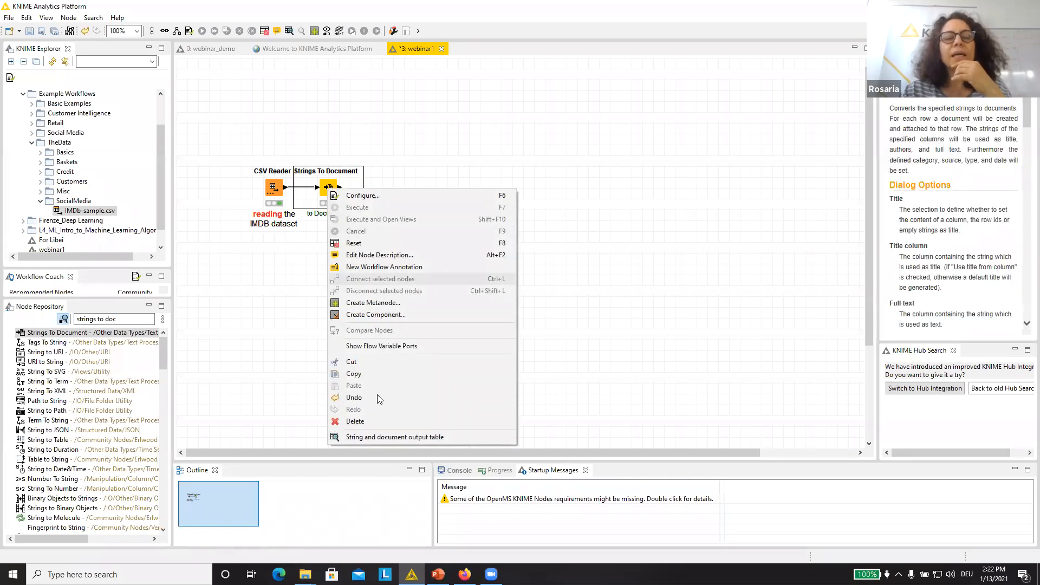
click(378, 439)
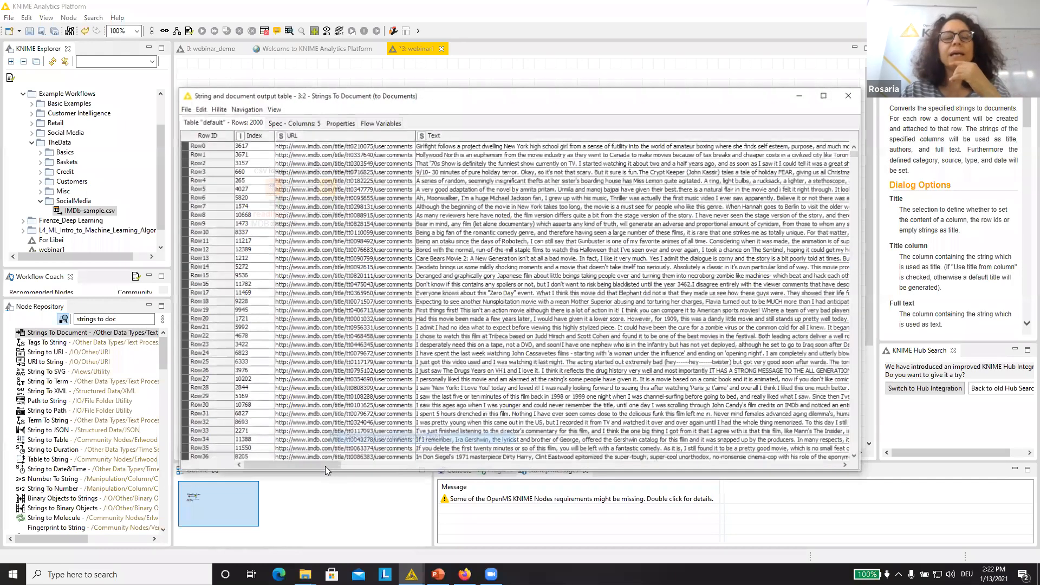
drag(325, 466, 893, 506)
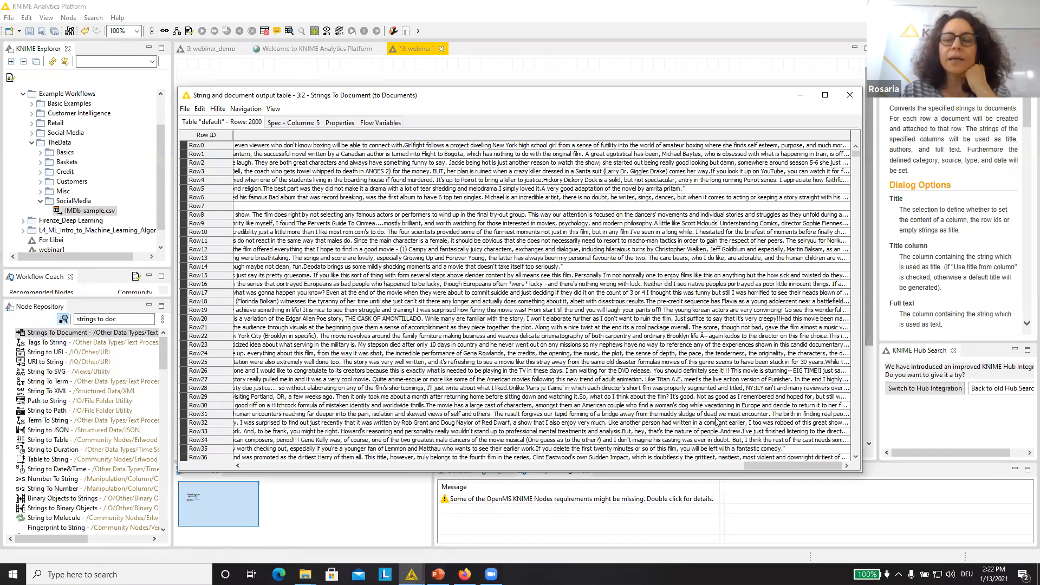
drag(763, 465, 557, 470)
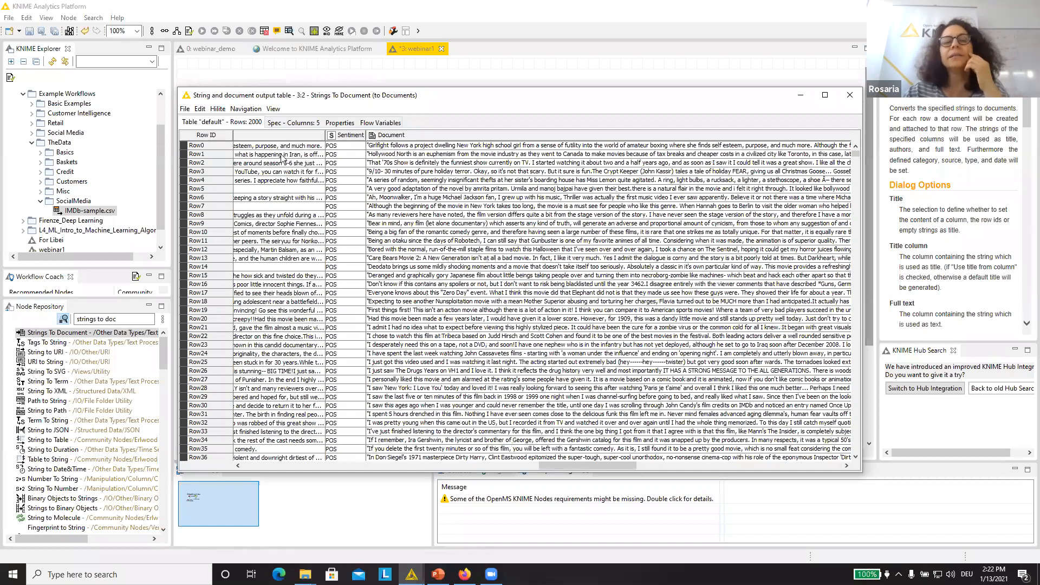
click(848, 96)
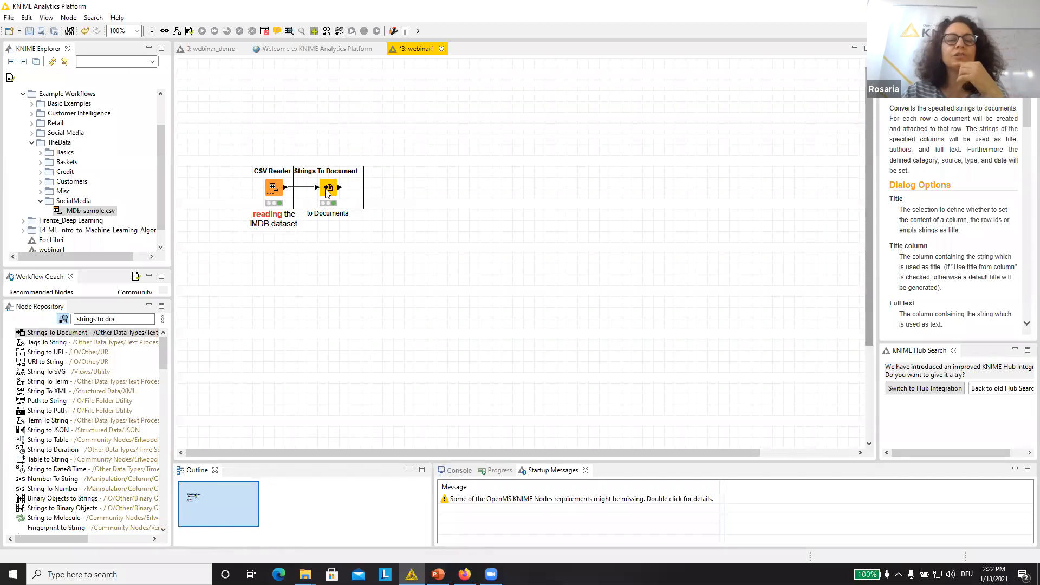
Step: Reconfigure the Strings To Document node to use an empty string as the title and accept the change
double_click(328, 190)
click(528, 132)
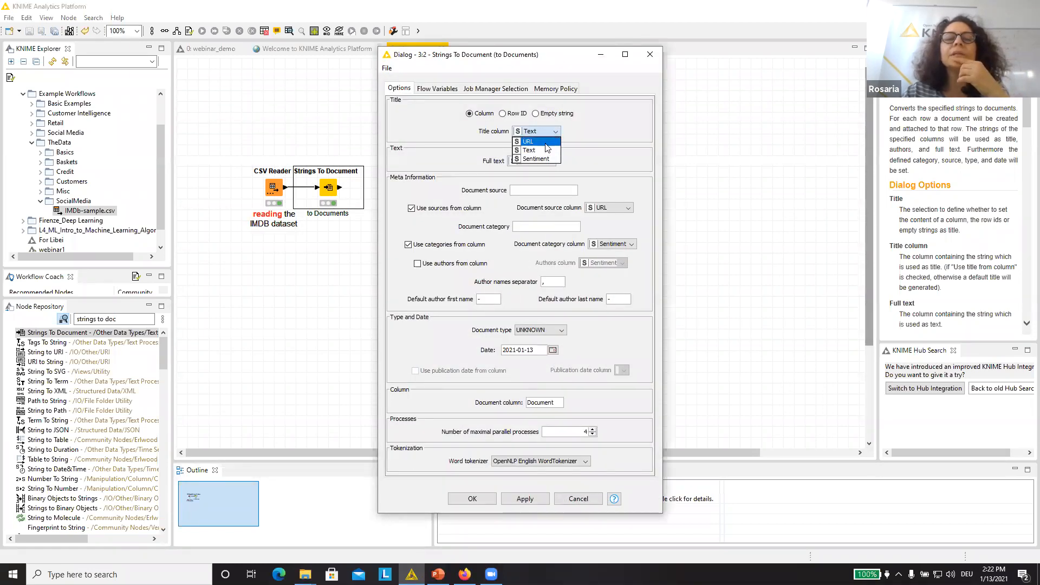
click(547, 141)
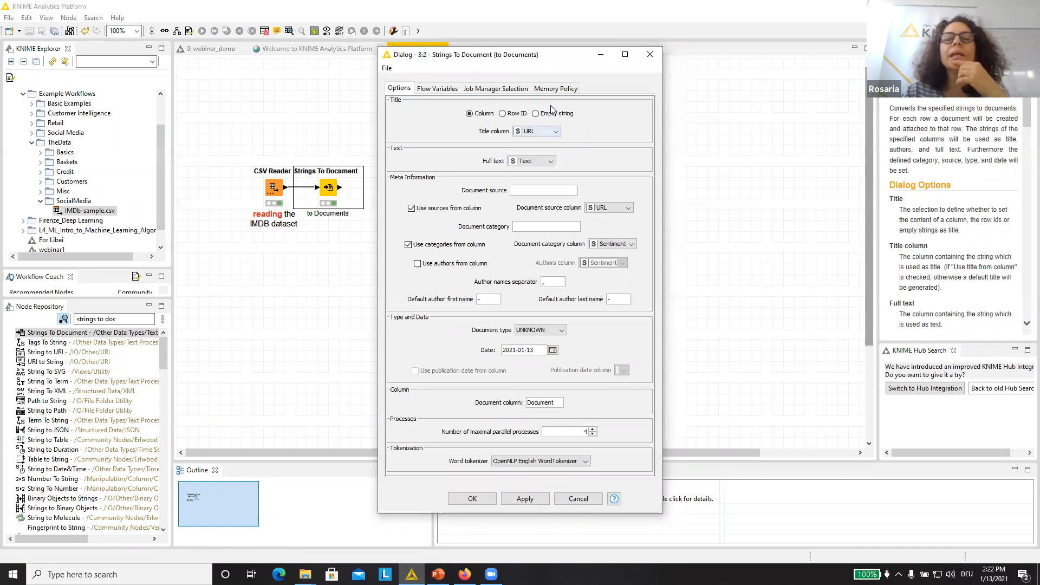
click(551, 115)
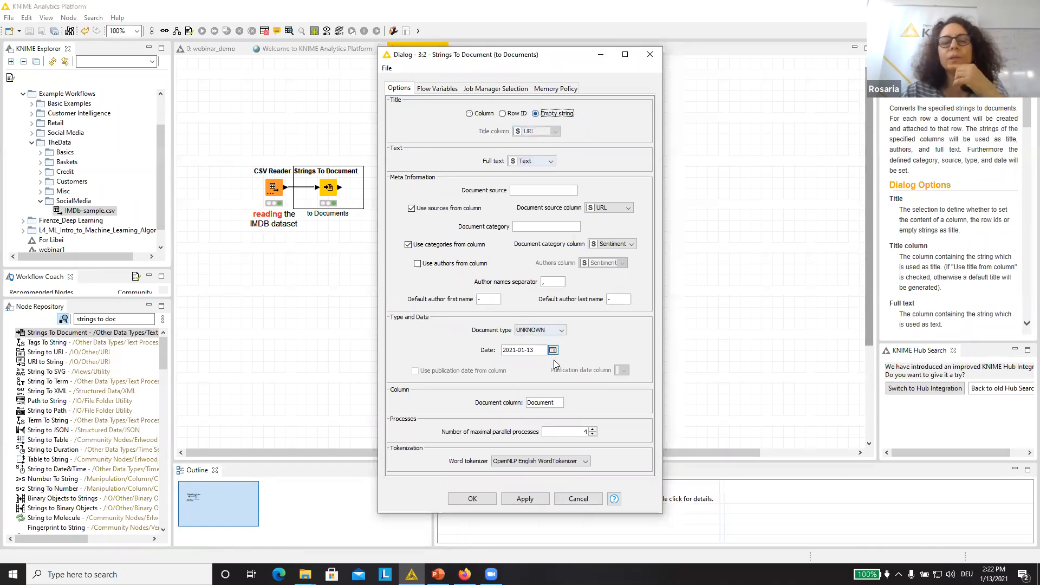
click(472, 499)
click(576, 297)
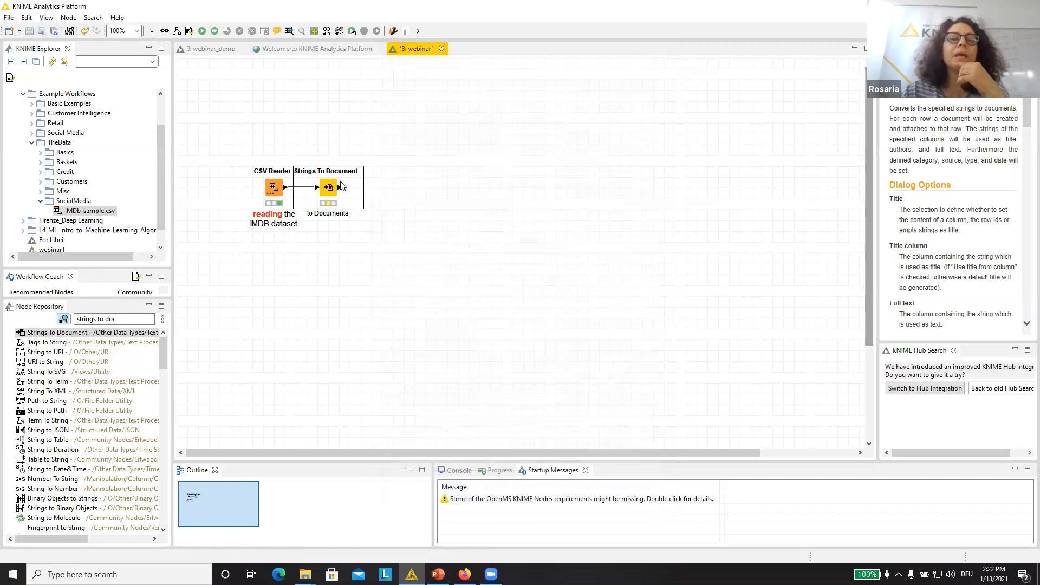
Step: Execute the Strings To Document node and enlarge the Workflow Coach area so its recommended nodes can be read
right_click(330, 192)
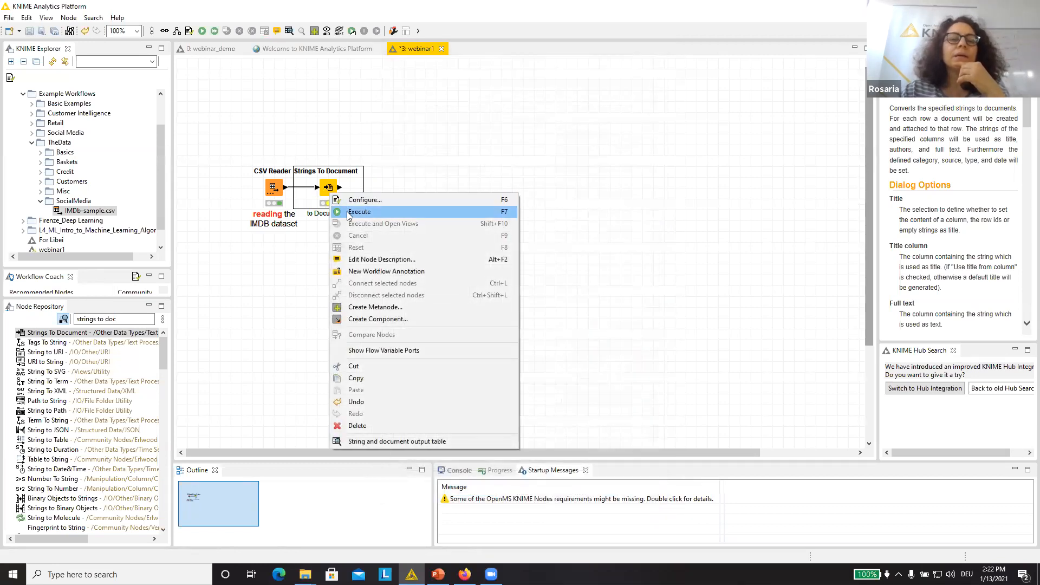
click(386, 211)
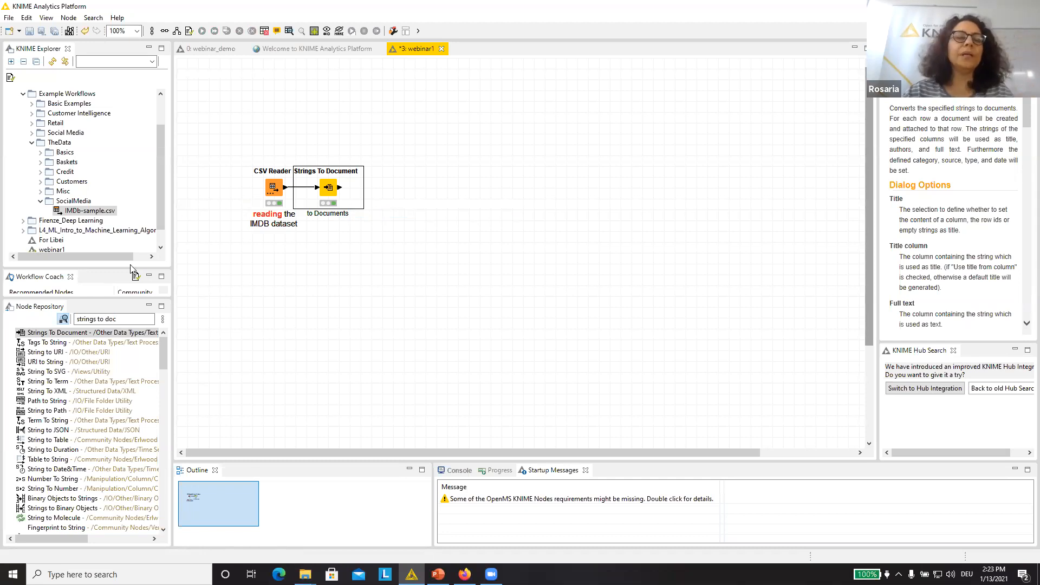
drag(105, 250, 104, 178)
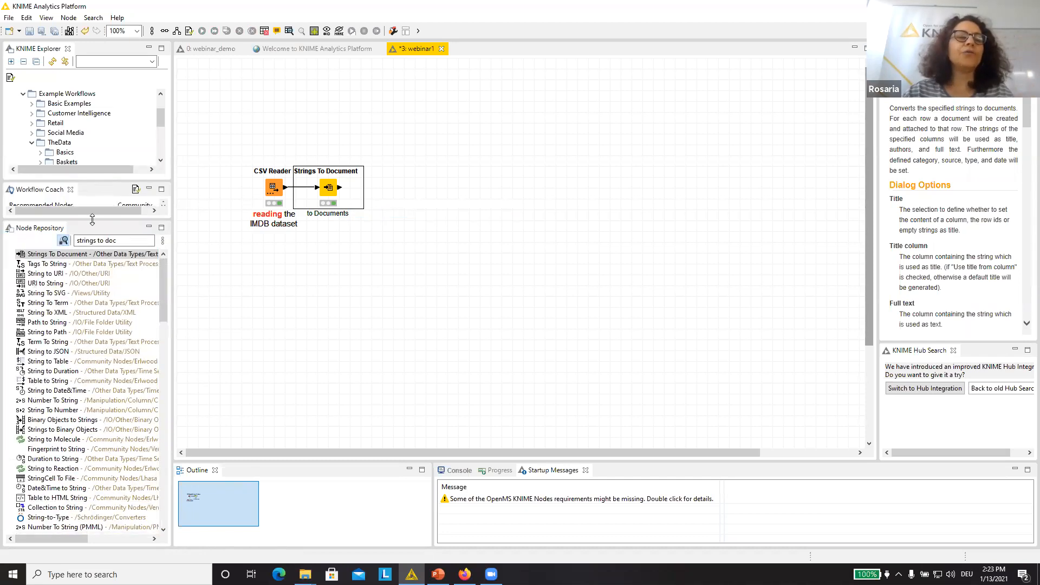
drag(92, 221, 90, 373)
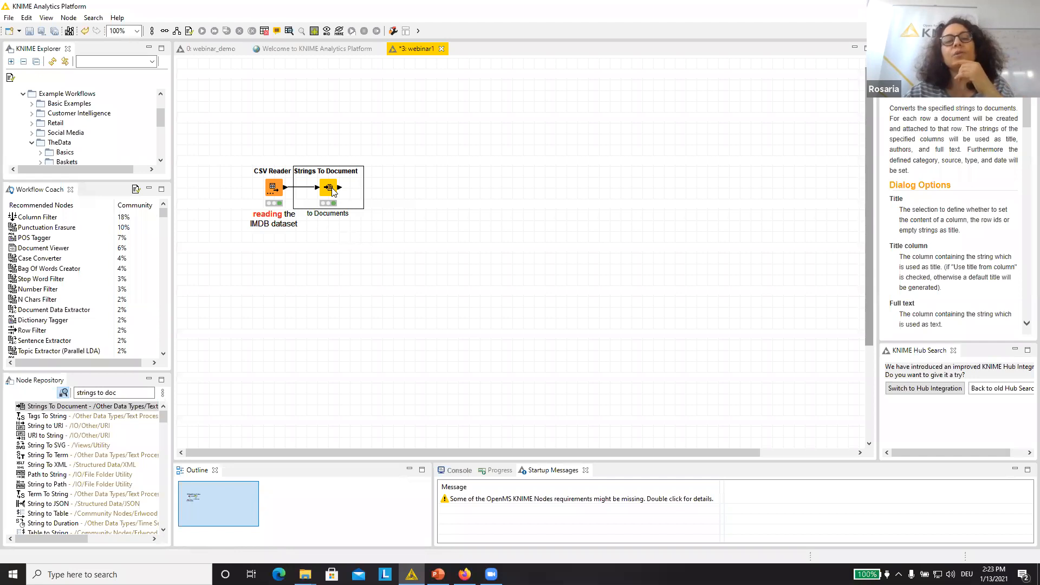
Step: Add the recommended Punctuation Erasure node after Strings To Document and configure it to replace the Document column
double_click(69, 232)
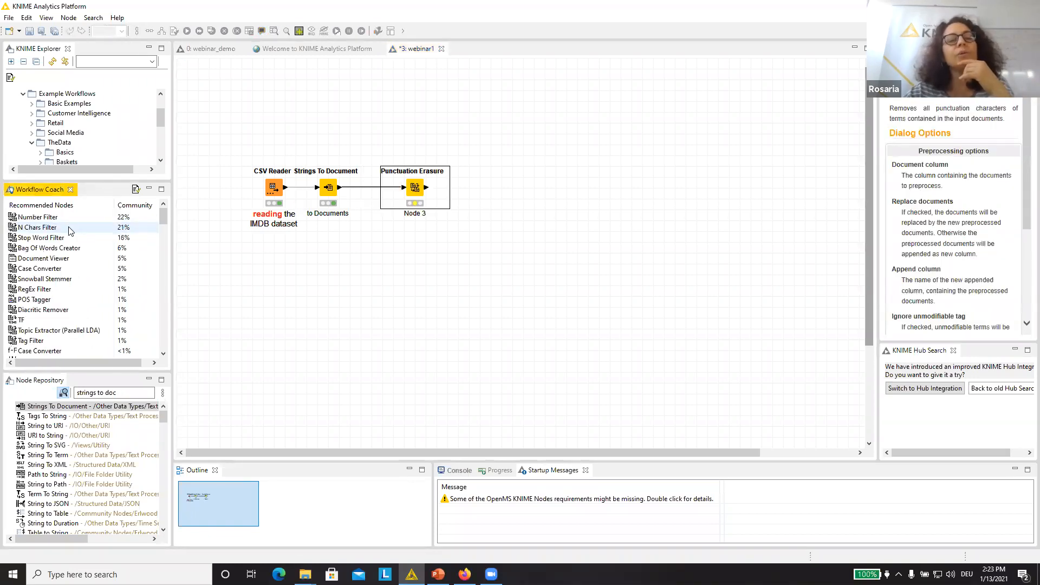
double_click(415, 187)
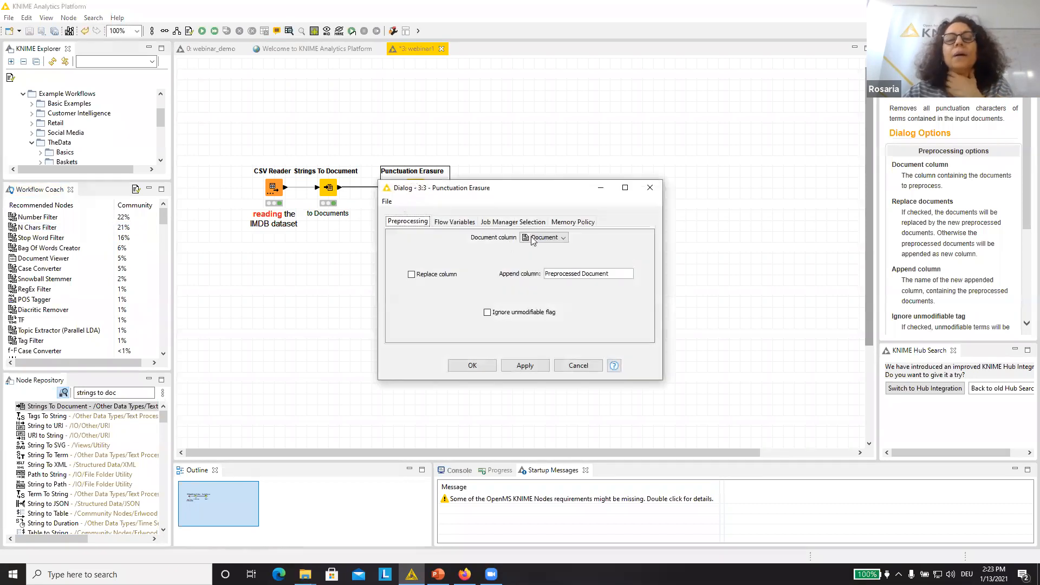
click(444, 276)
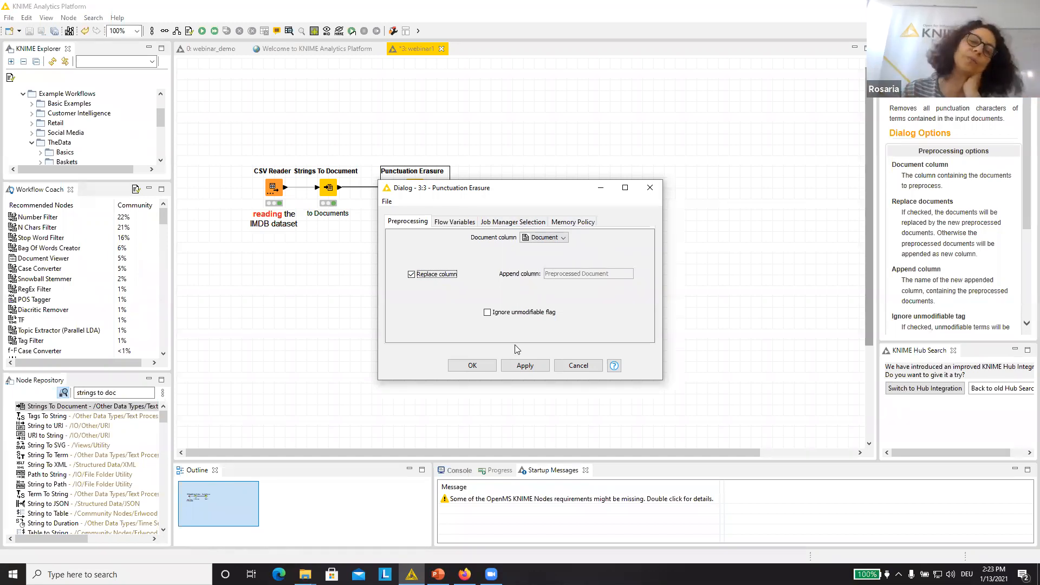
click(477, 368)
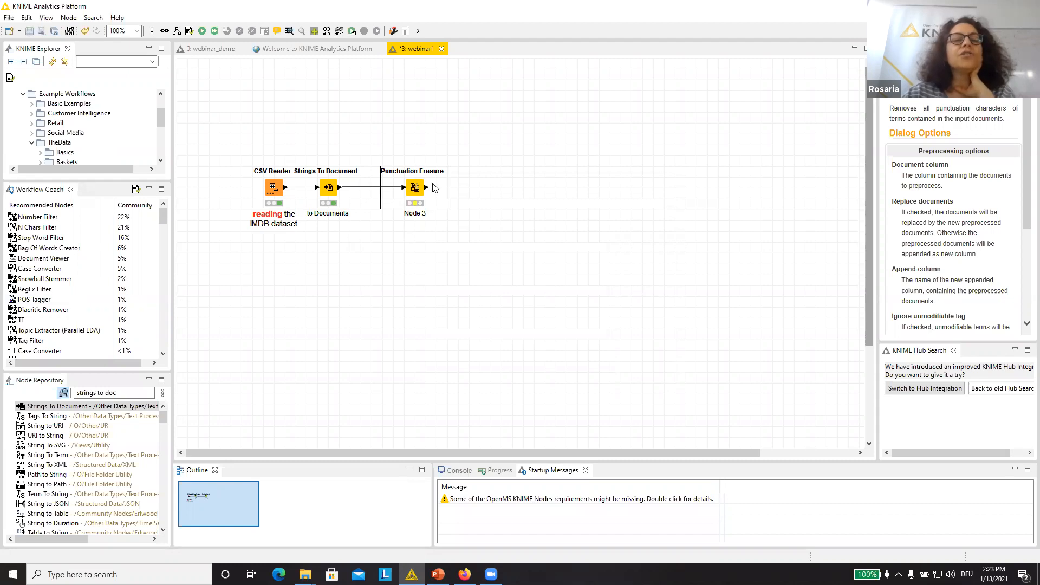
Step: Add a Number Filter after Punctuation Erasure and accept the filtering mode for terms representing numbers
double_click(38, 217)
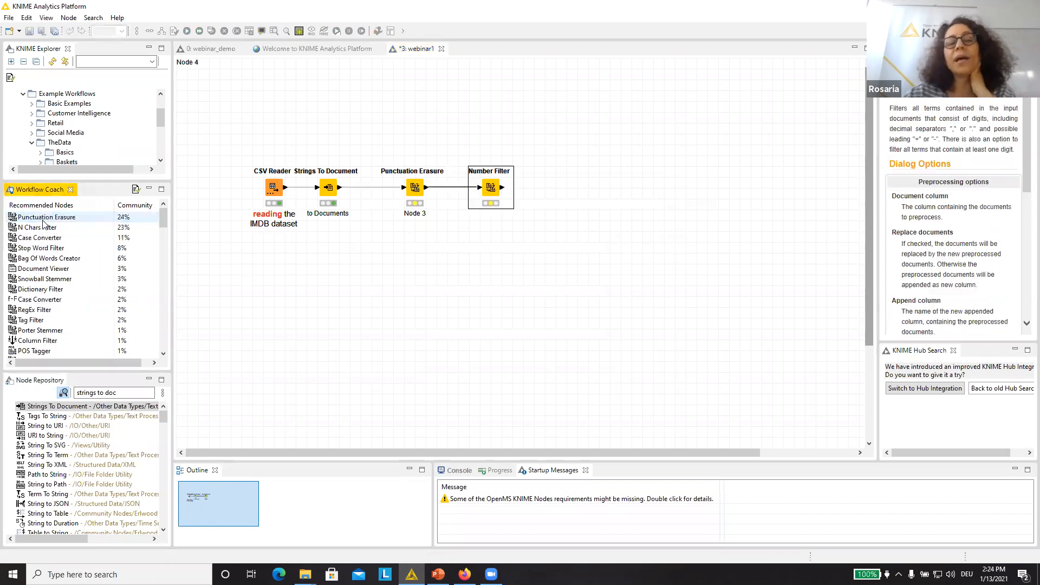
double_click(491, 191)
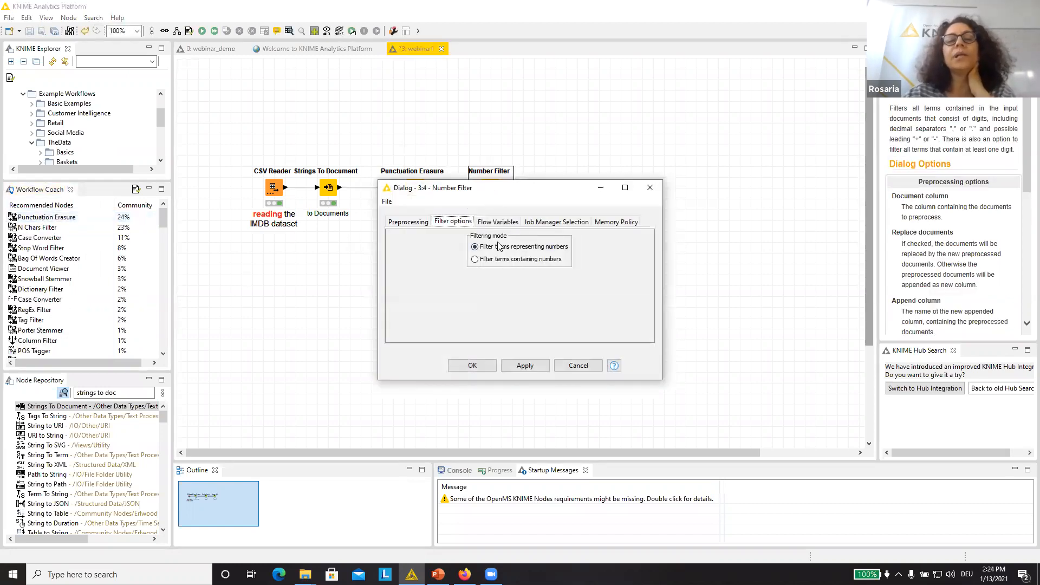
click(470, 365)
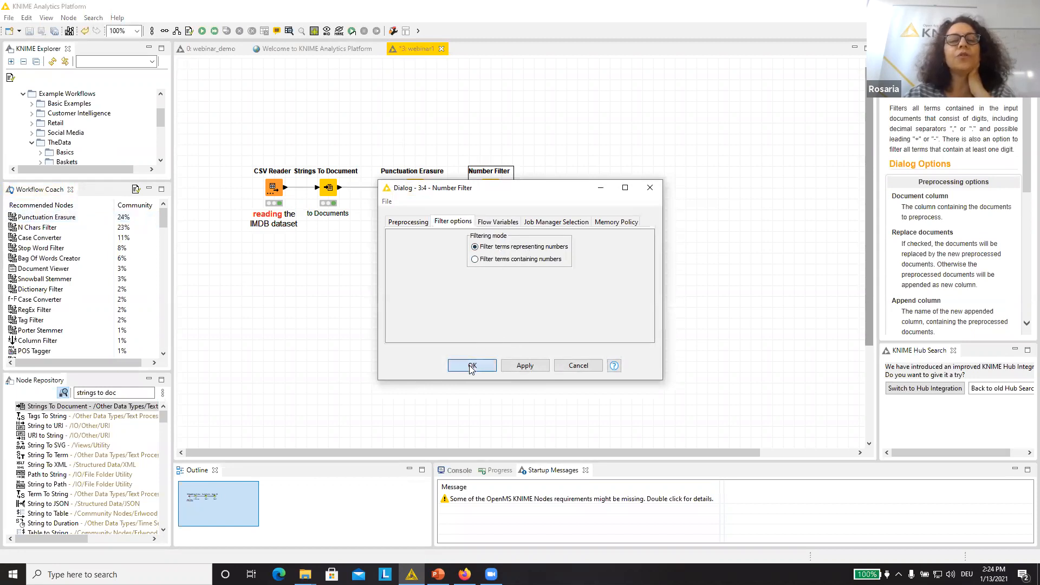
Step: Append an N Chars Filter with N Chars 3, followed by a Stop Word Filter shifted slightly further along the workflow
double_click(45, 232)
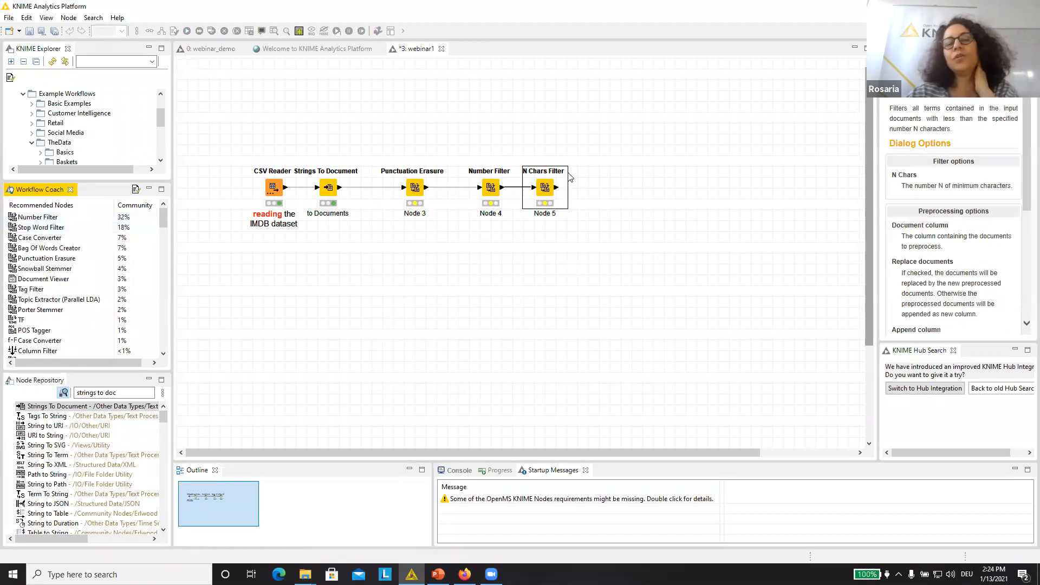
double_click(544, 189)
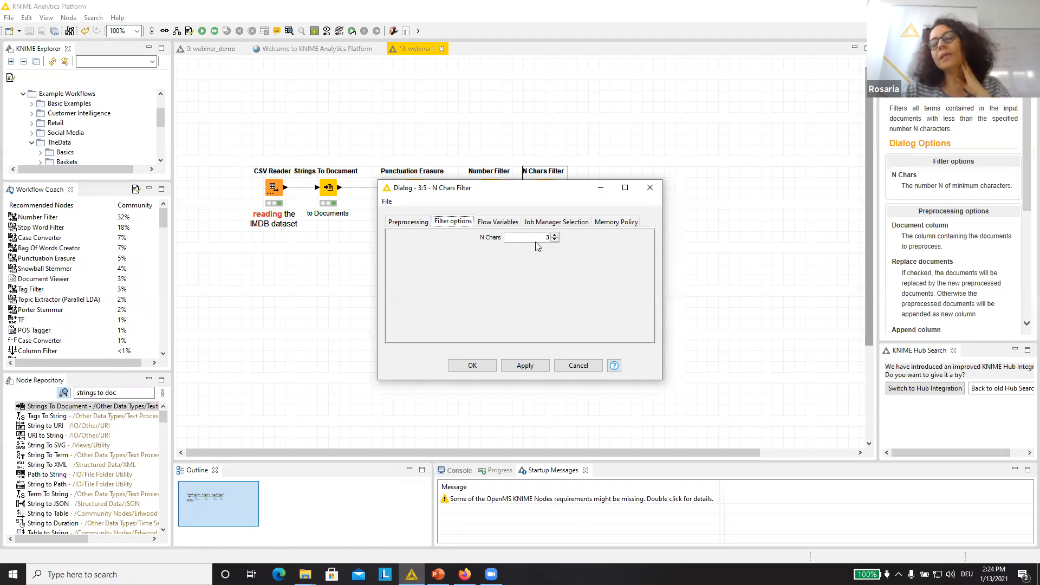
click(482, 368)
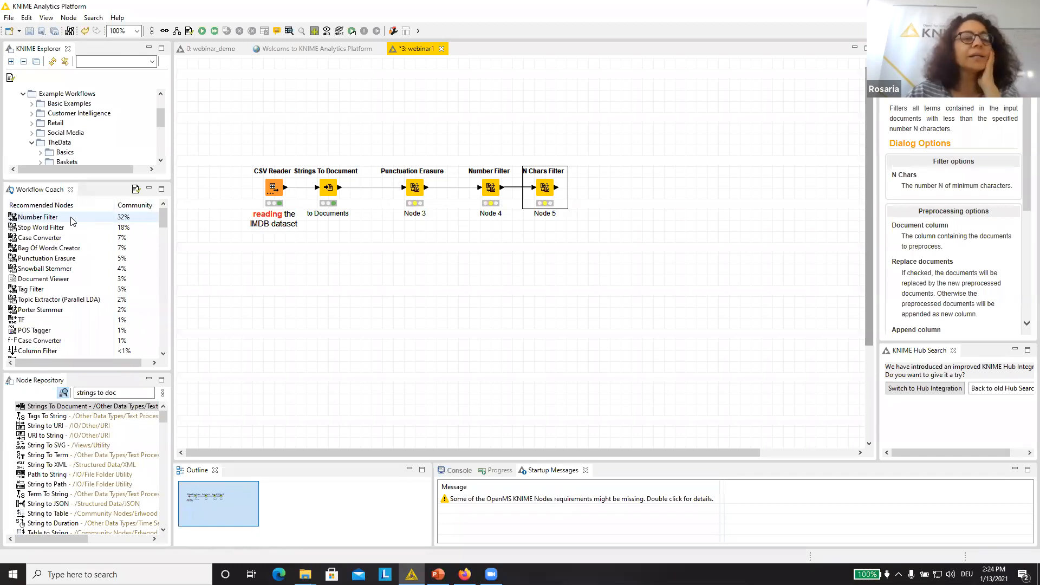
double_click(40, 228)
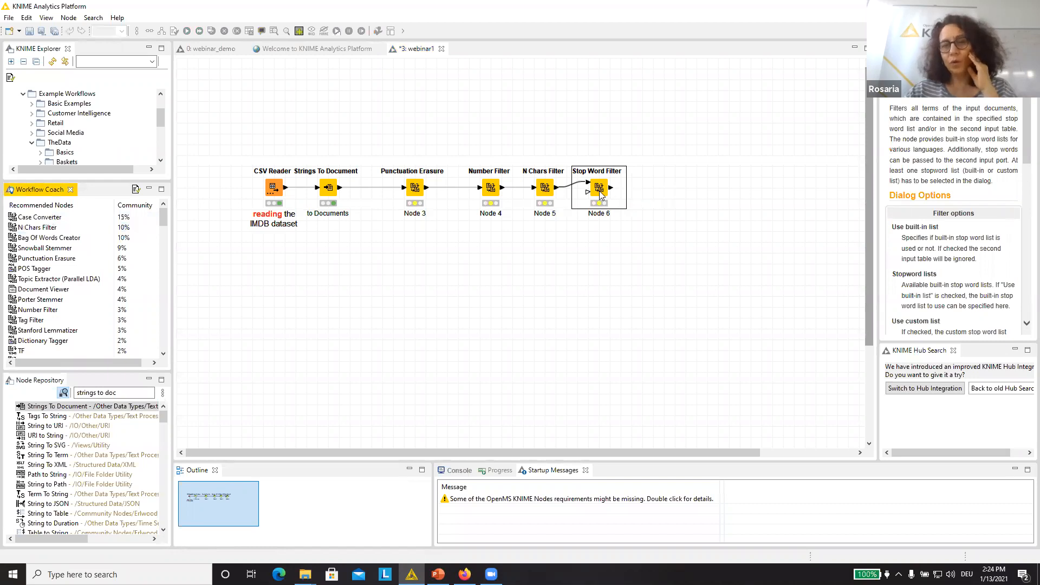
drag(602, 194, 613, 194)
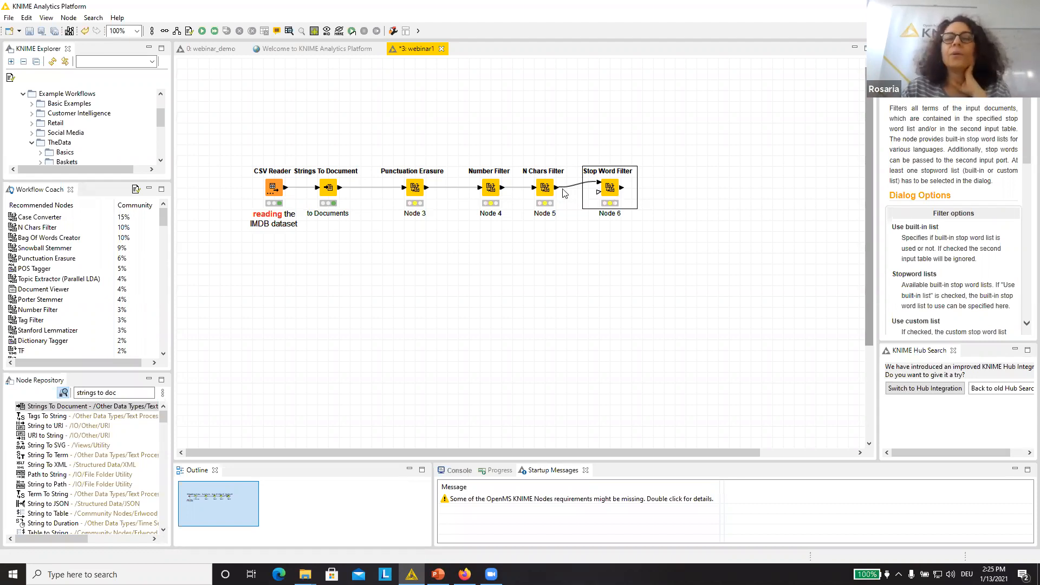
Step: Reconfigure the Number Filter to replace the Document column, keeping the mode that filters terms representing numbers
double_click(493, 188)
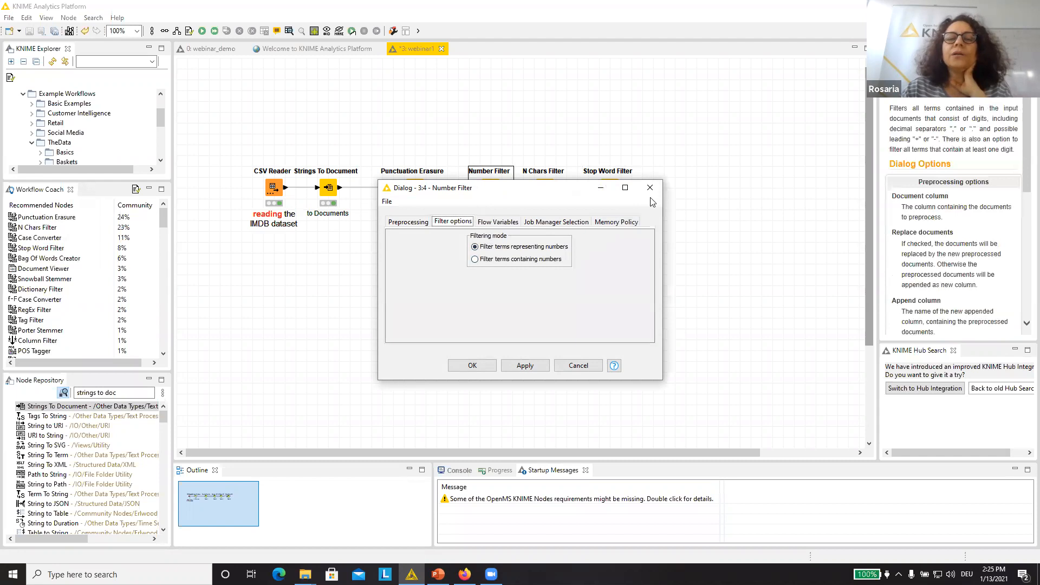
click(409, 222)
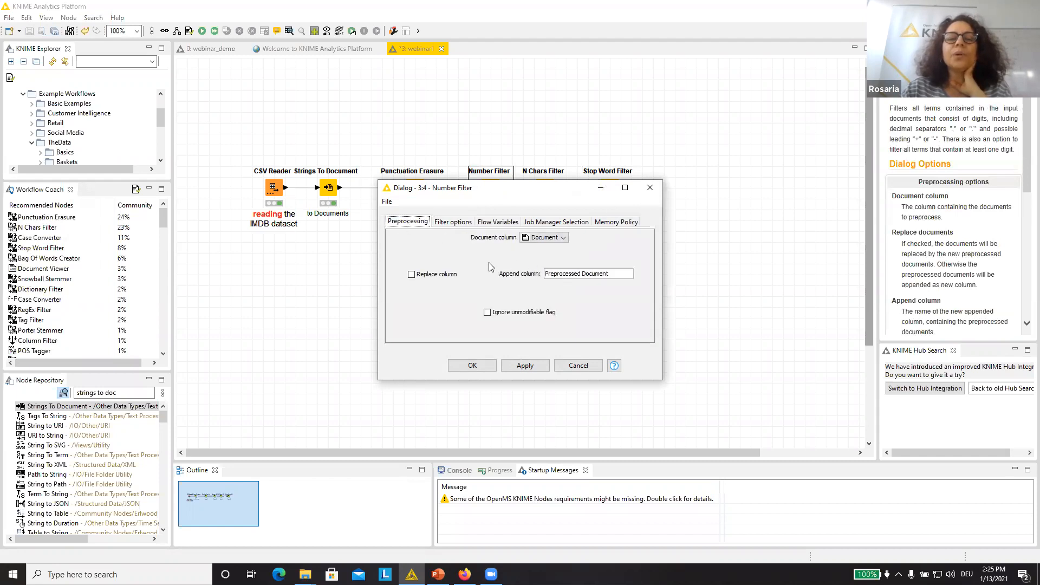
click(448, 274)
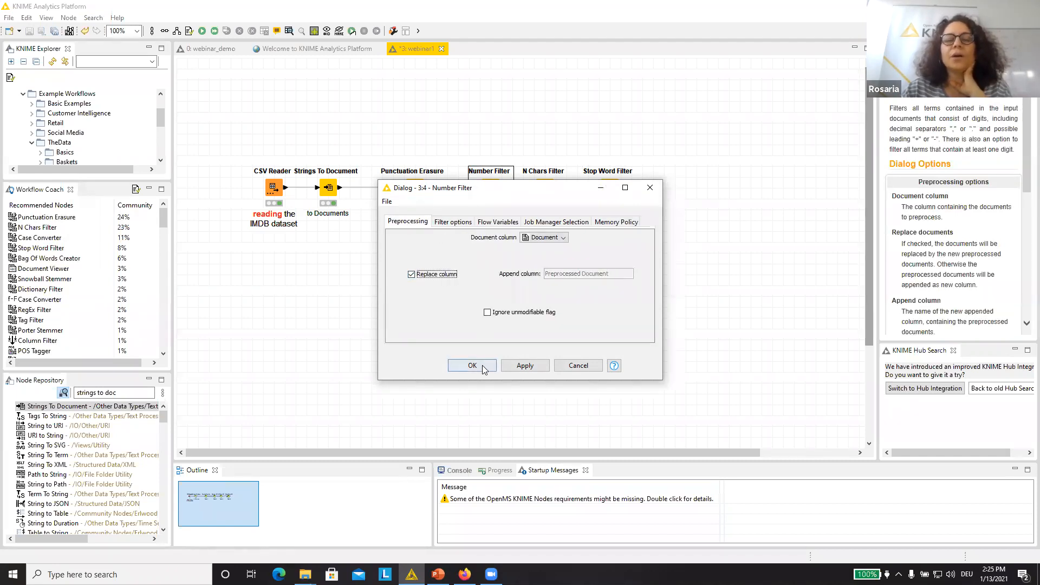
click(458, 223)
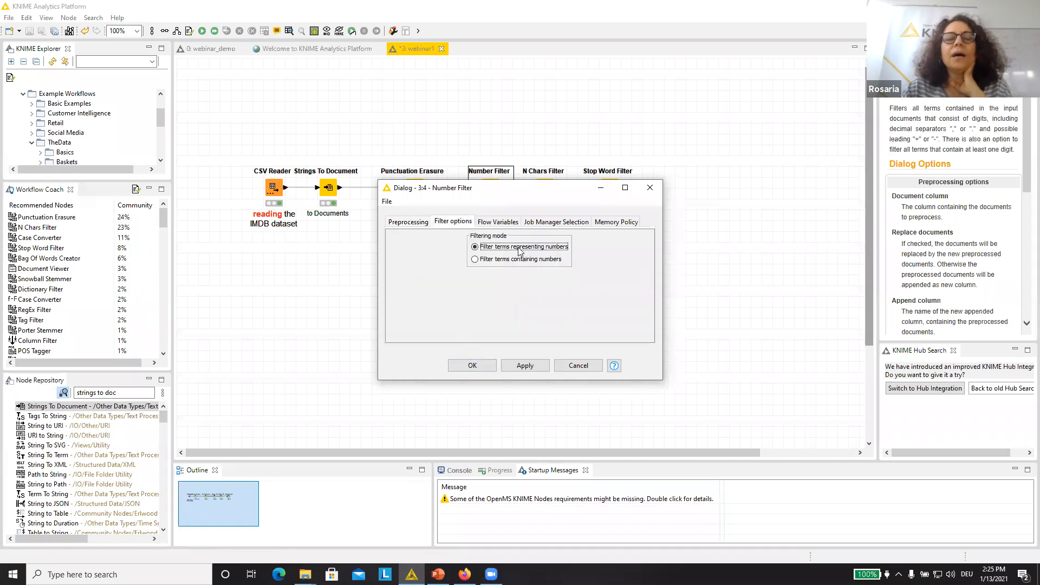
click(473, 365)
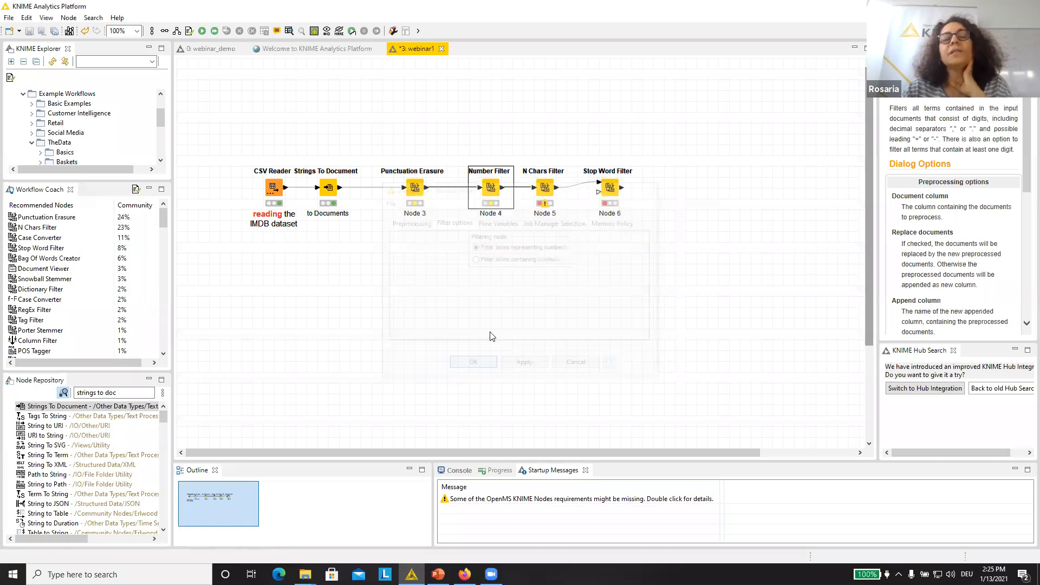
Step: Check the N Chars Filter's preprocessing settings and accept them with Replace column enabled and N Chars 3
double_click(544, 186)
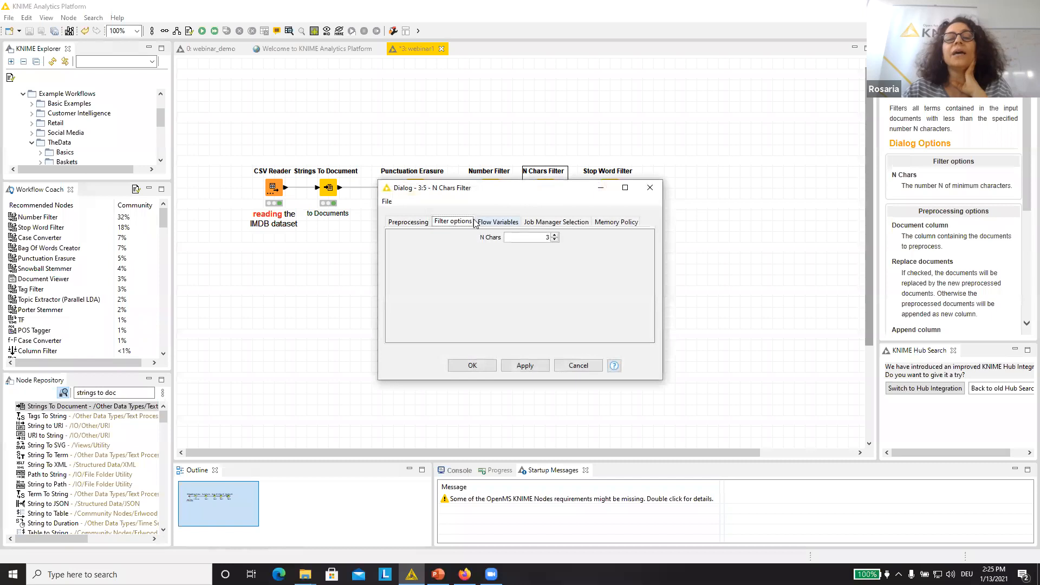
click(410, 223)
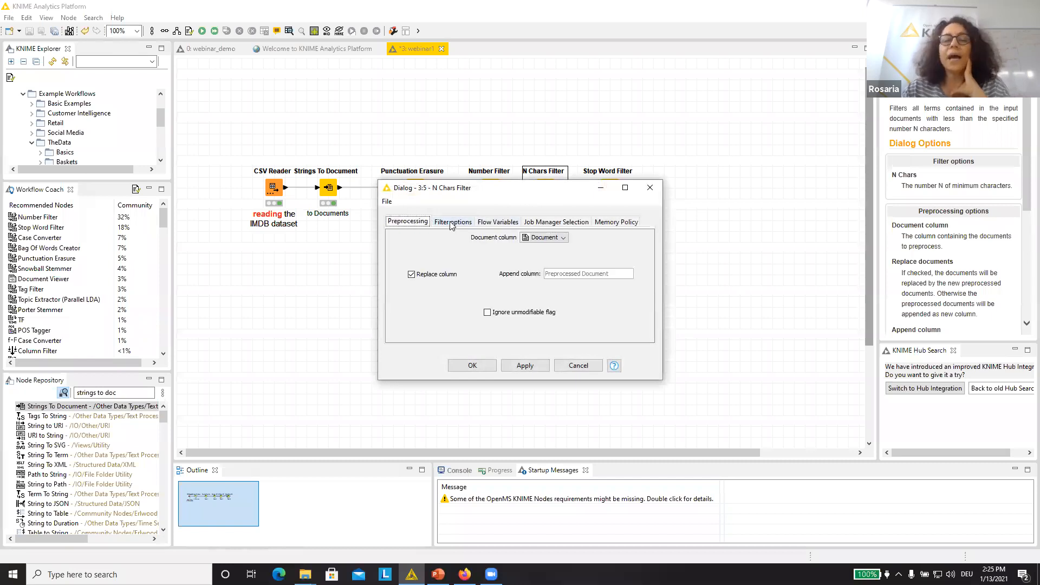
click(471, 365)
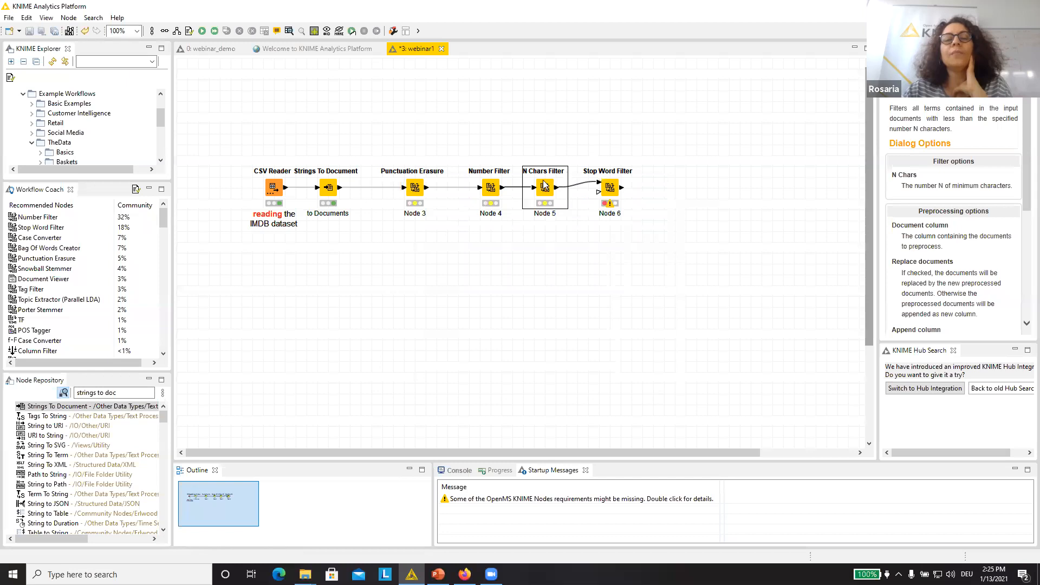
Step: Accept the Stop Word Filter configuration with the built-in English list and Replace column enabled, and execute the node
double_click(609, 188)
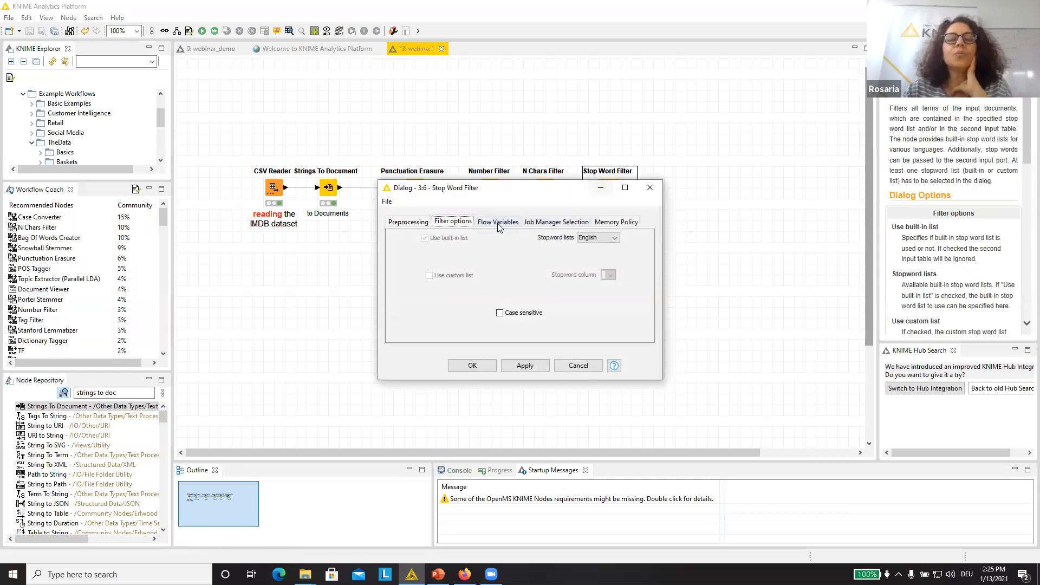
click(414, 222)
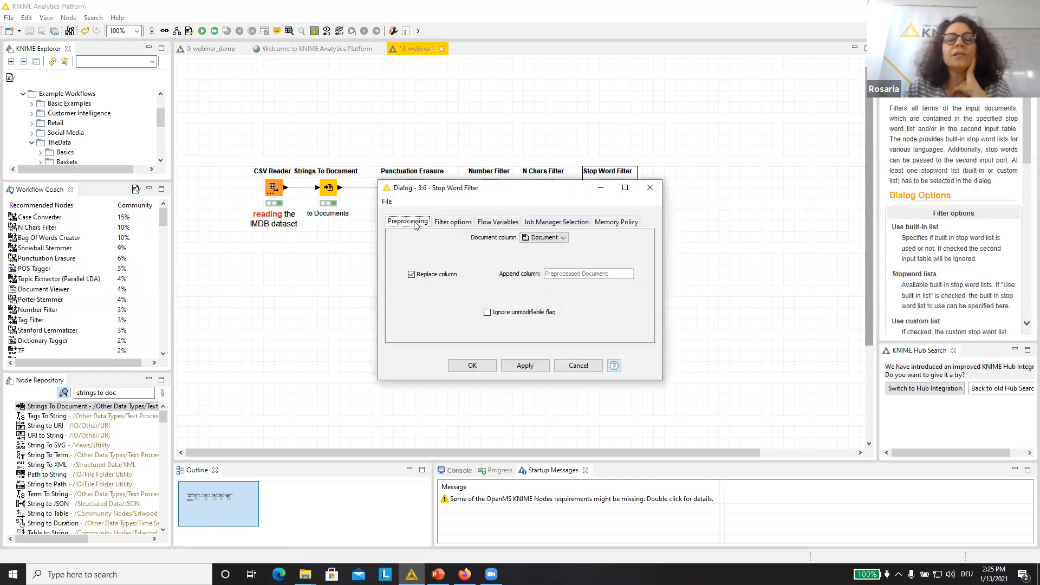
click(453, 222)
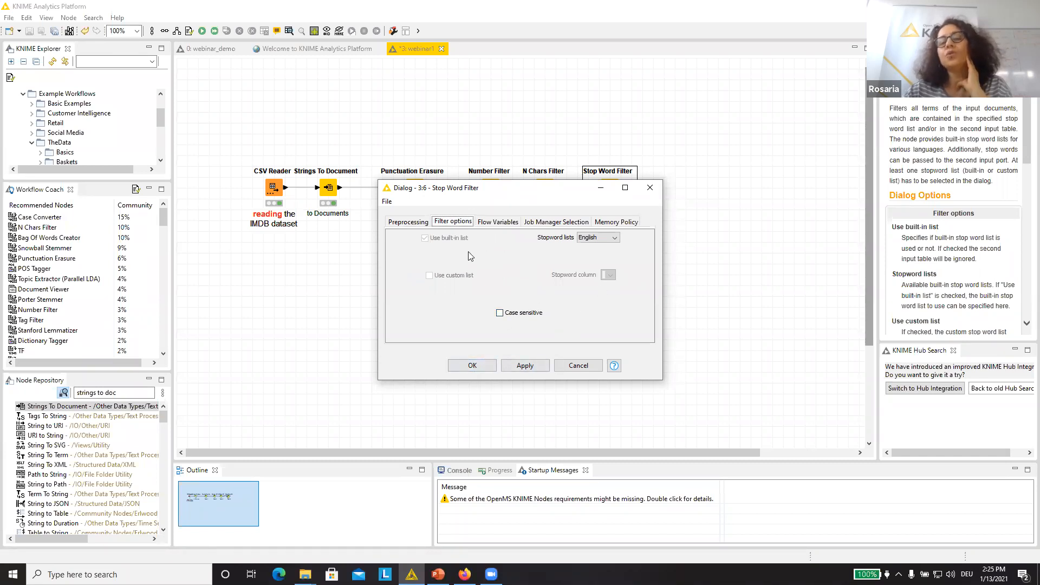
click(472, 366)
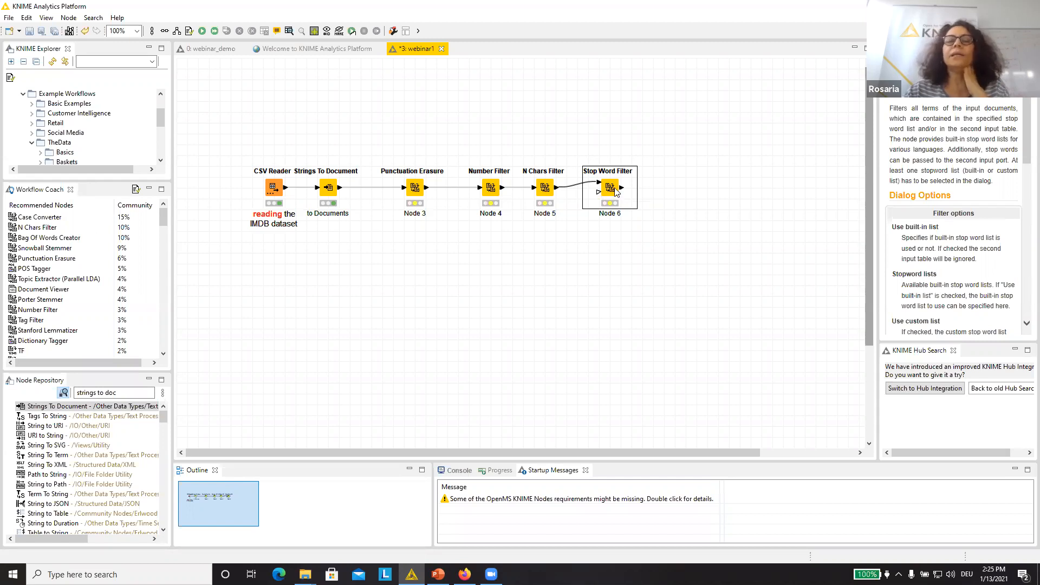
right_click(613, 190)
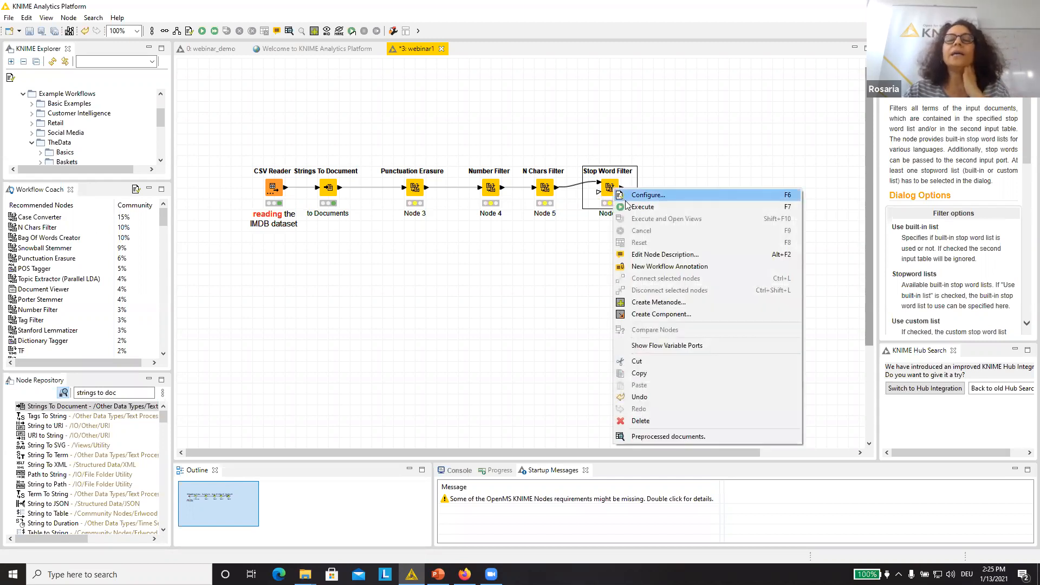
click(630, 206)
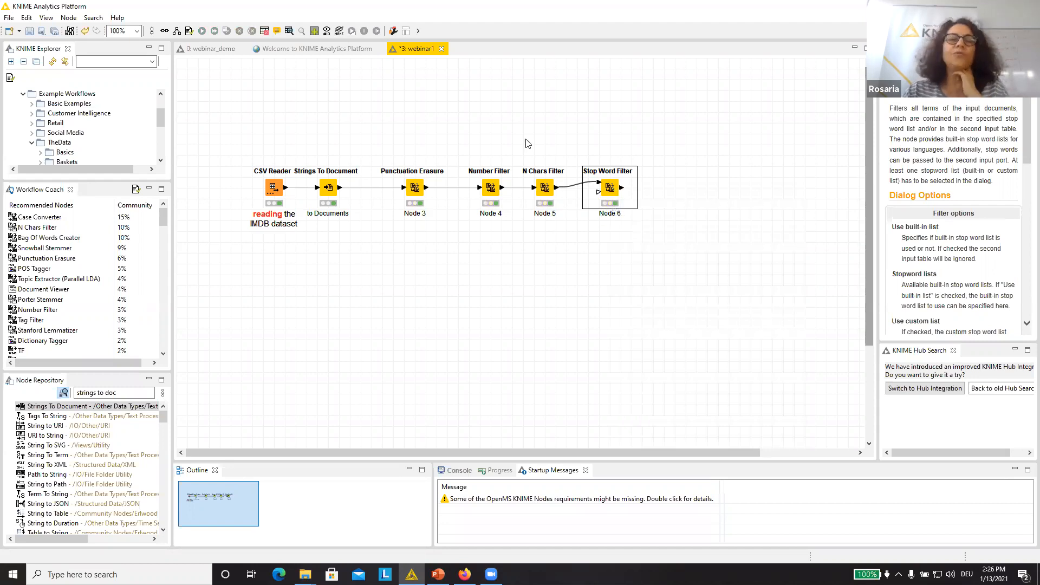
Step: Reset the CSV Reader, confirm the reset, and execute all nodes of the workflow again
click(277, 191)
right_click(277, 190)
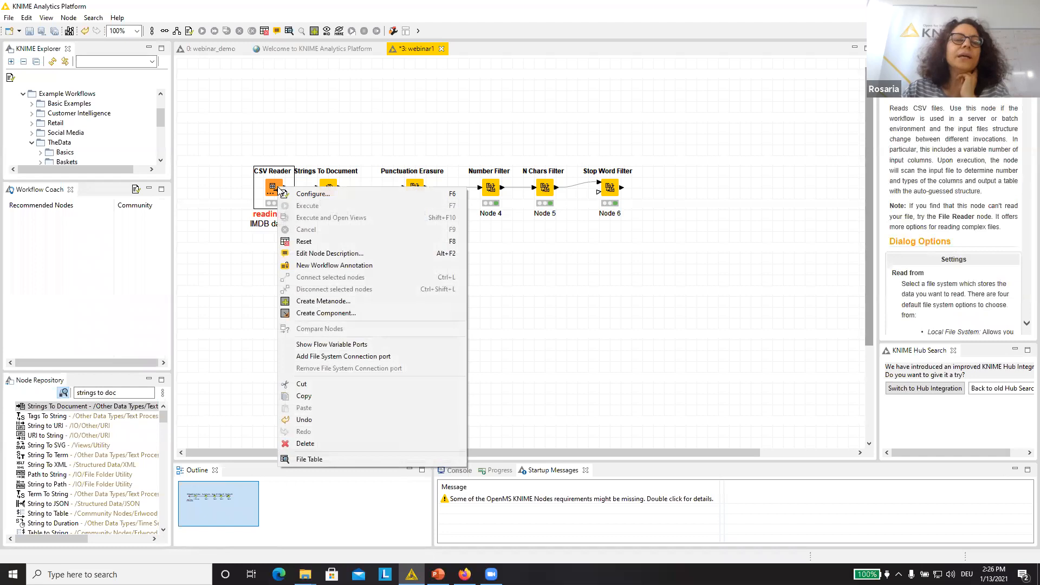
click(327, 243)
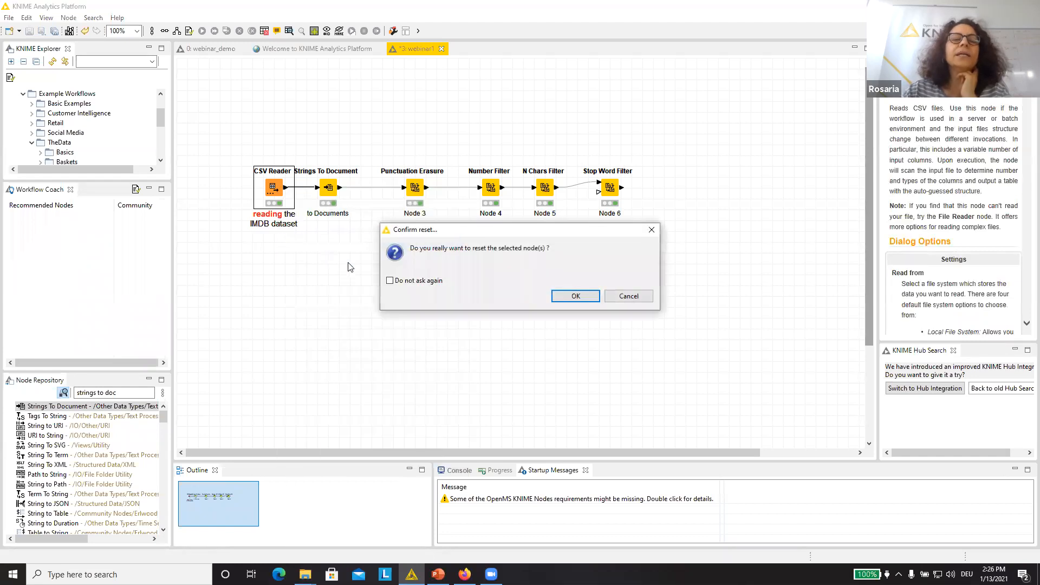
click(555, 297)
click(323, 83)
click(214, 31)
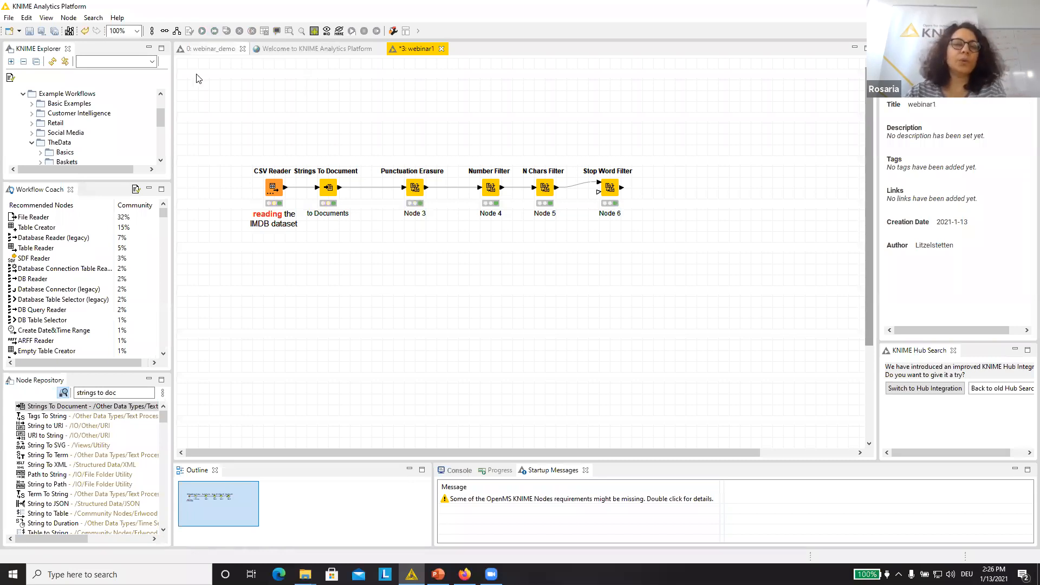
Step: View the webinar_demo workflow for comparison and return to the webinar1 workflow
click(211, 49)
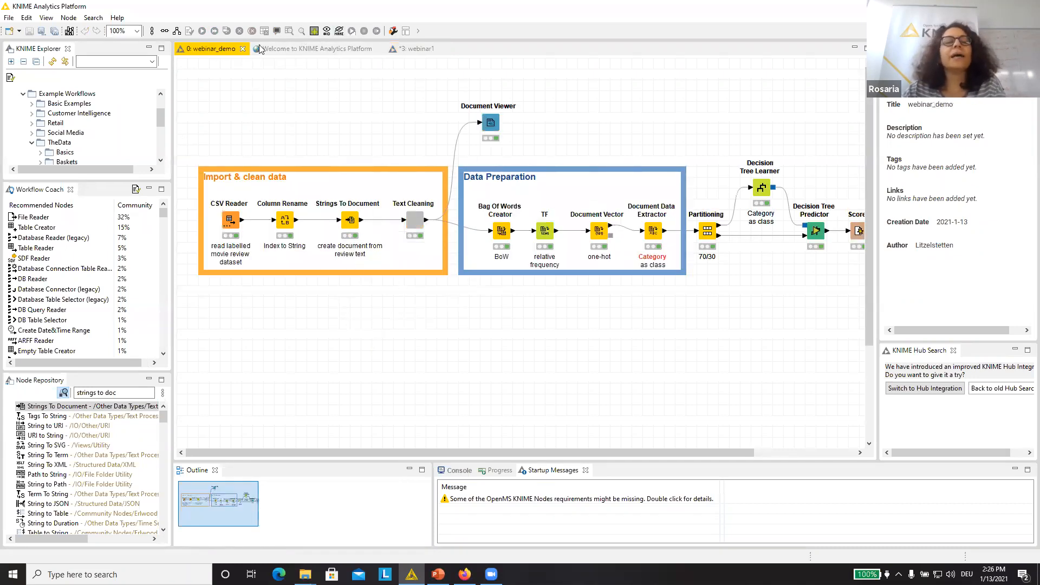
click(412, 49)
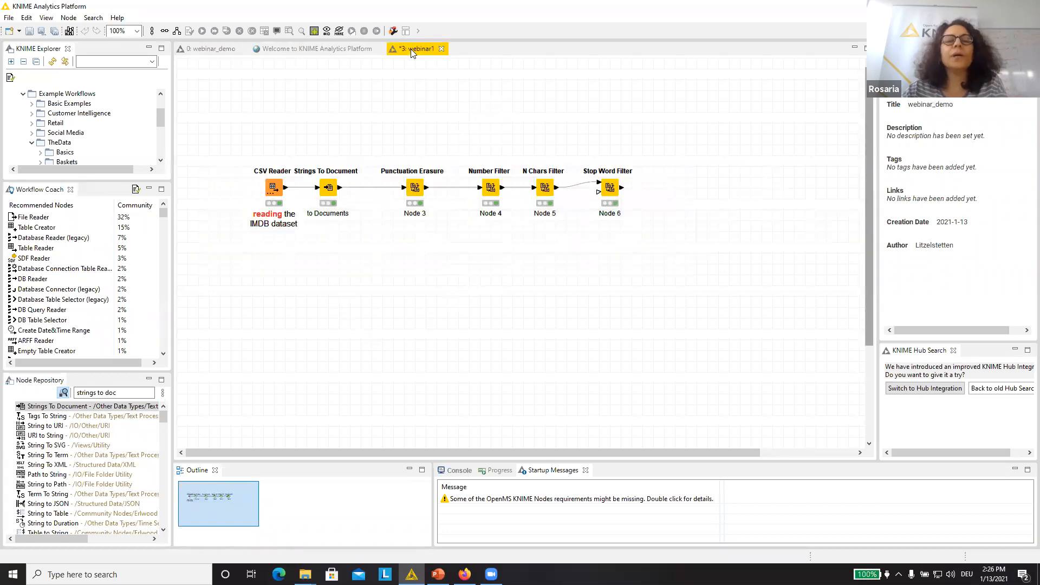
Step: Wrap the Punctuation Erasure, Number Filter and N Chars Filter nodes into a component named "Cleaning up text", accepting the reset of executed nodes
click(418, 189)
ctrl+click(498, 193)
ctrl+click(543, 190)
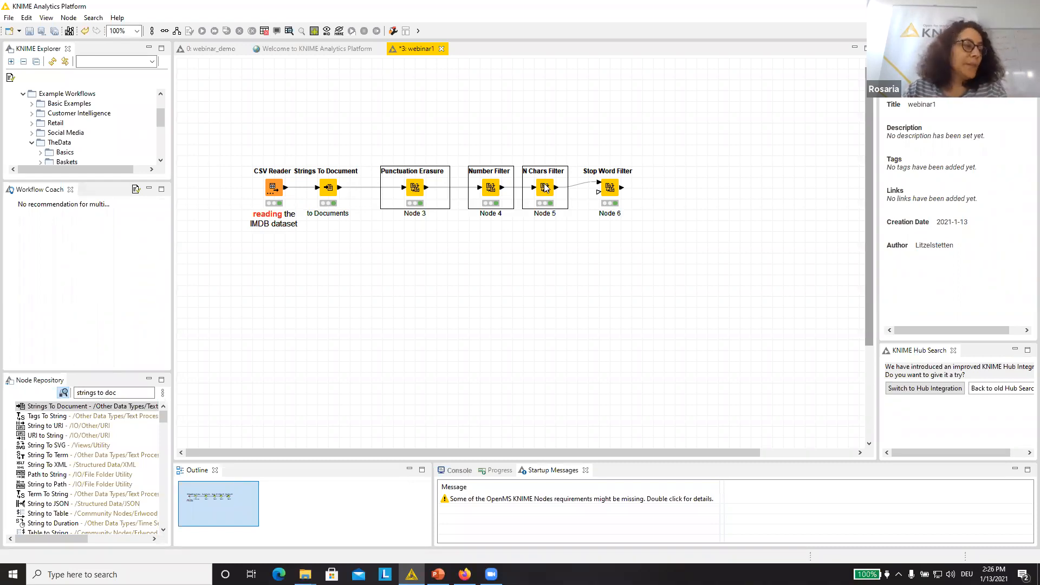
click(419, 214)
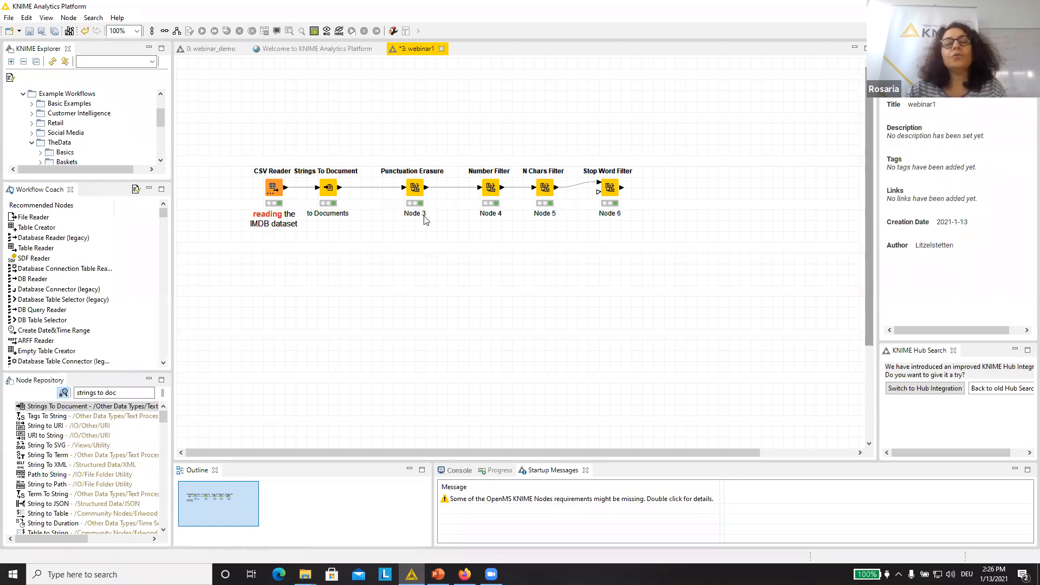
ctrl+click(493, 189)
ctrl+click(549, 190)
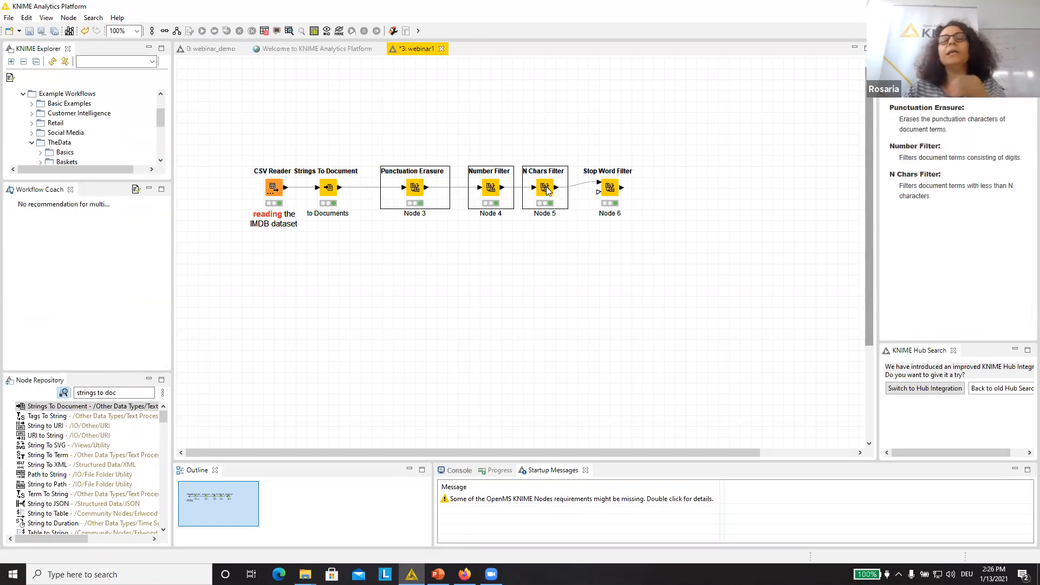
right_click(547, 190)
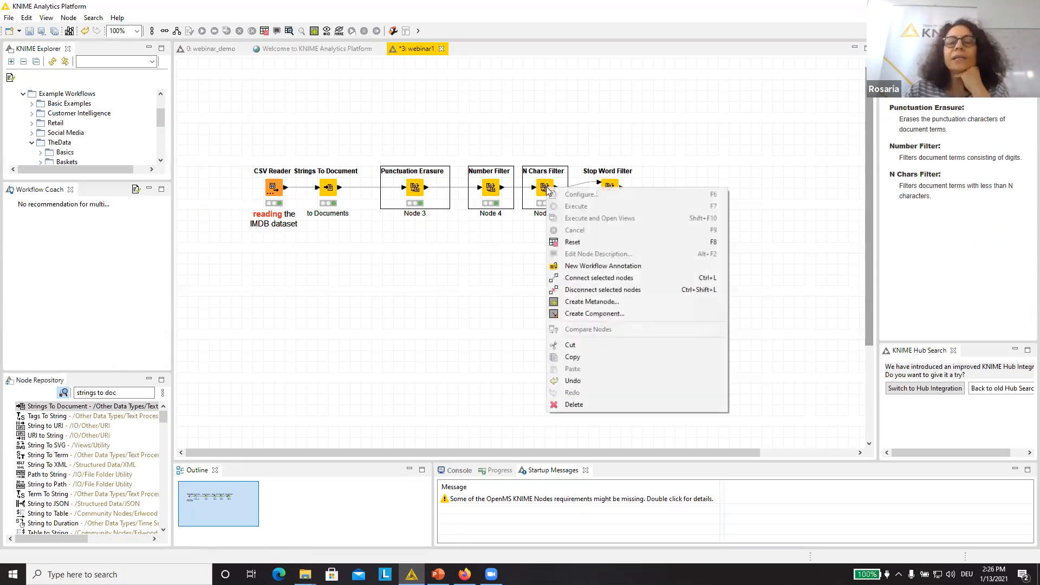
click(604, 314)
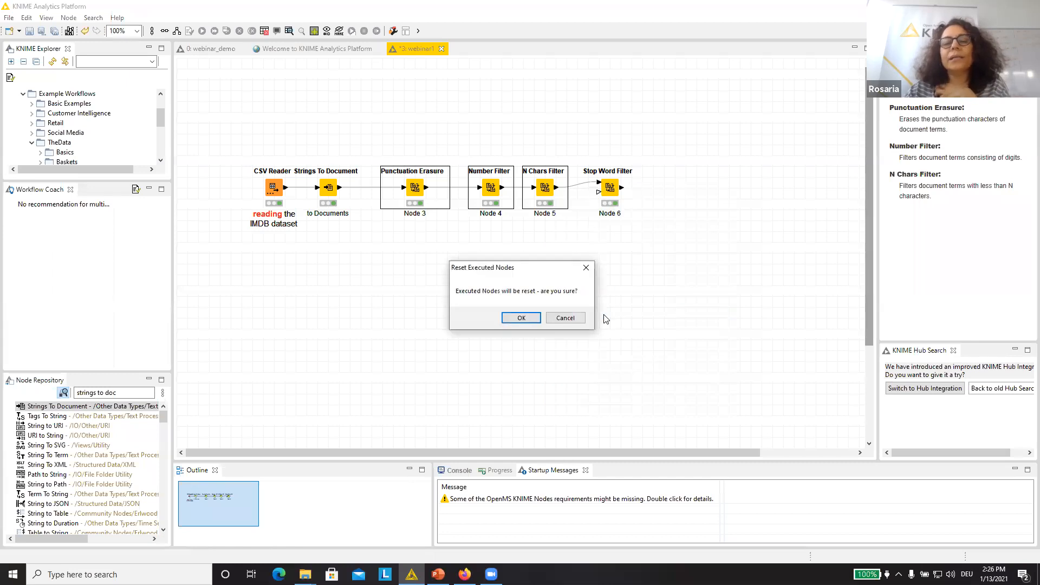
click(520, 317)
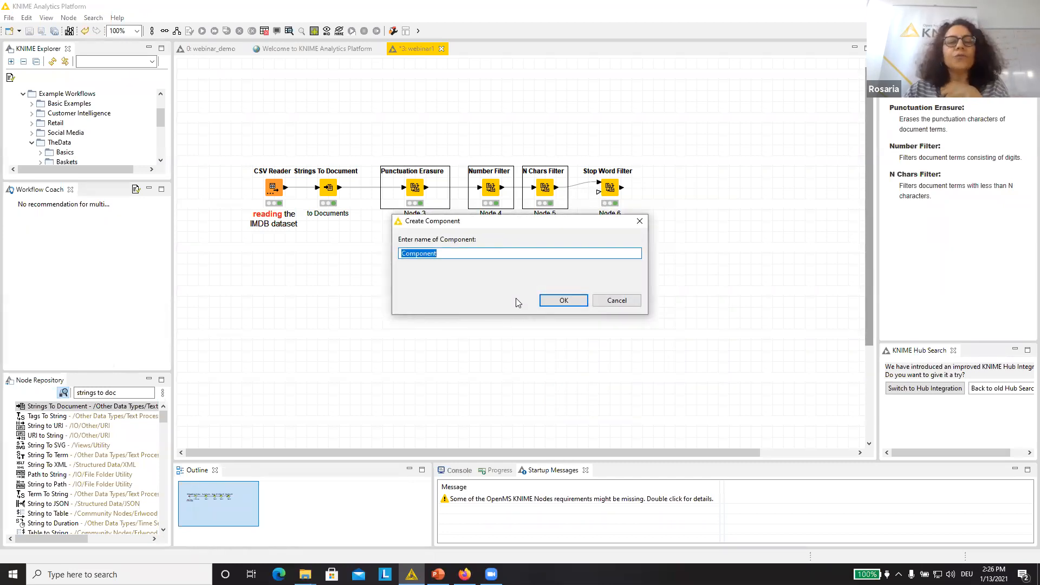
text(Cleaning u)
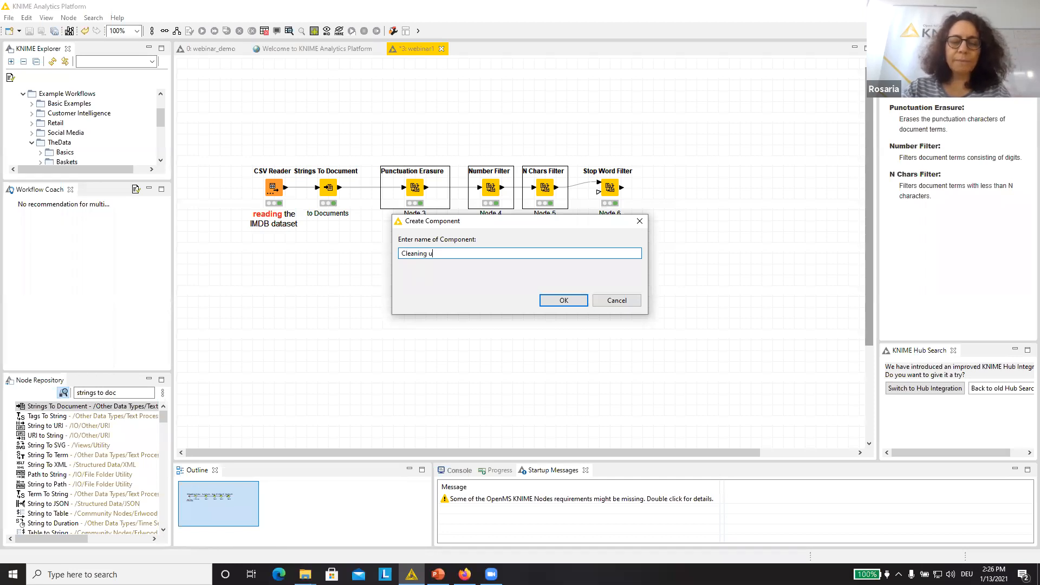
text(p text)
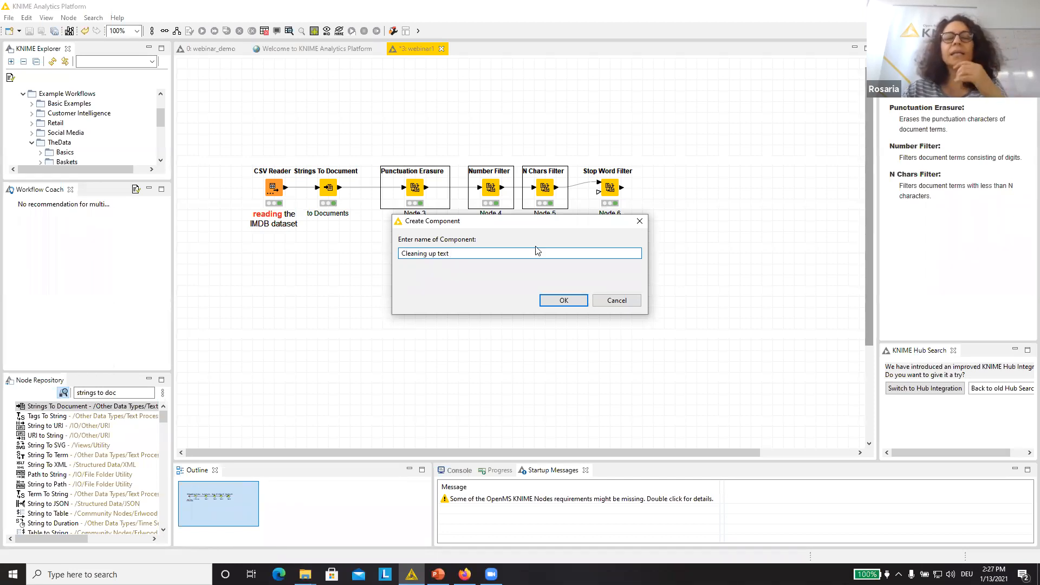
click(552, 302)
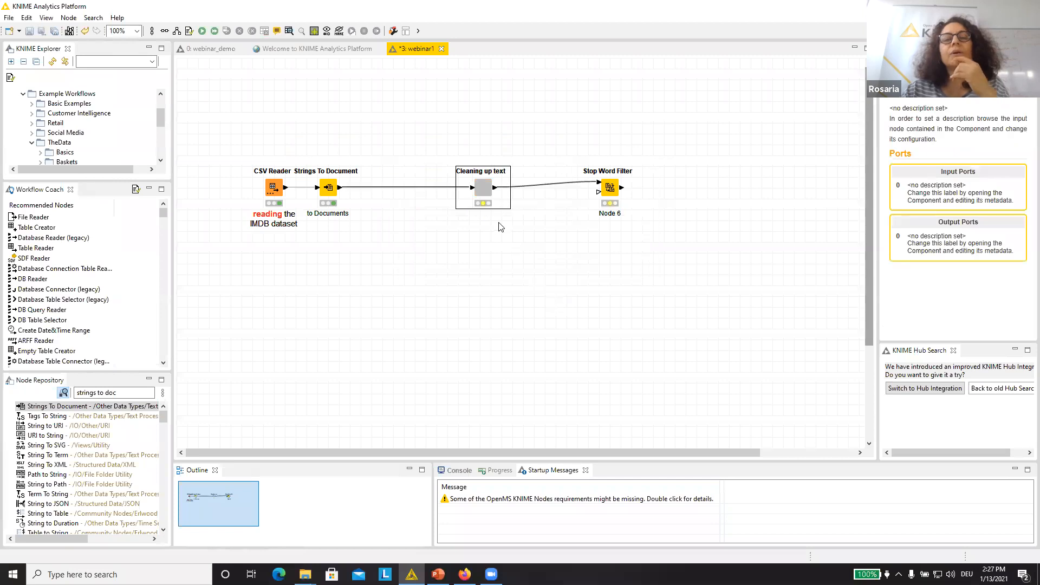
Step: View the nodes inside the Cleaning up text component, close it, and look at the component's sharing options
ctrl+double_click(482, 191)
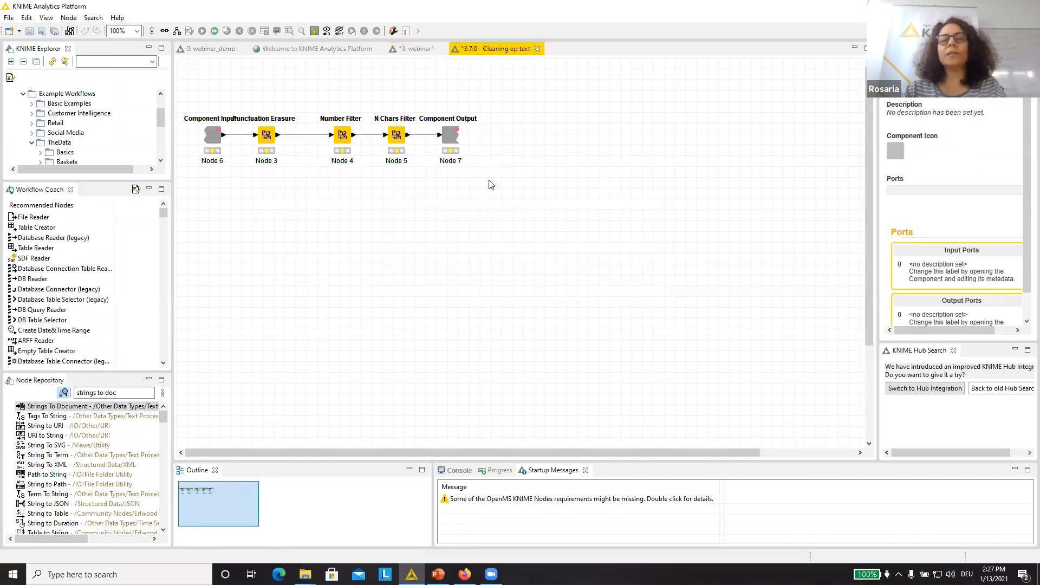
click(538, 49)
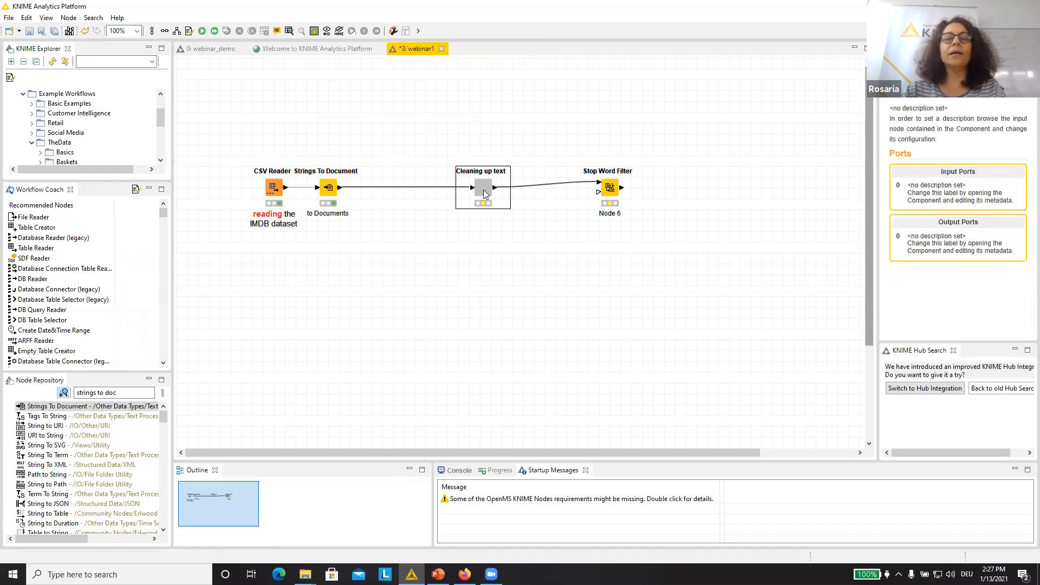
right_click(484, 189)
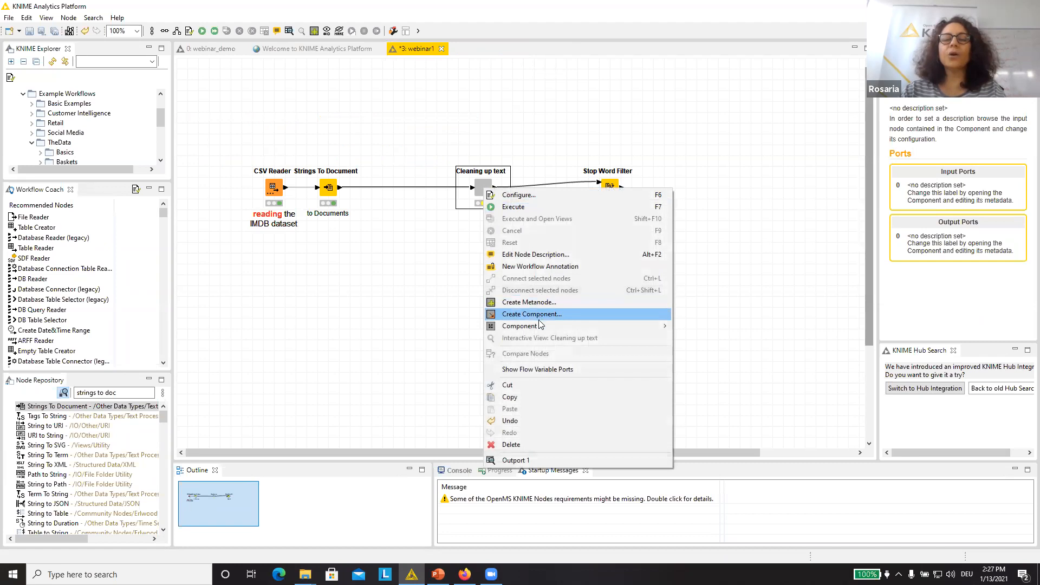
mouse_move(539, 327)
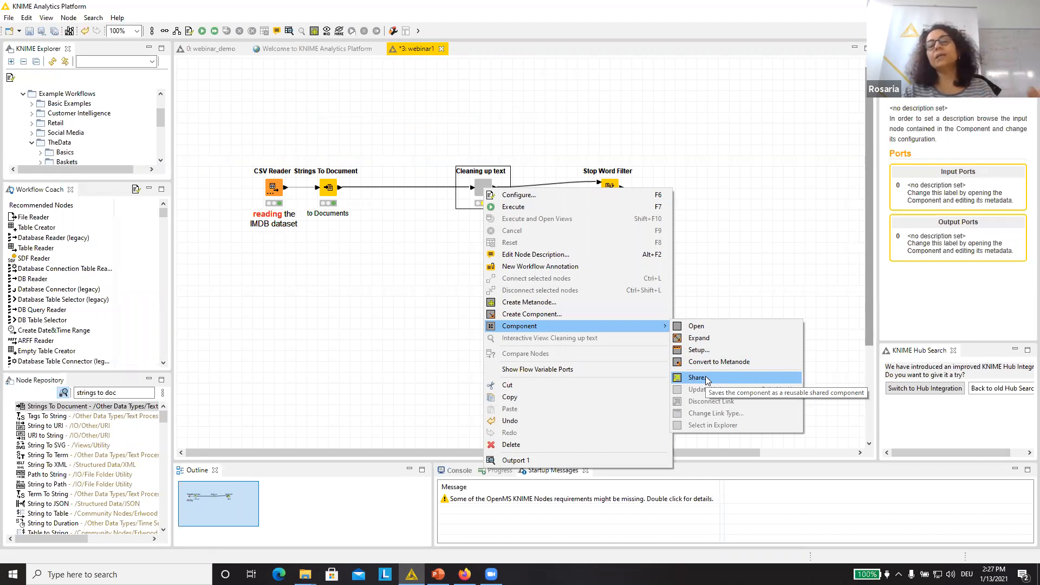
Step: Execute all nodes of the webinar1 workflow, including the Cleaning up text component
click(503, 136)
click(214, 32)
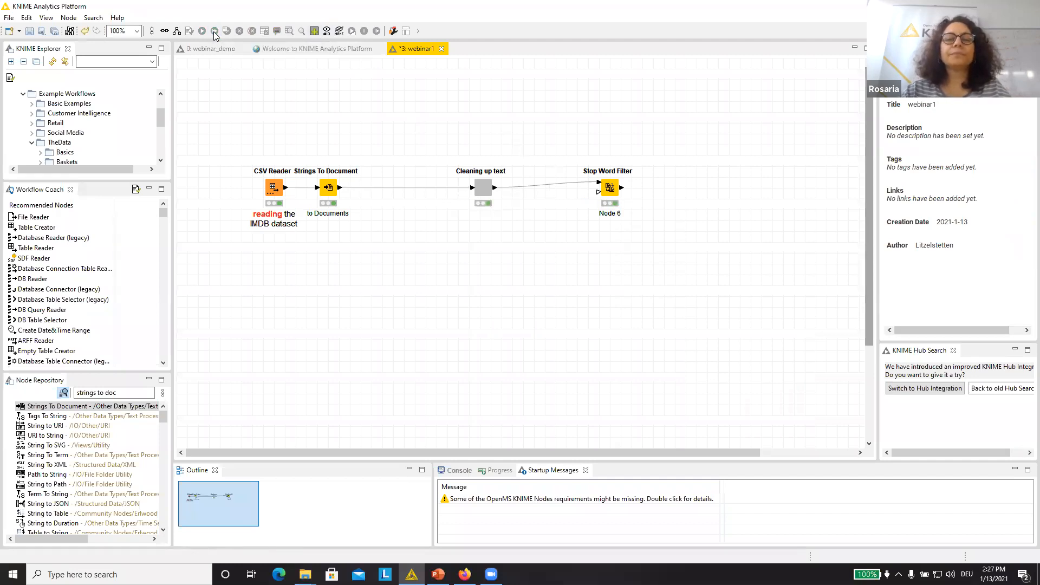
Step: Add a workflow annotation with the title "Text Processing Example", a blank line and the text "This workflow is a text processing example ..."
right_click(341, 120)
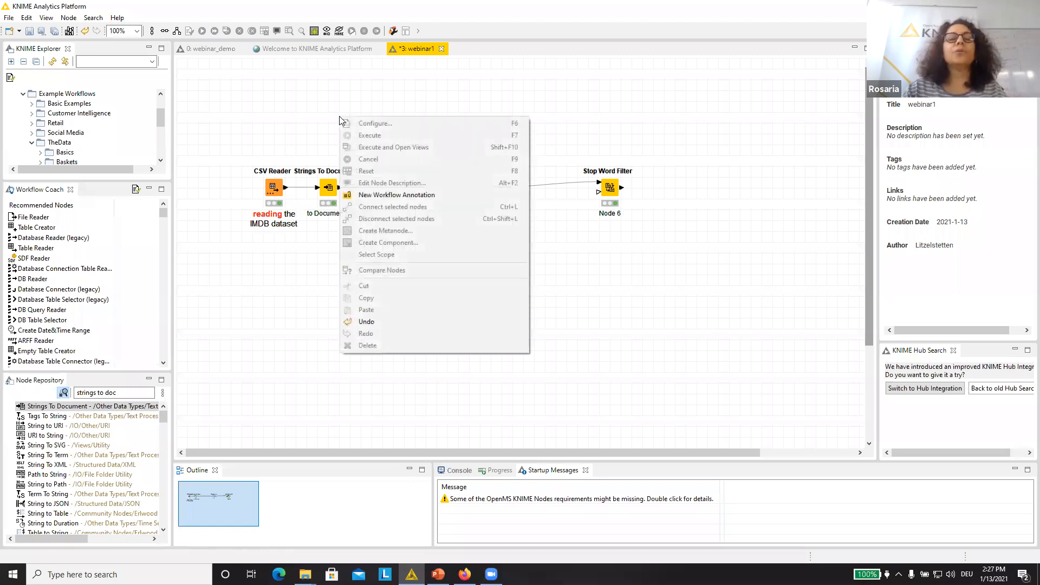
click(383, 196)
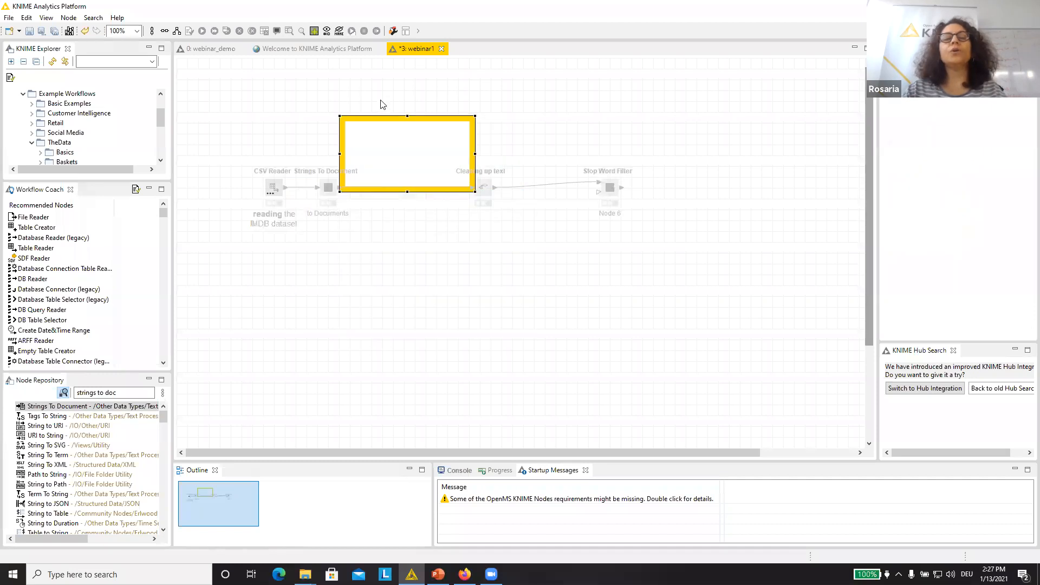
double_click(360, 122)
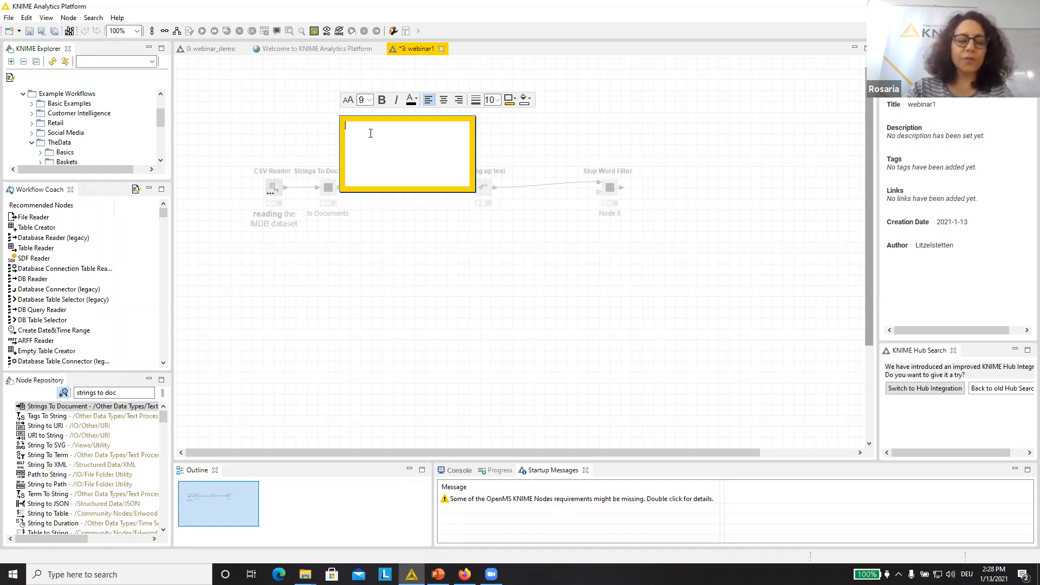
text(T)
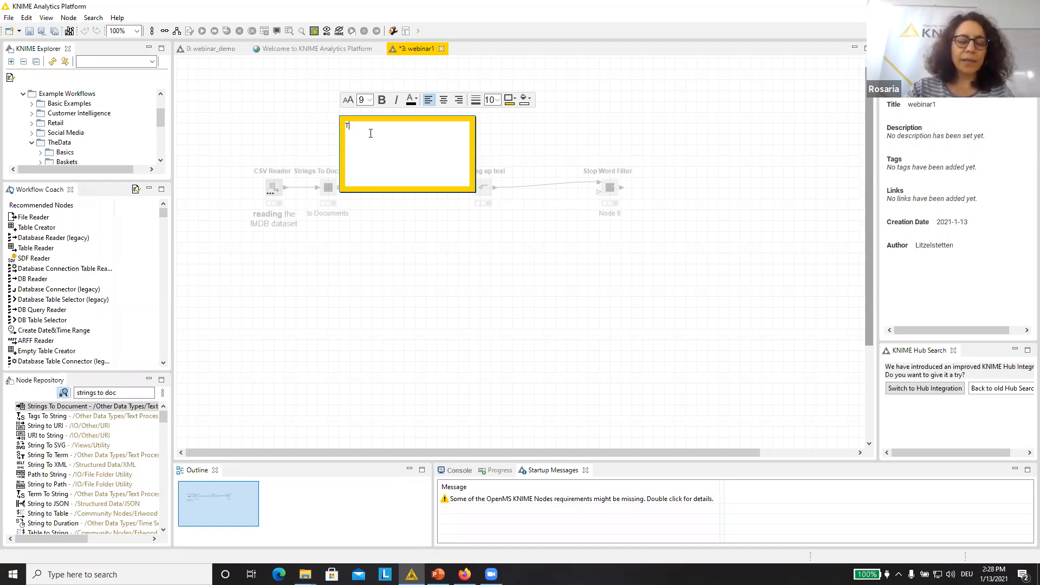
text(ext Processi)
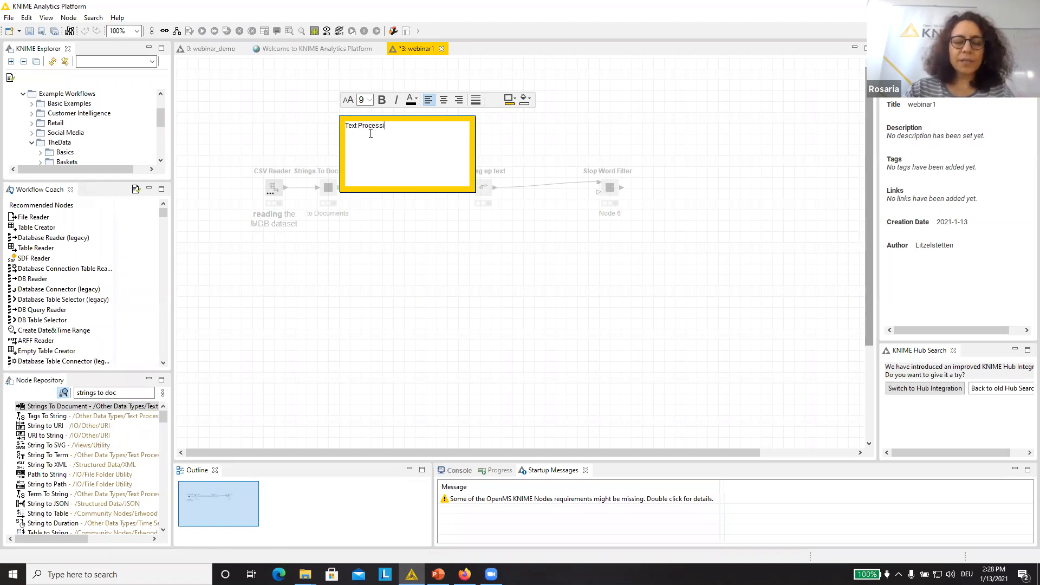
text(ng Example)
key(Return)
key(Return)
text(This workflow)
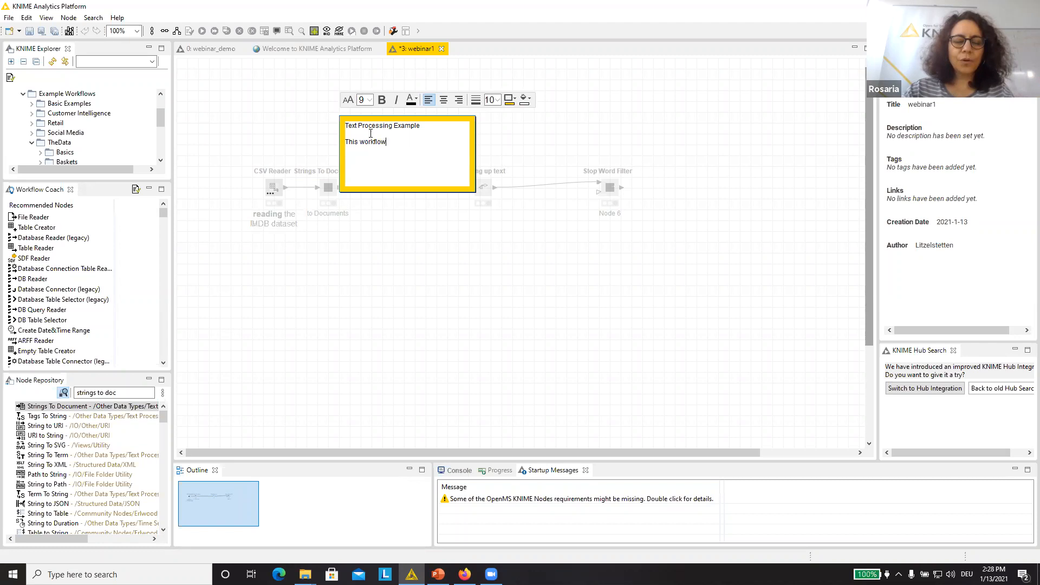
text( is a text pr)
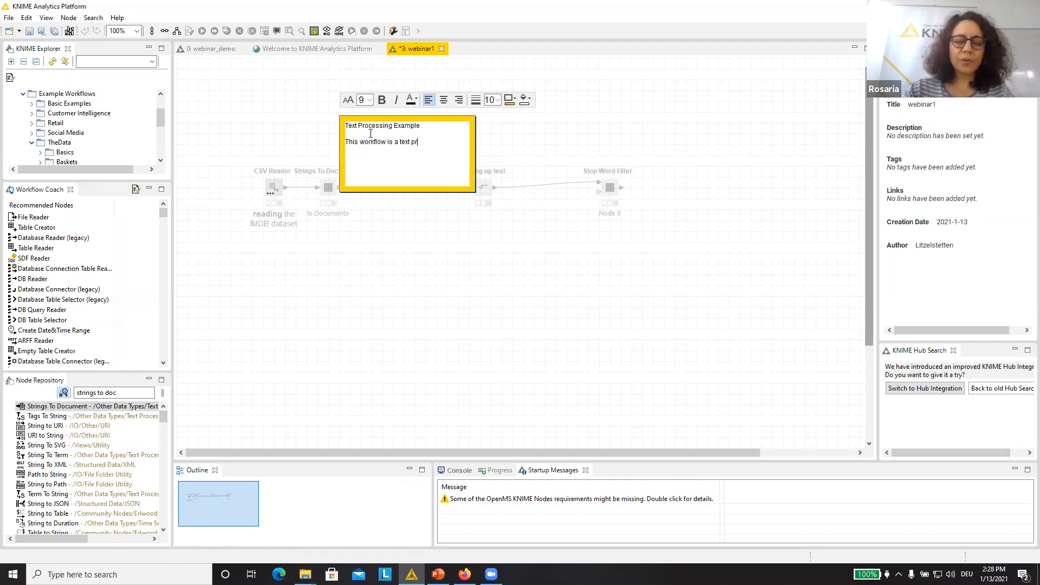
text(ocessing example ...)
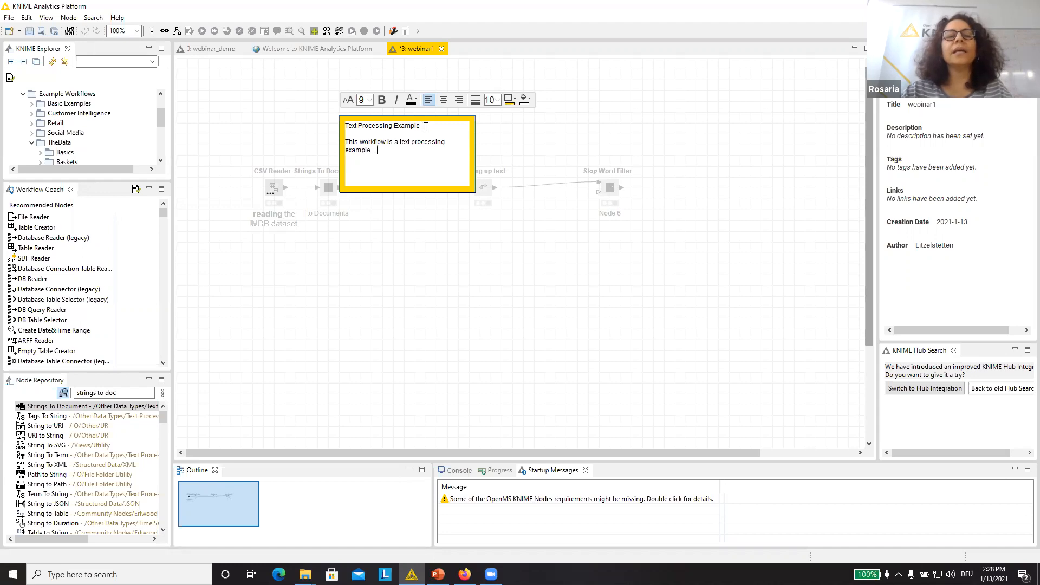
Step: Format the annotation title "Text Processing Example" in red, bold, size 13
drag(426, 126, 343, 127)
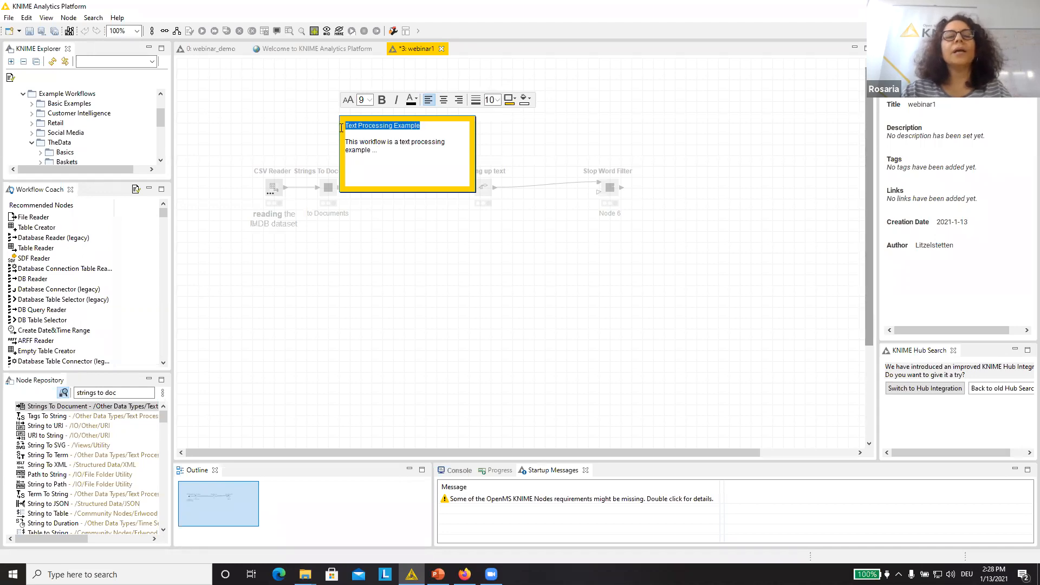
click(416, 100)
click(418, 114)
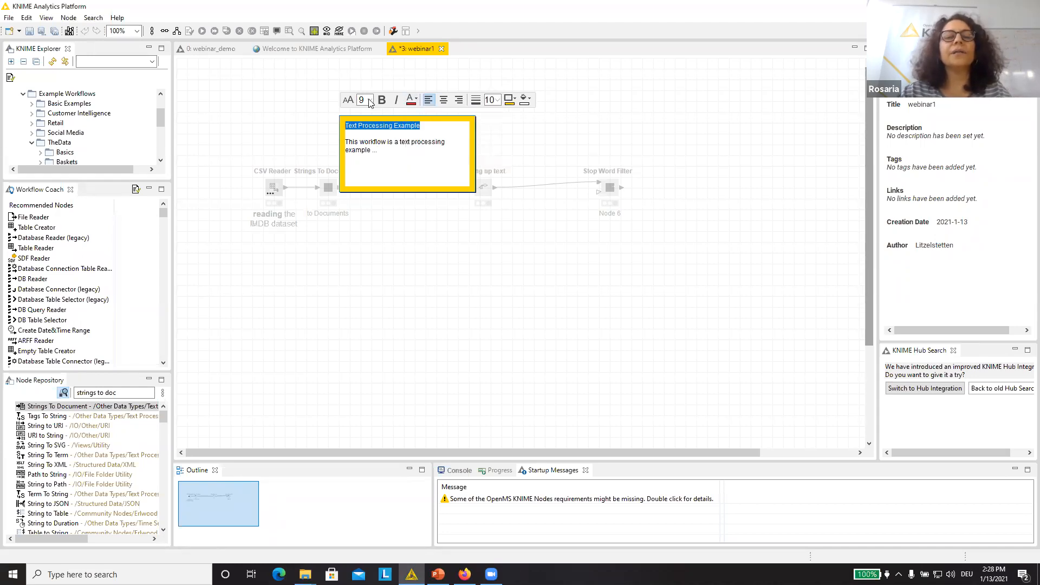
click(370, 101)
click(364, 169)
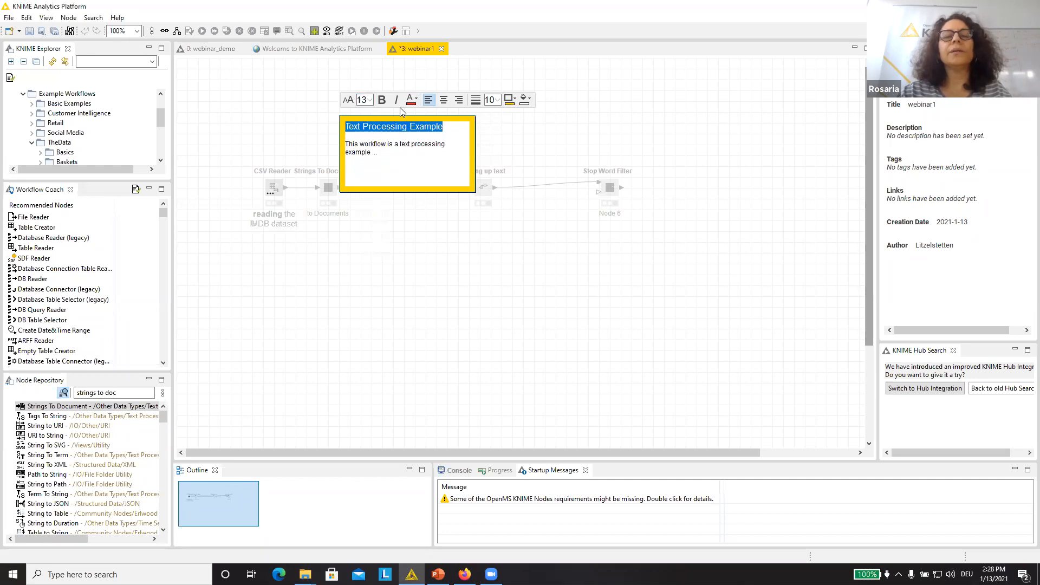
click(382, 100)
click(497, 155)
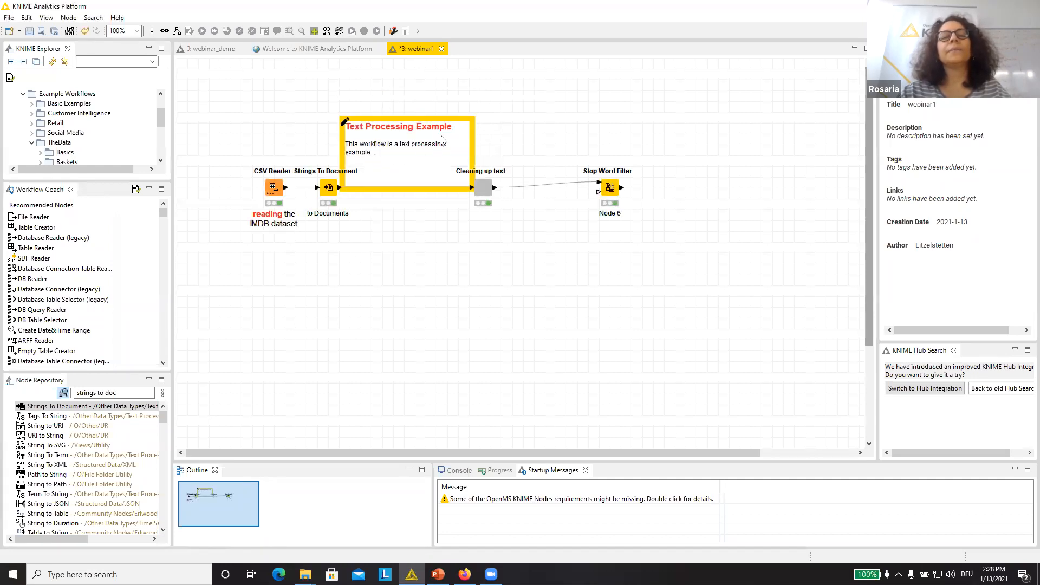
Step: Enlarge the annotation frame on both sides and downwards to enclose all four nodes, and save the workflow
click(345, 121)
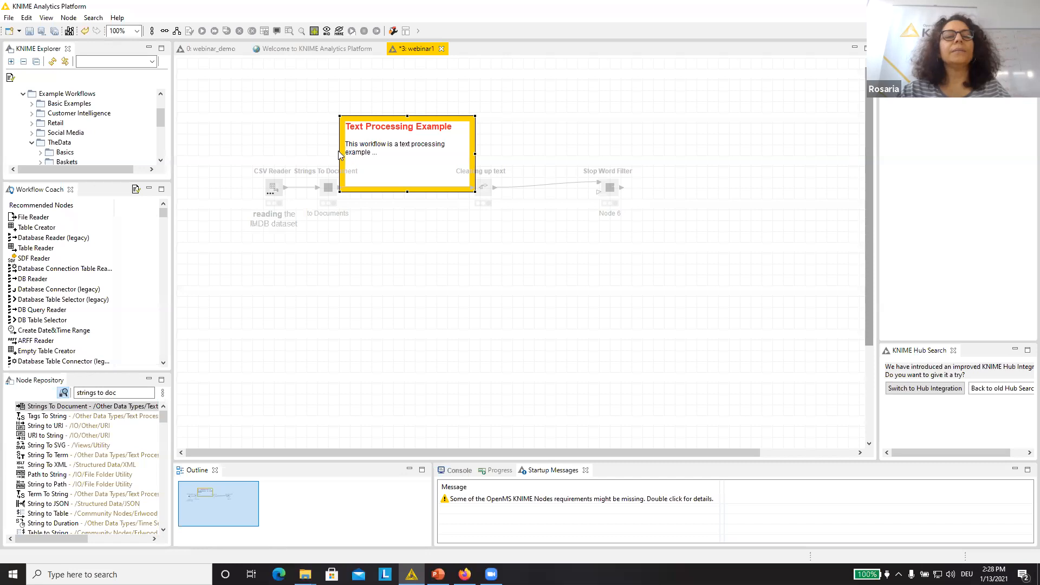
mouse_move(340, 155)
mouse_down()
mouse_move(199, 165)
mouse_move(231, 169)
mouse_up()
drag(475, 153, 676, 161)
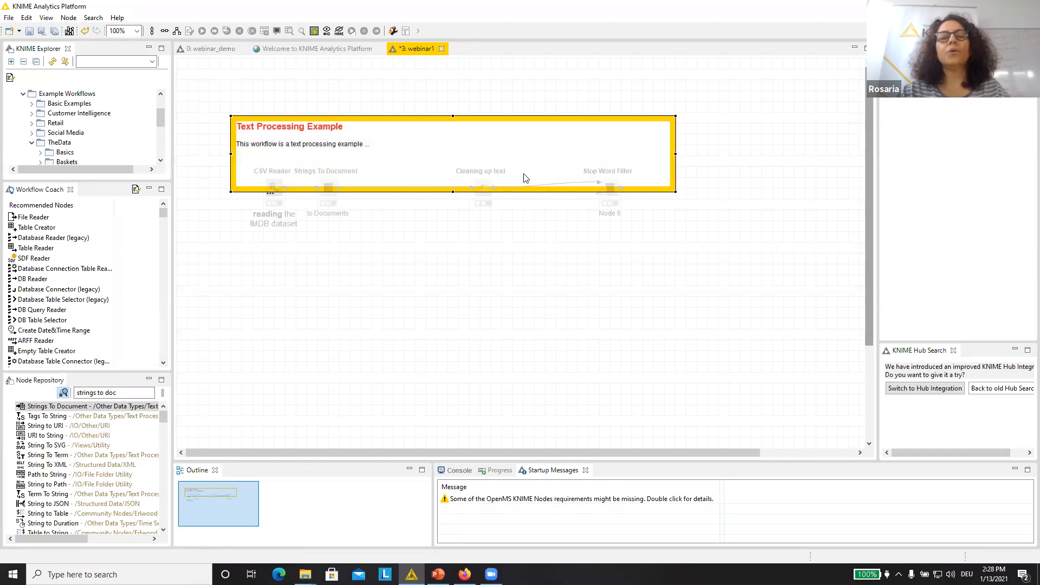
drag(453, 192, 454, 264)
click(447, 297)
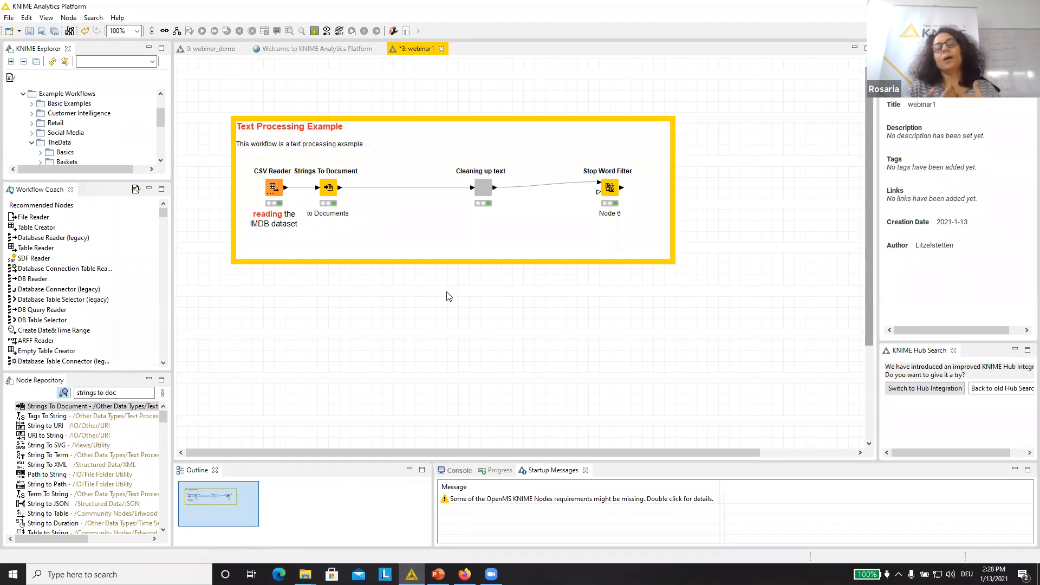
click(30, 31)
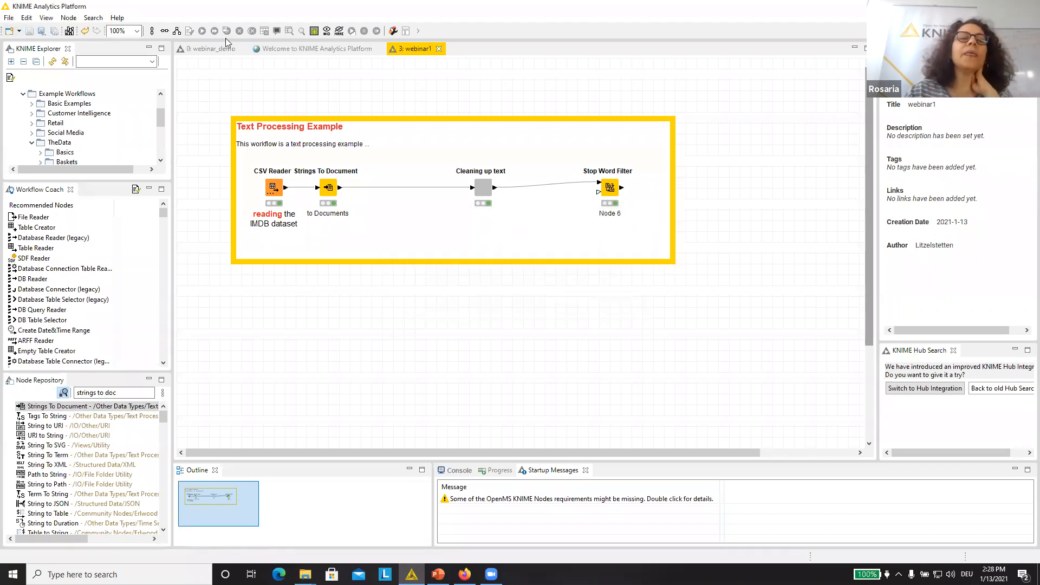
Step: Open the Text Cleaning component of the webinar_demo workflow and examine the Snowball Stemmer's stemmer choices, cancelling its dialog
click(209, 50)
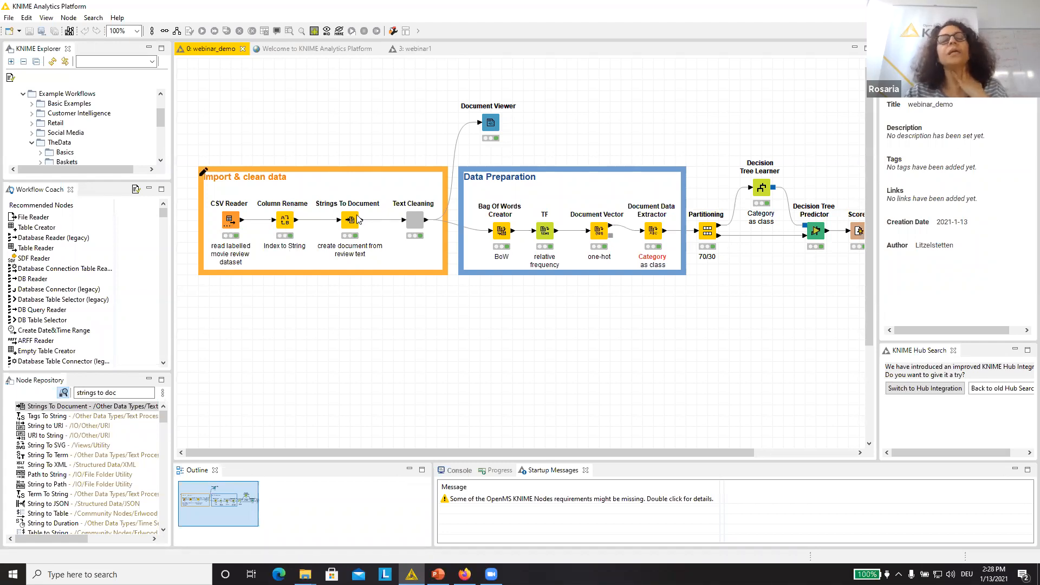
ctrl+double_click(422, 226)
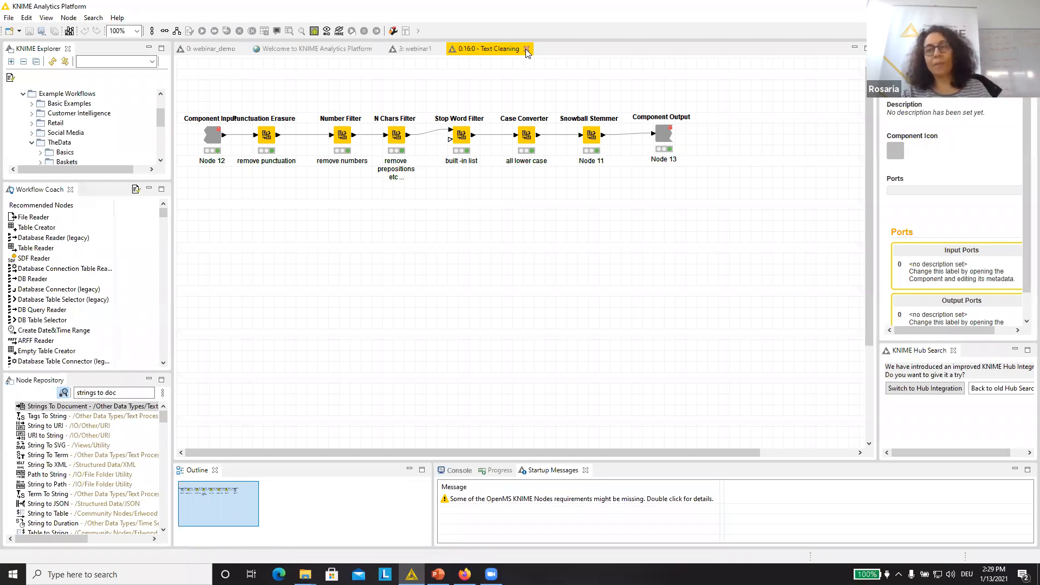
double_click(591, 135)
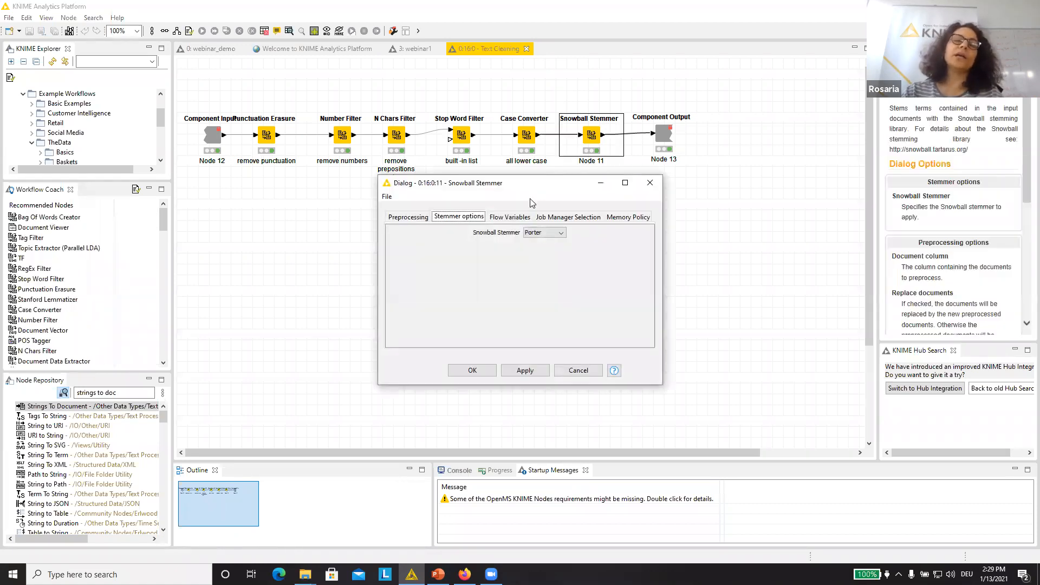
click(539, 232)
mouse_move(563, 282)
mouse_down()
mouse_move(561, 250)
mouse_move(562, 293)
mouse_up()
click(578, 373)
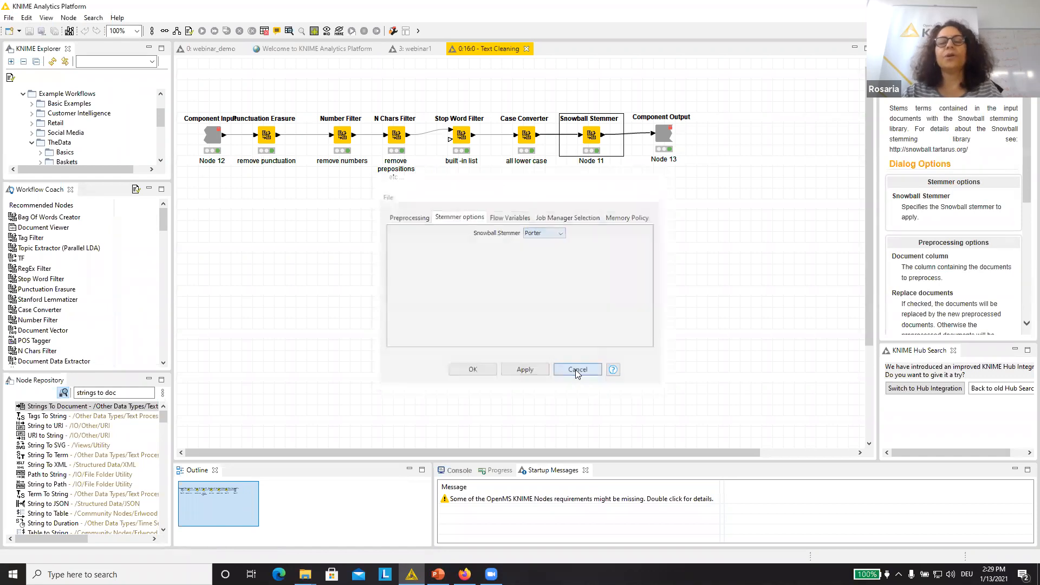
click(575, 370)
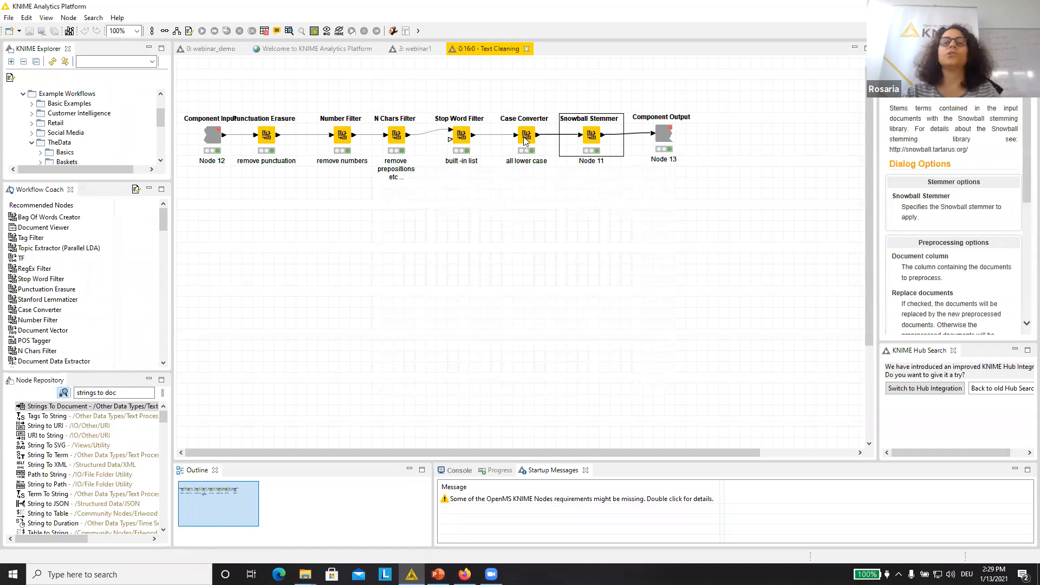
Step: Close the Text Cleaning component view and examine the documents output table of the Bag Of Words Creator in webinar_demo
click(526, 50)
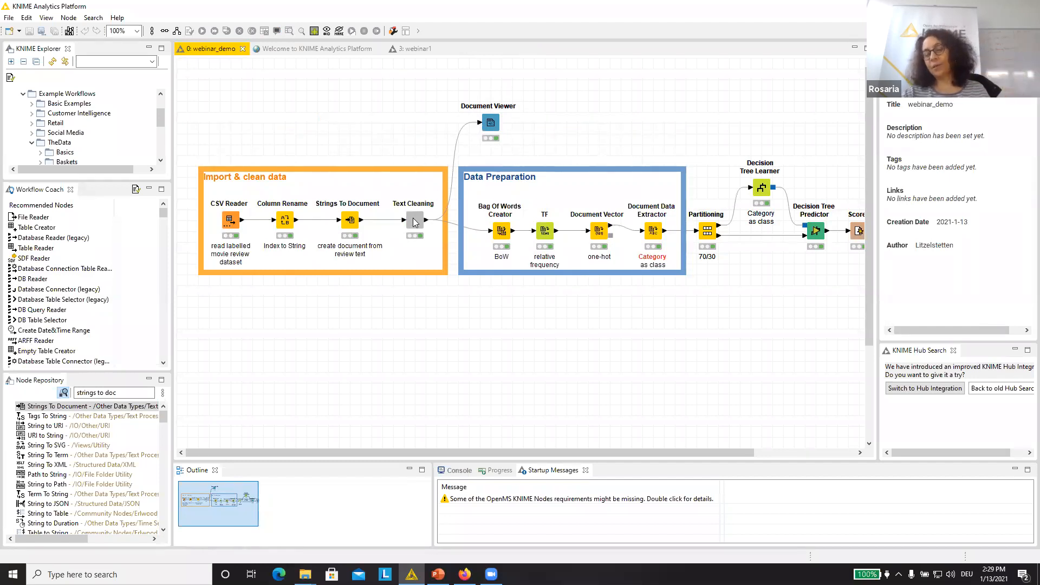
right_click(501, 238)
click(556, 485)
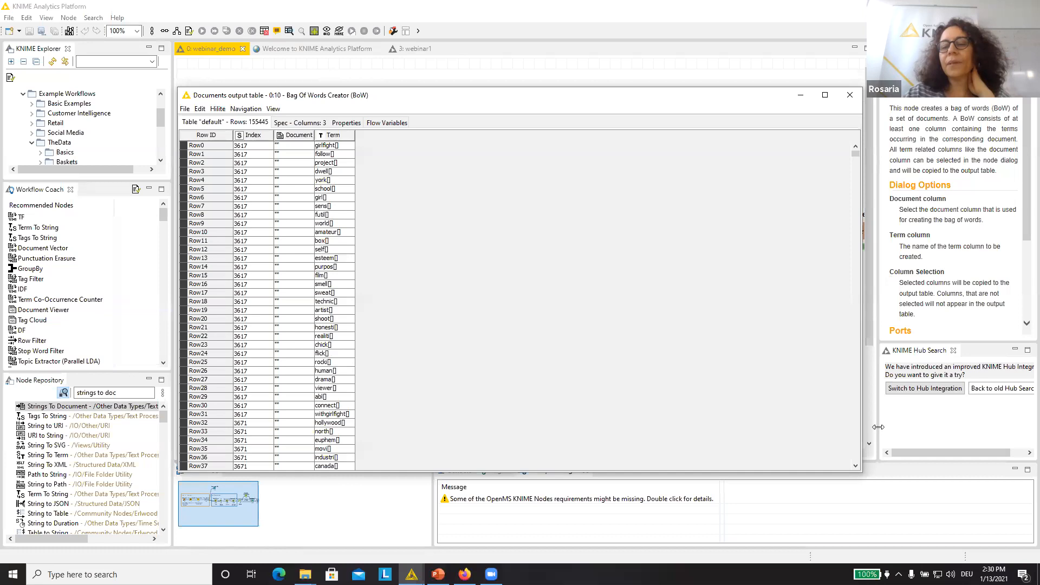
scroll(853, 466, down, 4)
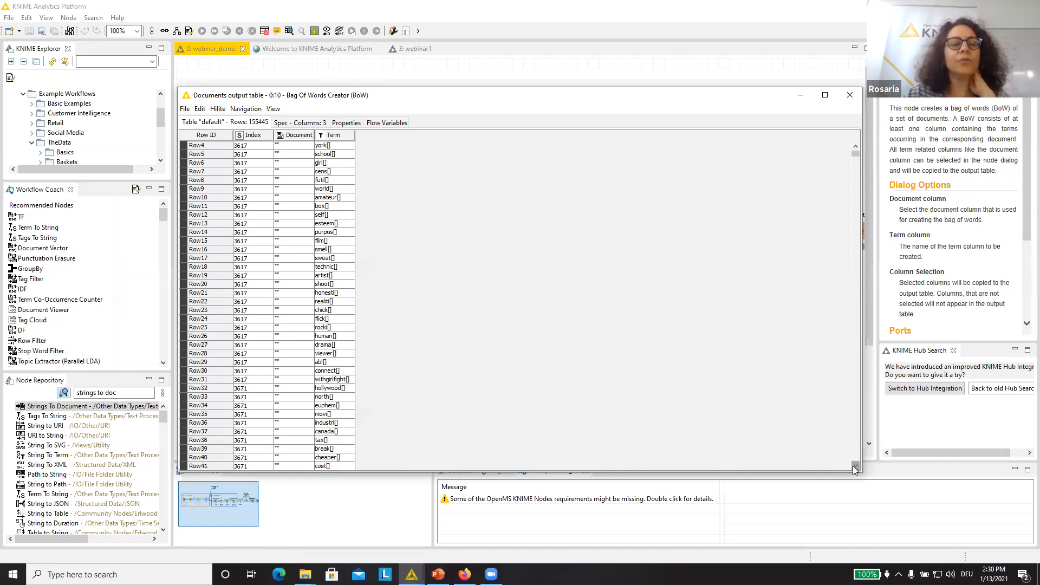
click(249, 397)
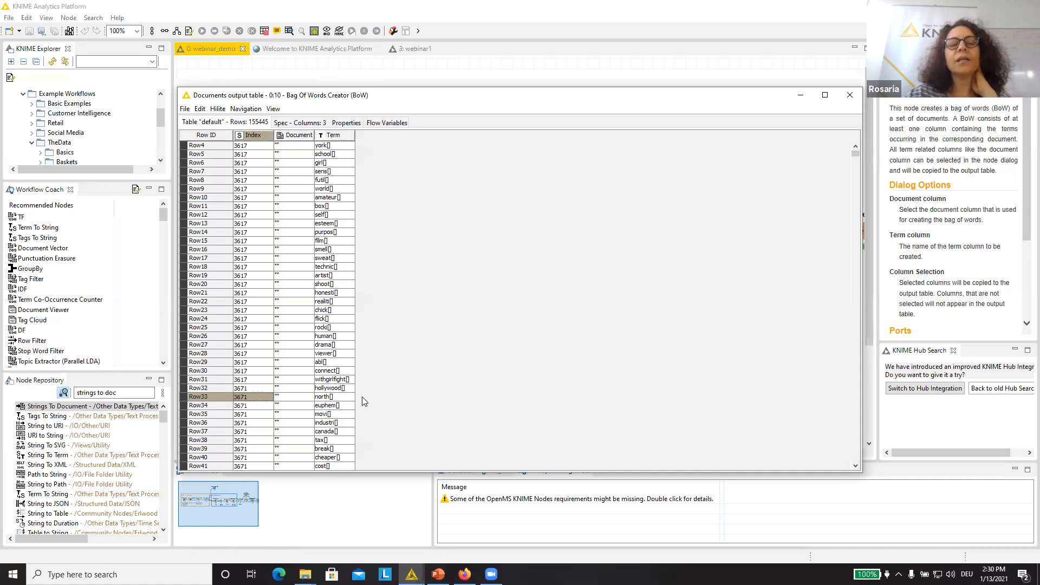
click(849, 93)
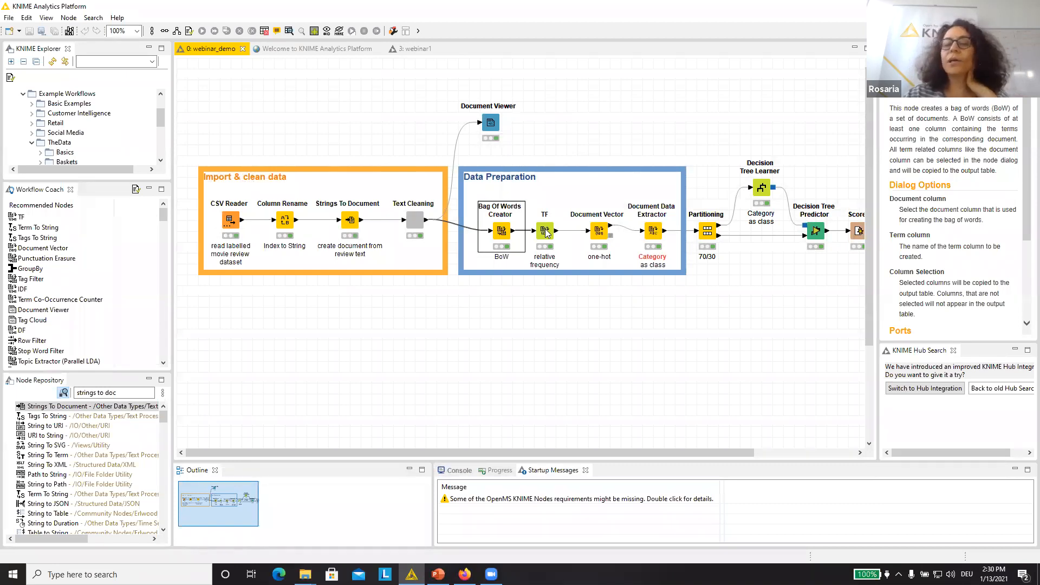
Step: Display the Document Vector node's documents output table and widen its window to show more term columns
right_click(600, 236)
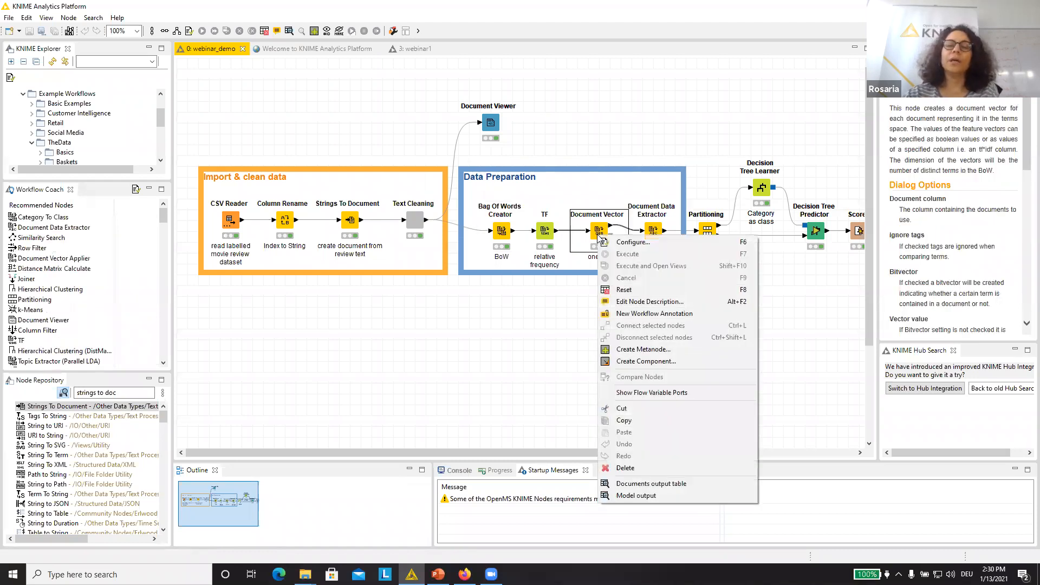
click(674, 482)
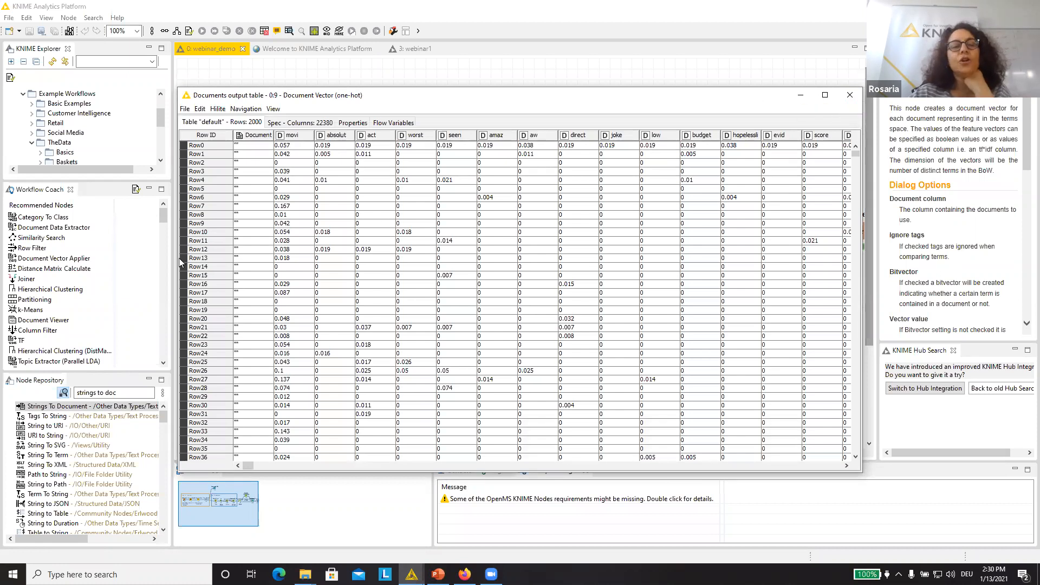
click(173, 261)
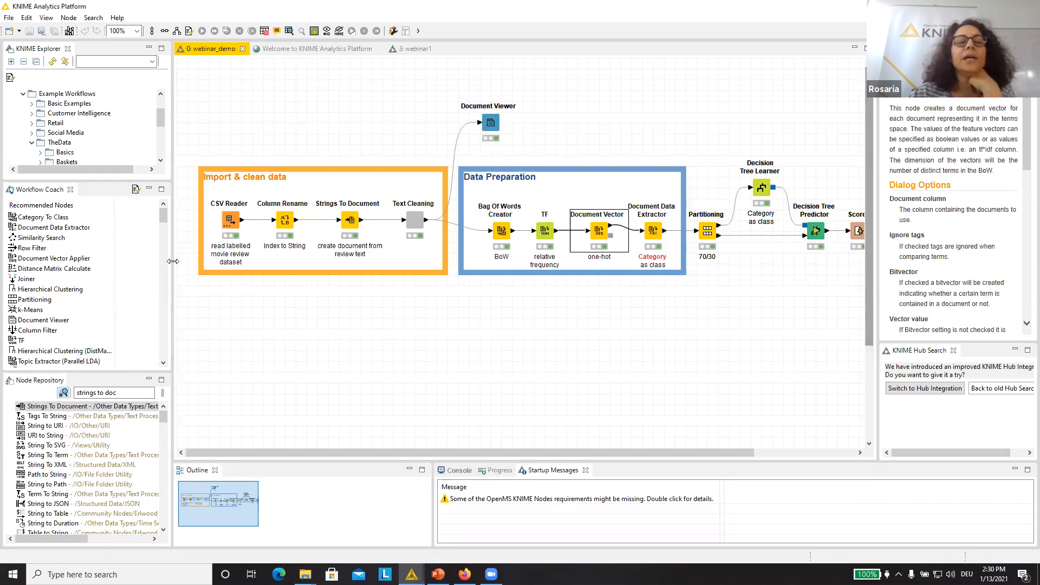
mouse_move(411, 573)
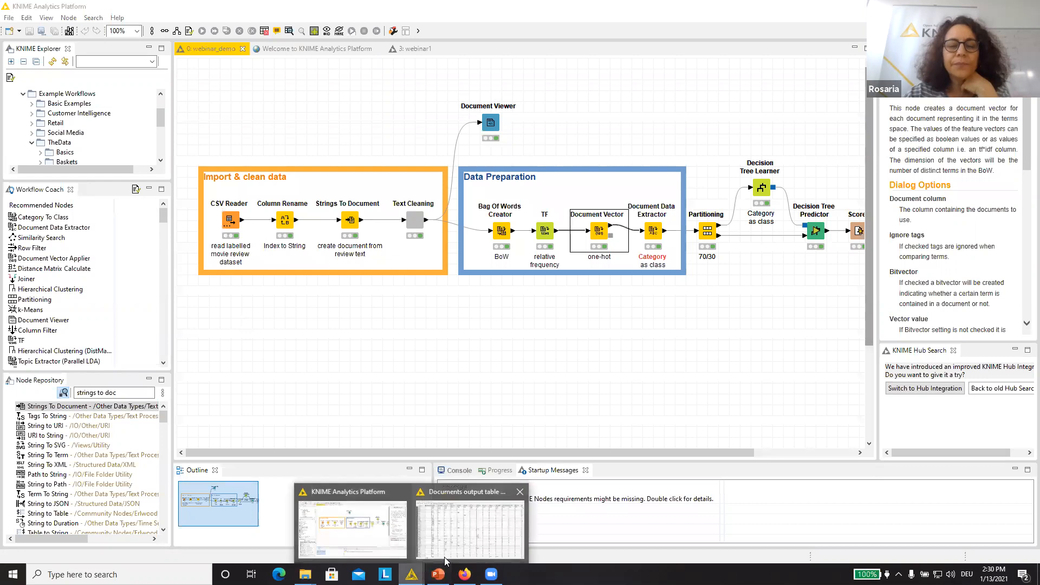
click(447, 553)
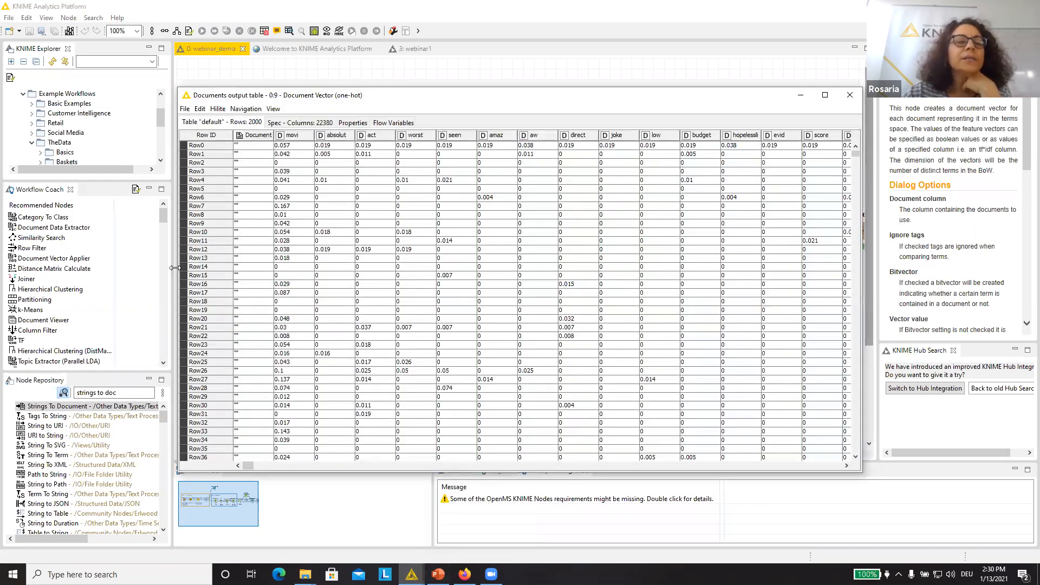
drag(175, 267, 34, 267)
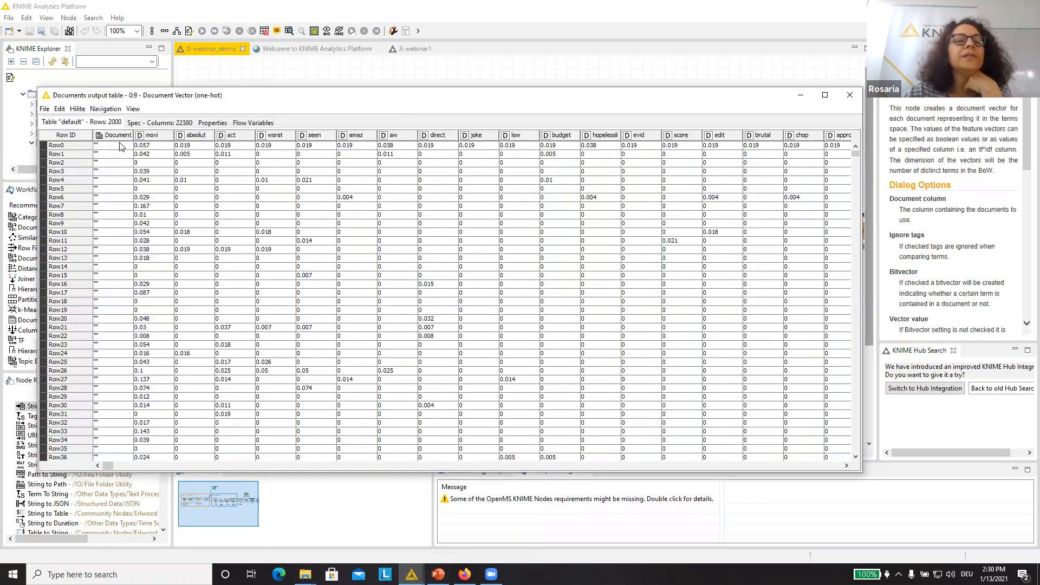
Step: Inspect the term values of Row0 and Row1 across the first term columns, from movi to aw, and close the table
click(160, 146)
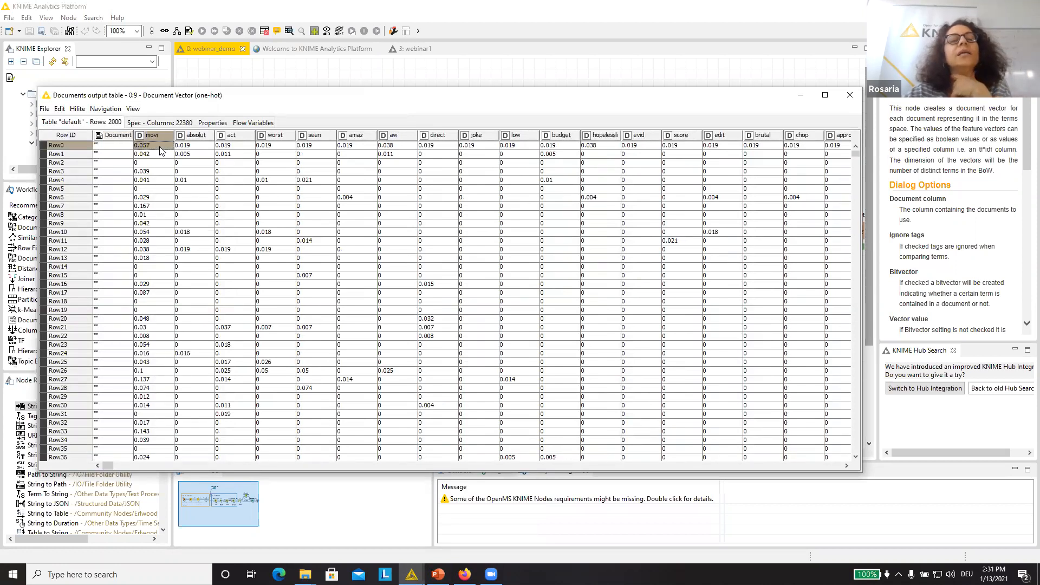
click(191, 146)
click(231, 148)
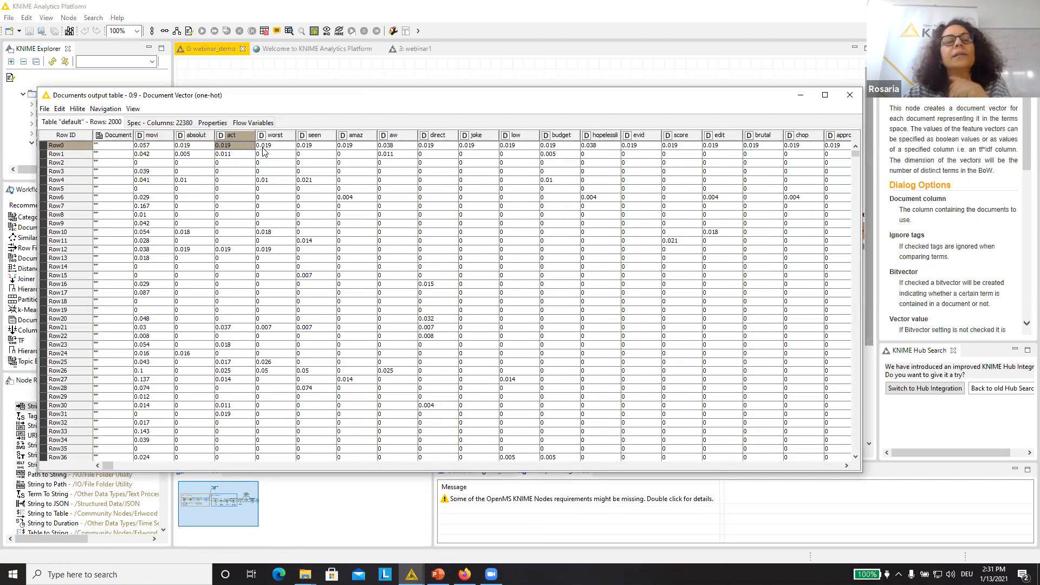
click(265, 147)
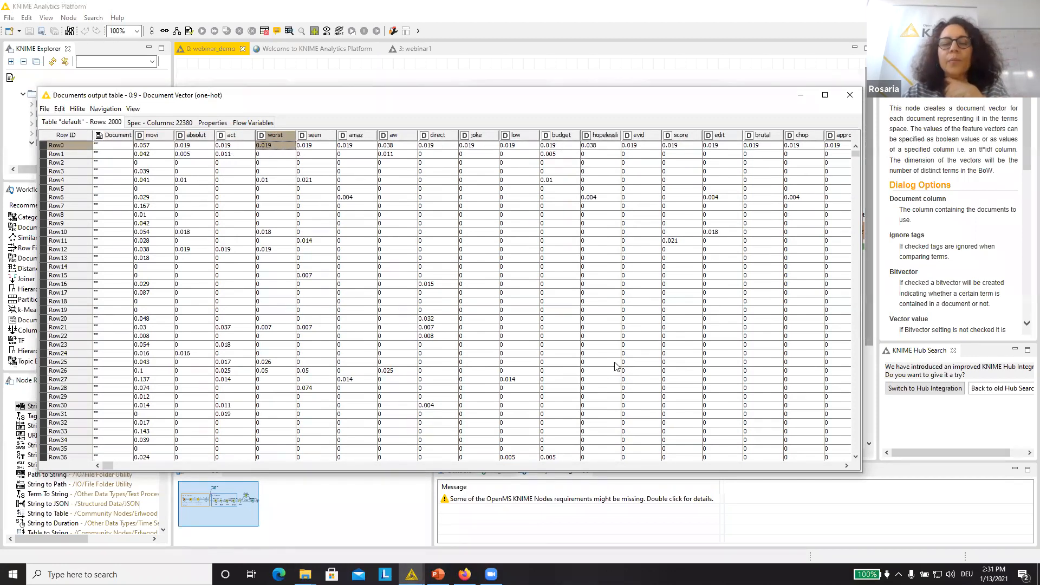
click(162, 155)
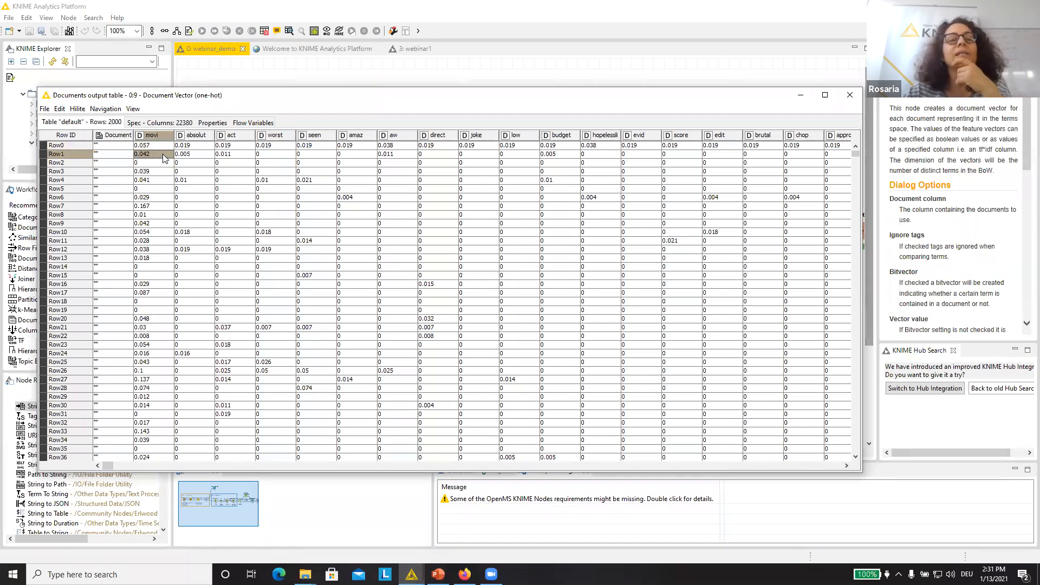
click(198, 158)
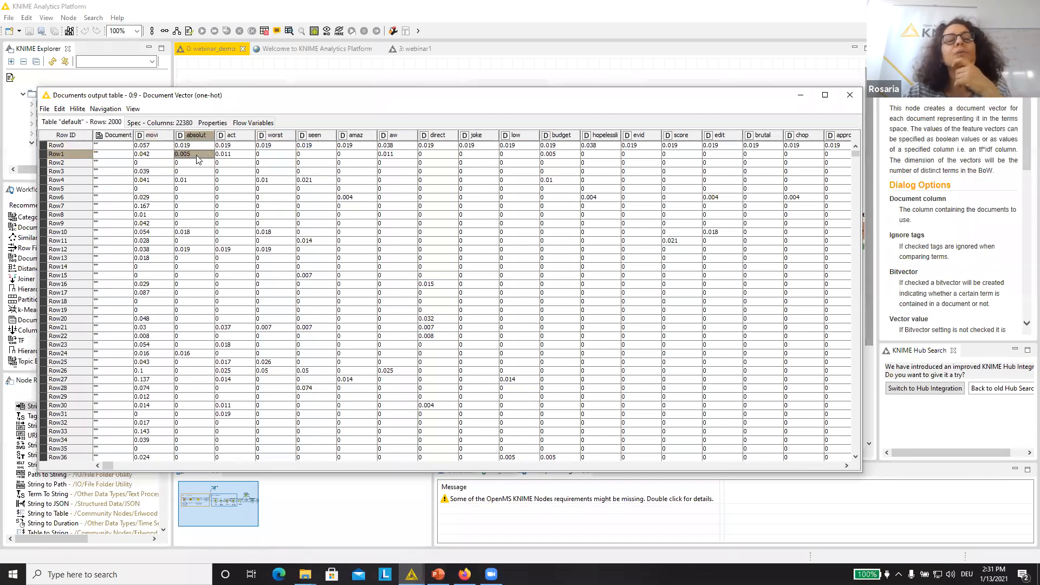
click(247, 157)
click(277, 155)
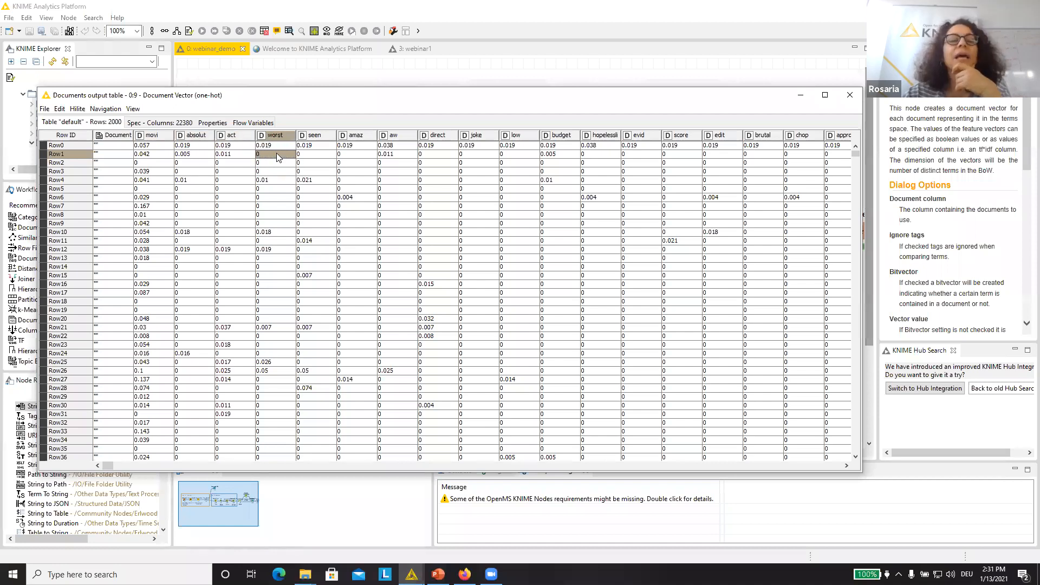
click(315, 156)
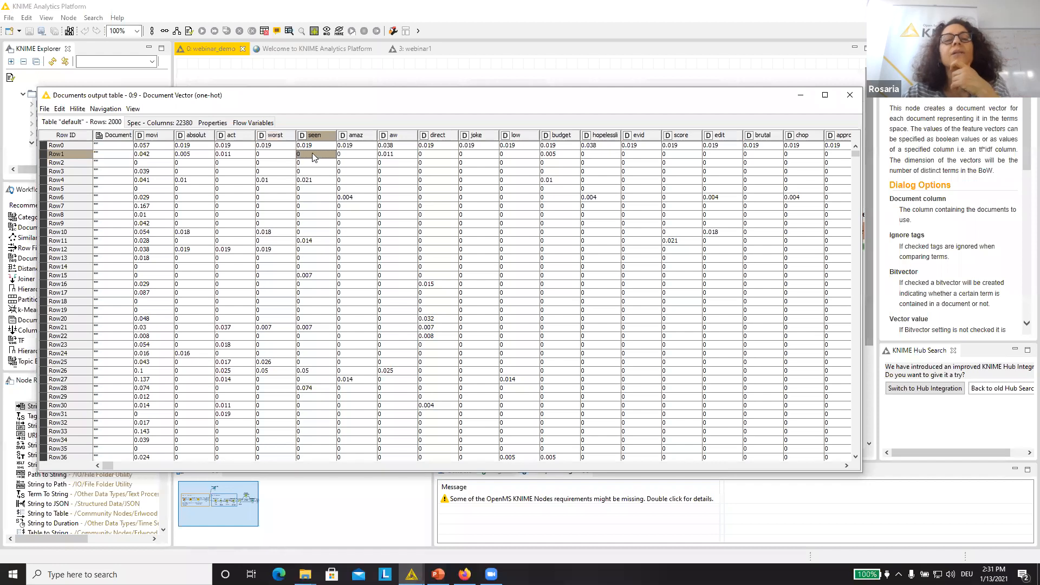
click(369, 157)
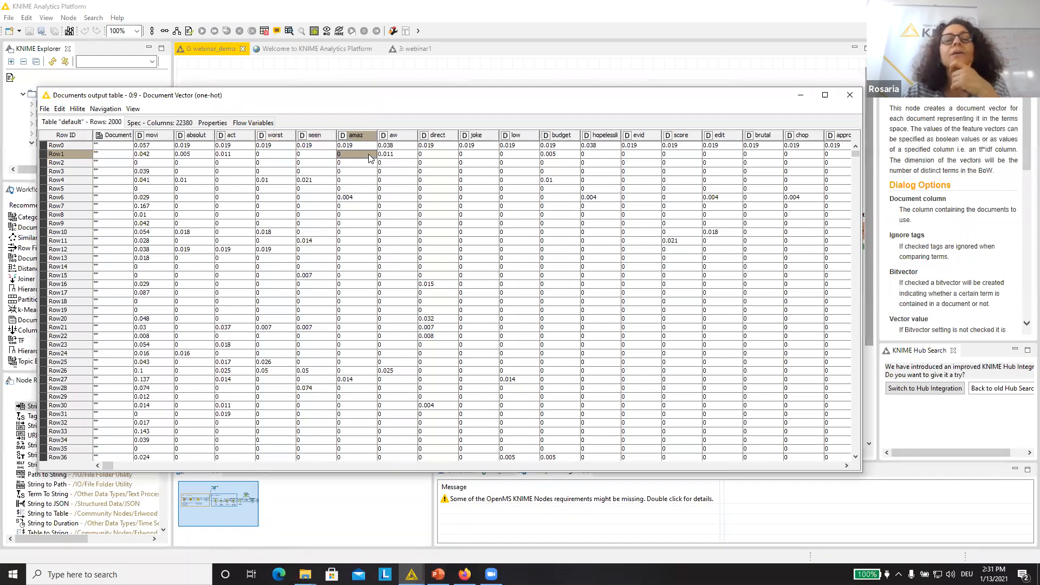
click(399, 155)
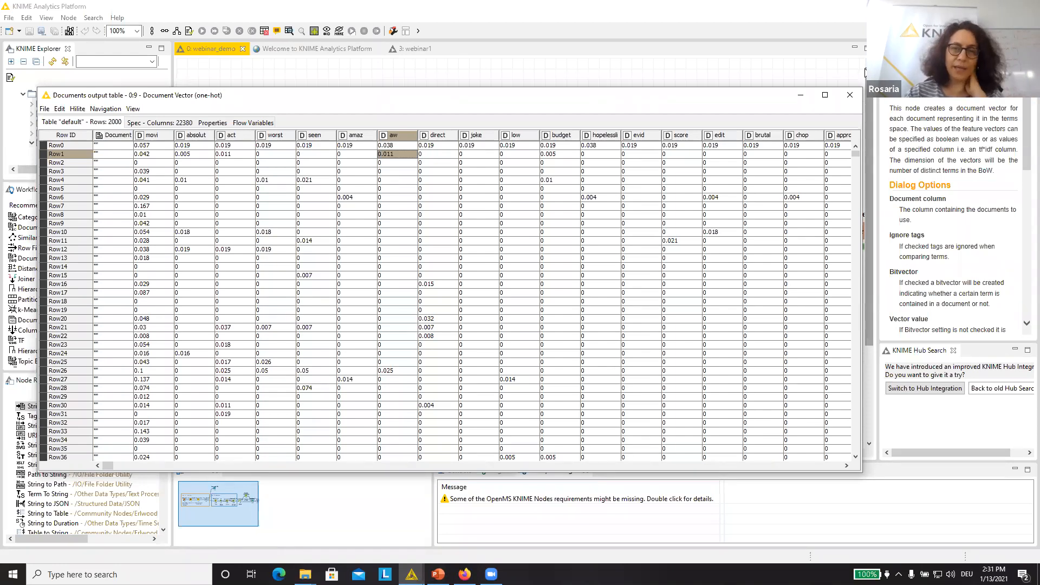
click(844, 99)
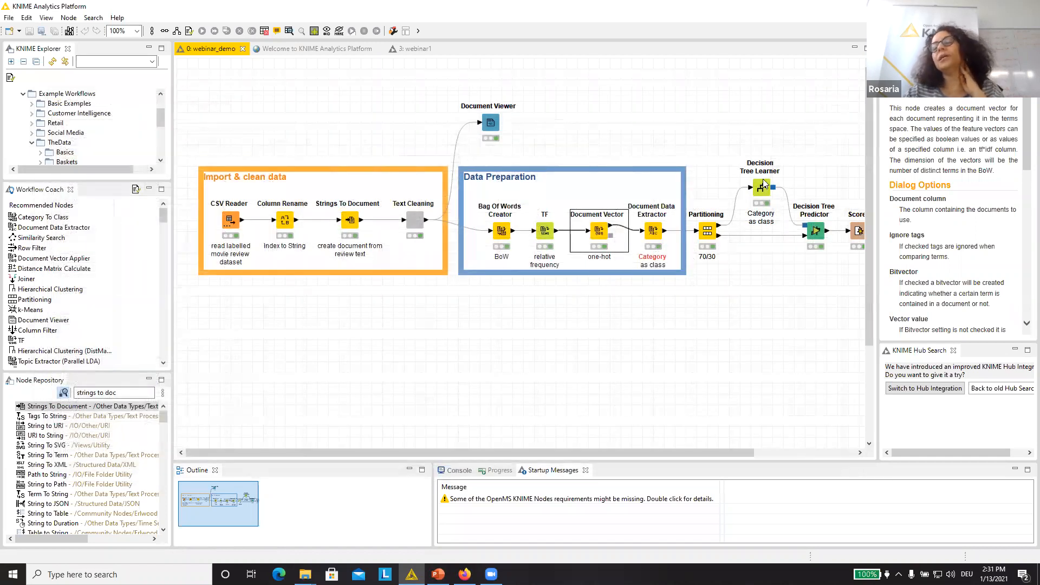
Step: Examine the class column and other options in the Decision Tree Learner's configuration, closing the dialog without changes
drag(722, 454, 785, 458)
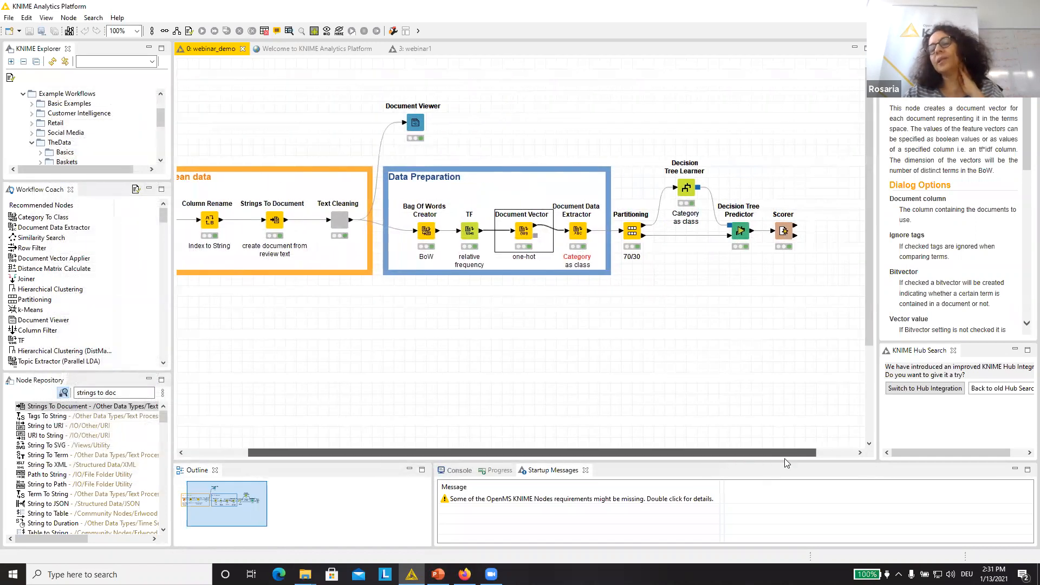
double_click(687, 188)
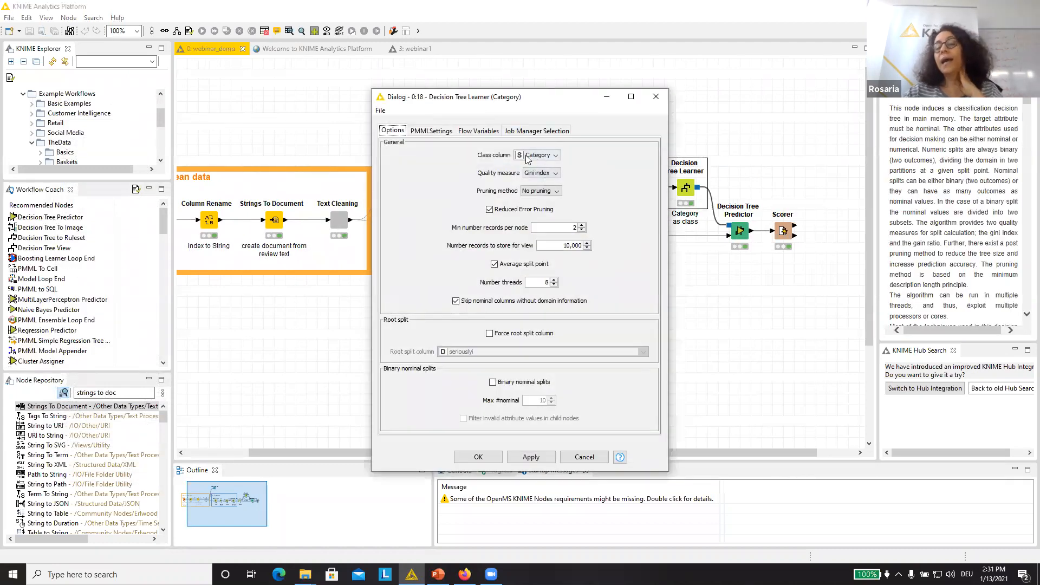
click(656, 99)
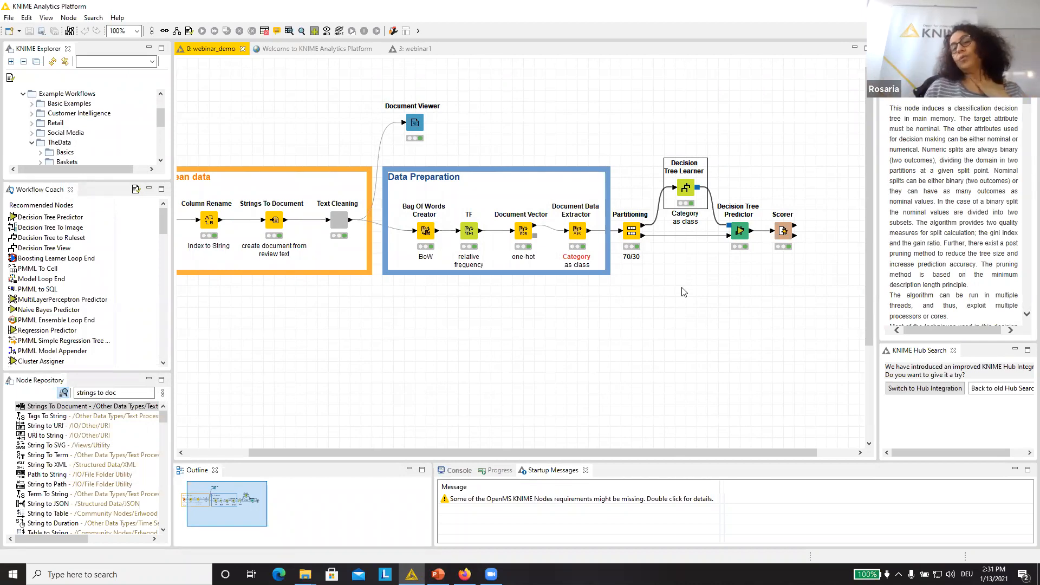
double_click(685, 187)
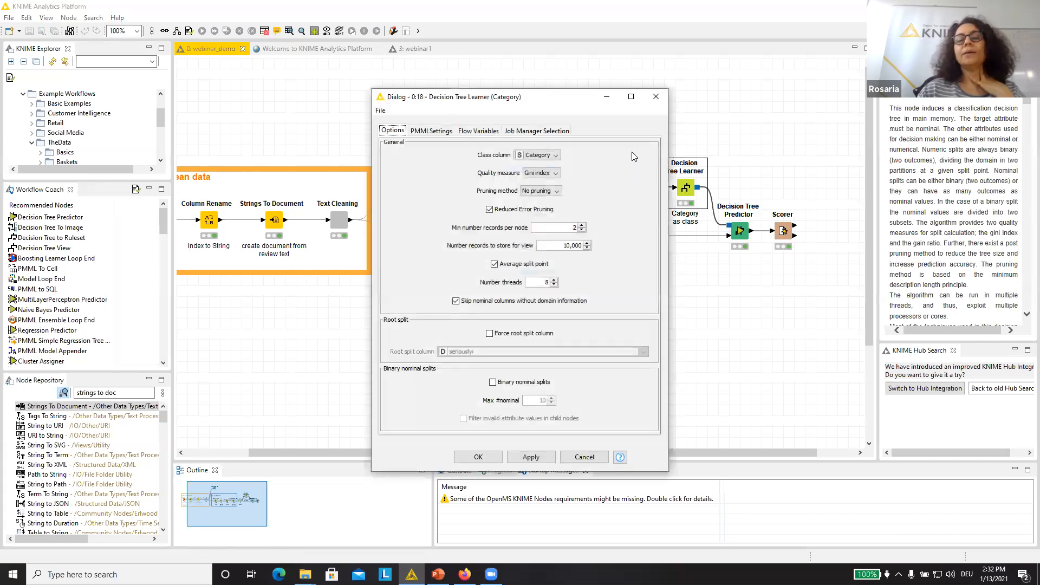
click(656, 97)
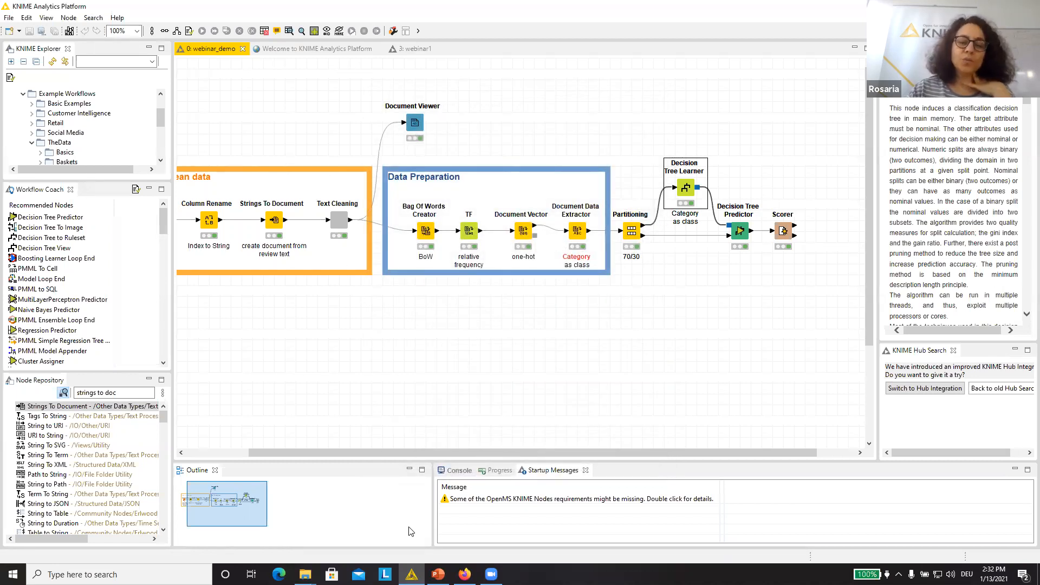
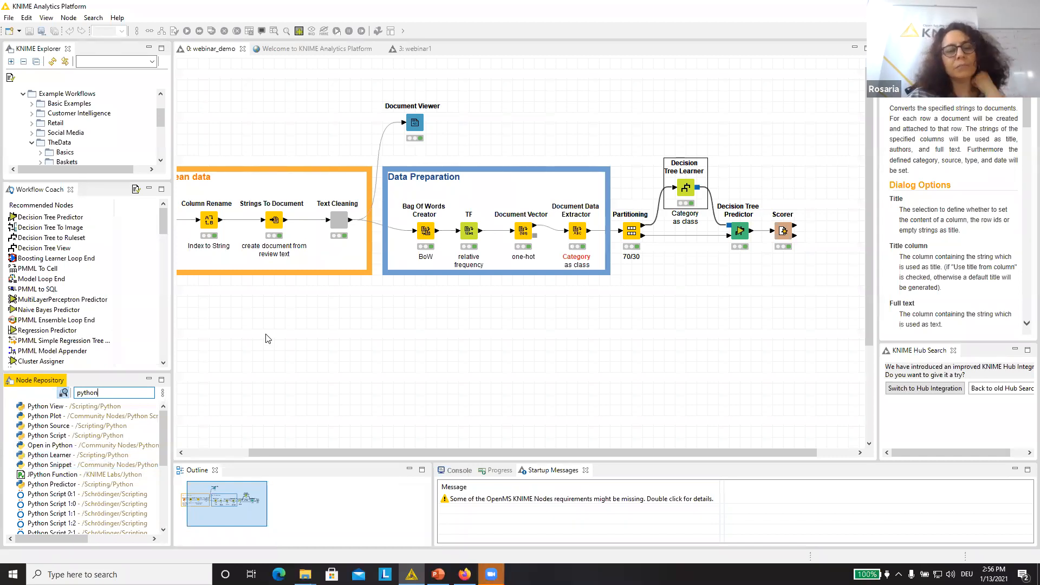
Step: List the python search results by category in an enlarged Node Repository and collapse the Deep Learning group
click(63, 393)
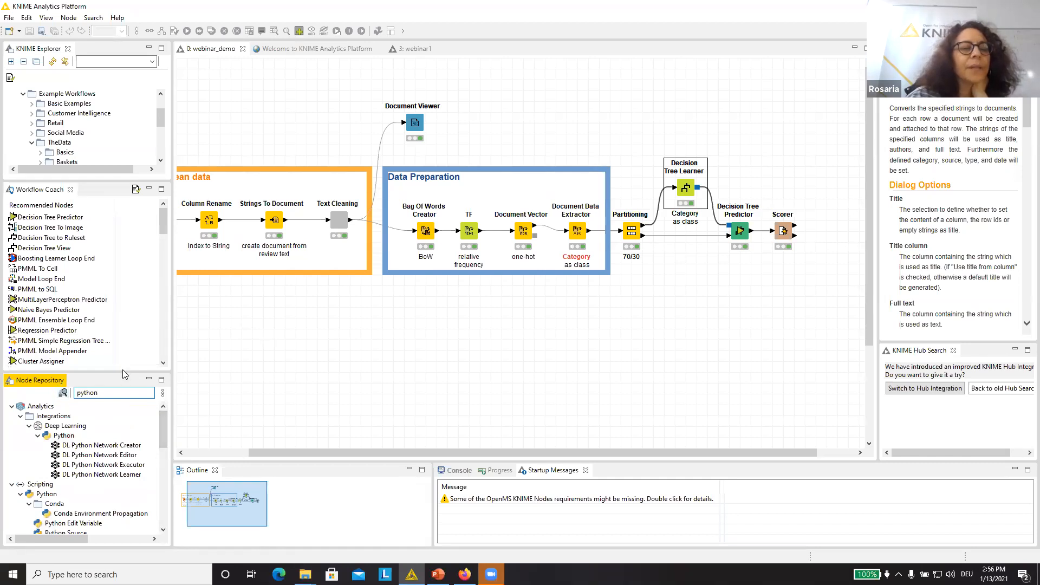
drag(122, 370, 97, 243)
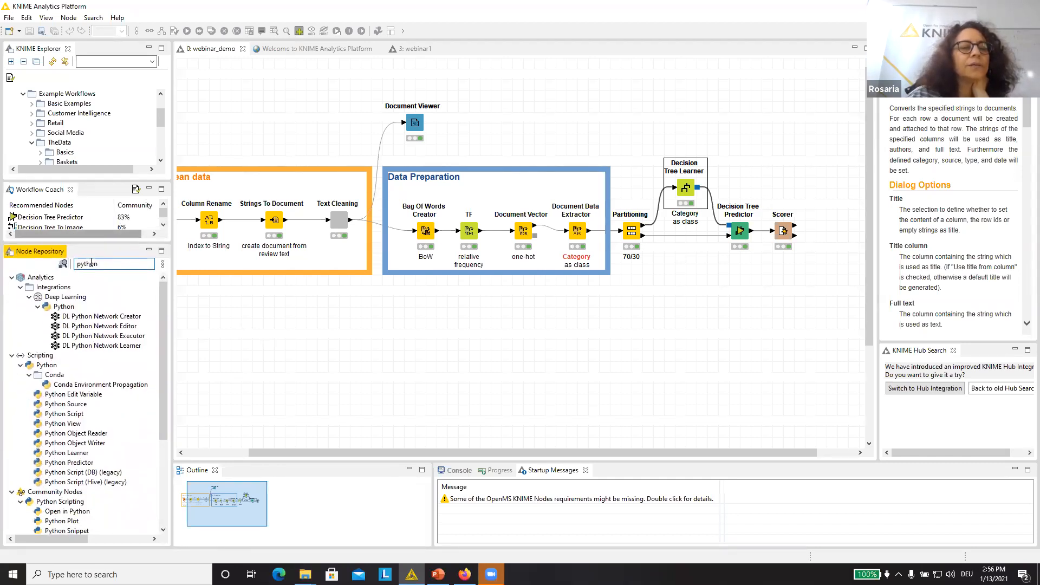
click(30, 297)
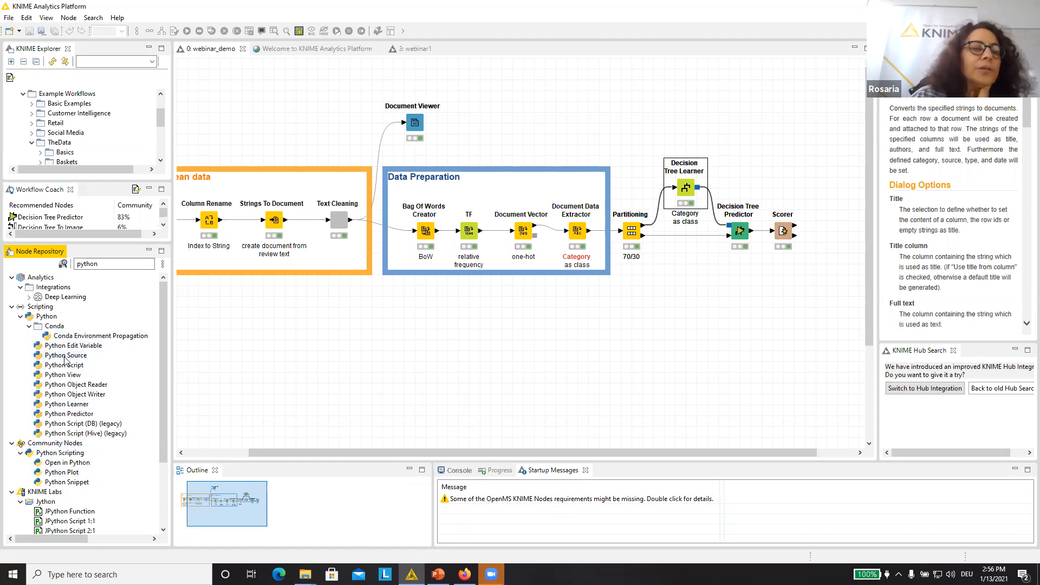
Step: Add a Python Script node below the Data Preparation annotation and connect the Text Cleaning output to its input
drag(54, 370, 414, 307)
drag(351, 220, 403, 307)
click(416, 310)
Step: Insert a reference to the Index column of input_table_1 on line 3 of the Python Script node's code, closing the dialog without applying
double_click(416, 310)
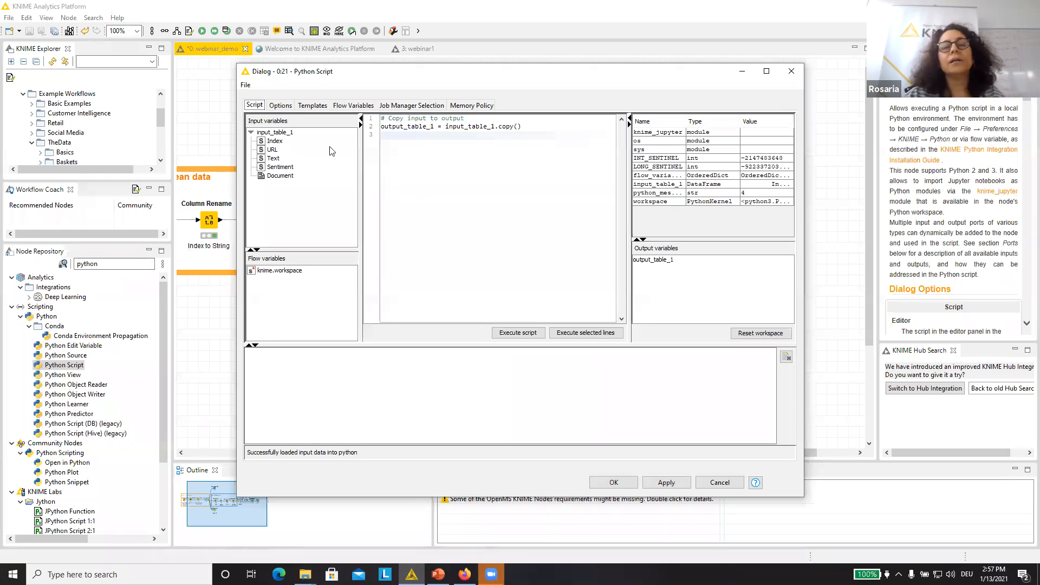
click(392, 143)
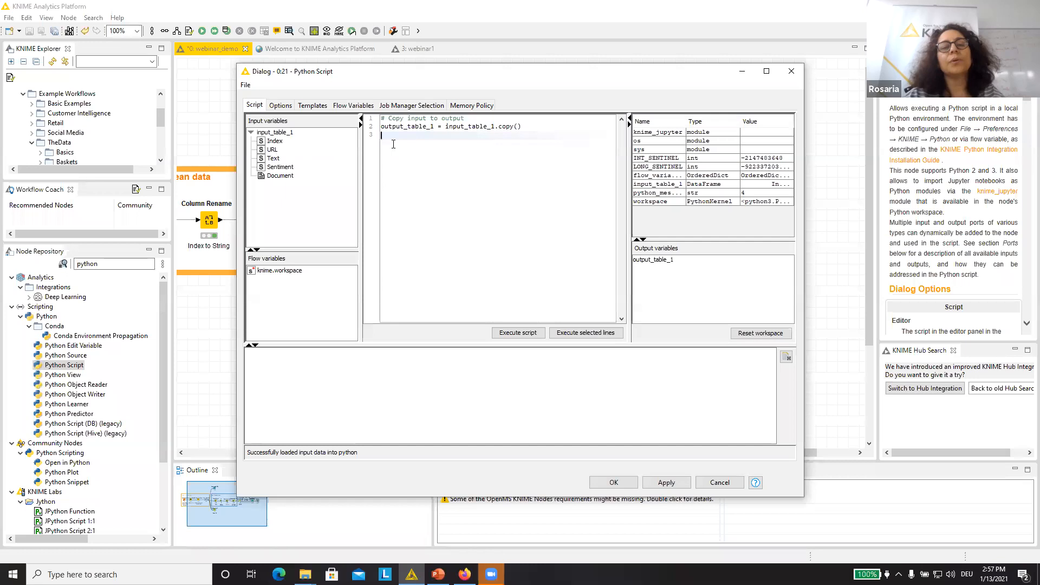
double_click(275, 142)
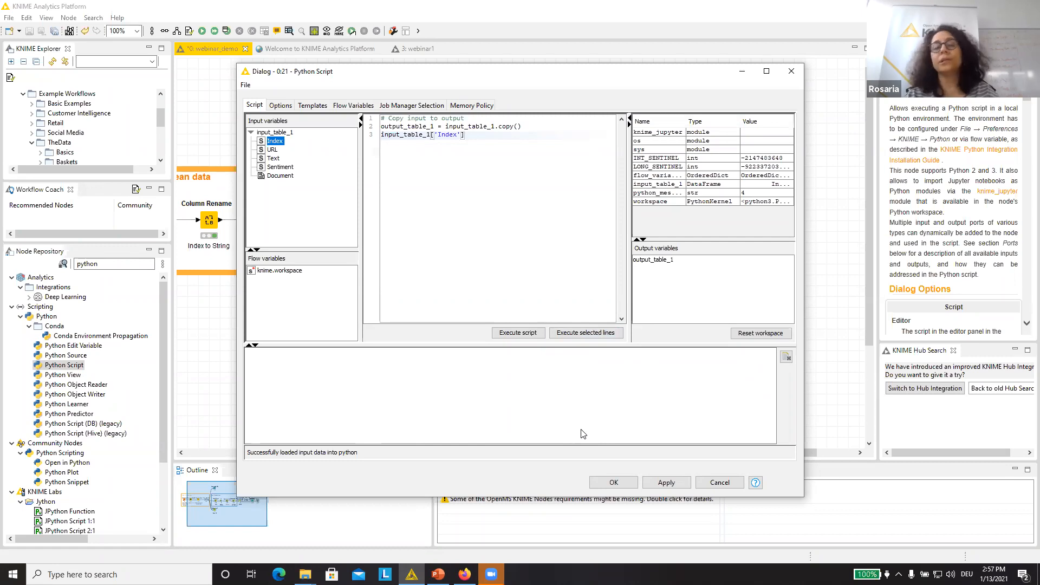
click(790, 72)
Step: Search the Node Repository for "java sni" in place of the python search
double_click(98, 267)
right_click(92, 271)
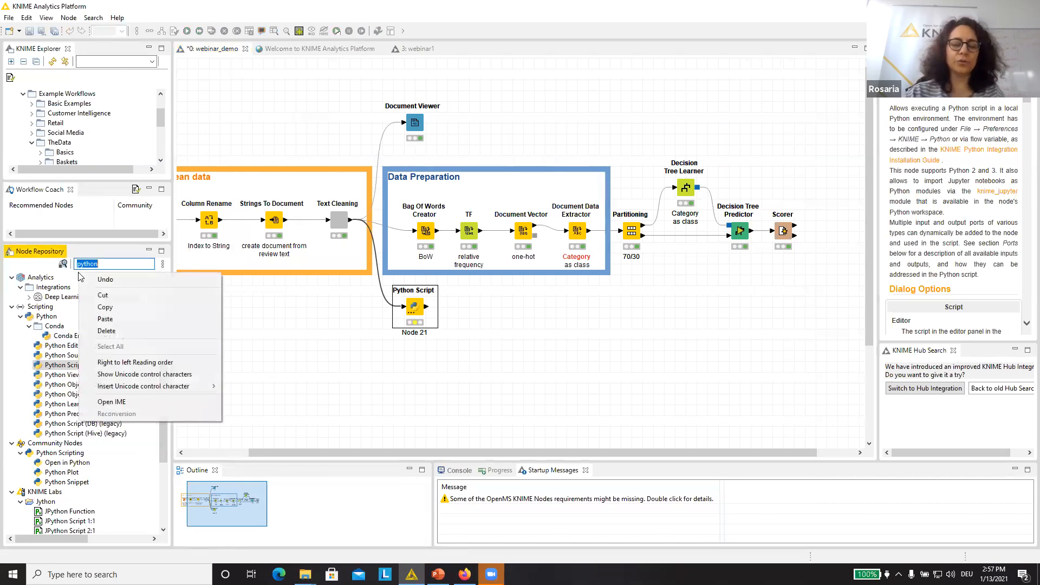
key(Escape)
text(va)
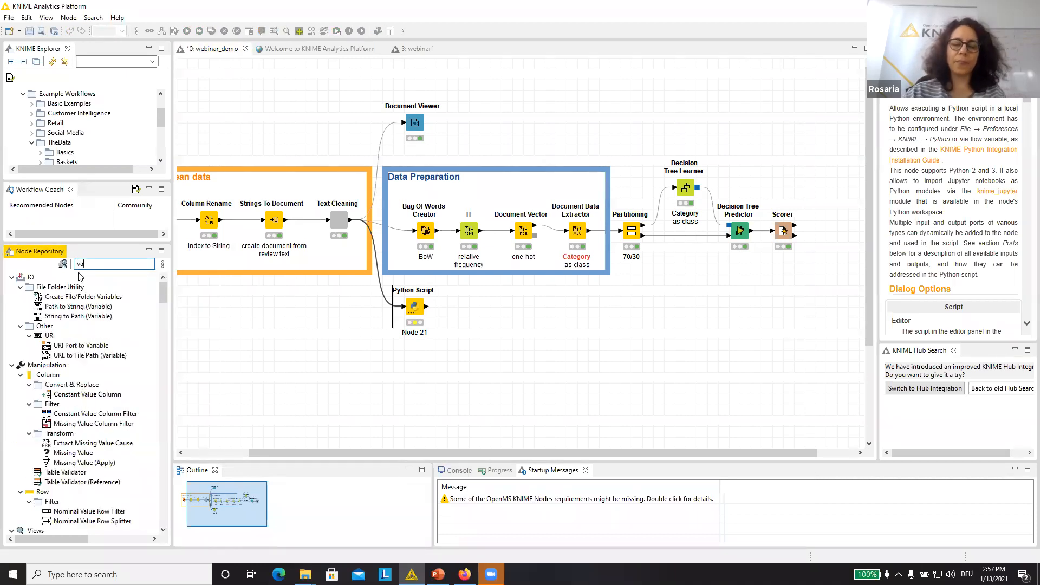
key(BackSpace)
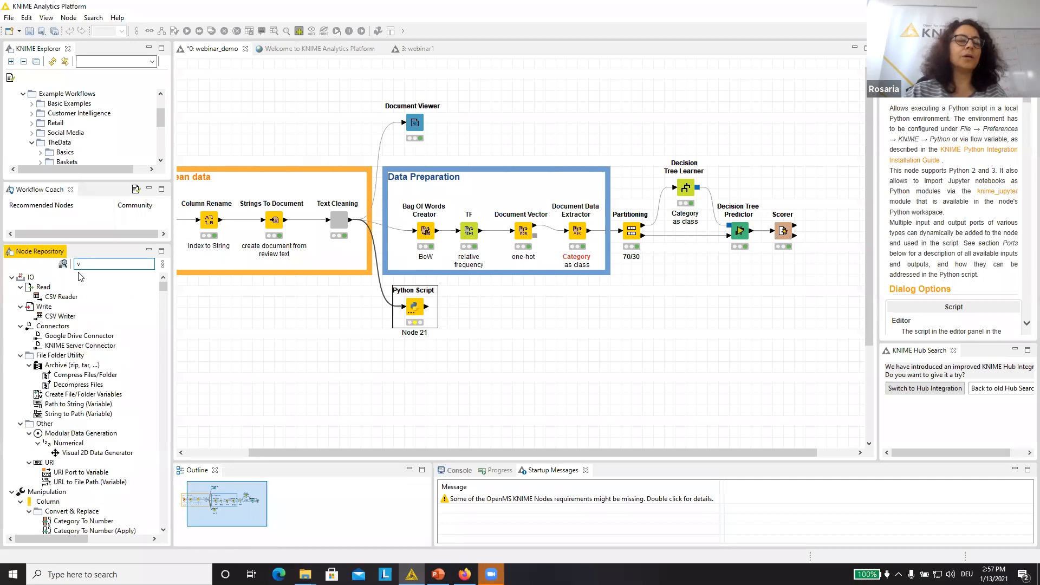
text(java)
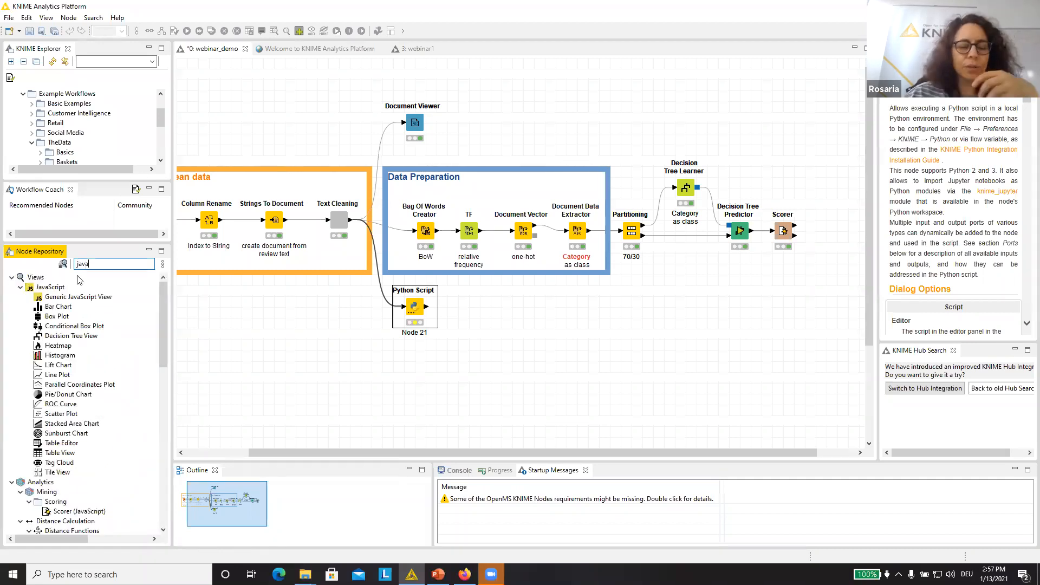
text( sni)
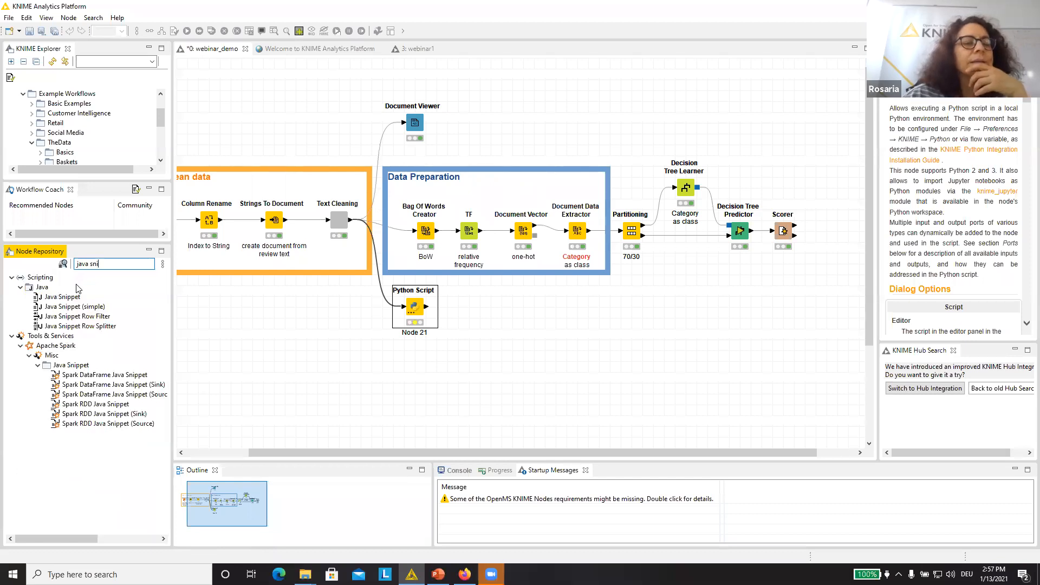
Step: Add a Java Snippet node beside Python Script, connect the Text Cleaning output to it, and view its configuration without changes
drag(61, 297, 490, 331)
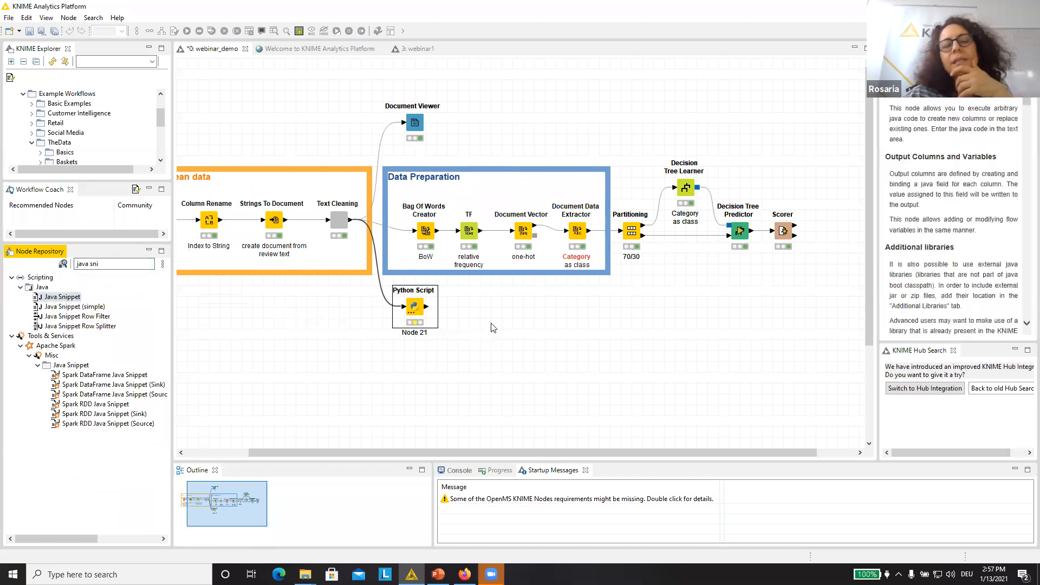
drag(350, 221, 489, 331)
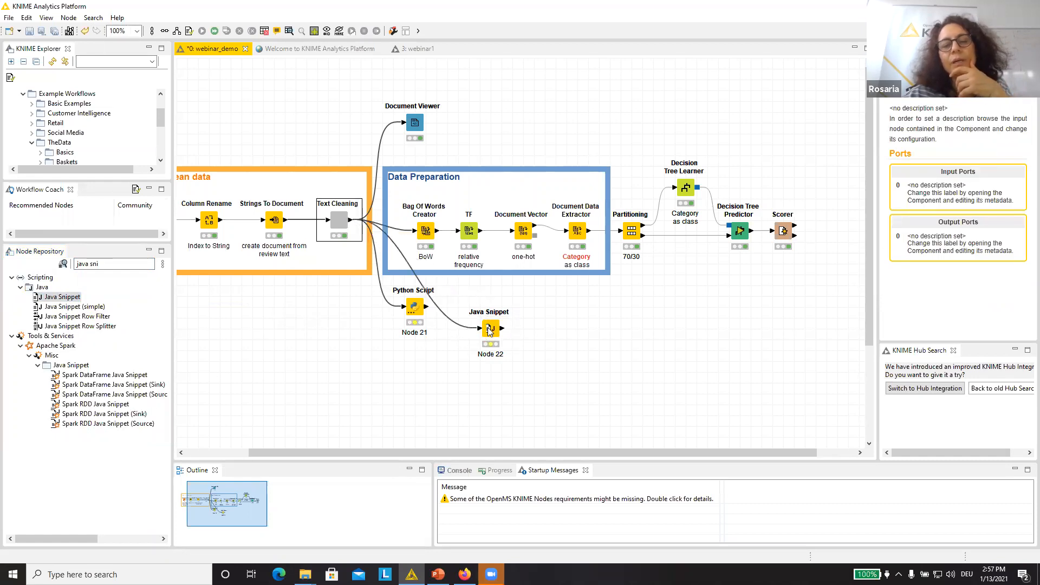
double_click(489, 329)
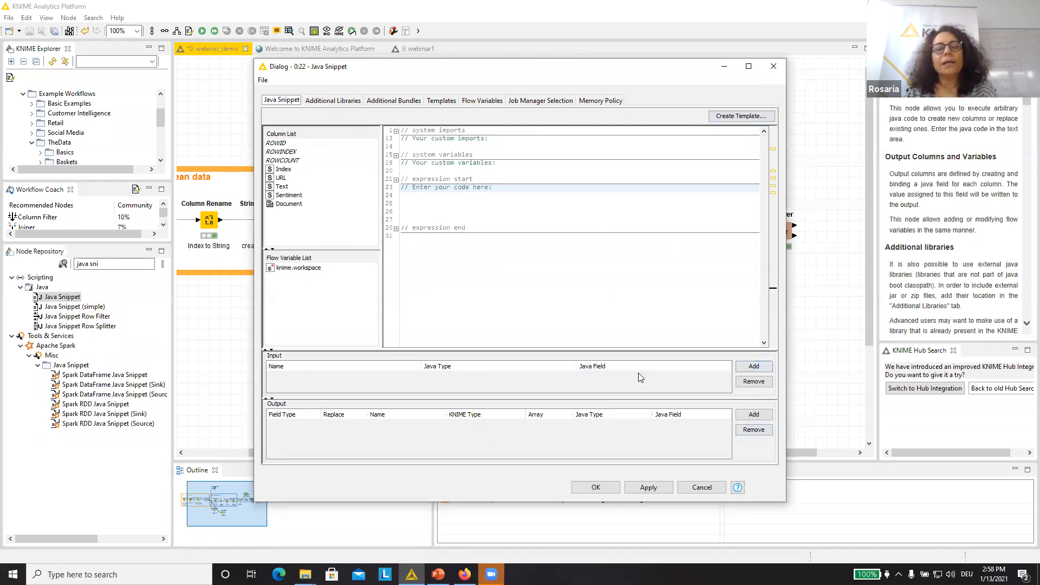
click(773, 67)
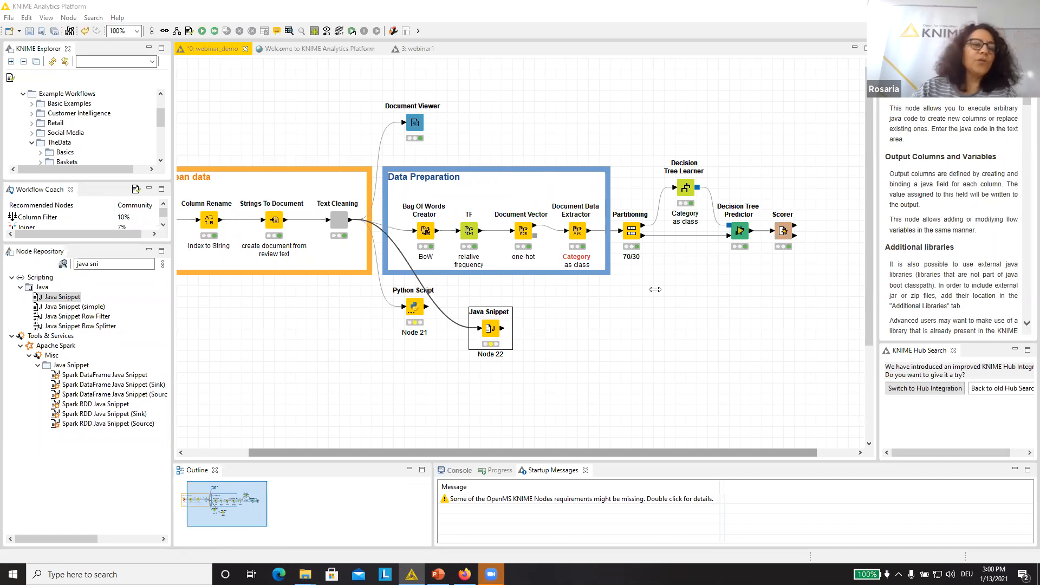
Step: Clear the node search and browse the Community Nodes and KNIME Labs categories in the Node Repository
click(89, 264)
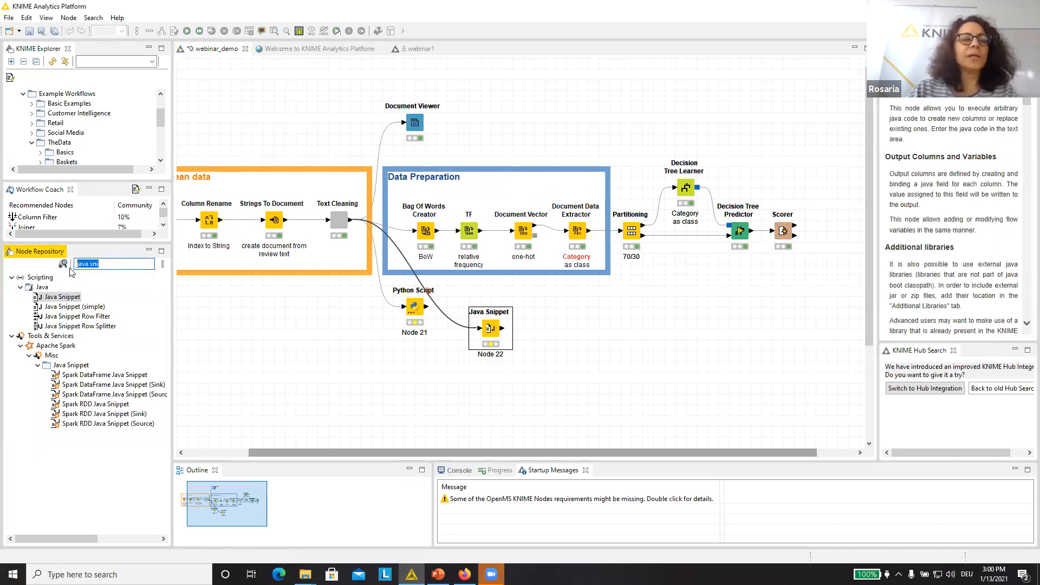
key(BackSpace)
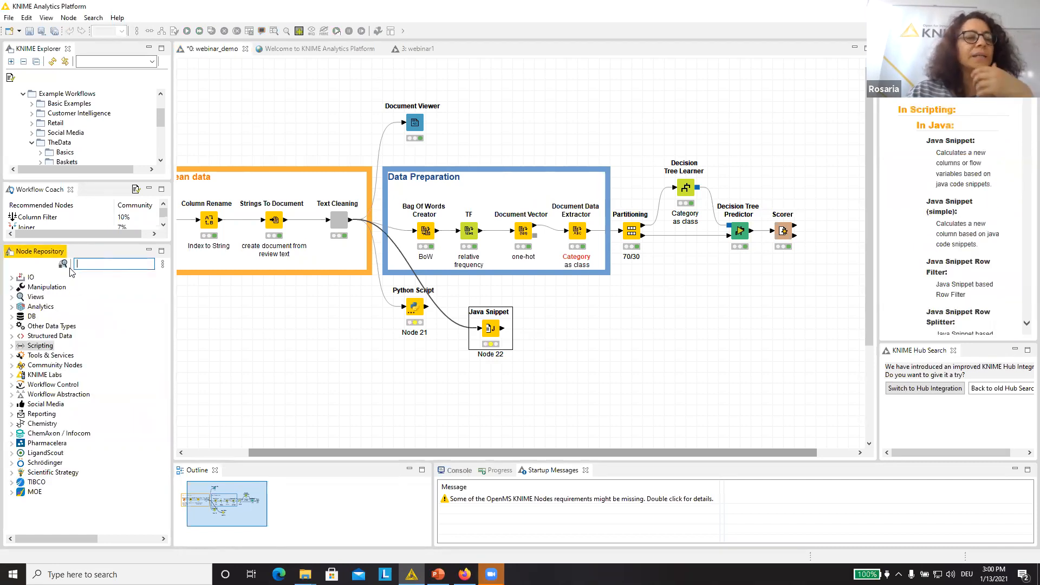
click(12, 367)
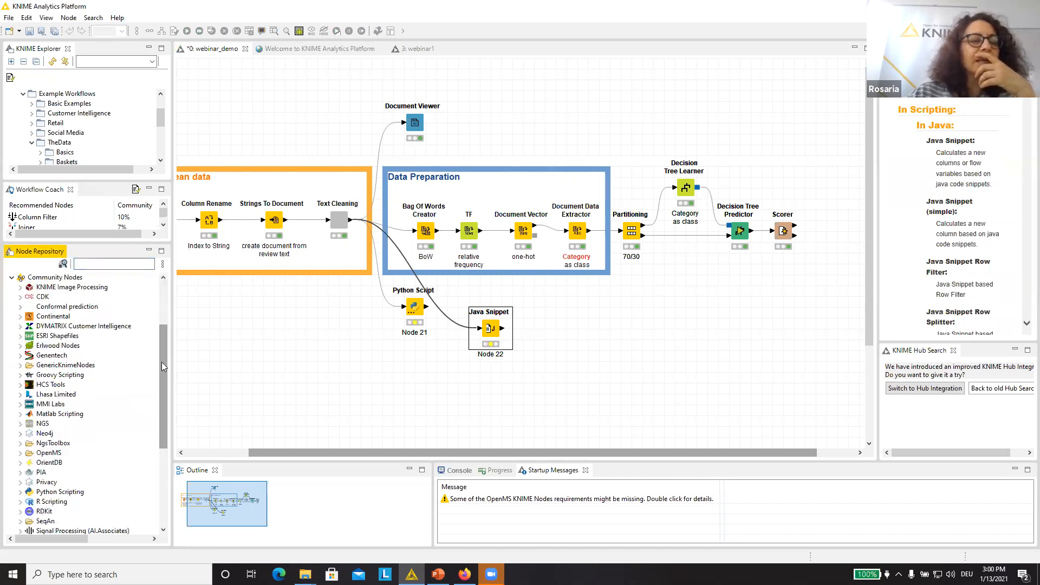
mouse_move(163, 360)
mouse_down()
mouse_move(162, 346)
mouse_move(163, 380)
mouse_up()
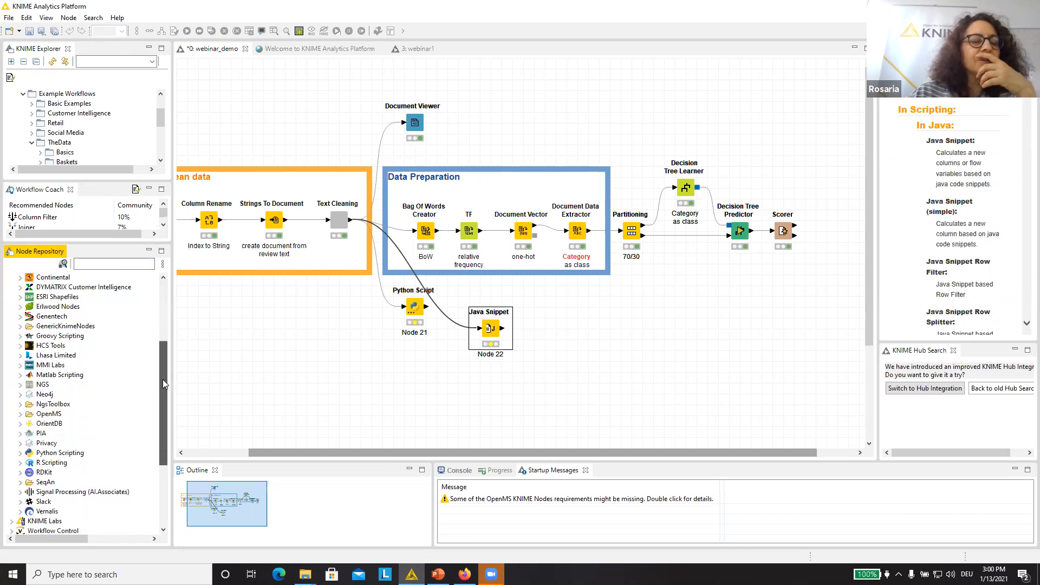
drag(166, 426, 160, 455)
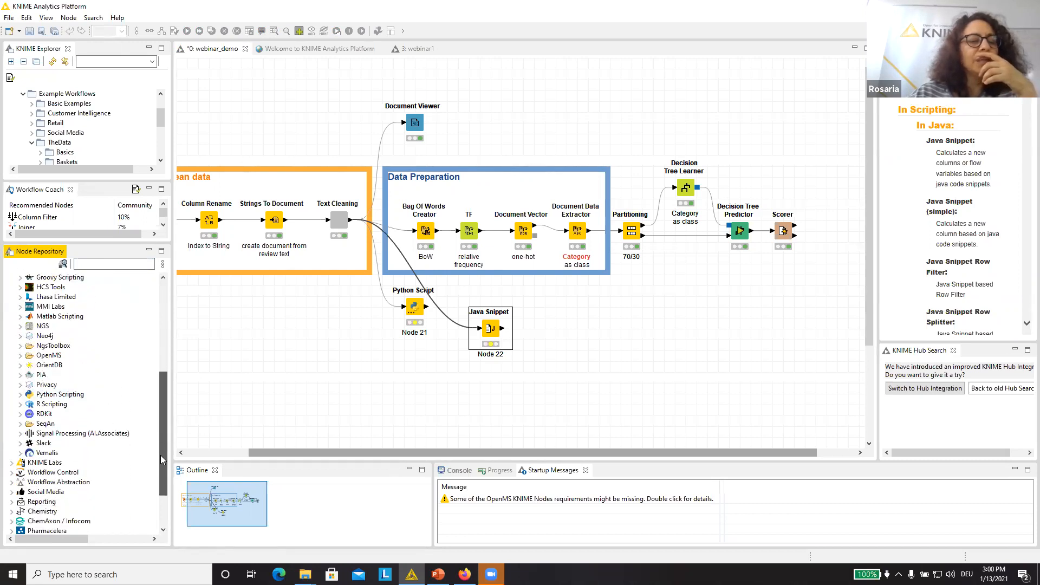
click(12, 463)
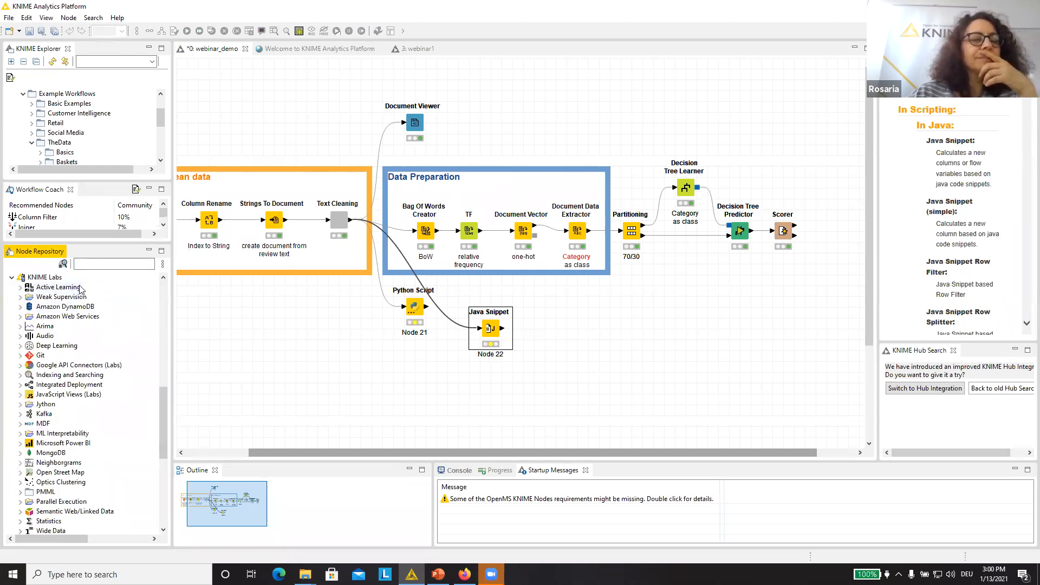
Step: Search the Node Repository for "image" and look through the KNIME Image Processing nodes
click(117, 266)
text(image)
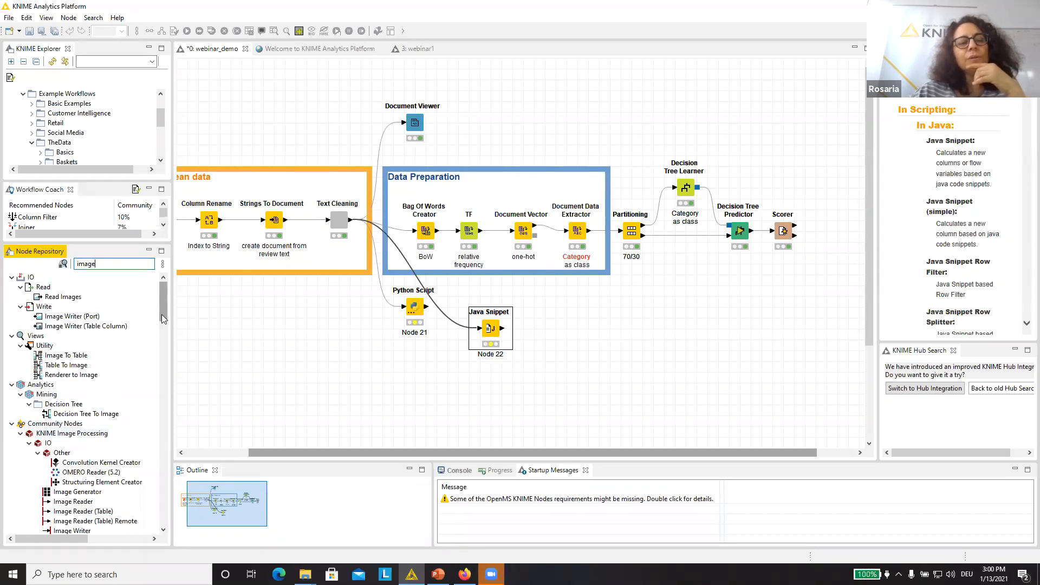
drag(163, 315, 131, 339)
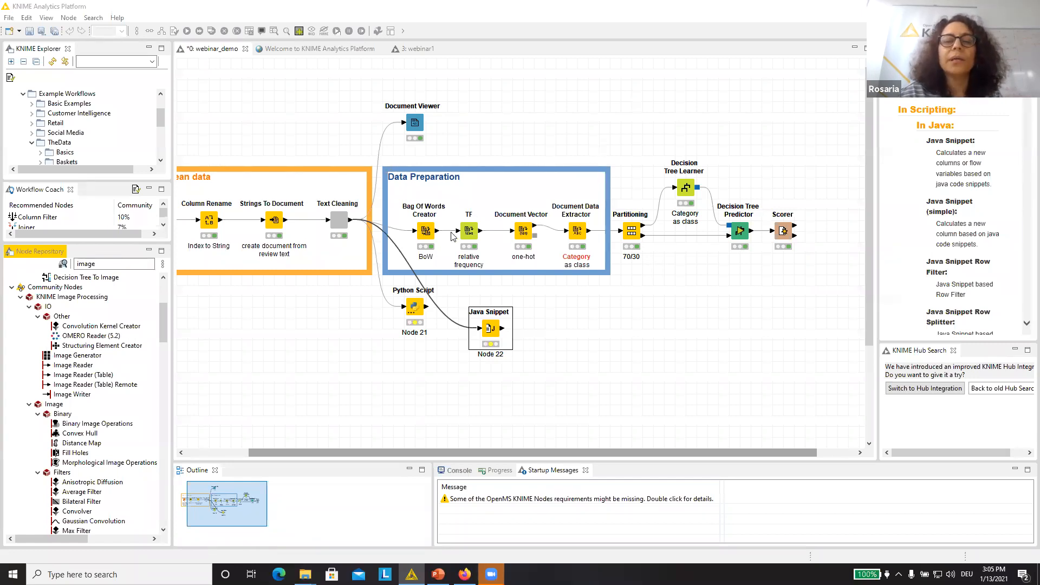
Step: Examine the terms in the Bag Of Words Creator's documents output table and close the table
right_click(427, 230)
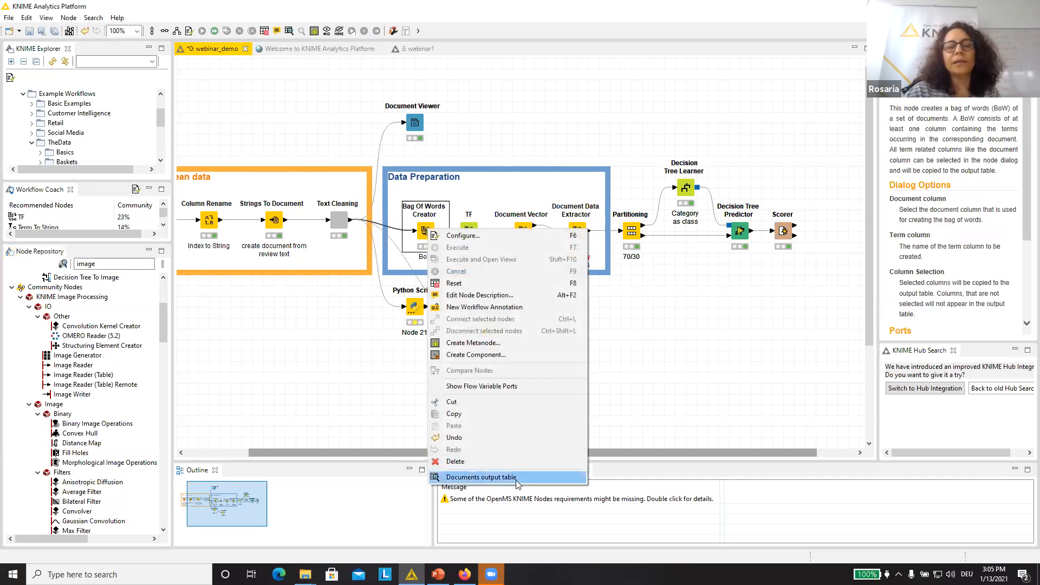
click(518, 480)
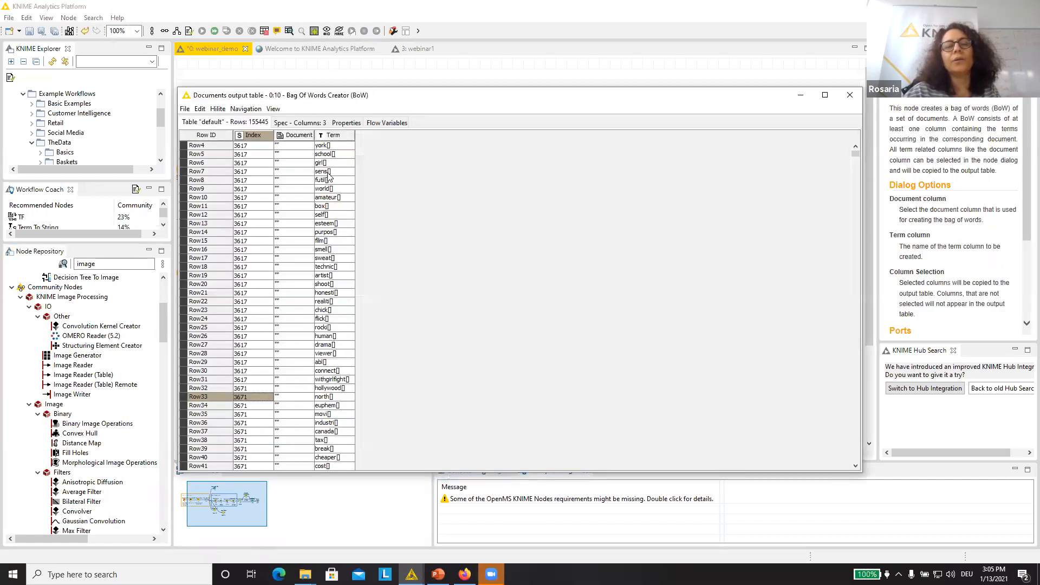
click(849, 96)
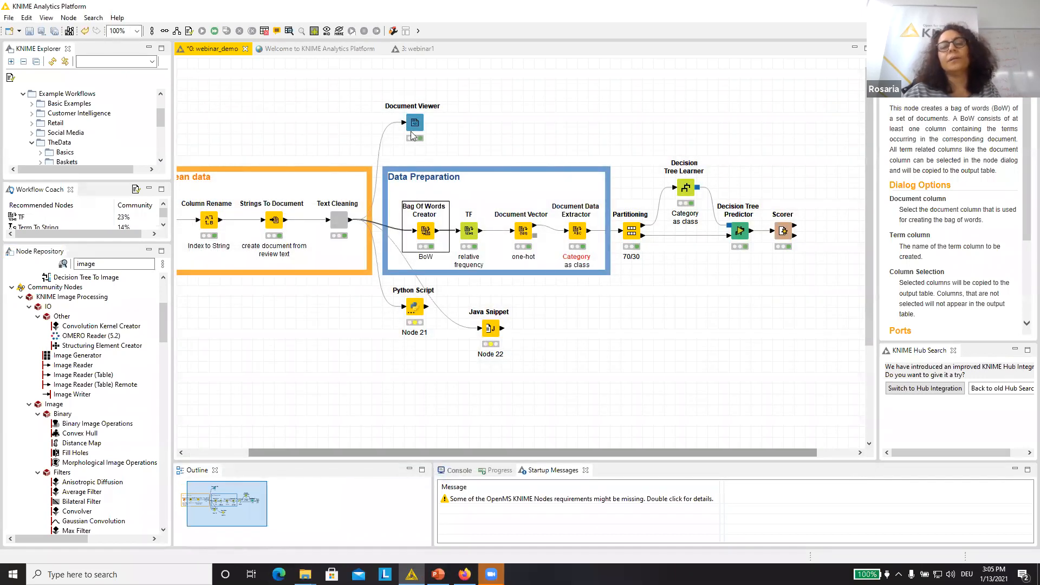
Step: Find the JavaScript Tag Cloud node, add it below the Data Preparation annotation, and connect the Bag Of Words Creator output to it
click(27, 252)
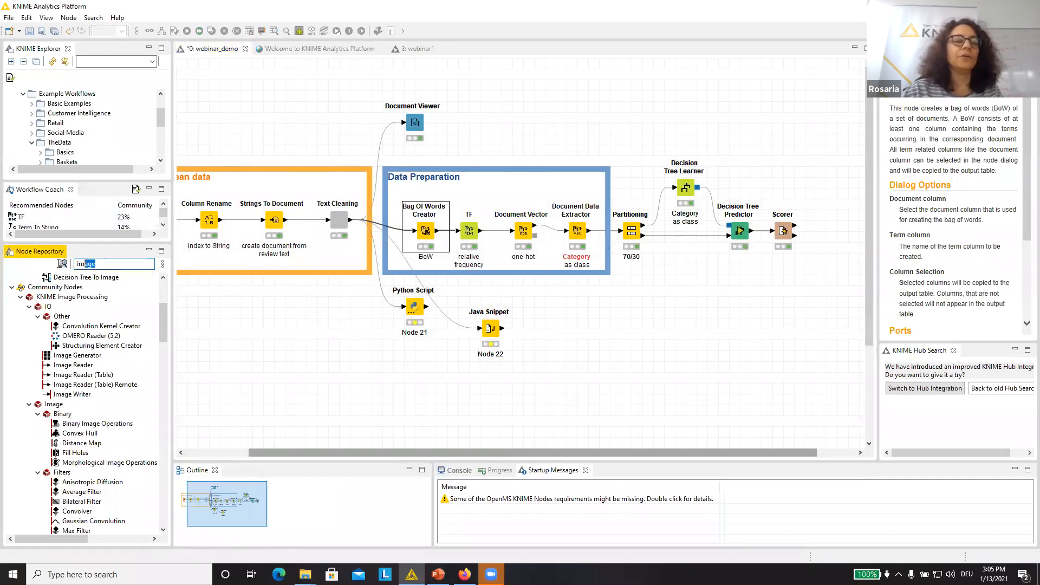
text(tag cloud)
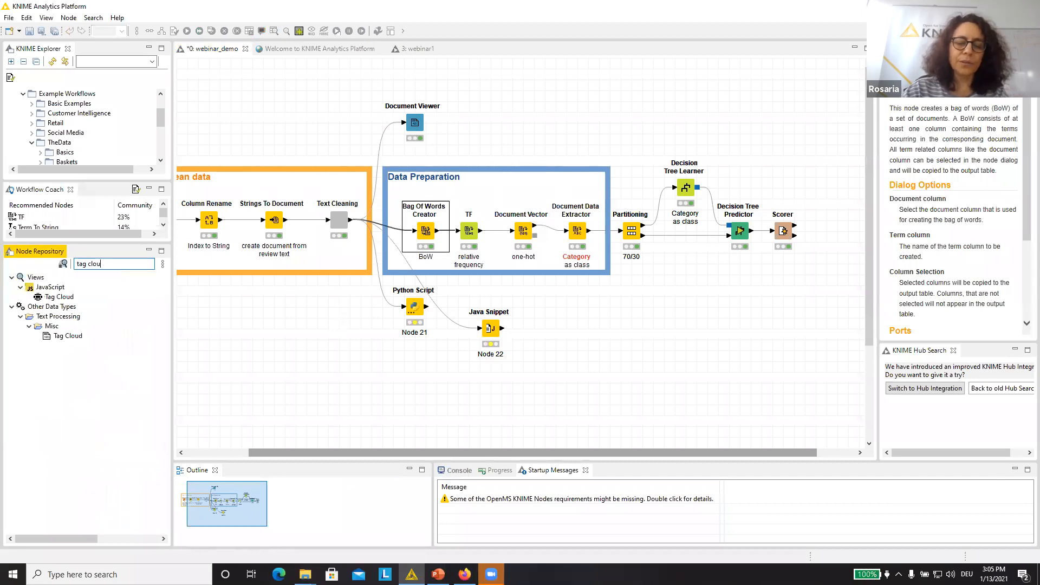
drag(59, 297, 587, 341)
drag(438, 230, 576, 339)
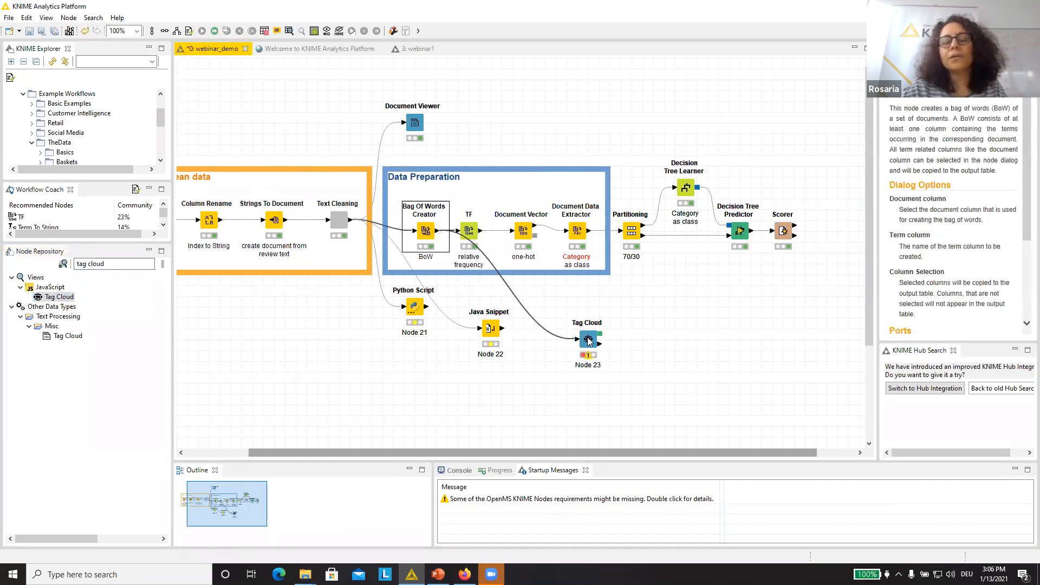
Step: Check the tag and size column options in the Tag Cloud node's configuration, leaving it without changes
click(589, 340)
double_click(589, 339)
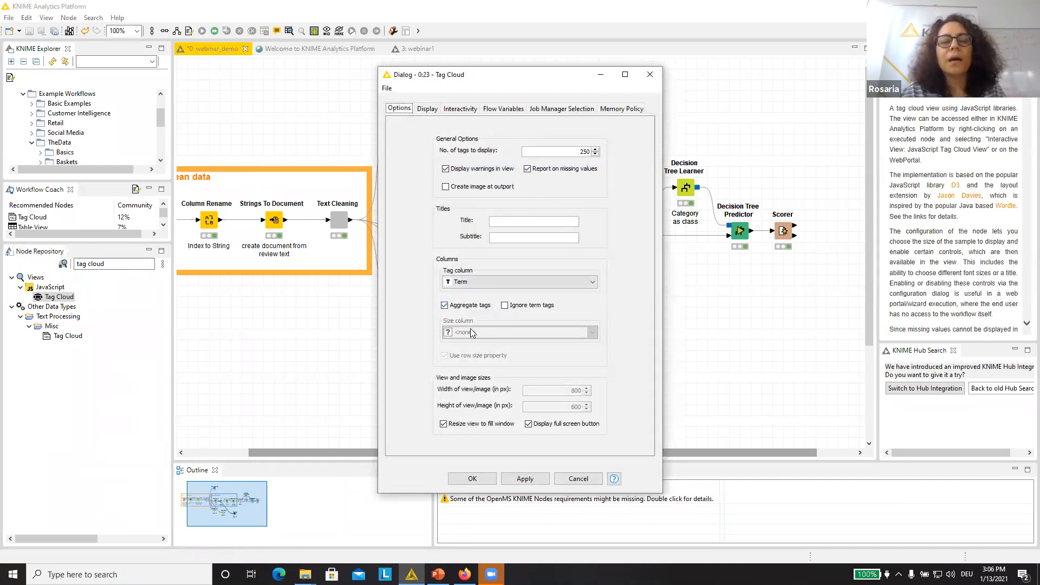
click(578, 479)
Step: Feed the Tag Cloud node from the TF output instead and set its size column to TF rel
drag(484, 234, 579, 341)
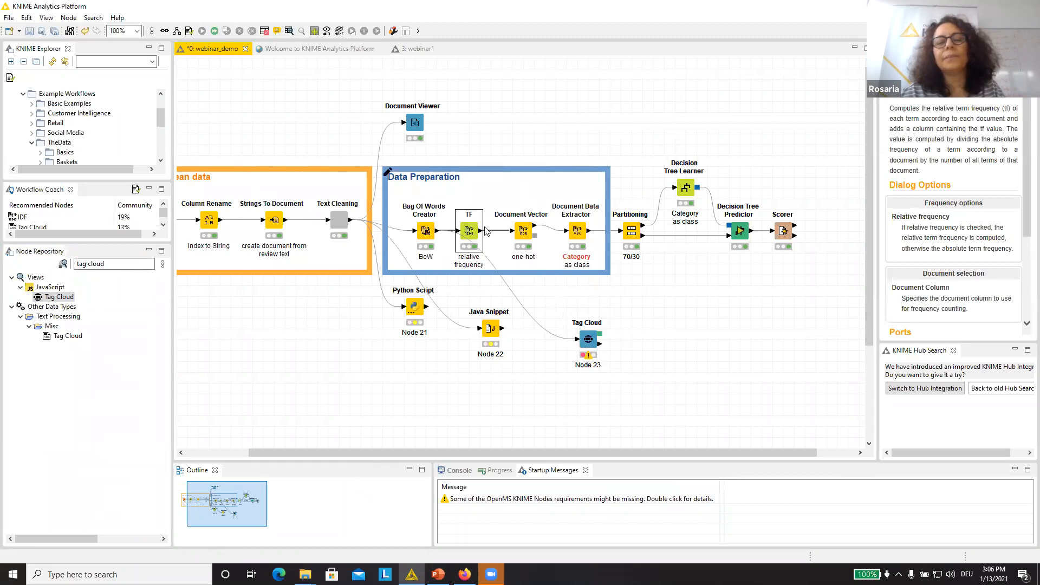
drag(483, 232, 577, 342)
click(586, 340)
double_click(585, 341)
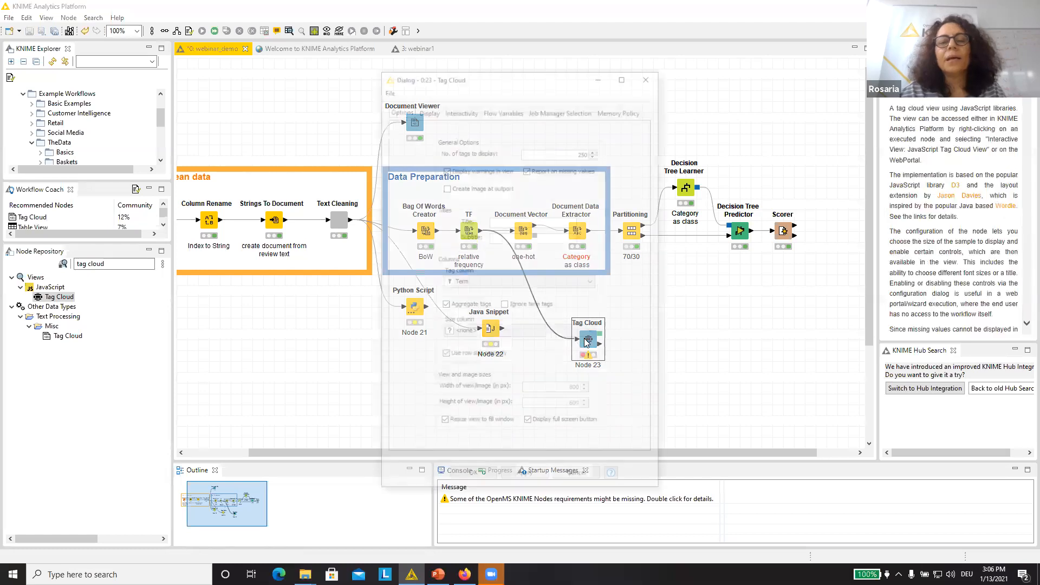
click(477, 332)
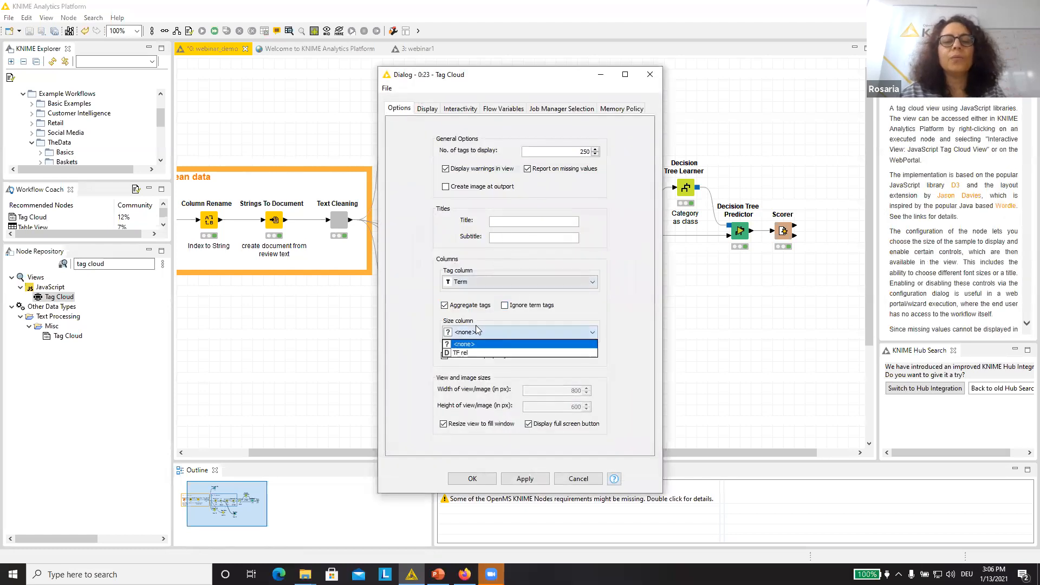
click(475, 354)
click(473, 478)
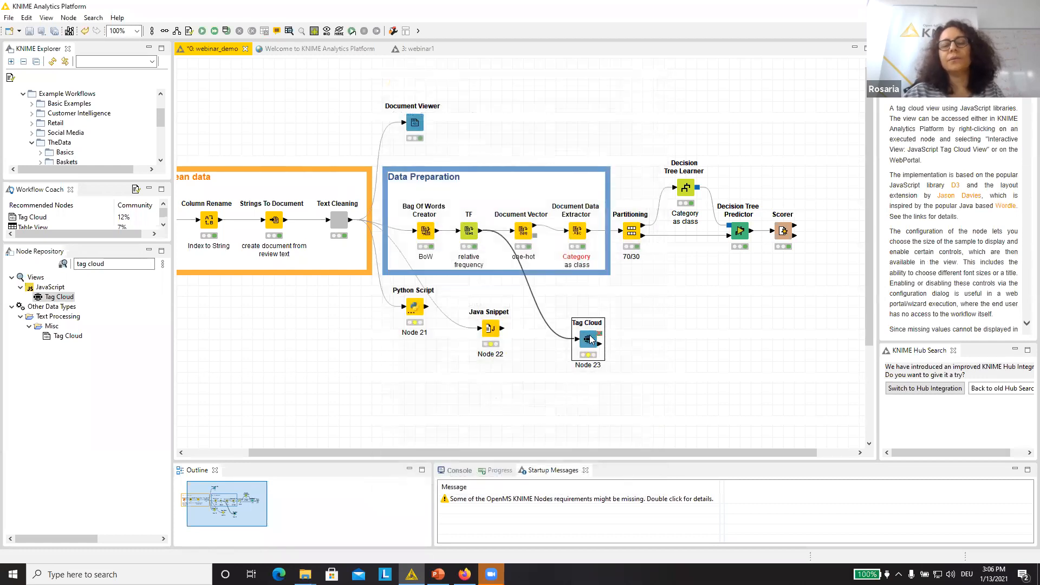
Step: Start executing the Tag Cloud node and move it up level with the Java Snippet node
right_click(590, 339)
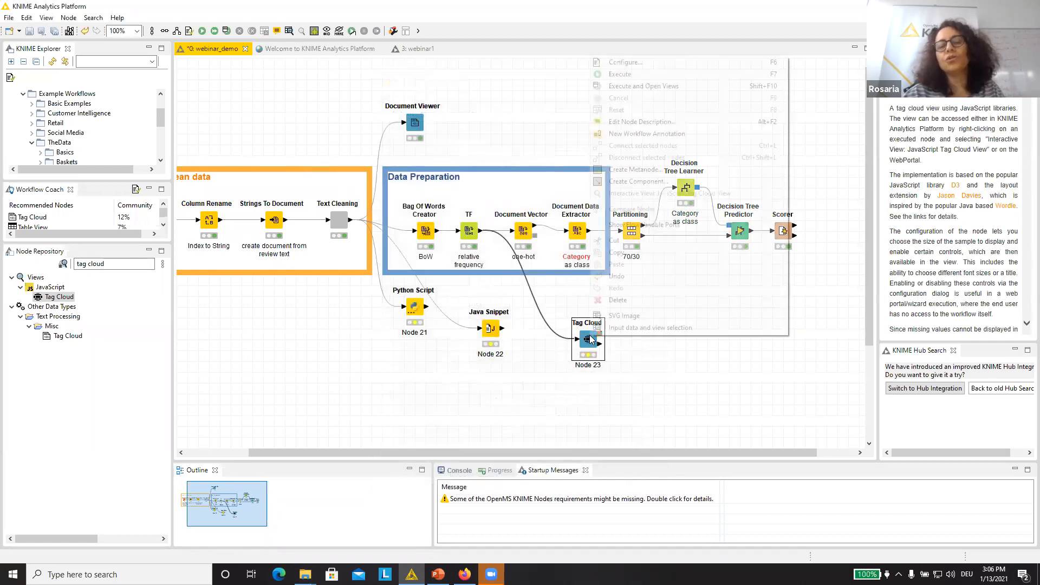
click(654, 80)
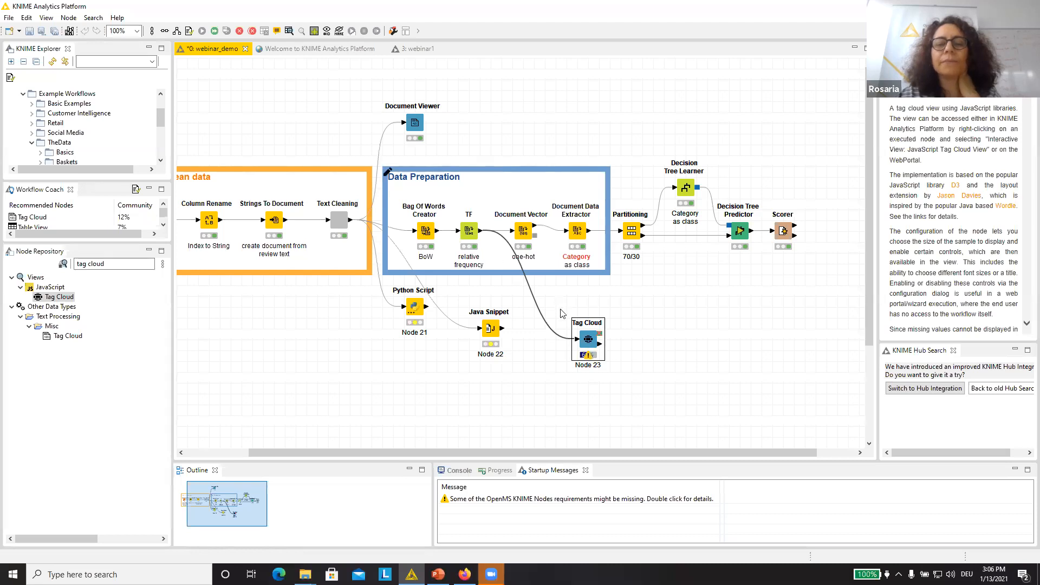
click(592, 342)
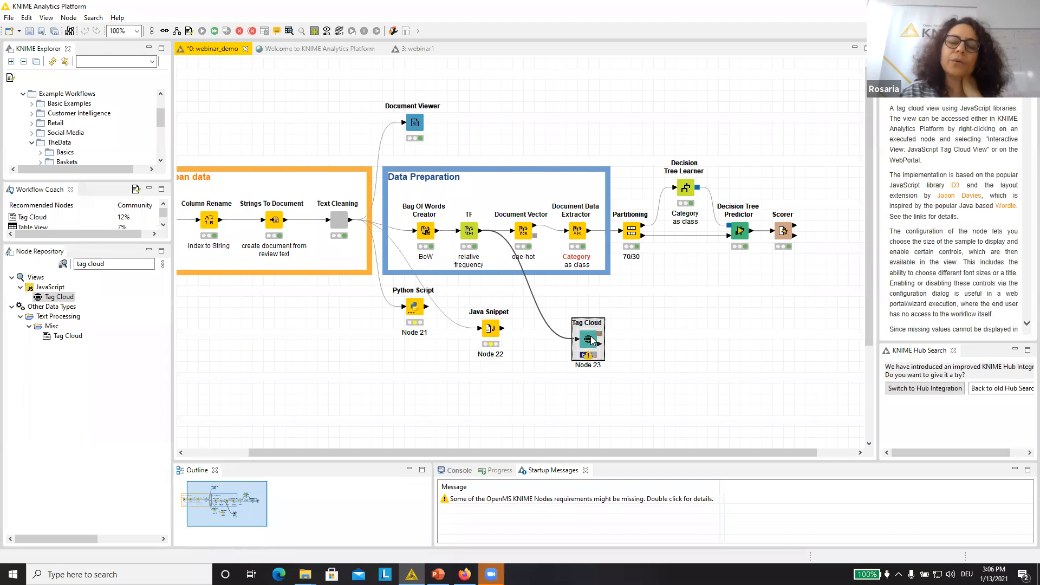
mouse_move(592, 340)
mouse_down()
mouse_move(553, 336)
mouse_move(591, 337)
mouse_move(592, 329)
mouse_up()
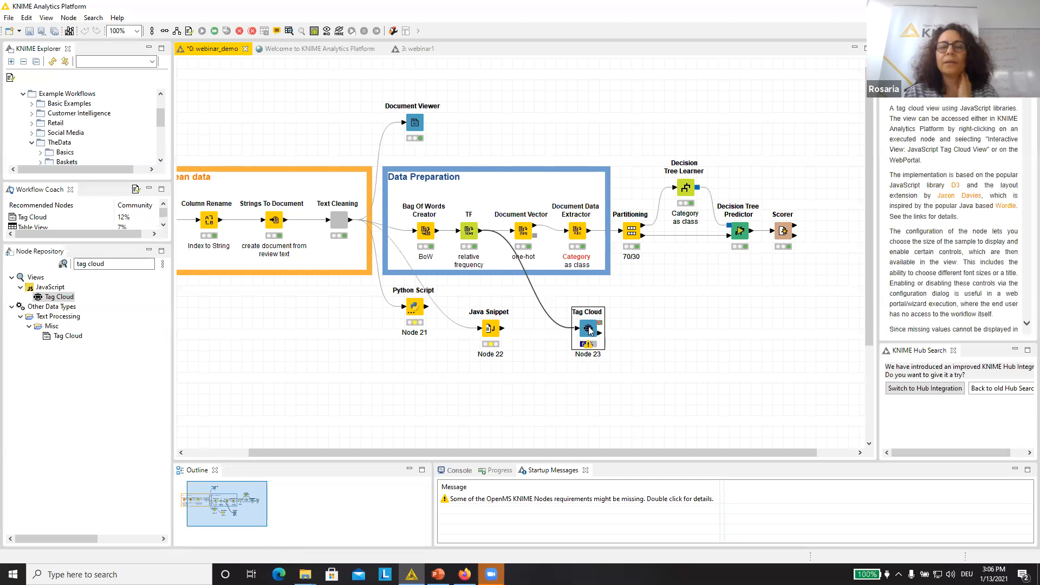
Step: Check the Tag Cloud node's execution progress and cancel its execution
mouse_move(589, 345)
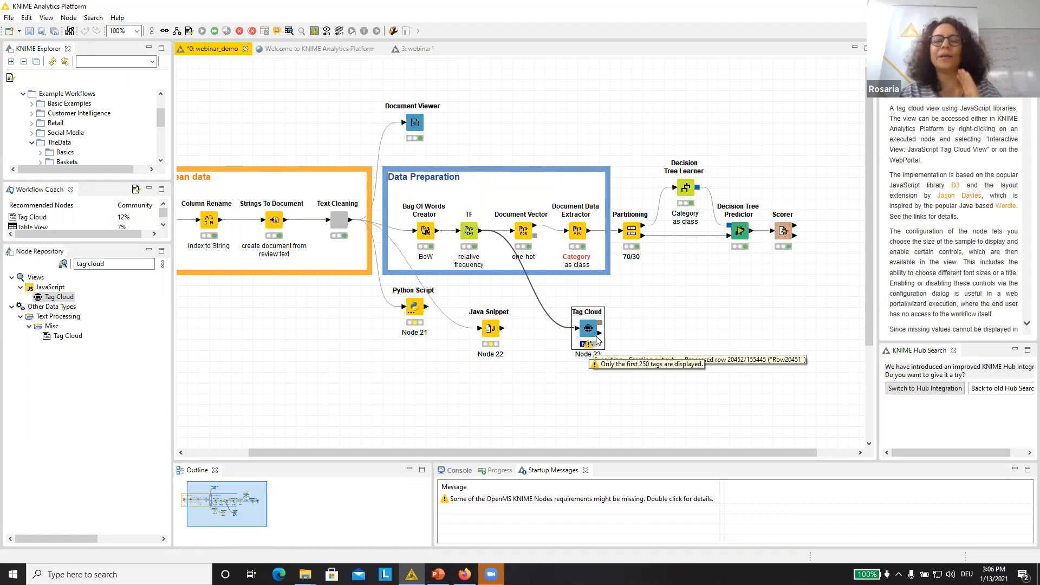
click(240, 31)
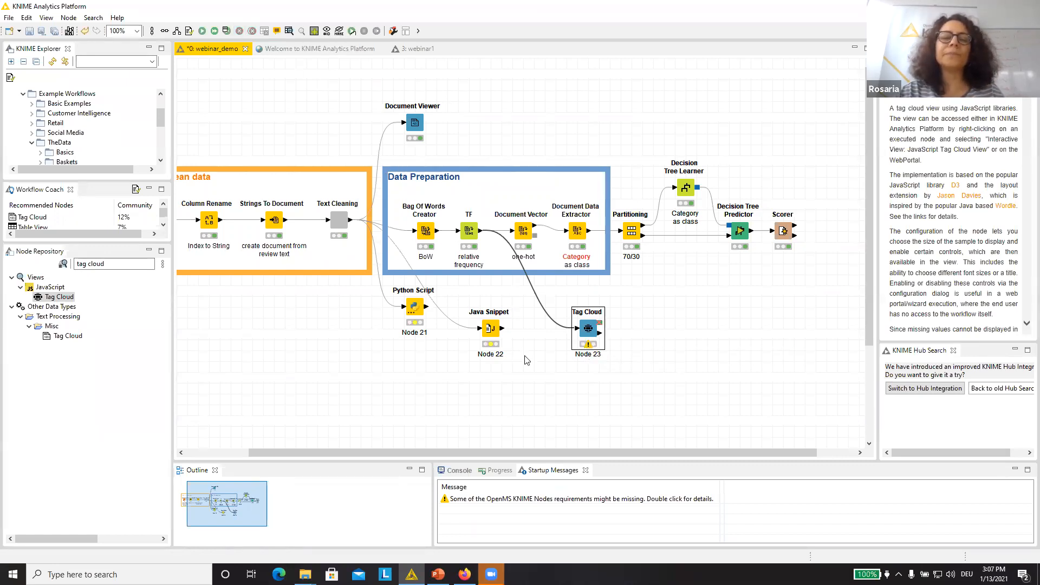
Step: Insert a Row Filter node into the connection between the TF and Tag Cloud nodes
click(86, 263)
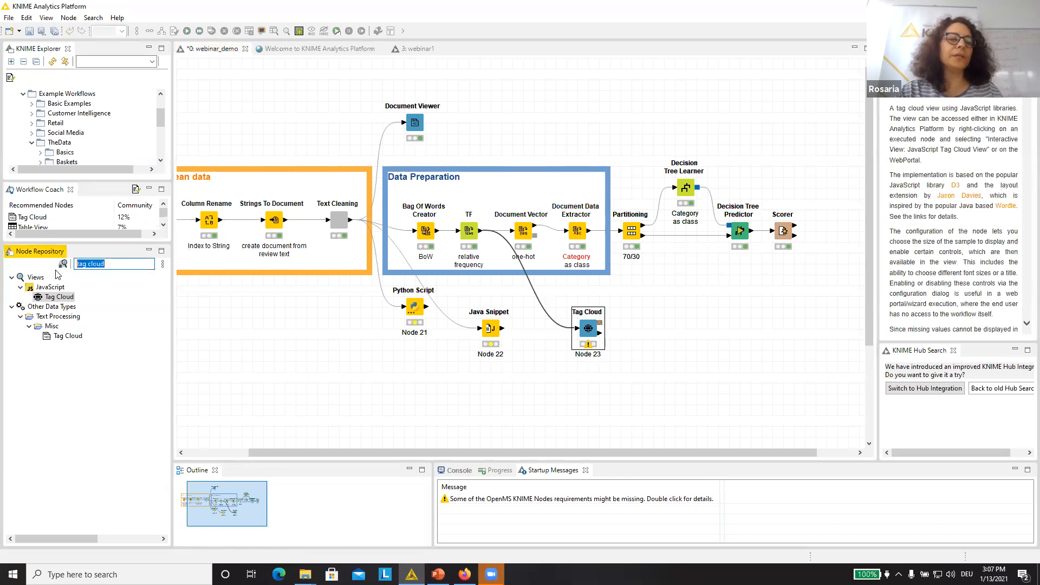
text(row filter)
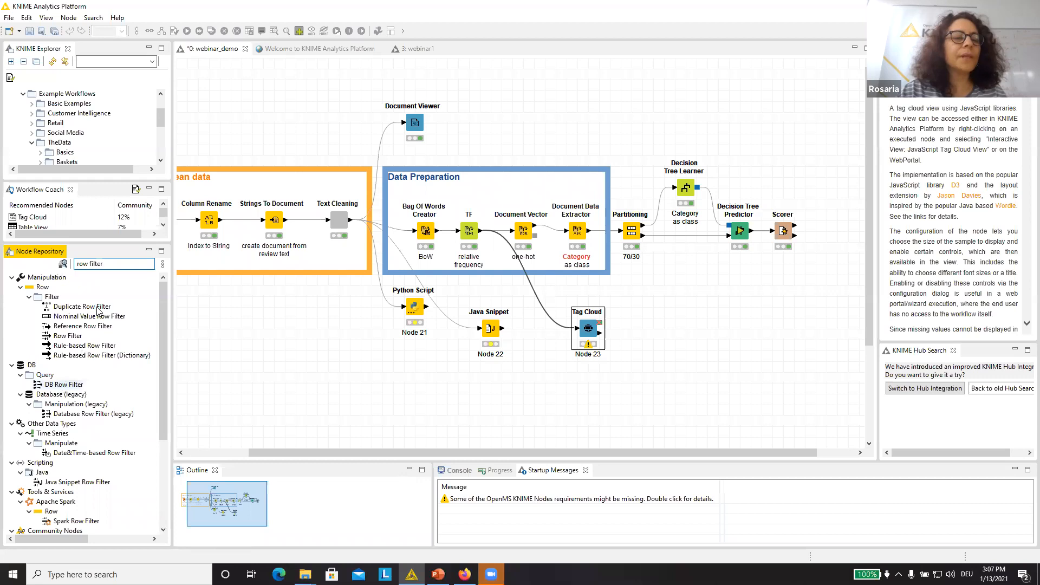
drag(70, 336, 533, 292)
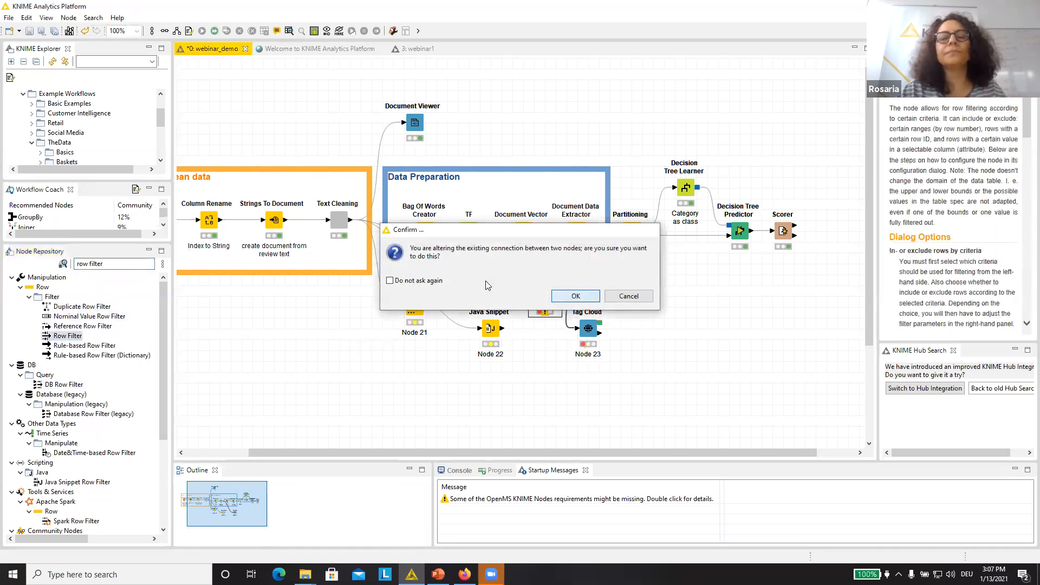
key(Return)
Step: Insert a Sorter node between the TF and Row Filter nodes and place it below the Python Script node
click(119, 266)
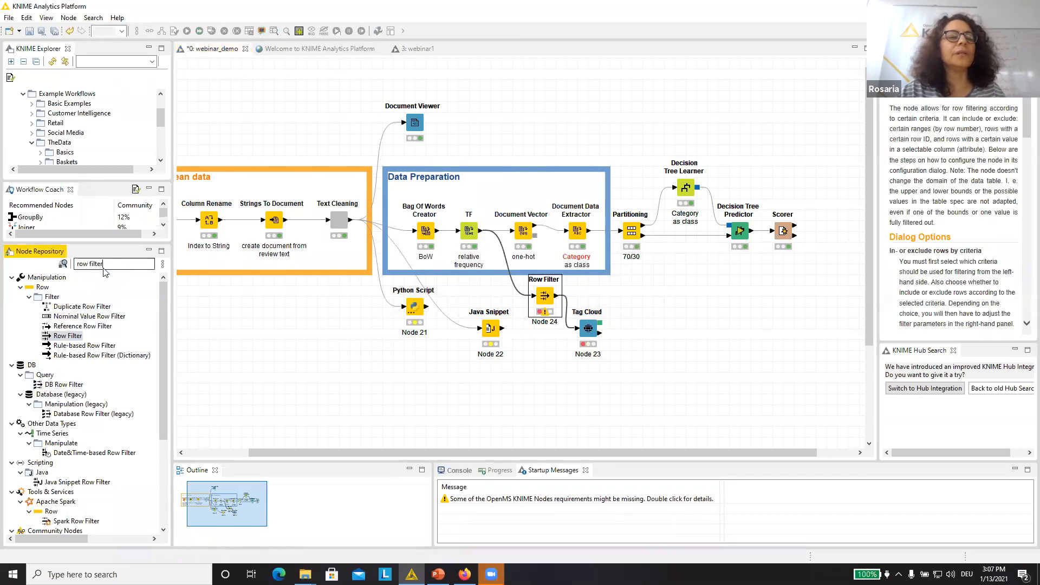
text(sorter)
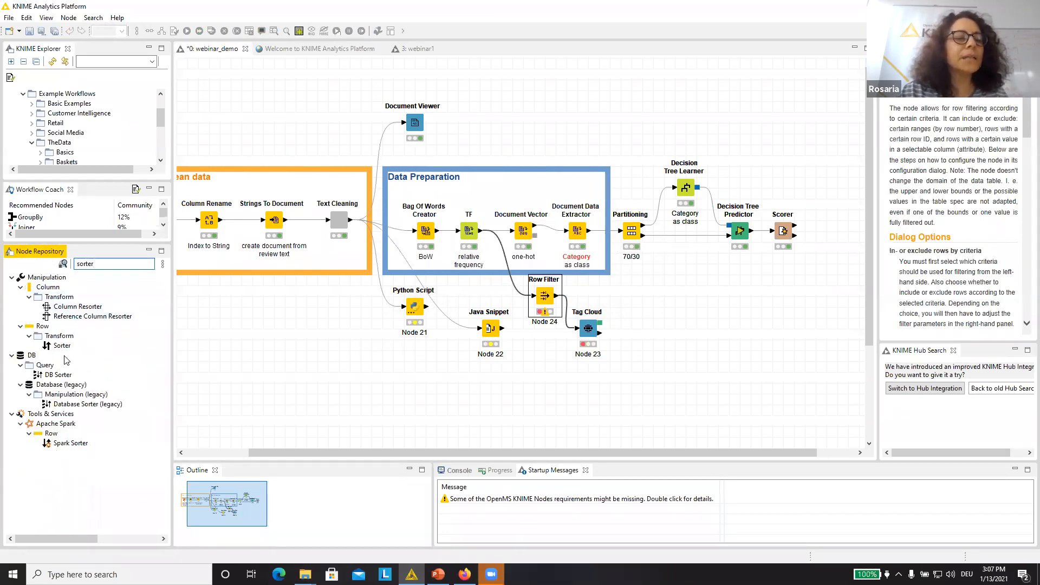
drag(62, 346, 505, 253)
click(557, 297)
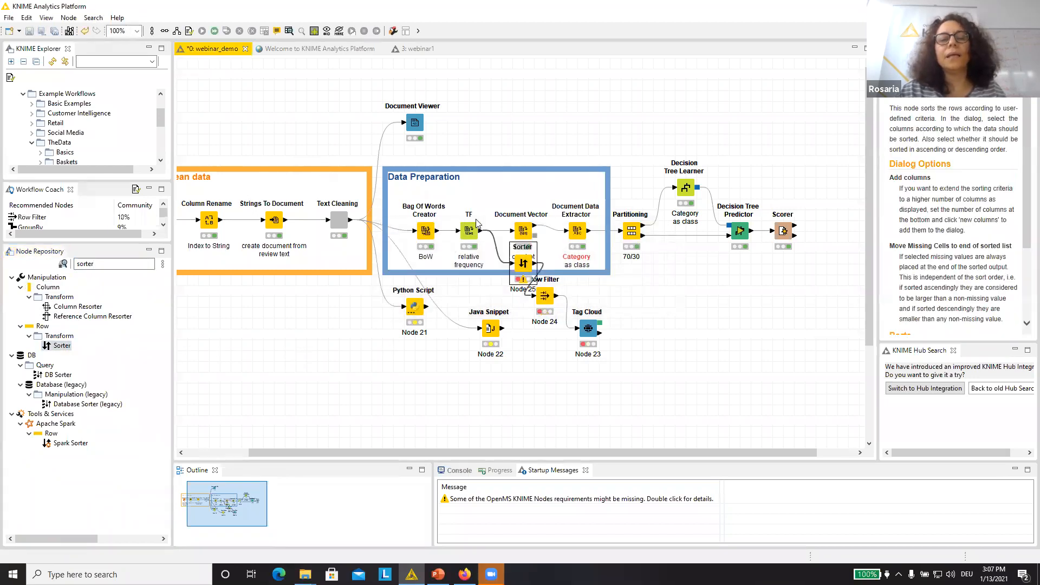
drag(454, 314, 421, 363)
Step: Configure the Sorter node to sort by the TF rel column
double_click(424, 353)
click(537, 201)
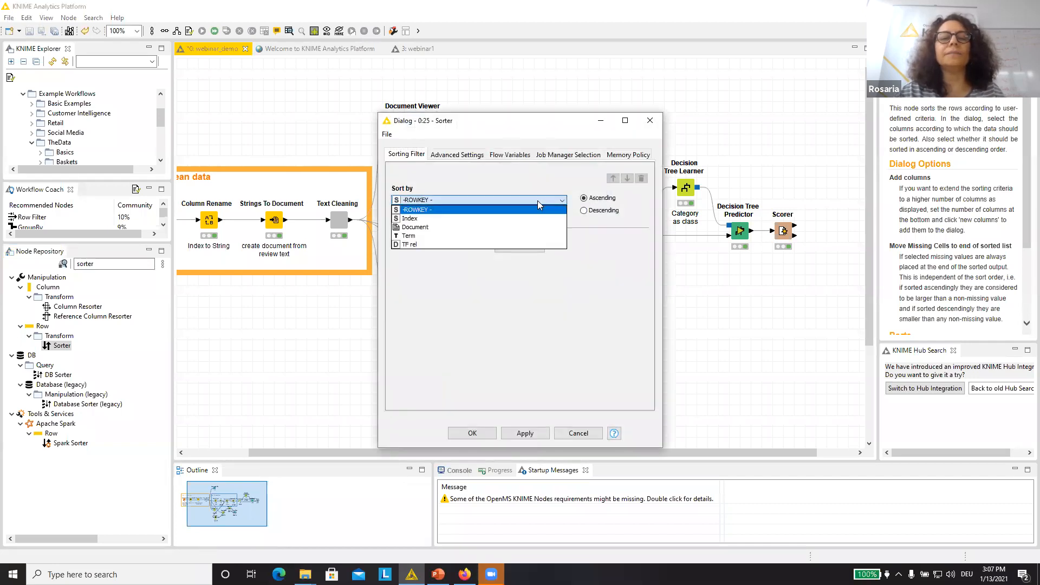
click(506, 245)
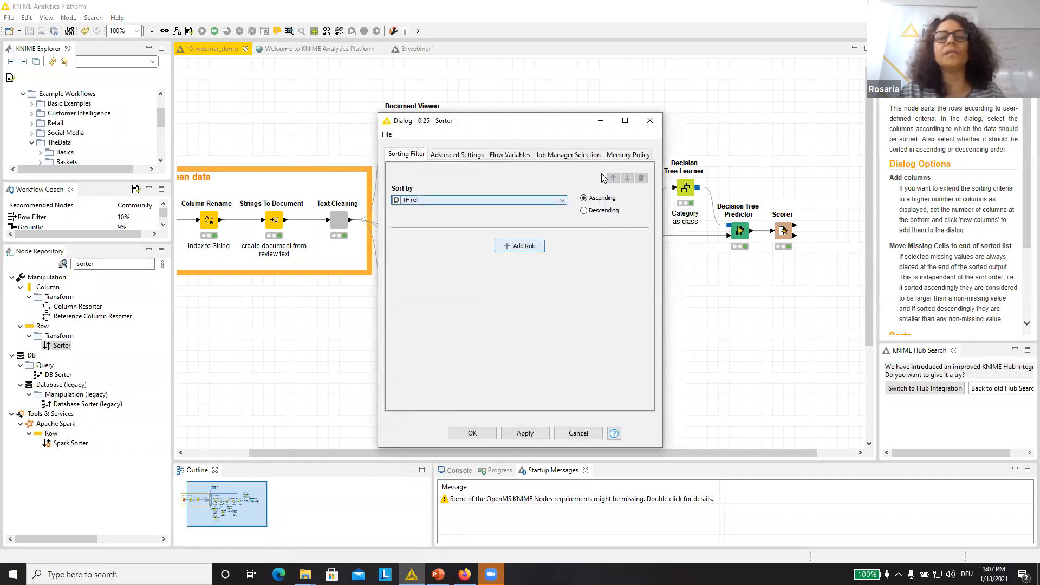
click(473, 432)
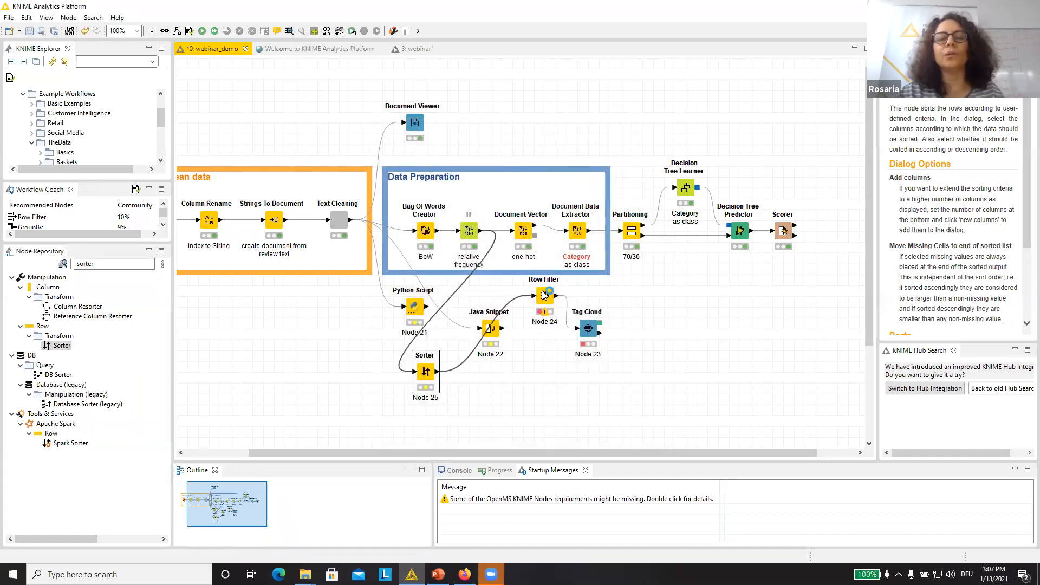
Step: Configure the Row Filter node to include rows by number, with 500 as the last row number
double_click(545, 294)
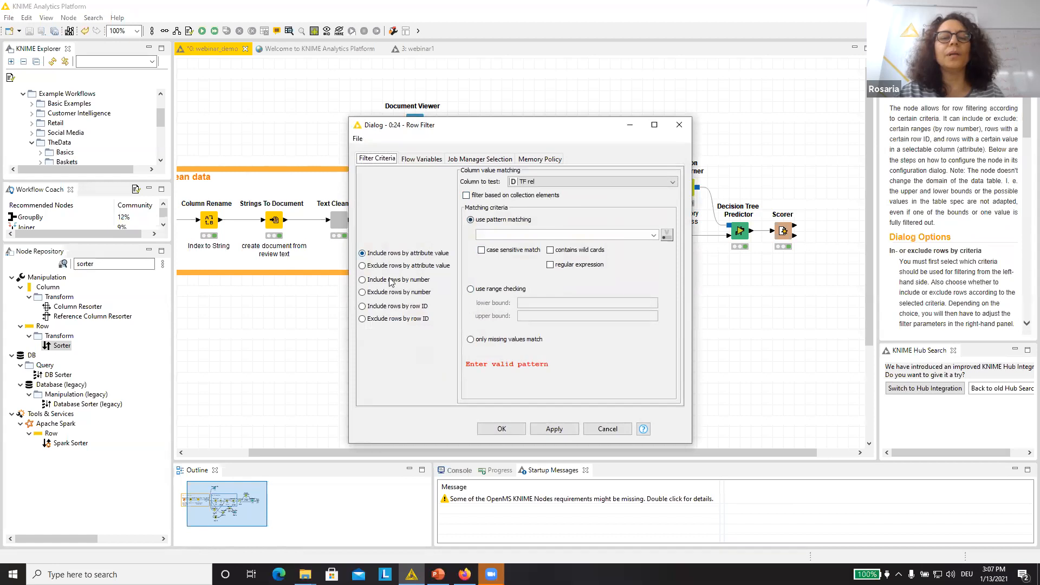
click(390, 280)
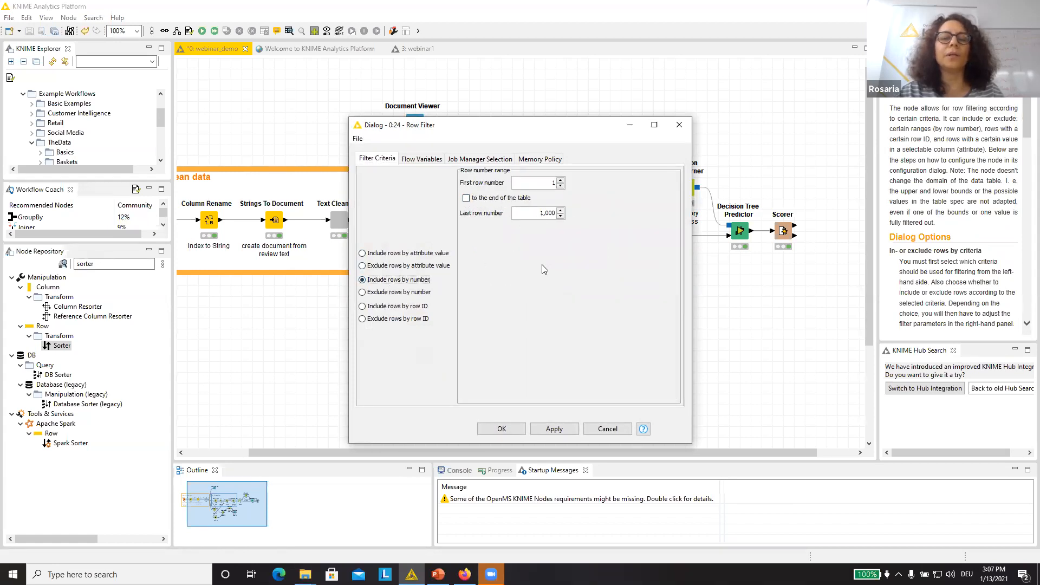
drag(539, 213, 554, 215)
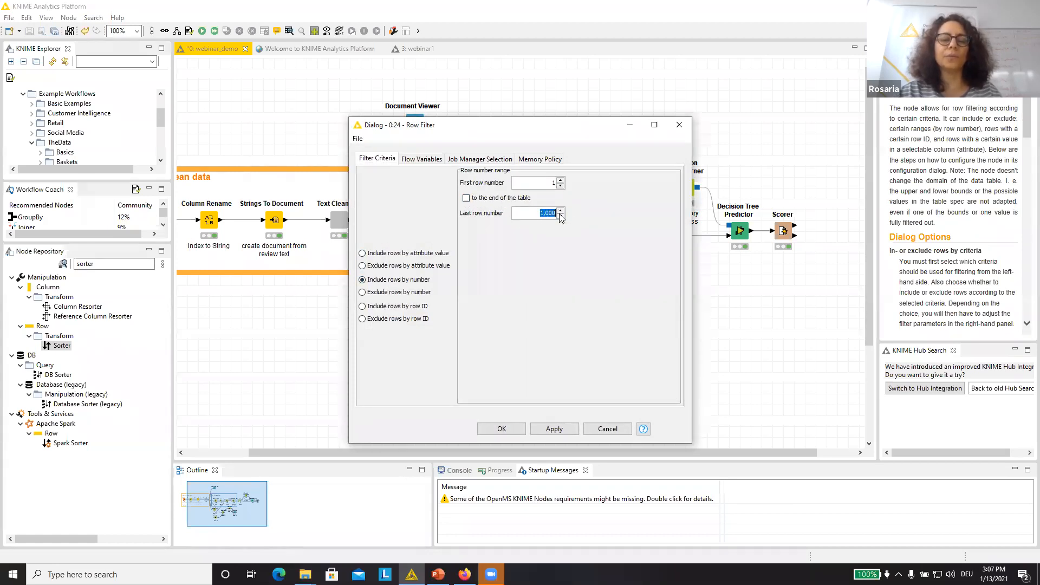
text(500)
click(502, 429)
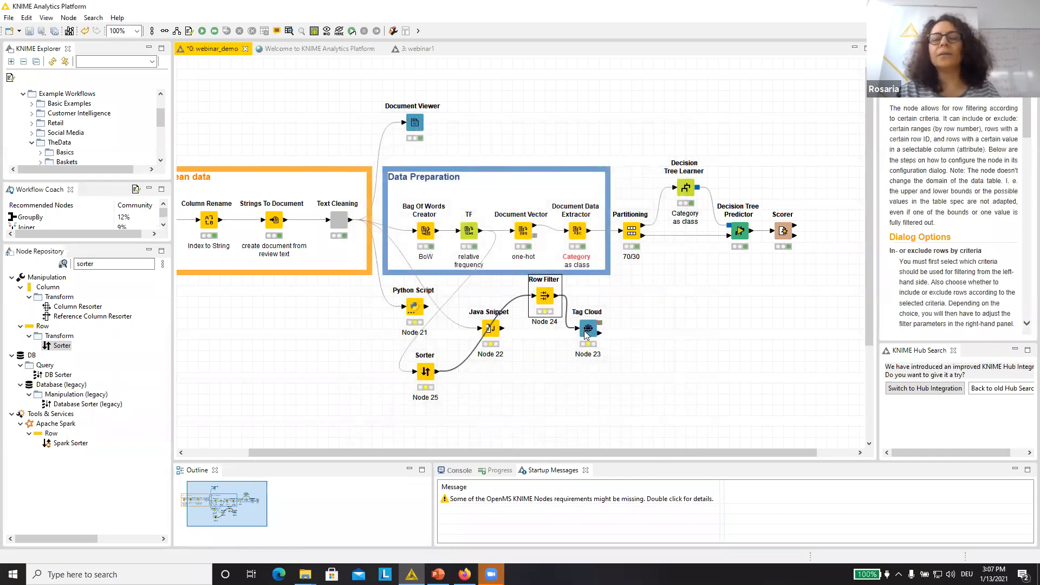
Step: Execute the Tag Cloud node and examine its interactive JavaScript view, widening the view window slightly
right_click(586, 334)
click(672, 84)
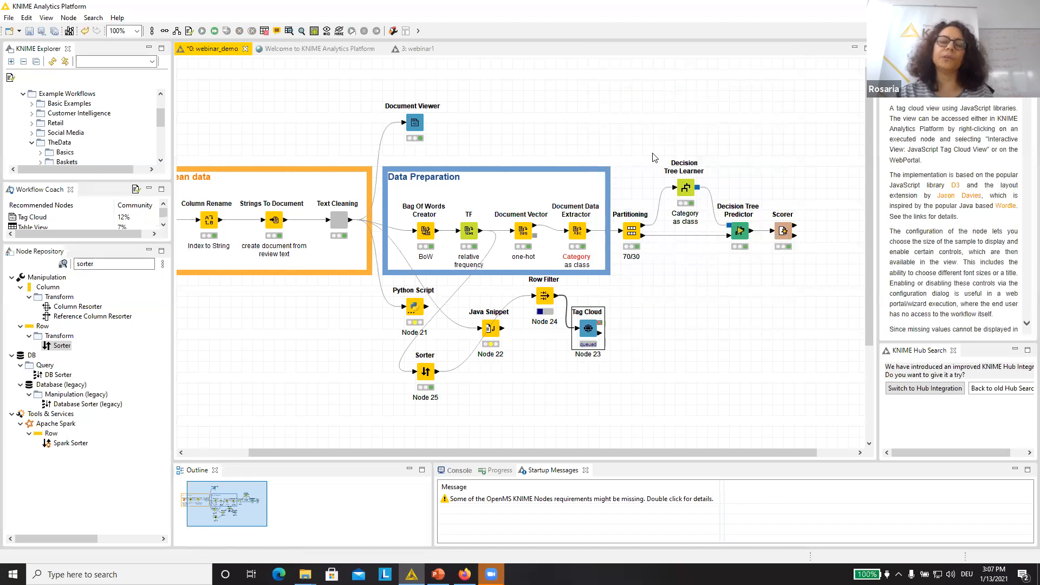
right_click(588, 328)
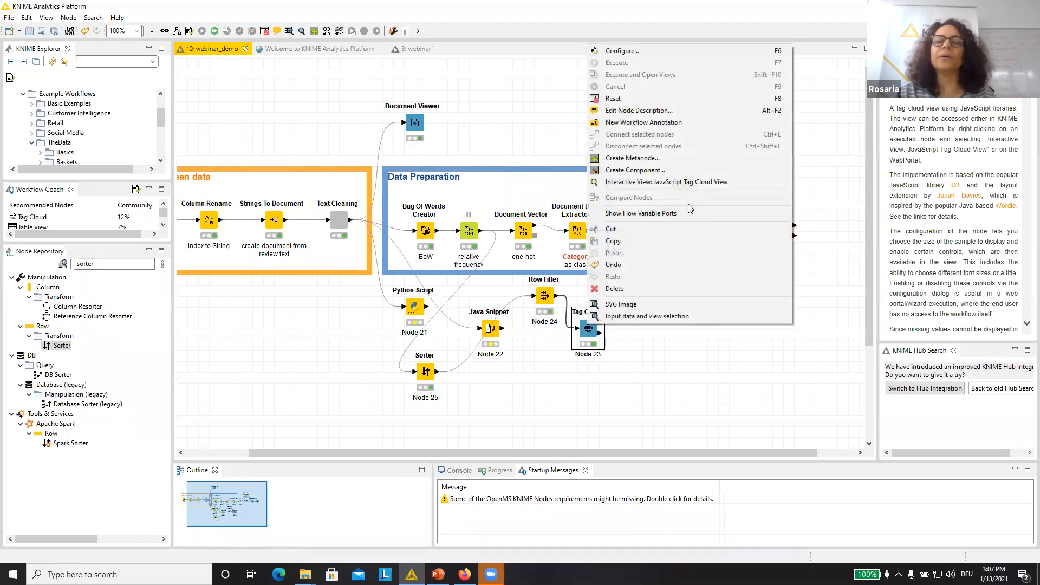
click(684, 186)
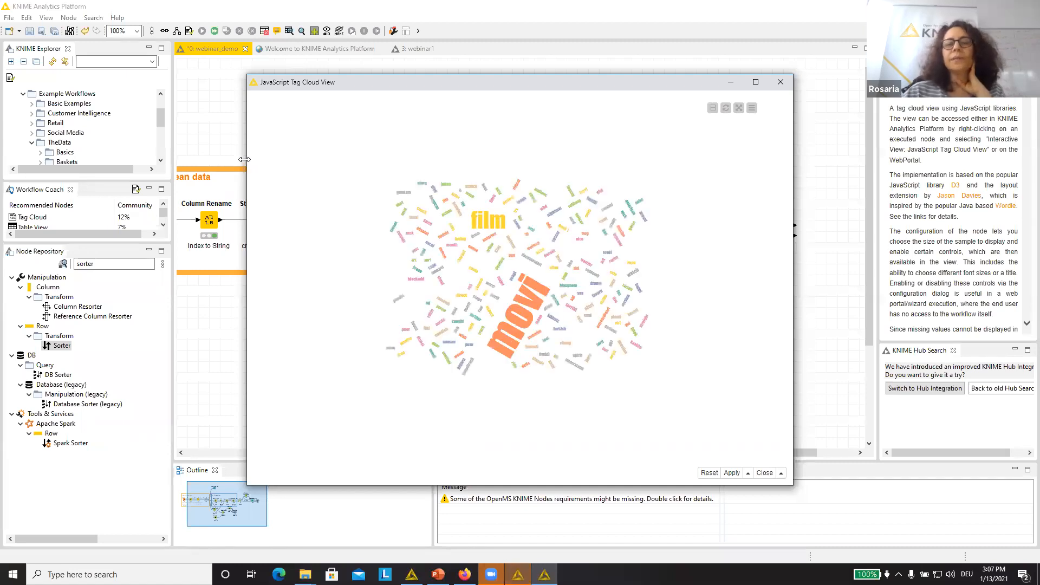
drag(244, 160, 236, 162)
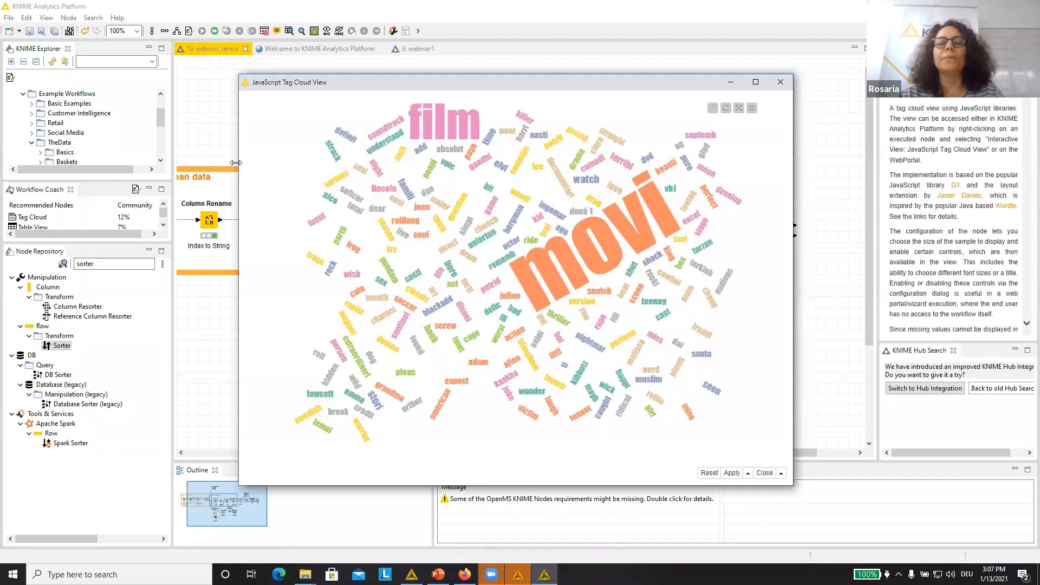
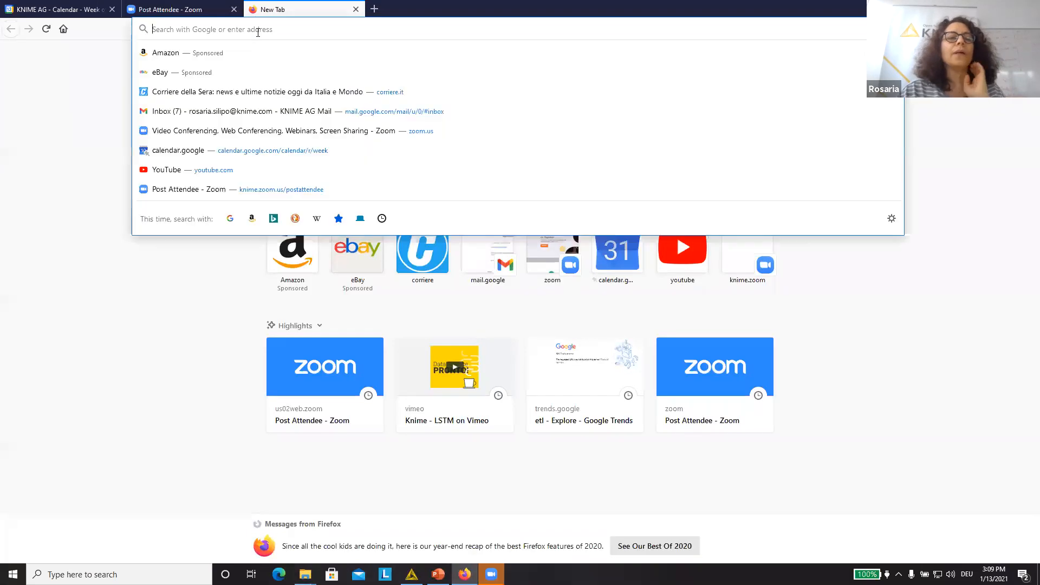
text(www.knime.co)
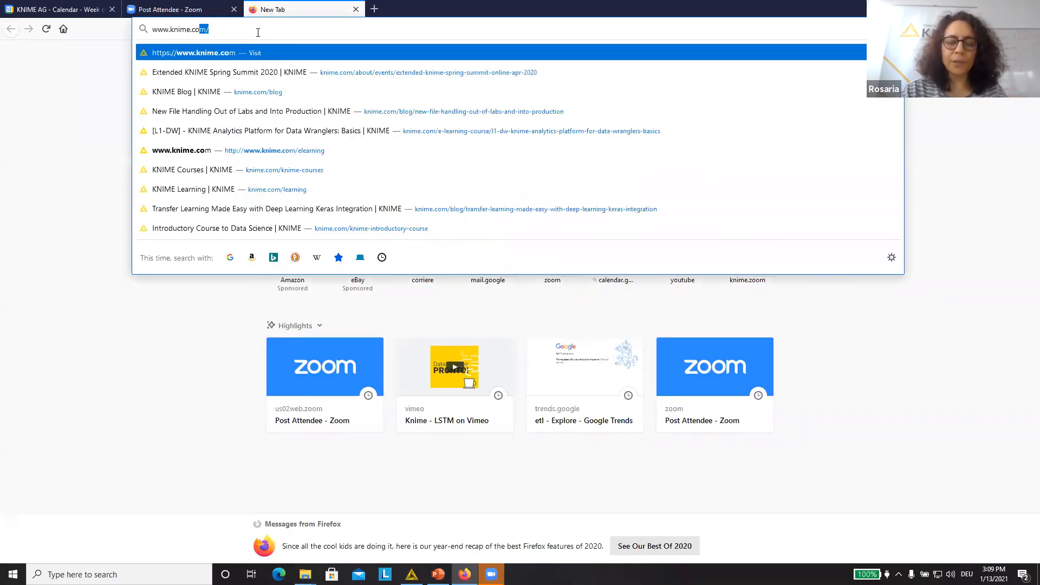
key(Return)
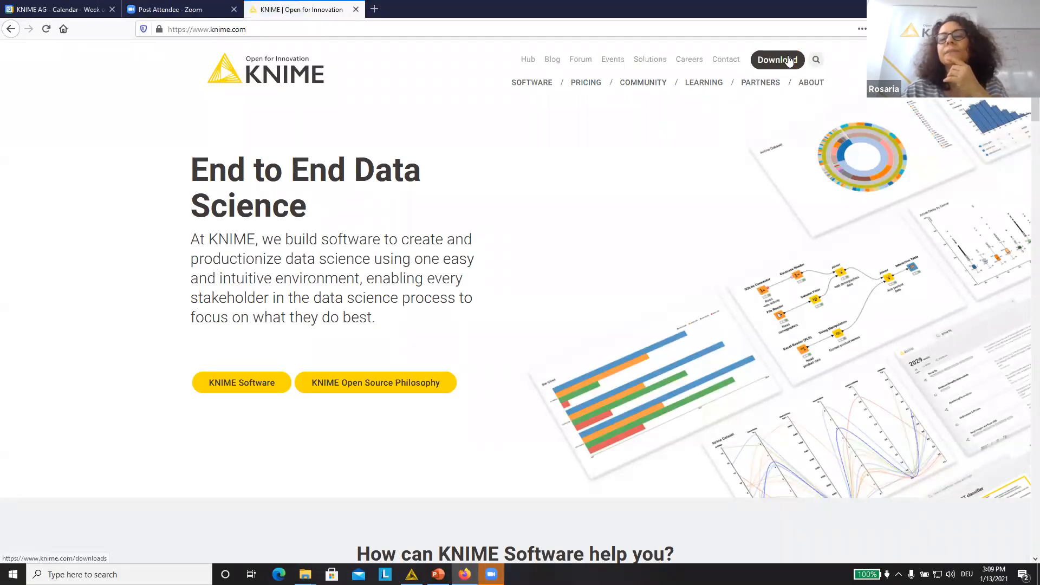
click(772, 66)
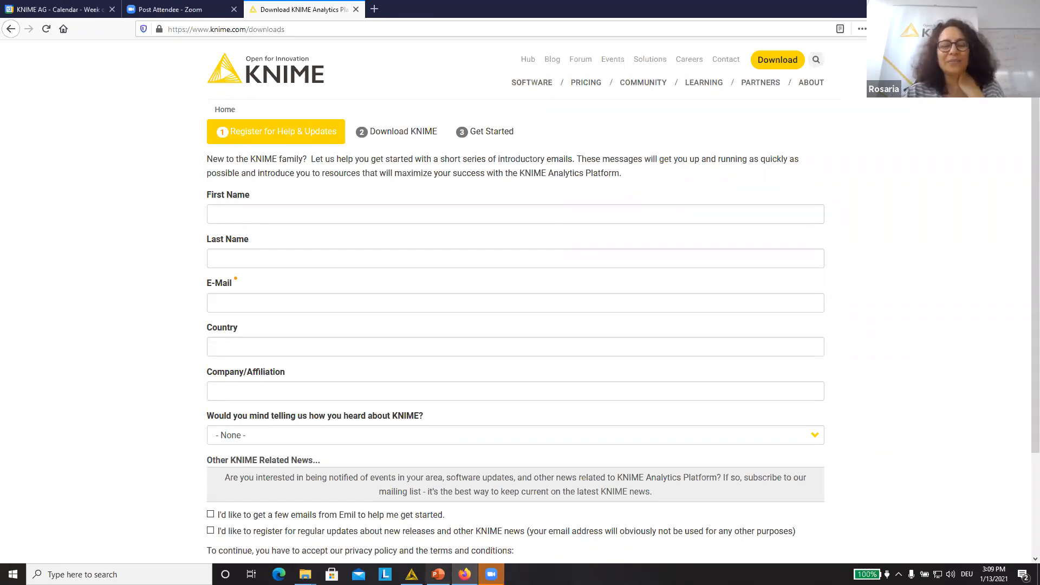
Step: Switch back to KNIME Analytics Platform and add a Rule Engine node below the Text Cleaning node
click(412, 574)
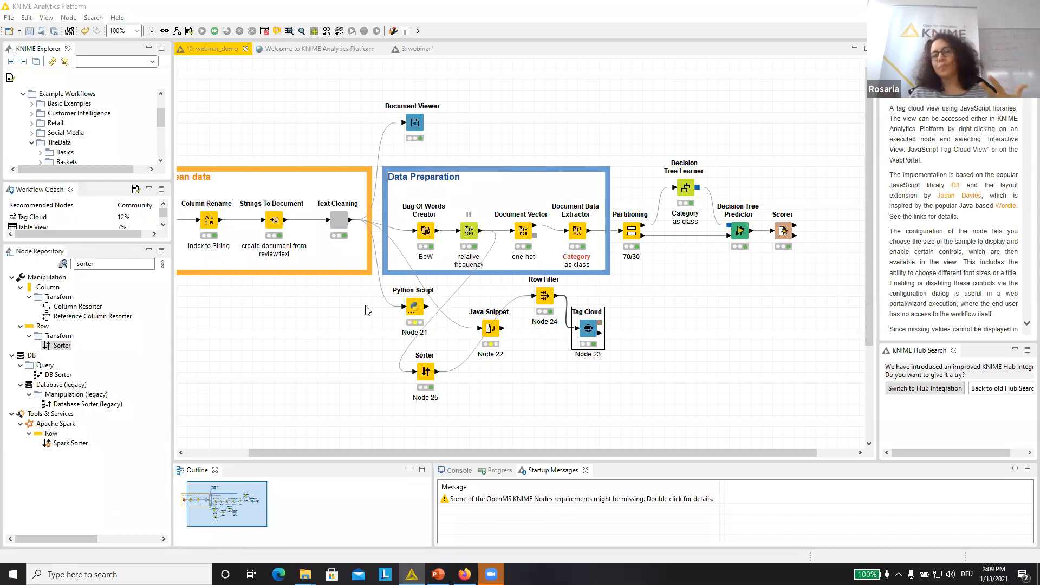
double_click(122, 266)
text(rul)
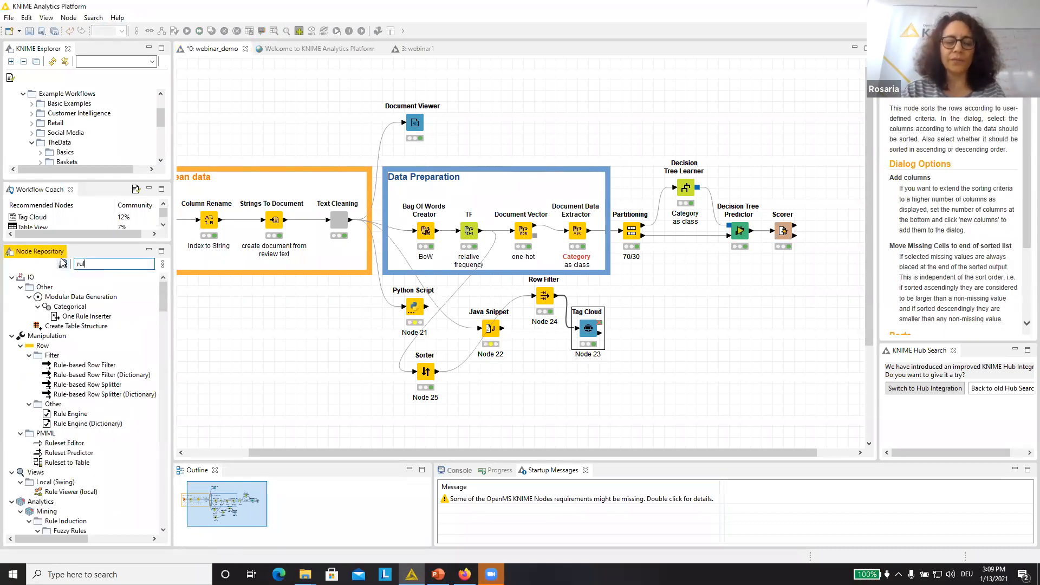
text(e engine)
drag(64, 308, 339, 307)
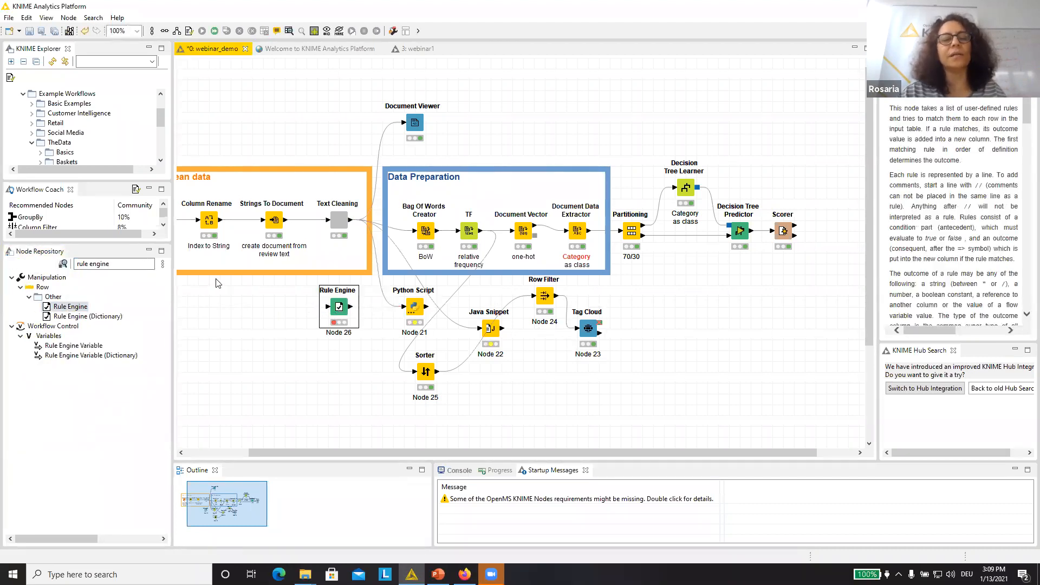
Step: Find the Math Formula node in the repository and place it below the Rule Engine node
click(78, 264)
text(math formua)
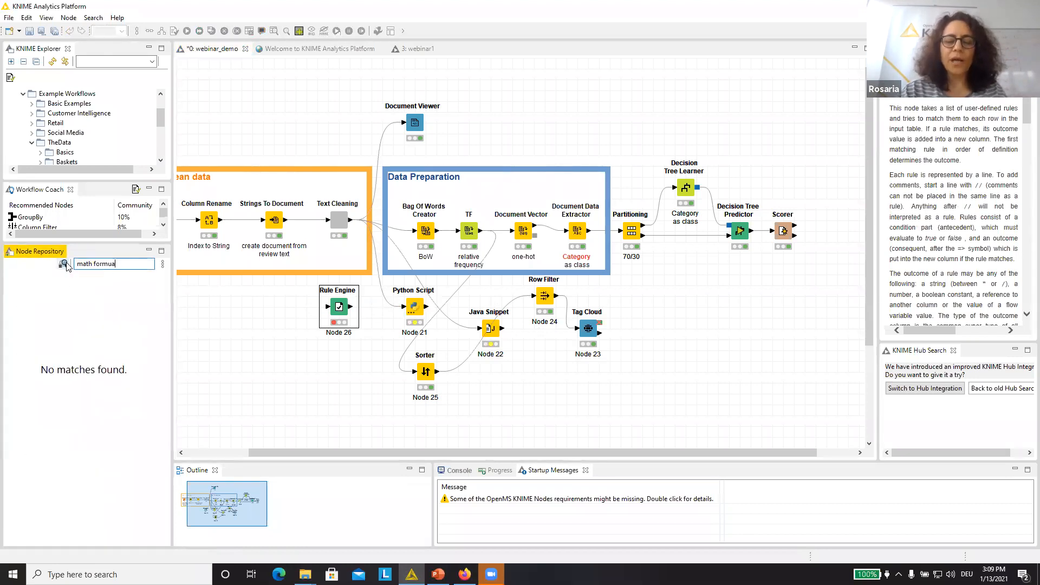
text(l)
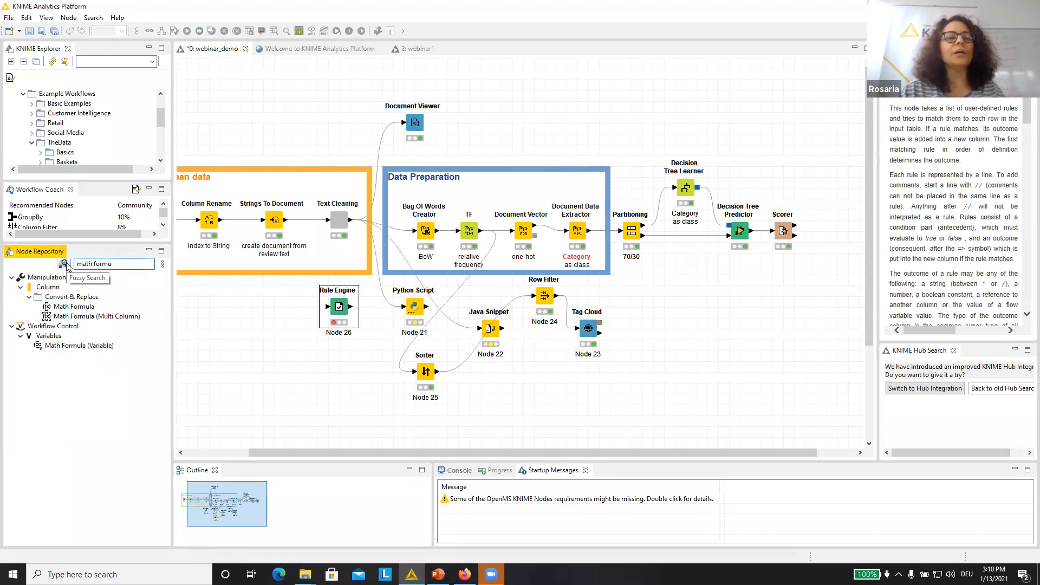
drag(70, 307, 338, 384)
Step: Connect the Text Cleaning output to the Rule Engine node and open the Rule Engine's configuration
drag(351, 222, 329, 308)
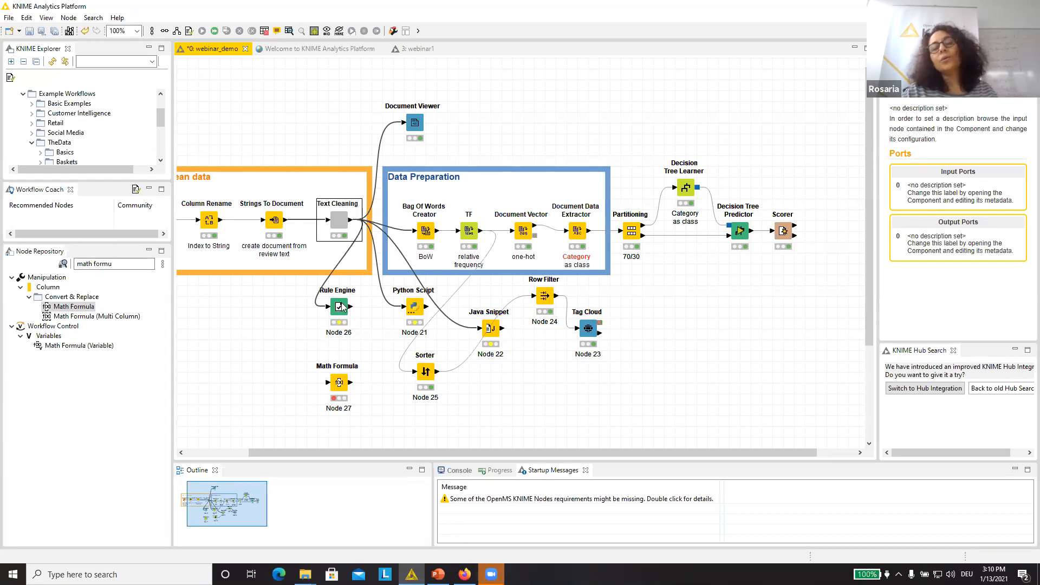
double_click(339, 307)
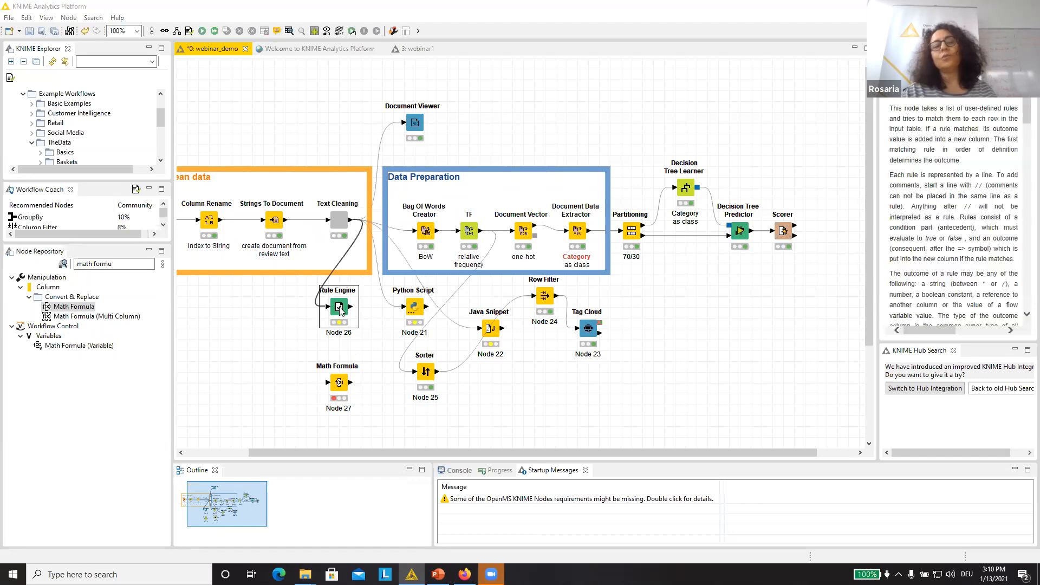
click(460, 366)
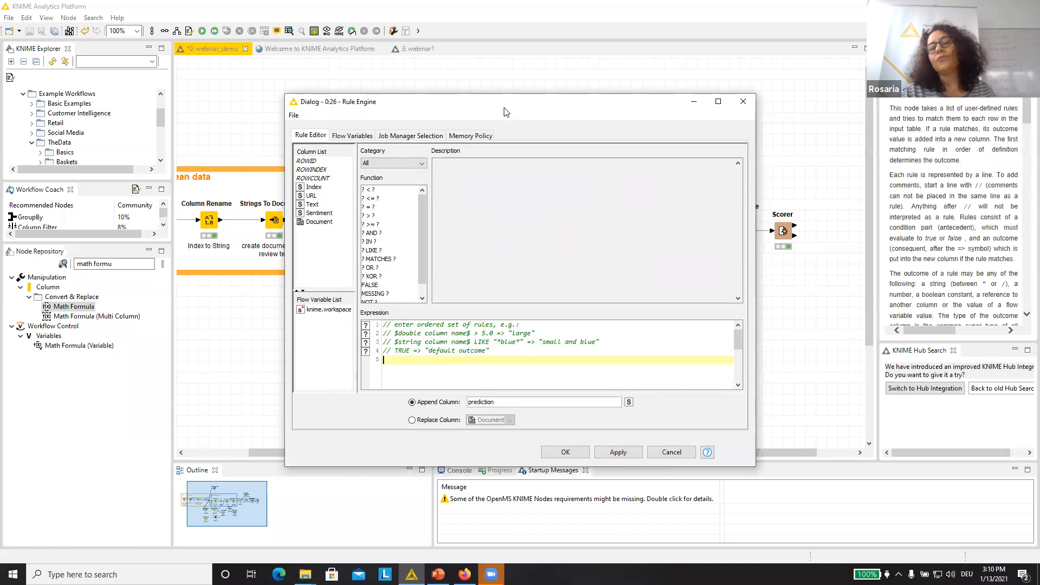
drag(516, 110, 640, 104)
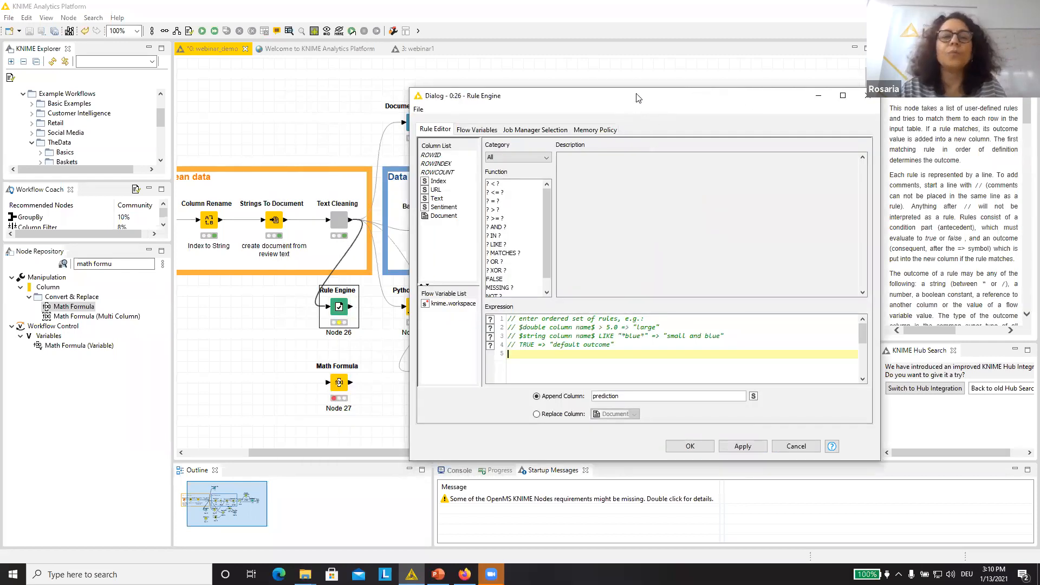
drag(640, 99, 491, 85)
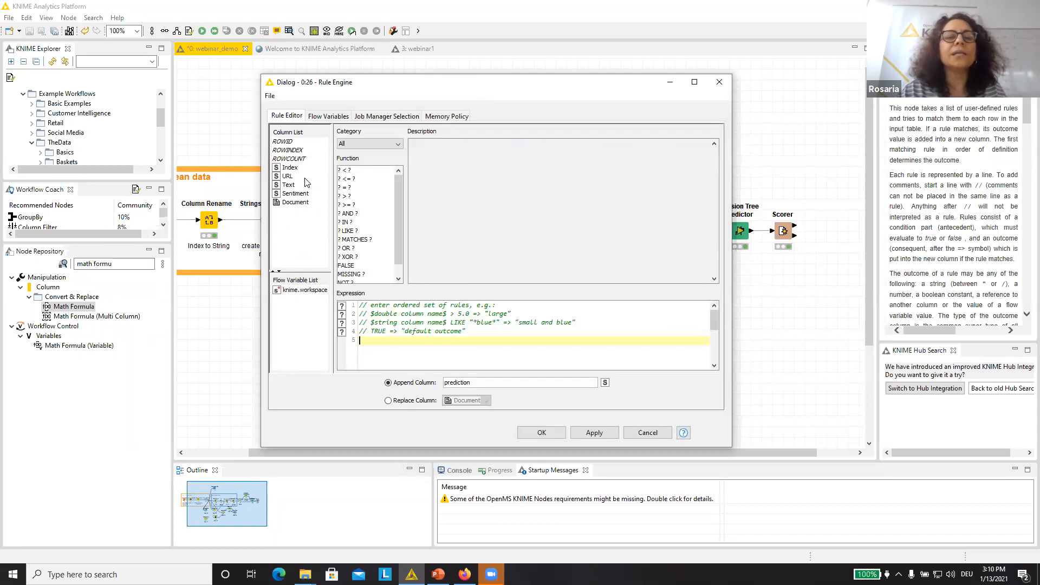
Step: Write the Rule Engine rules $Sentiment$ = "POS" => 1 and TRUE => 0
double_click(295, 194)
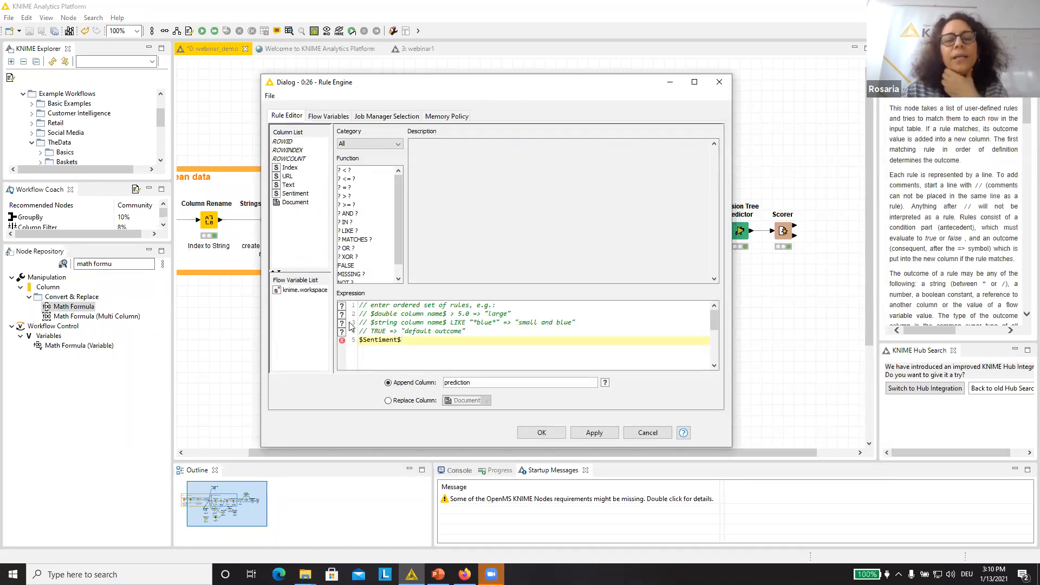
text(= "POS")
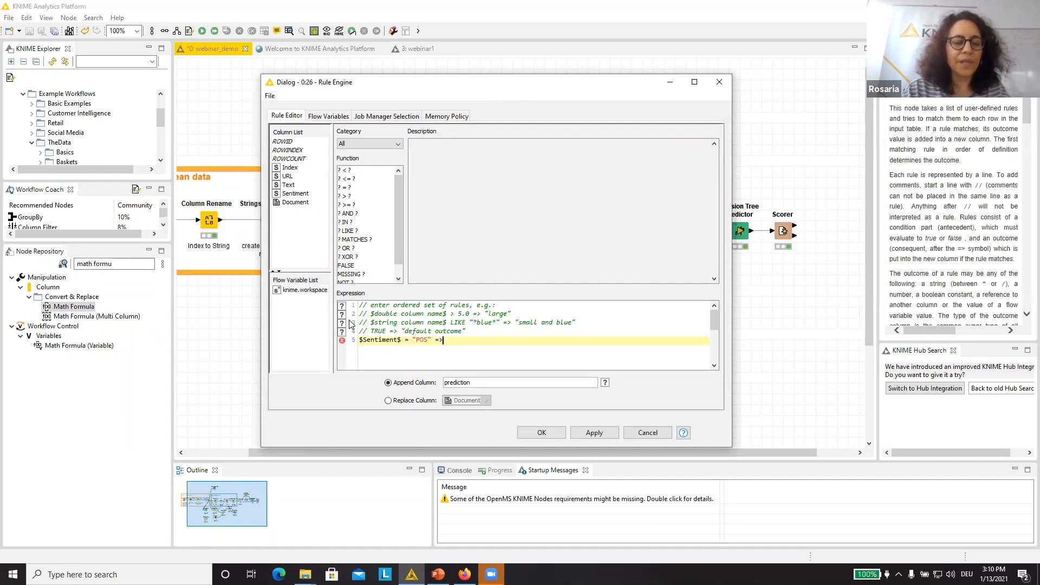
text( => 1)
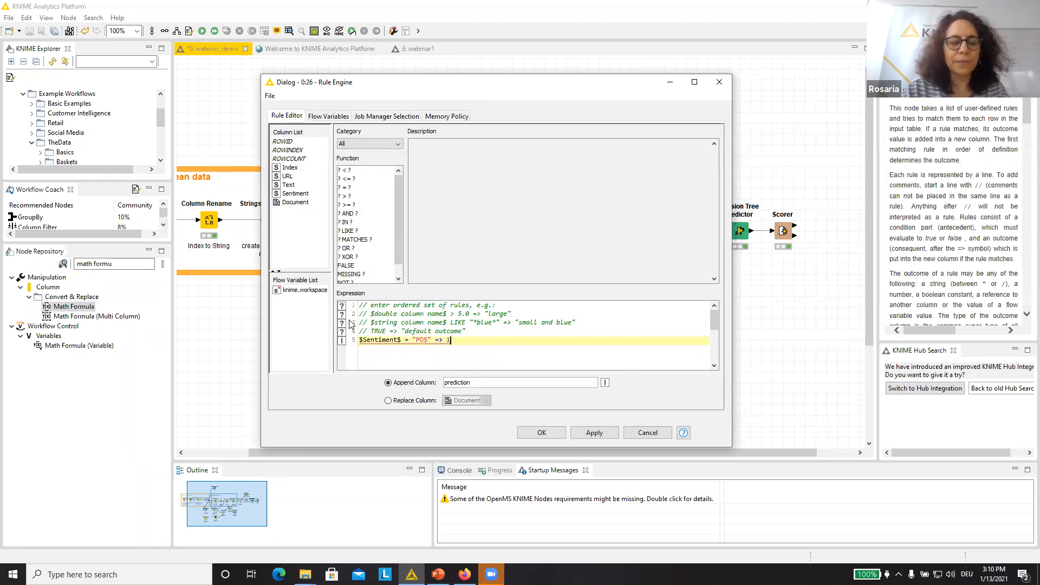
key(Return)
text(TRUE => 0)
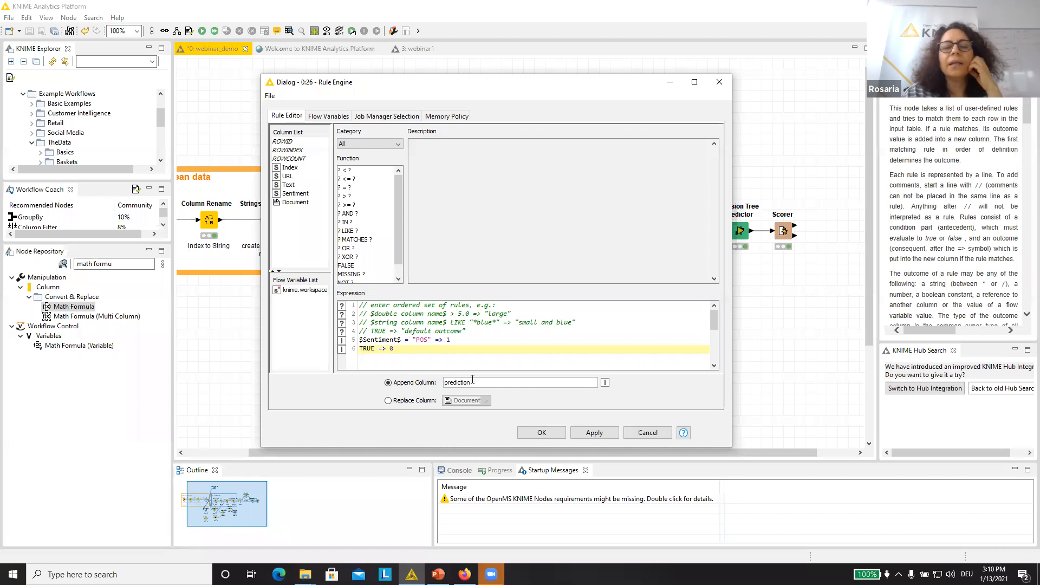
Step: Name the Rule Engine's appended column score, apply the configuration and execute the node
drag(472, 383, 441, 384)
text(score)
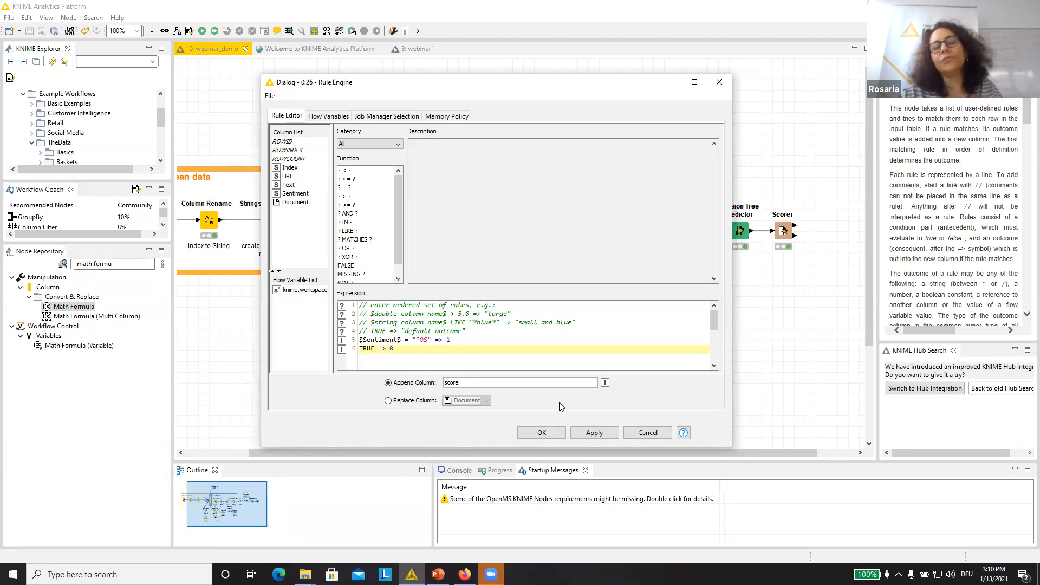
click(541, 432)
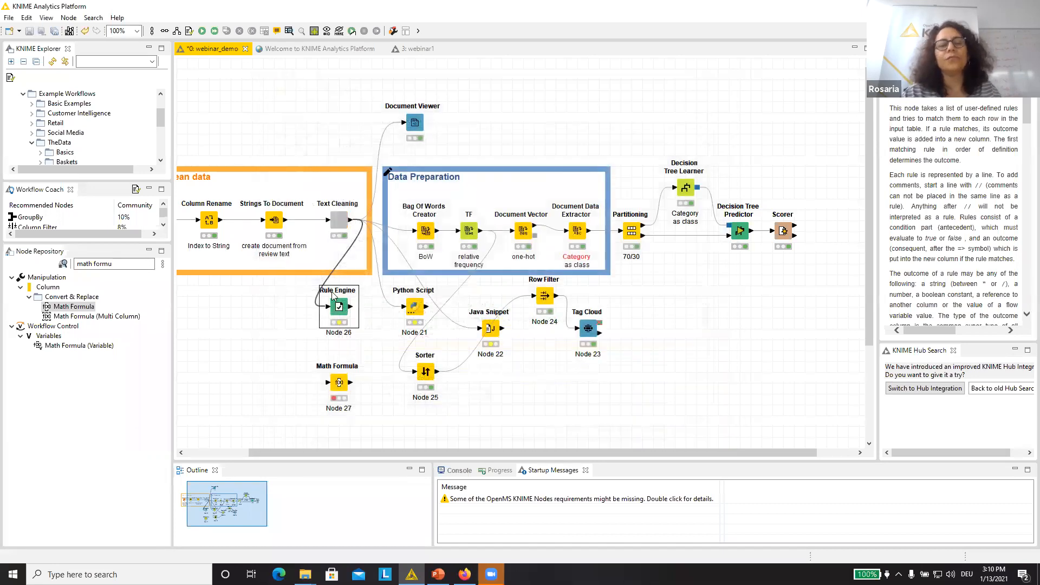
right_click(340, 307)
click(375, 326)
Step: Open the Rule Engine's classified values and compare the Sentiment and score columns, then close the table
right_click(348, 310)
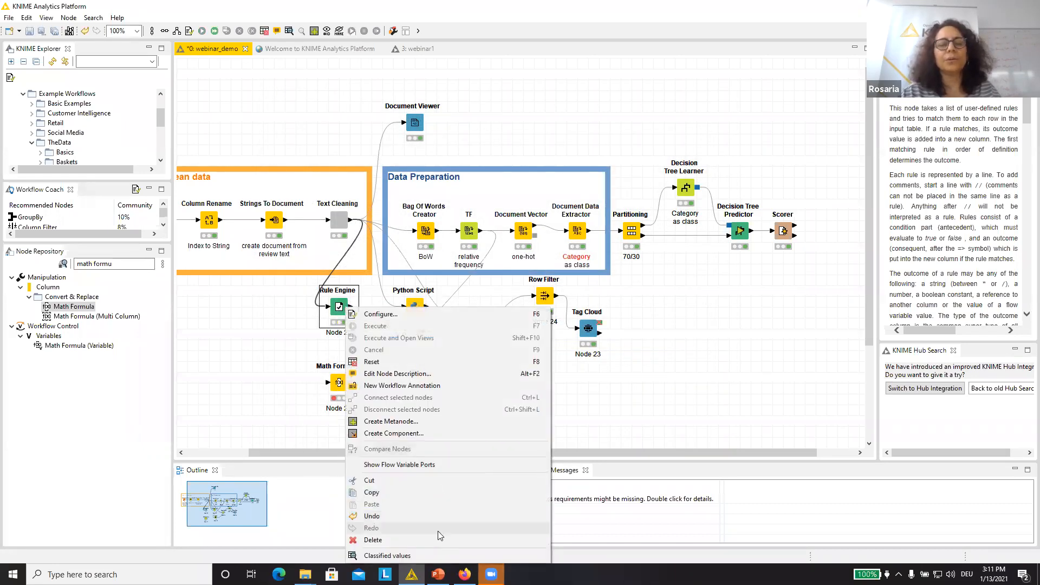
click(435, 557)
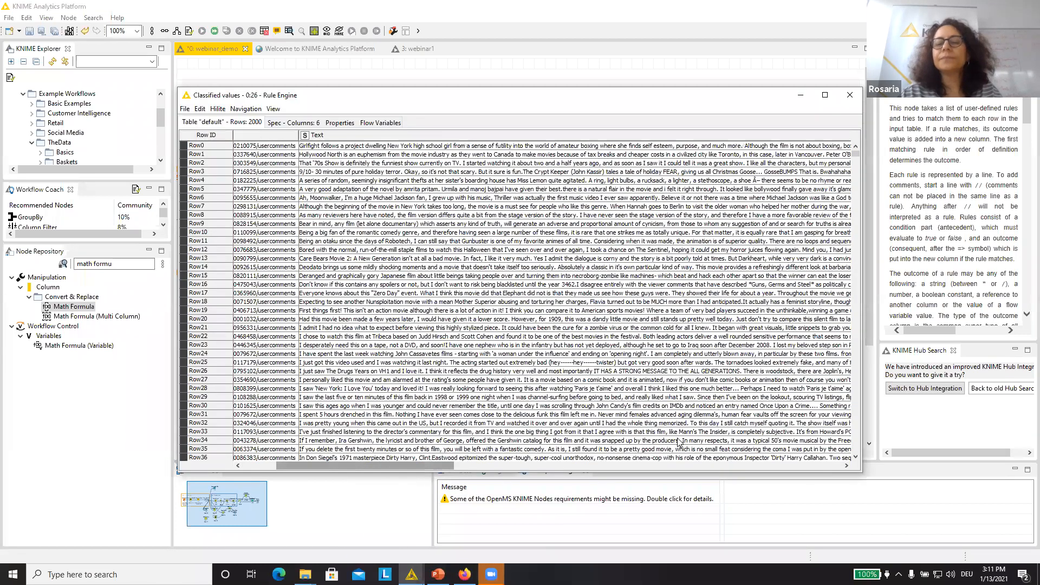
drag(680, 443, 1003, 119)
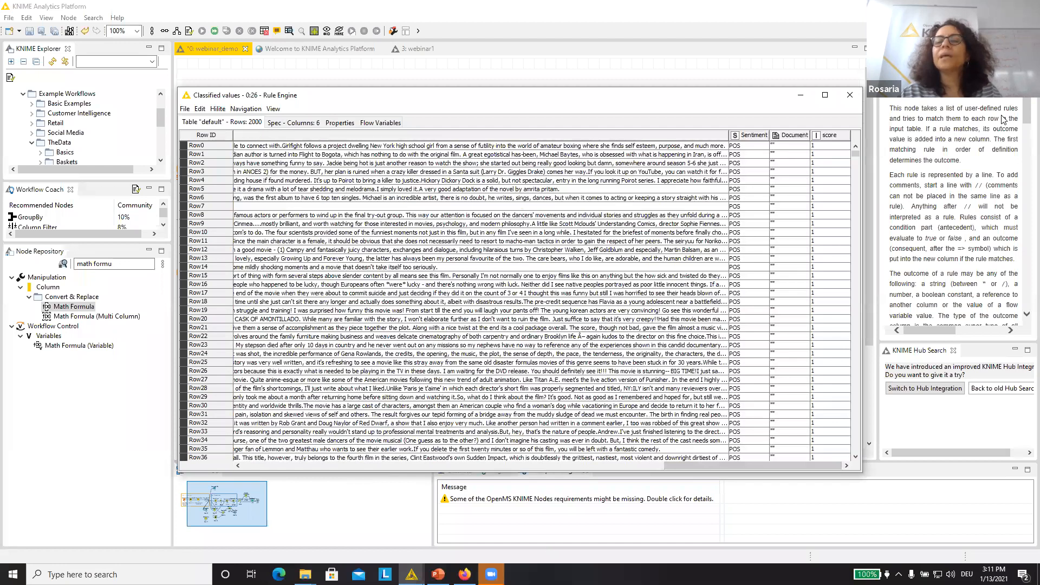
click(965, 107)
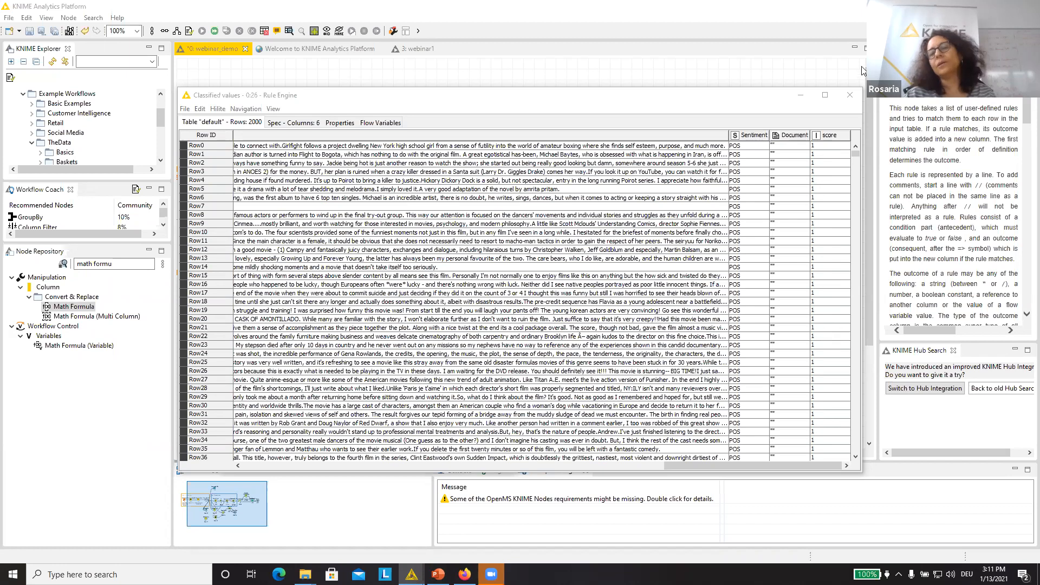
click(854, 95)
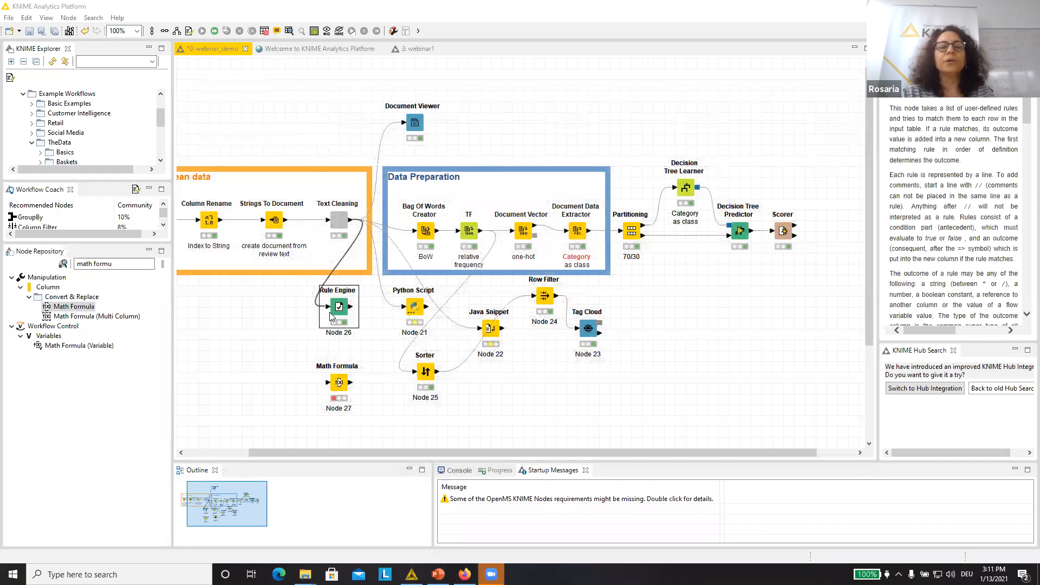
Step: Reopen the Rule Engine's configuration and extend the POS rule with the condition AND $Index$ = "0000"
double_click(339, 307)
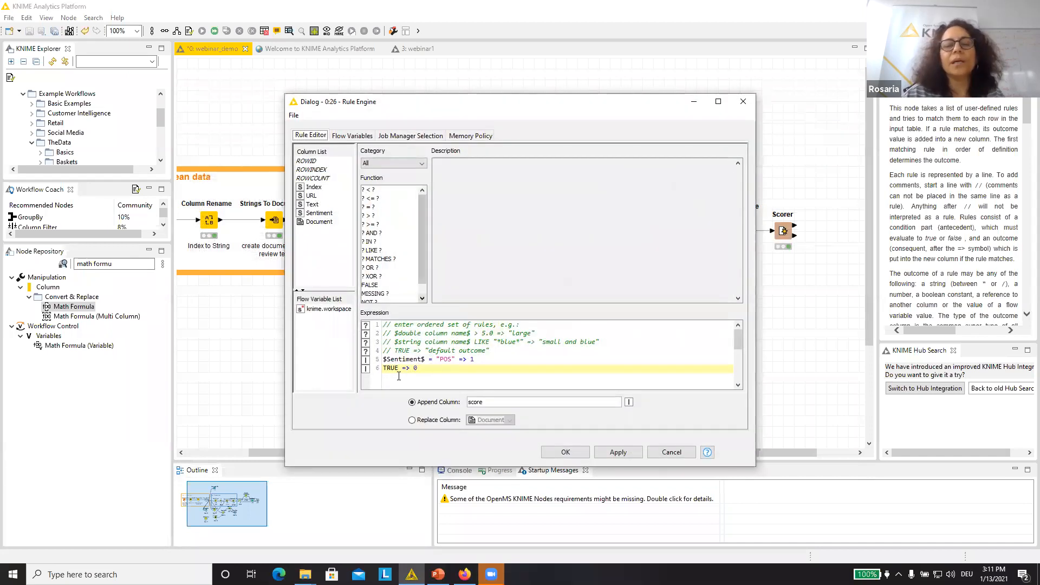
click(384, 359)
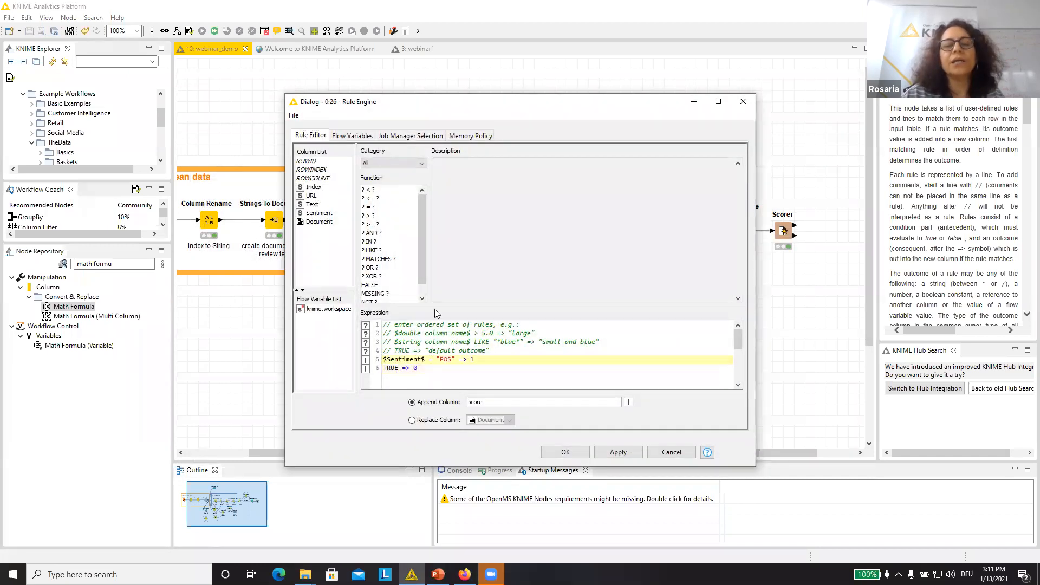
click(379, 259)
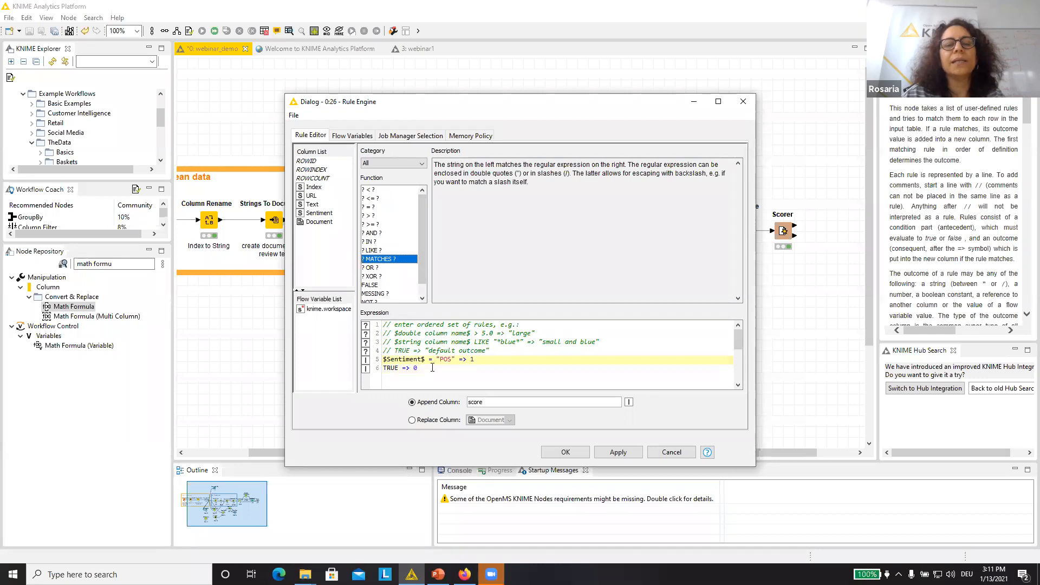
text(AND)
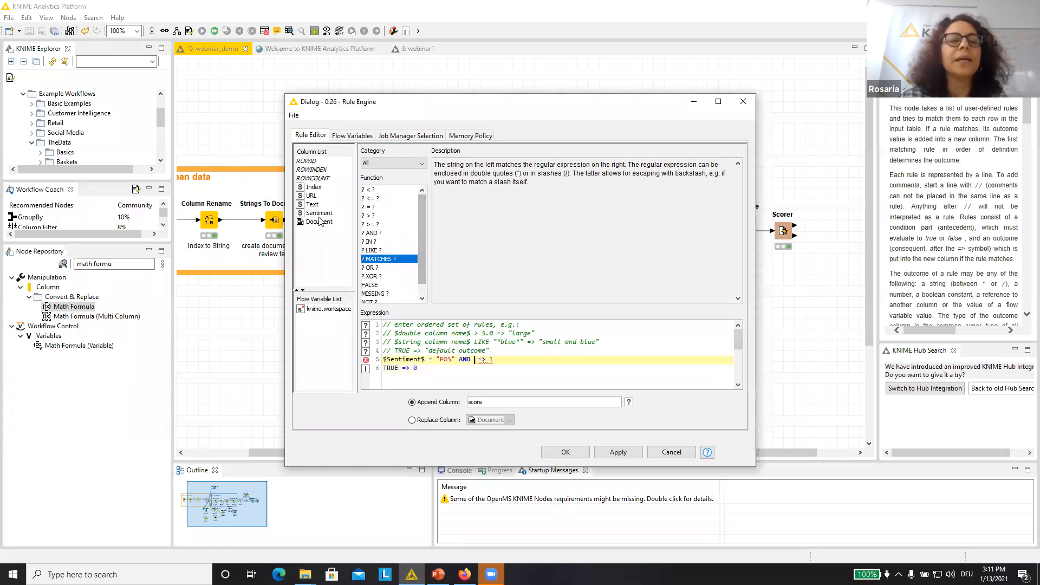
click(313, 190)
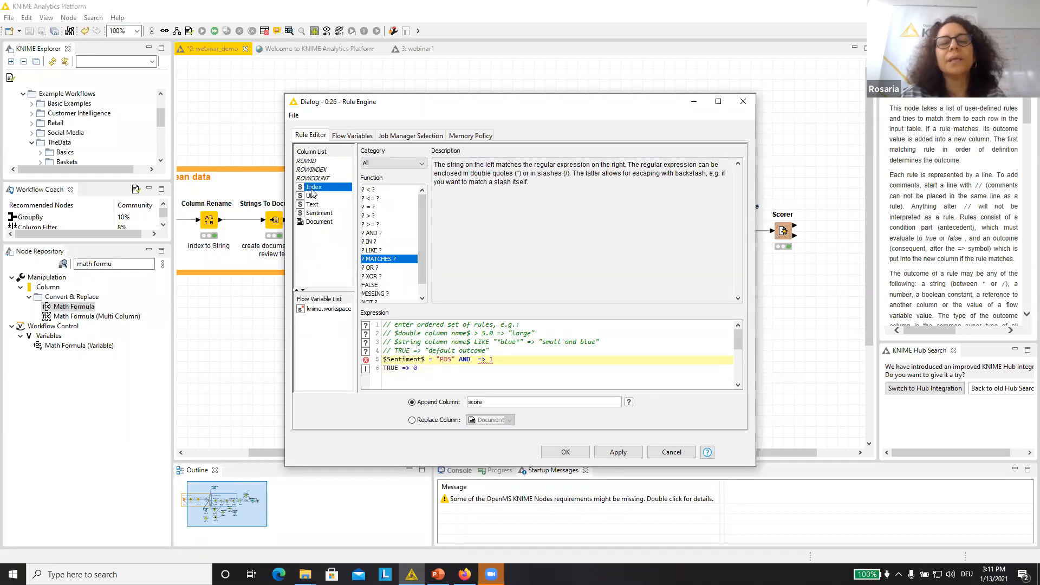
double_click(313, 191)
text(=)
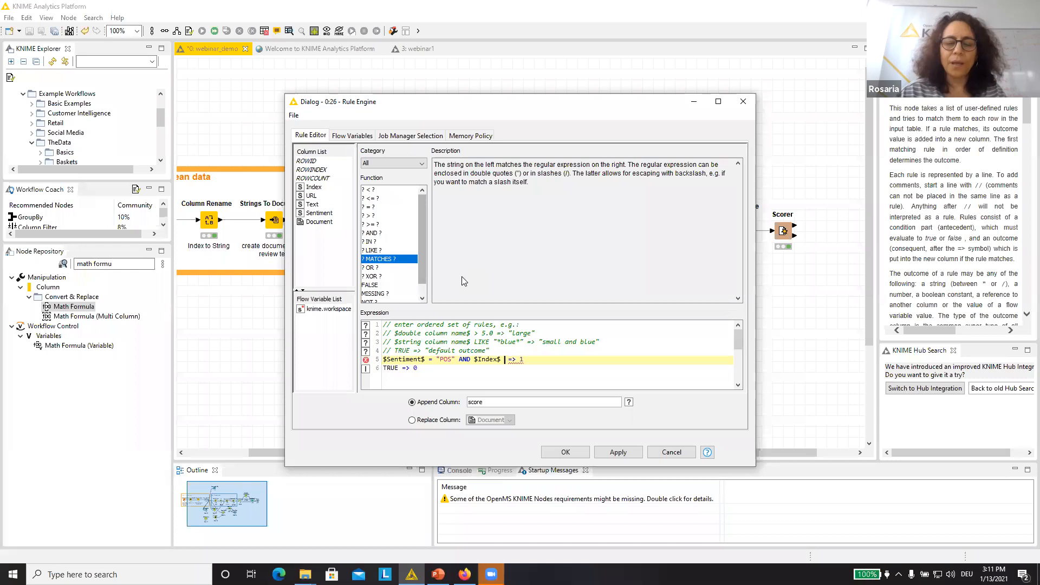
text( 0000 =)
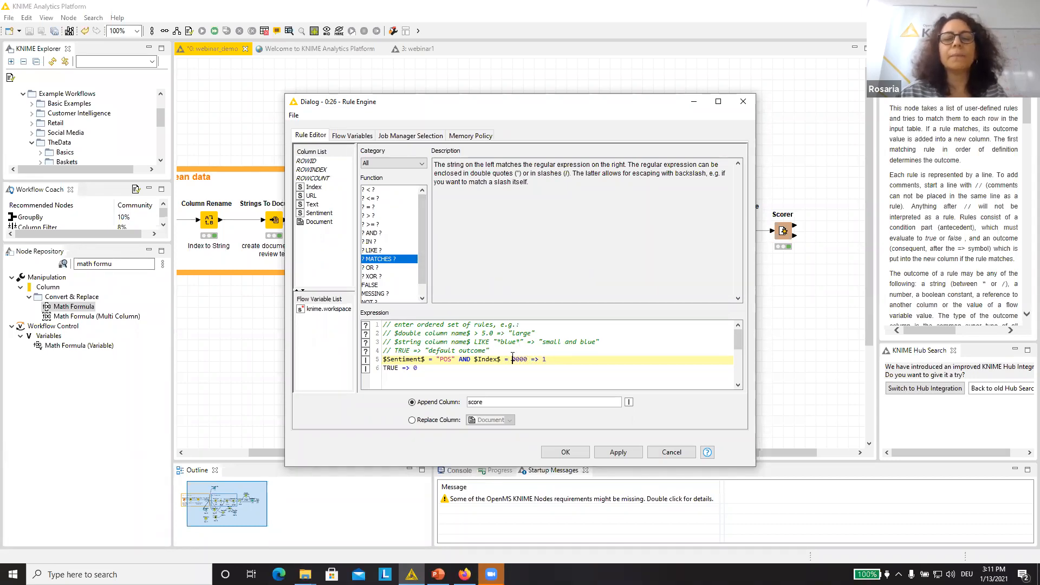
text(")
click(533, 361)
text(")
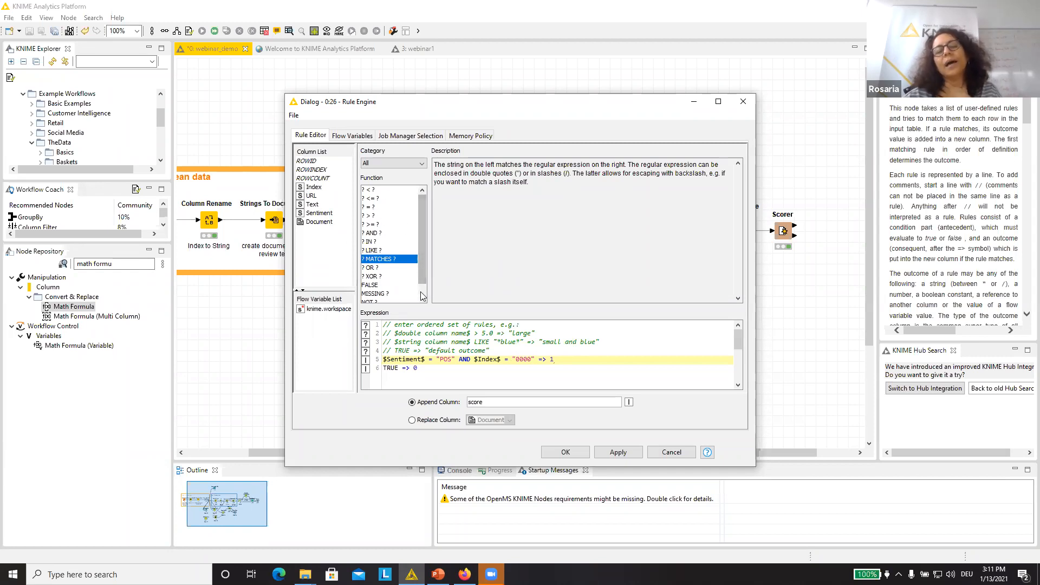
Step: Review the LIKE function's description and the parts of the extended rule, then discard the Rule Engine edits
scroll(422, 295, down, 1)
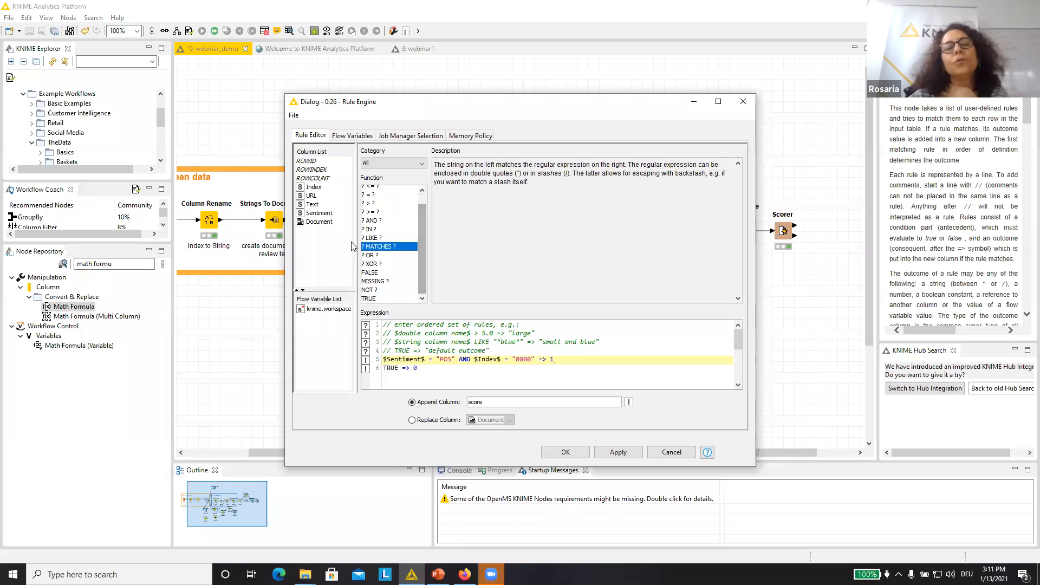
click(375, 238)
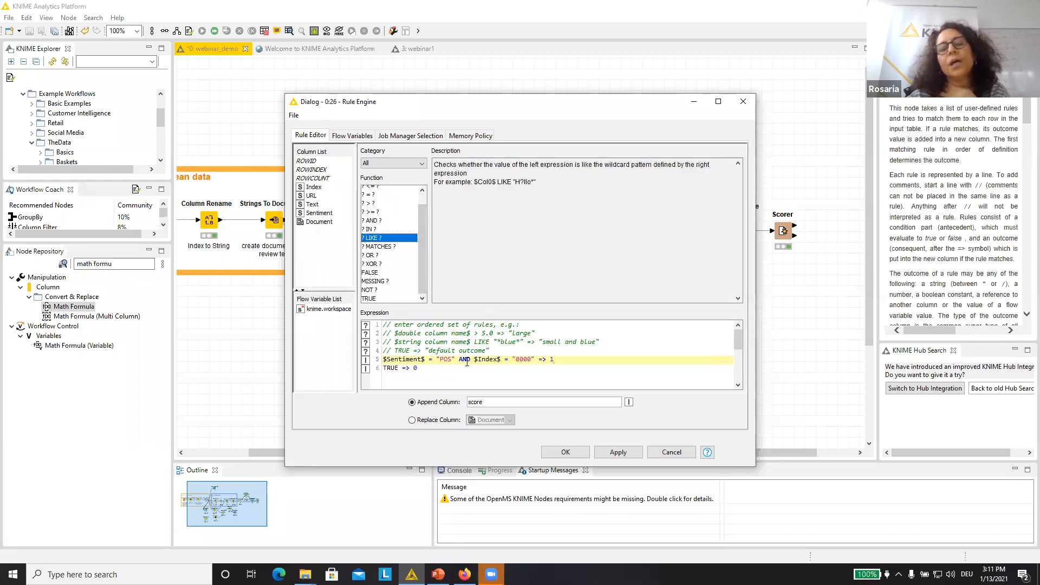
drag(383, 351, 488, 352)
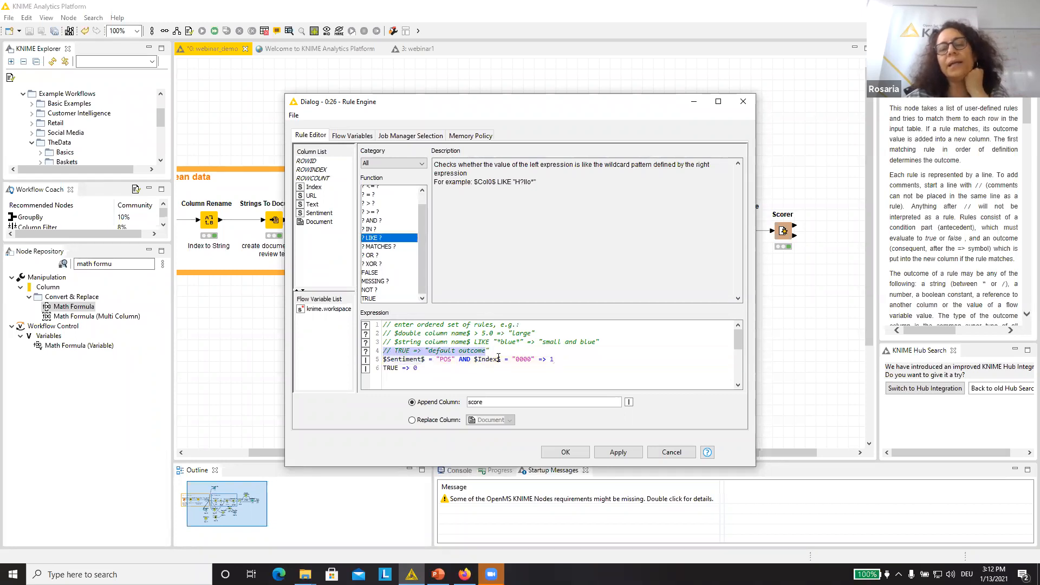
click(502, 359)
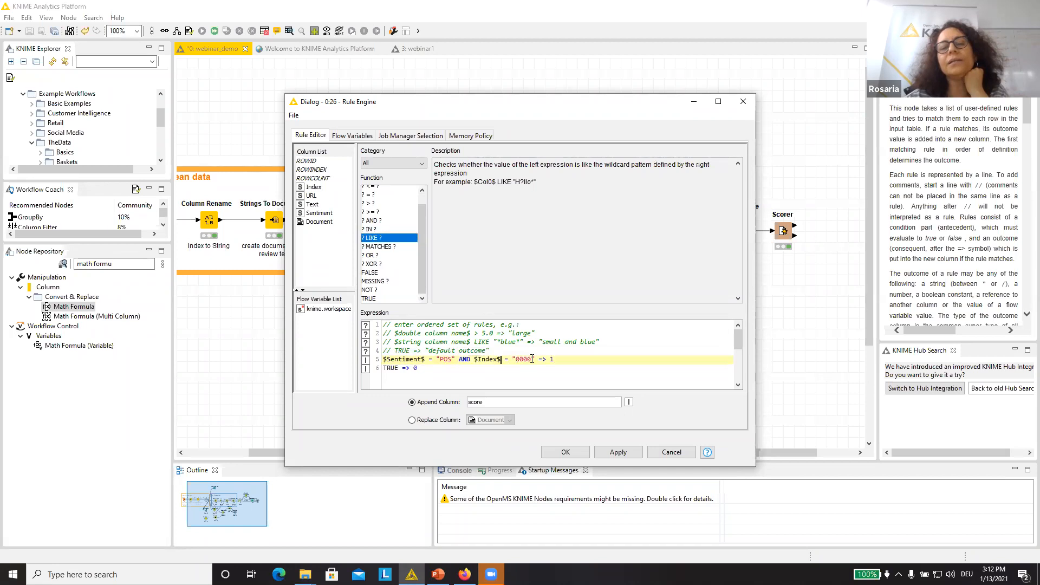
drag(532, 359, 394, 359)
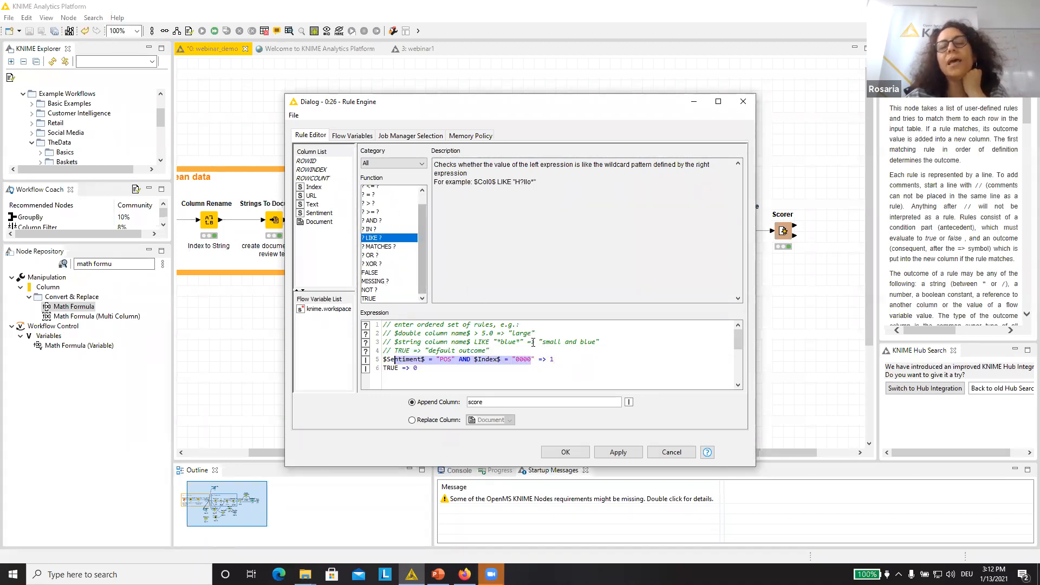
drag(540, 359, 548, 359)
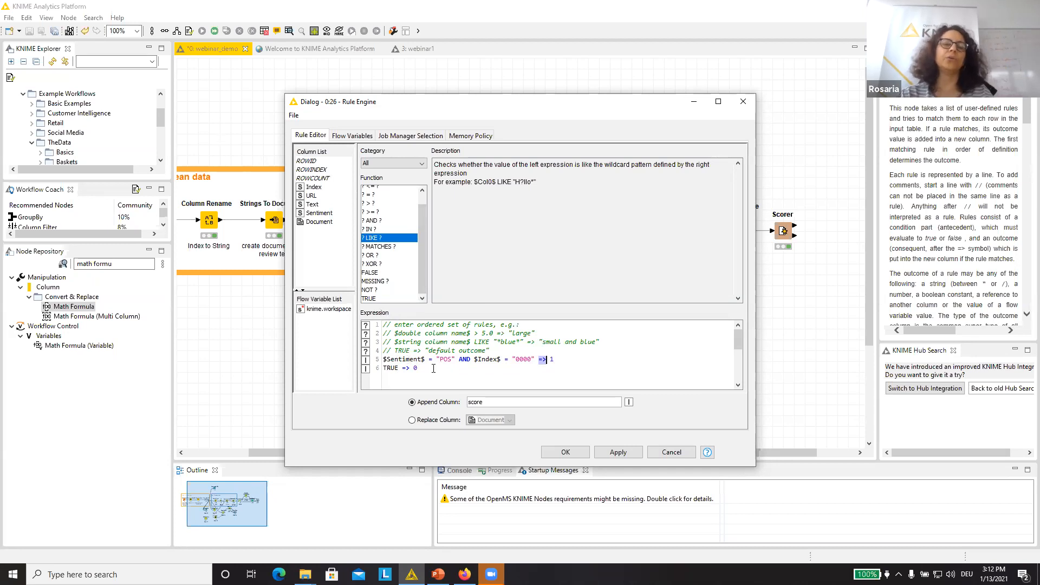
click(571, 359)
key(Return)
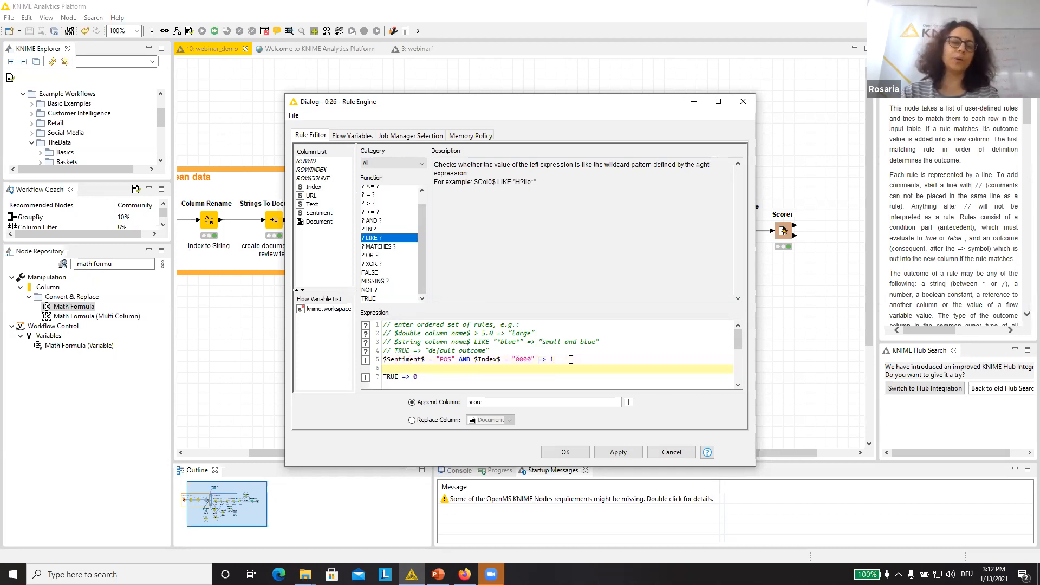
click(743, 102)
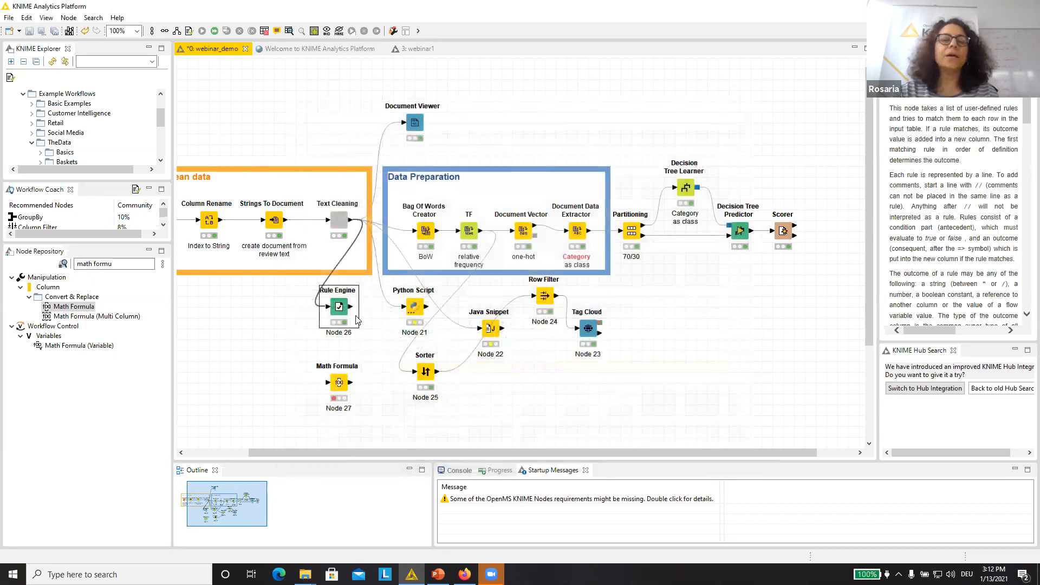
Step: Connect the Text Cleaning output to the Math Formula node and set its expression to $$ROWINDEX$$ + 3
drag(350, 310, 336, 384)
double_click(337, 384)
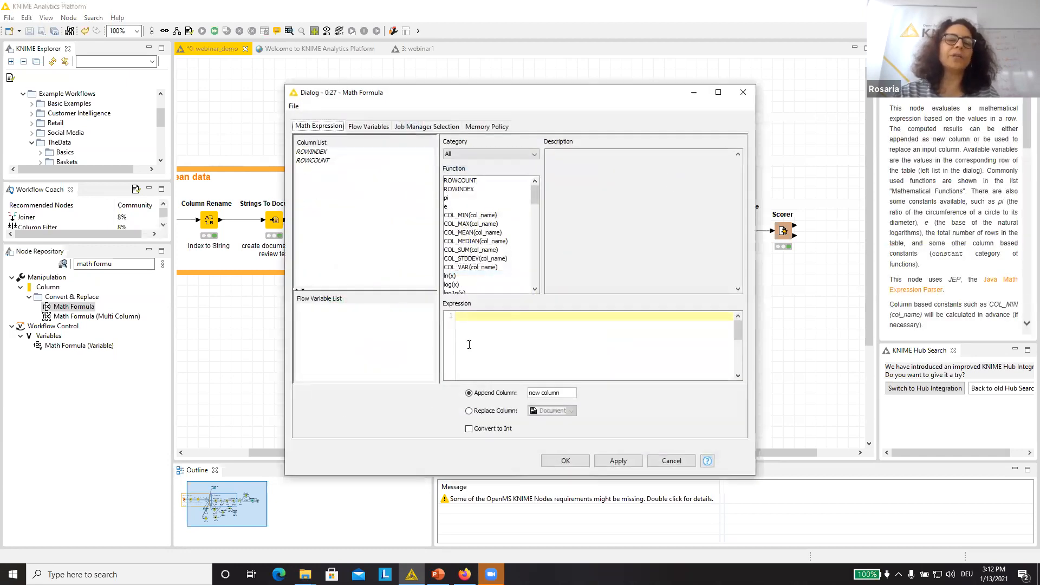
double_click(311, 151)
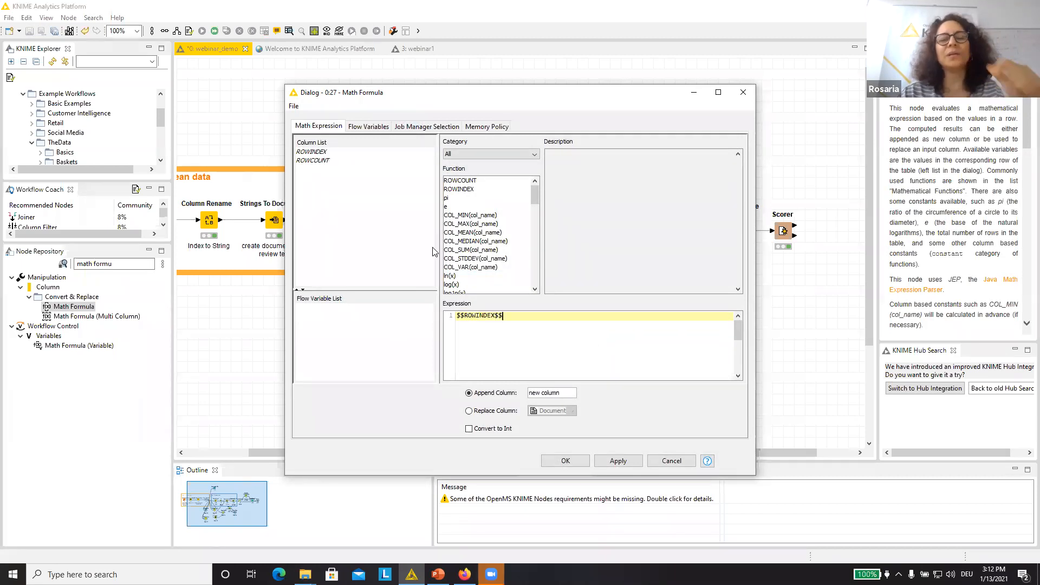
text(+ )
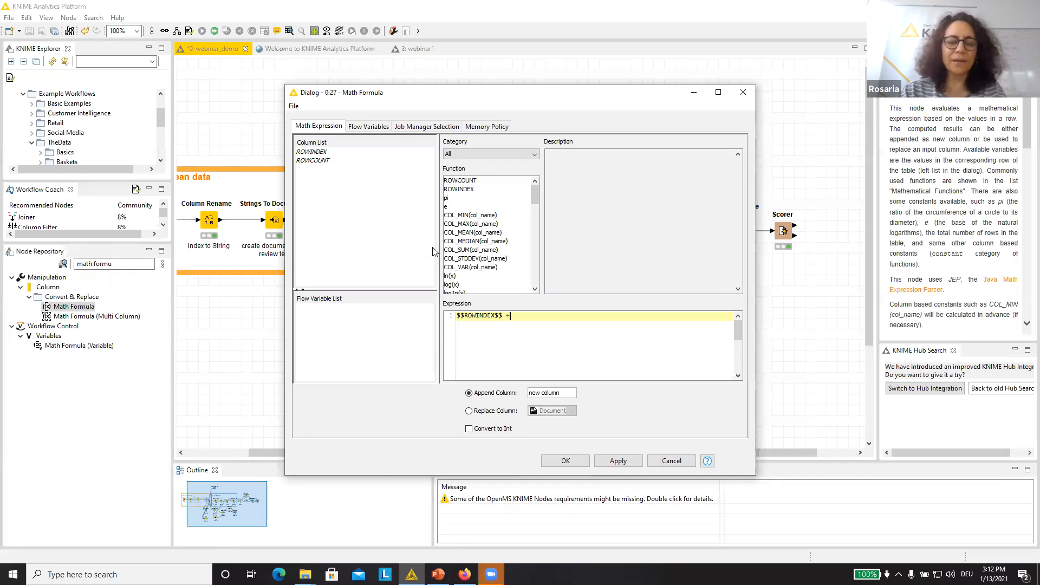
text(3)
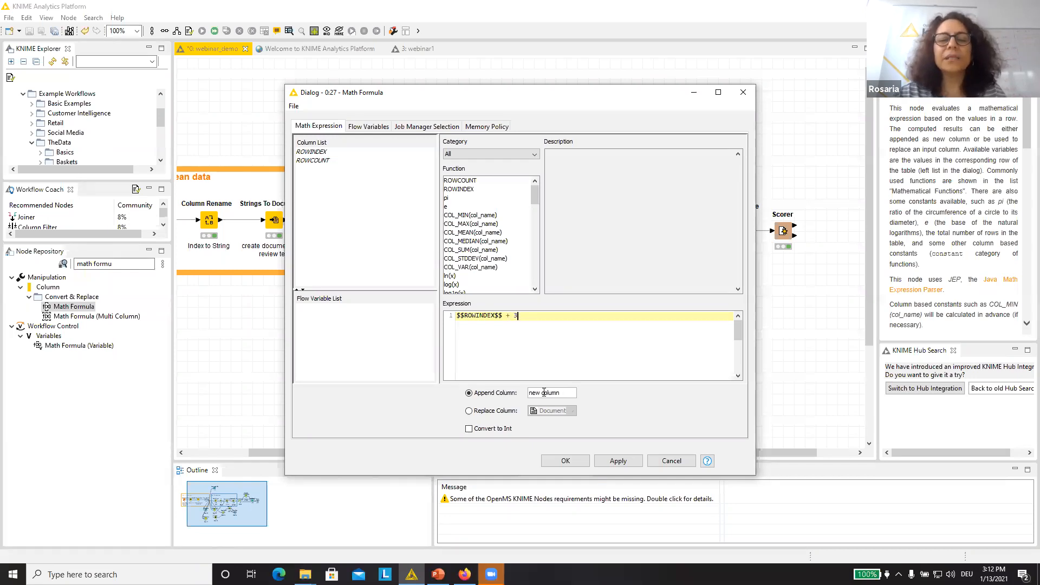
Step: Convert the Math Formula result to integer, keeping it as an appended column, and execute the node
click(492, 430)
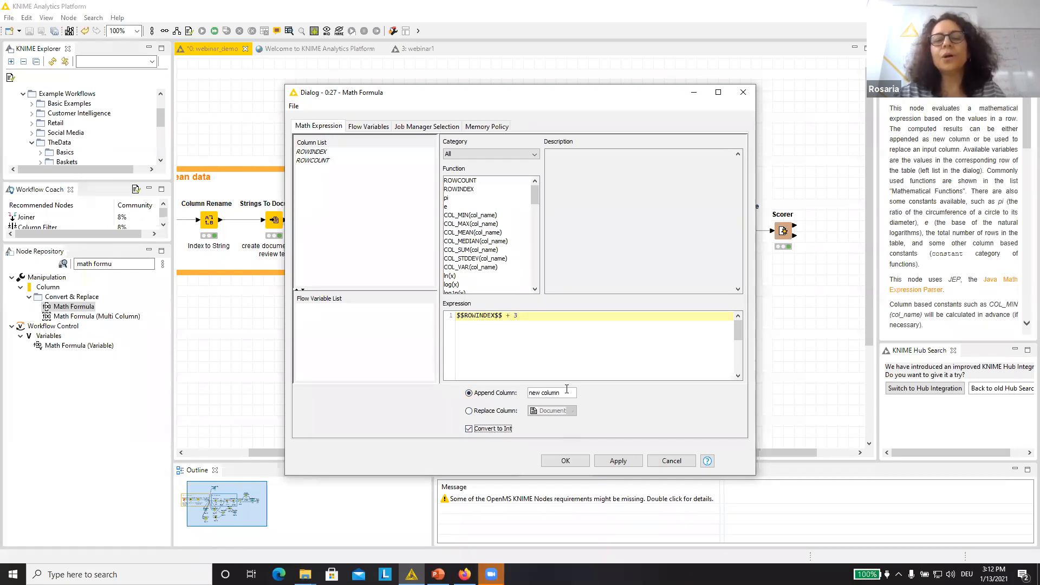
click(566, 463)
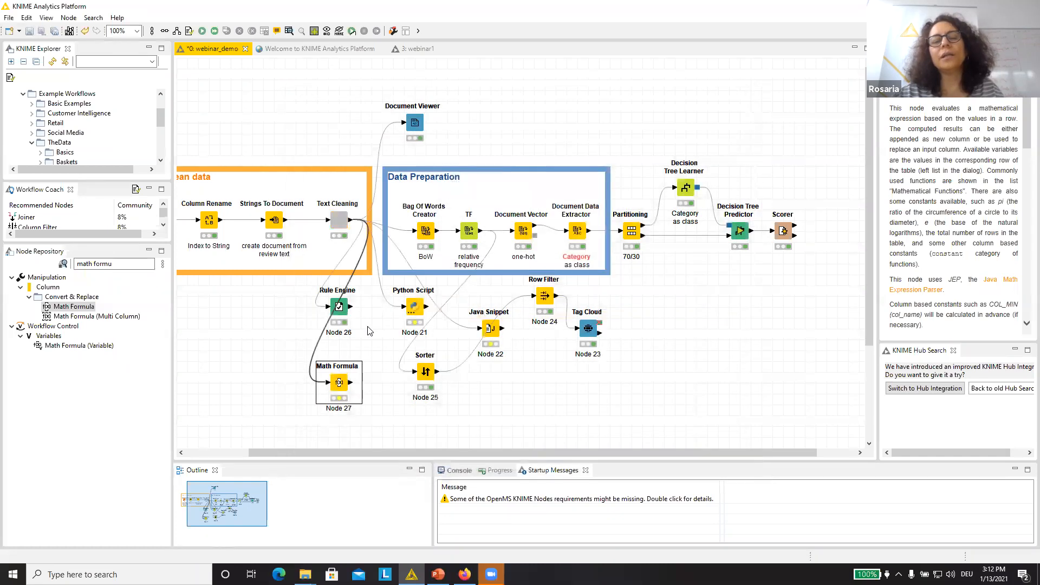
right_click(342, 386)
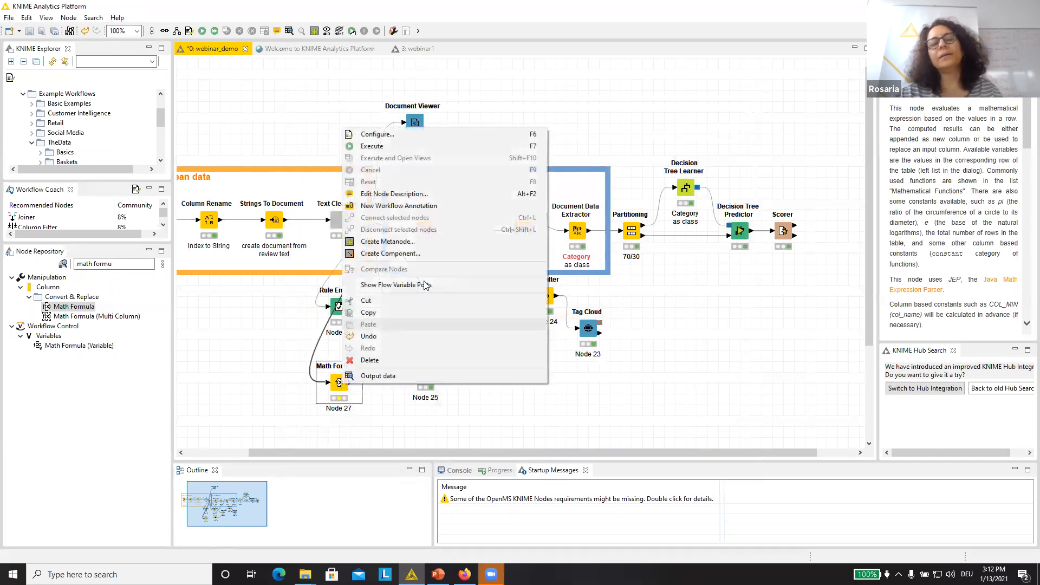
click(415, 147)
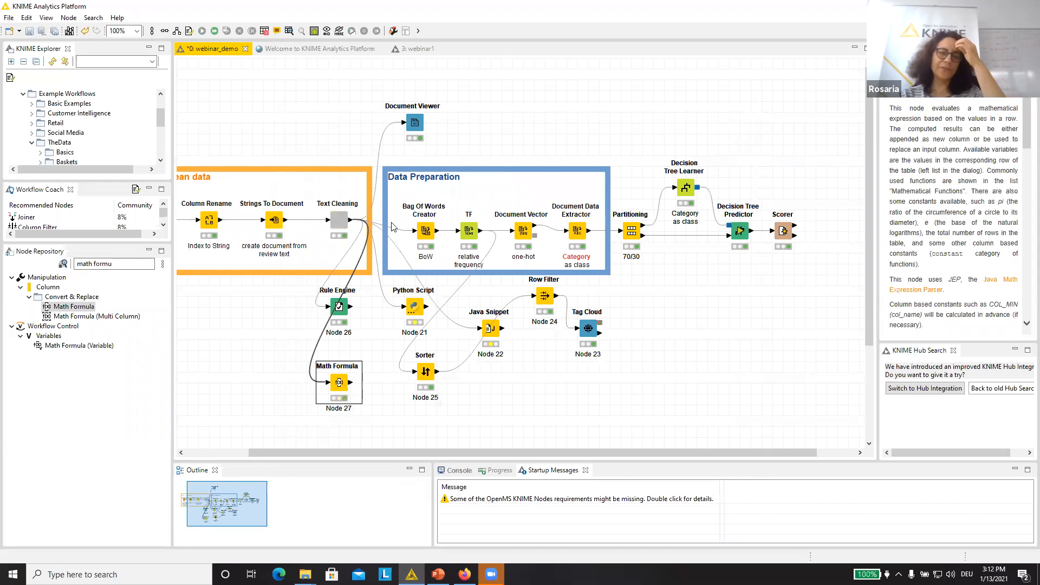
right_click(659, 352)
click(672, 427)
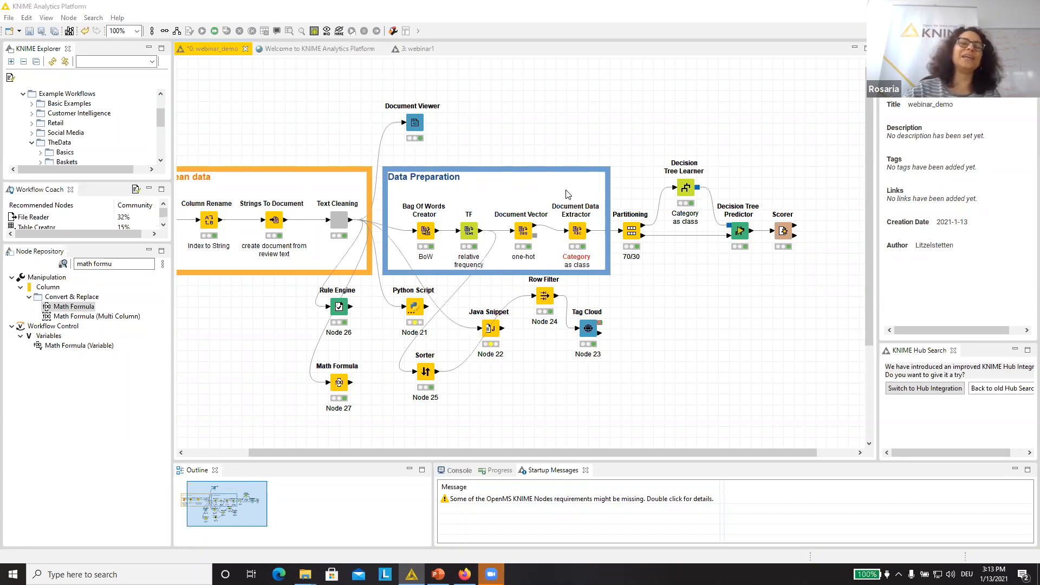
Step: Reopen the Rule Engine's configuration and review its POS rule and the TRUE default rule
double_click(344, 312)
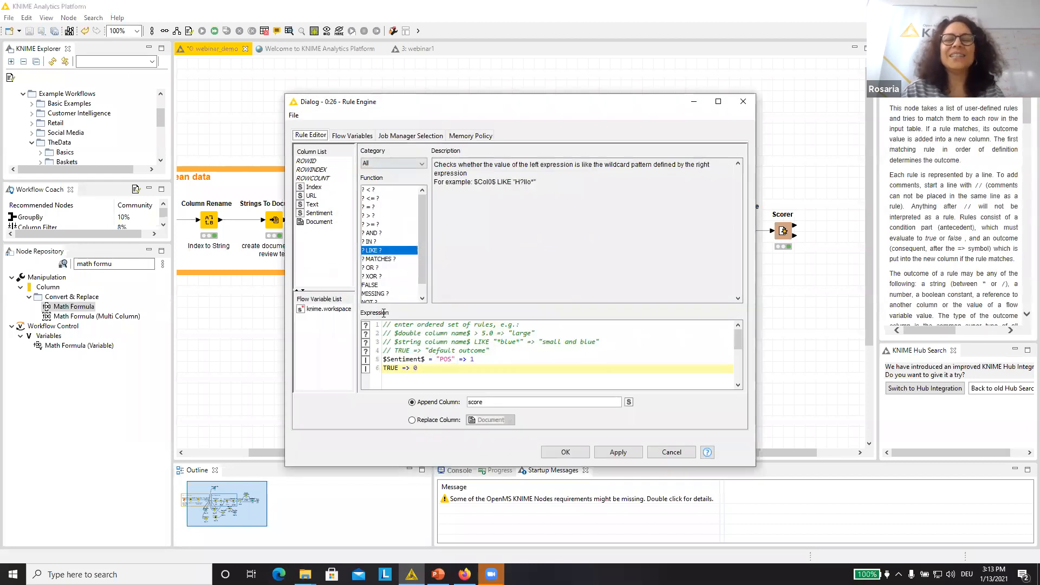
click(431, 370)
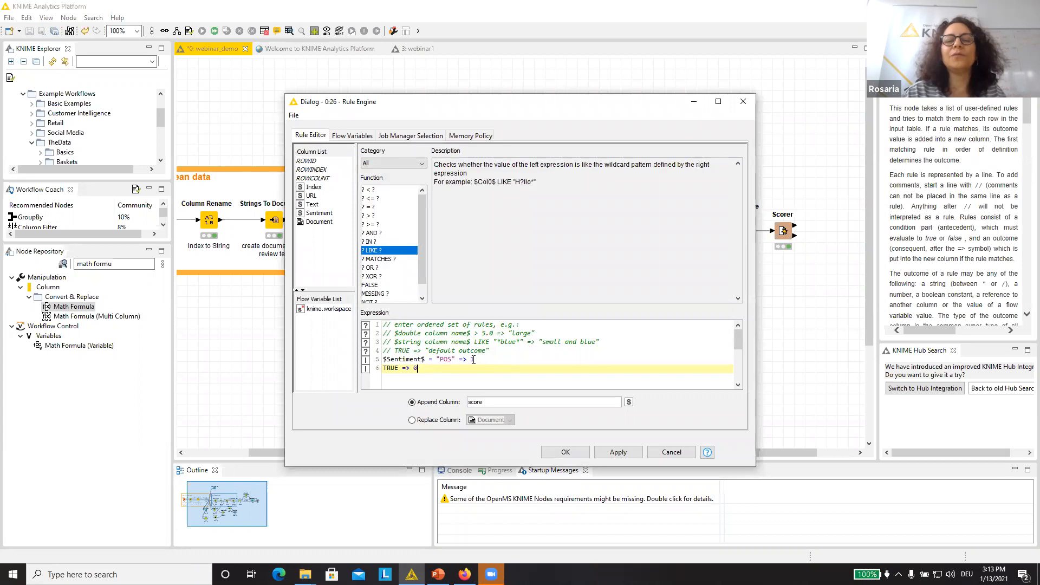
click(429, 359)
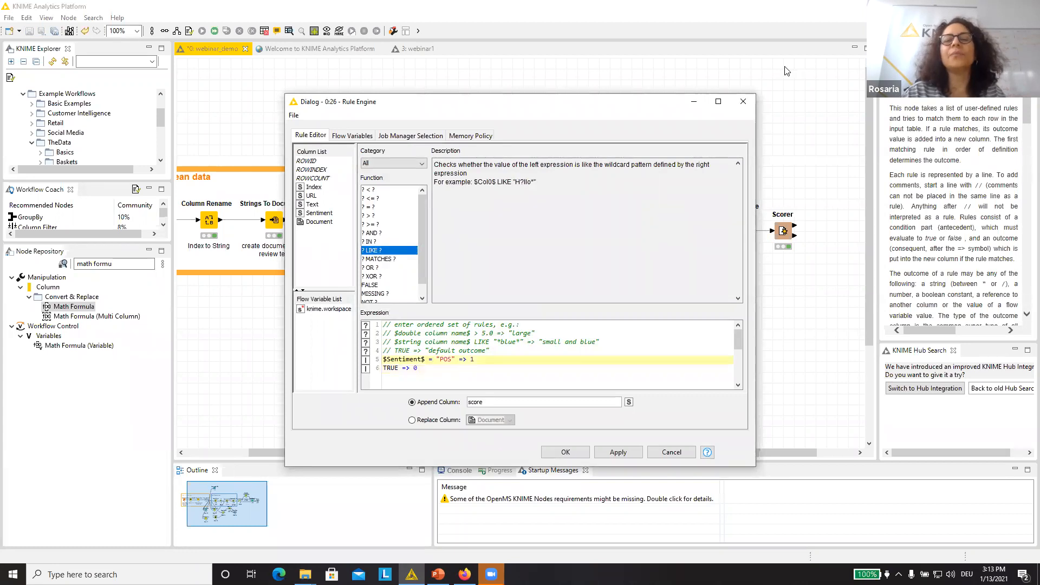
Step: Replace the Rule Engine's input connection with the Bag Of Words Creator output and move the Rule Engine below the Partitioning node
click(741, 106)
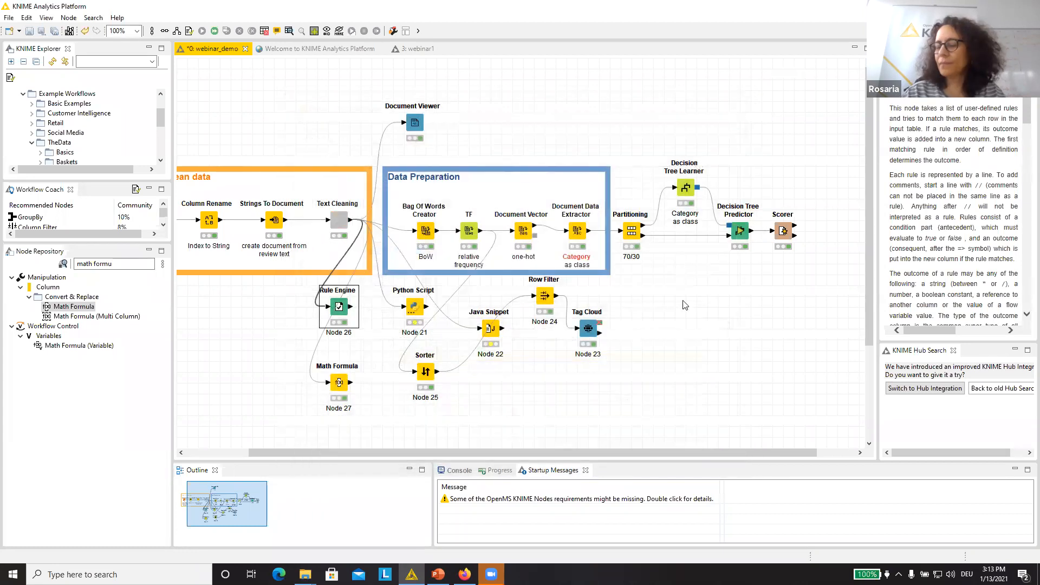
click(439, 233)
mouse_move(323, 301)
mouse_down()
mouse_move(631, 262)
mouse_move(421, 265)
mouse_move(339, 307)
mouse_up()
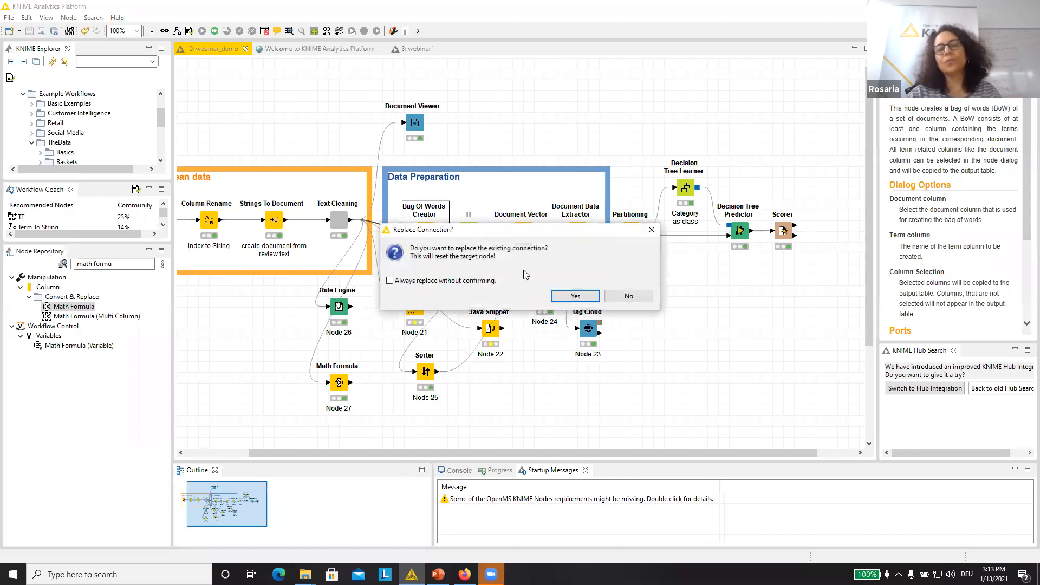
click(574, 295)
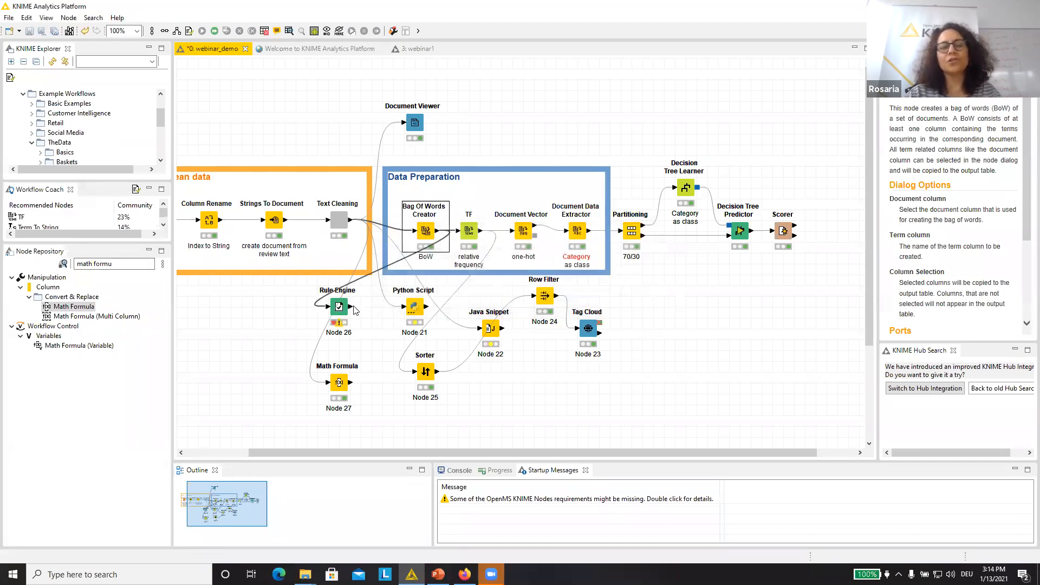
drag(354, 308, 671, 299)
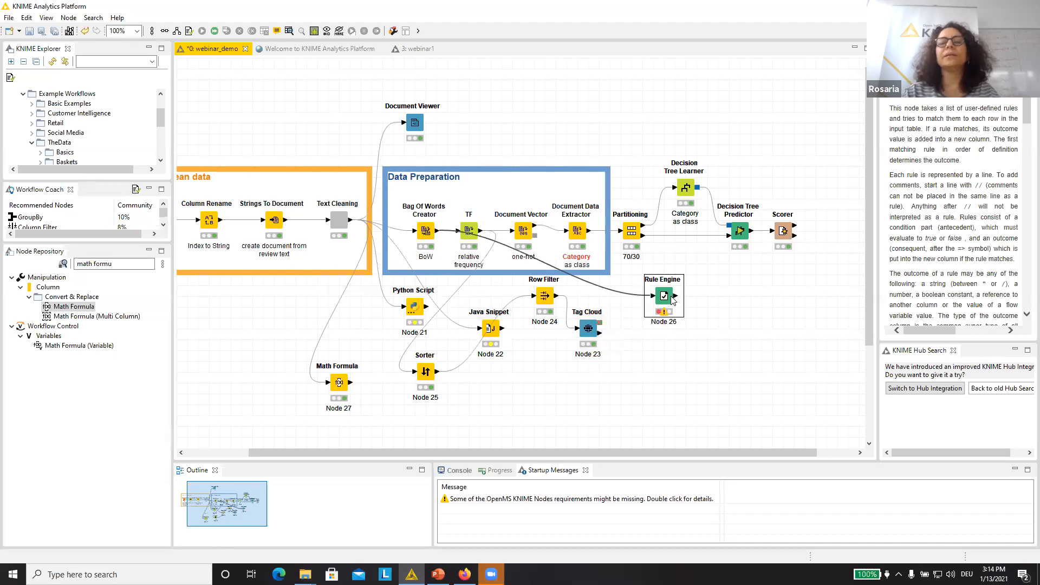
Step: Open the Rule Engine's configuration and delete the Sentiment rule above the TRUE default rule
double_click(665, 295)
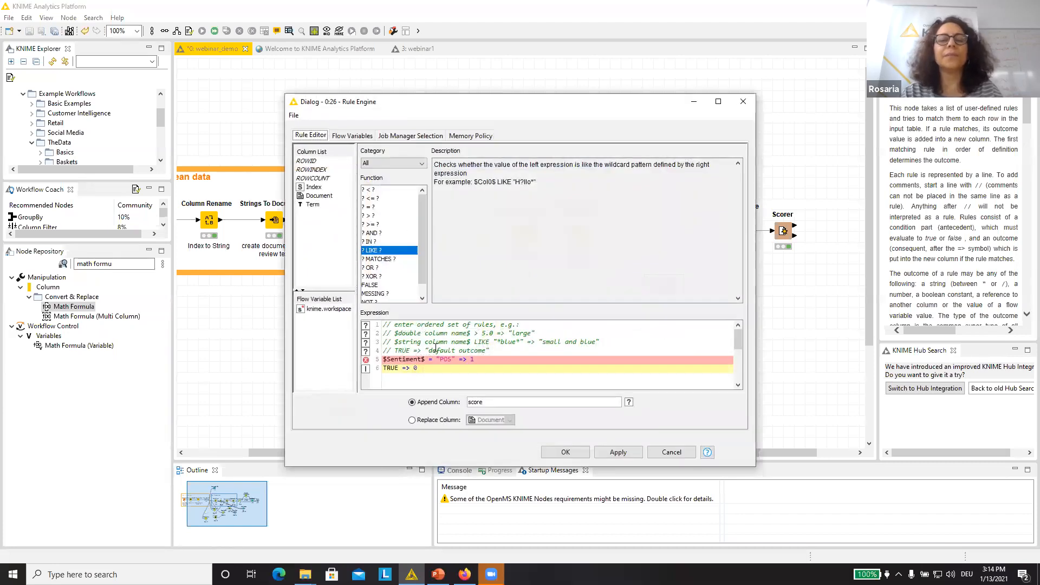
click(407, 359)
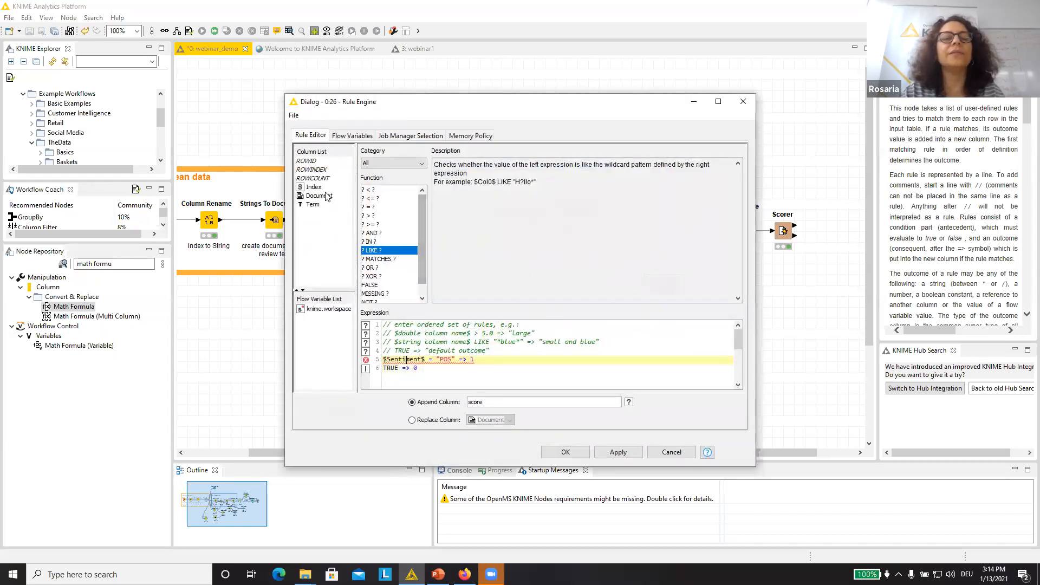
double_click(312, 204)
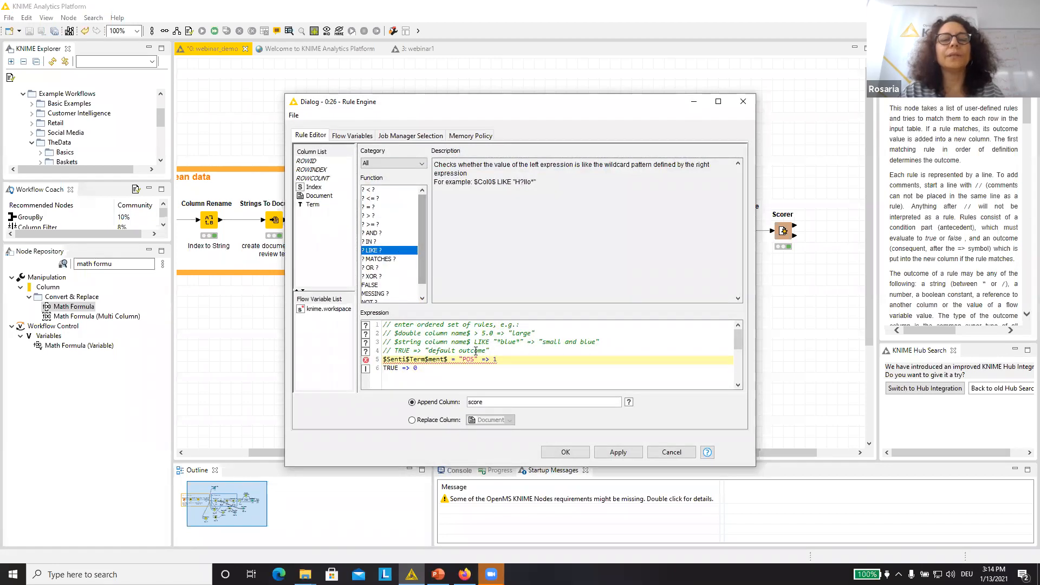
click(383, 368)
key(BackSpace)
key(BackSpace)
key(BackSpace)
key(BackSpace)
key(BackSpace)
key(BackSpace)
key(BackSpace)
key(BackSpace)
key(BackSpace)
key(BackSpace)
key(BackSpace)
key(BackSpace)
key(BackSpace)
key(BackSpace)
key(BackSpace)
key(BackSpace)
key(BackSpace)
key(BackSpace)
key(BackSpace)
key(BackSpace)
key(BackSpace)
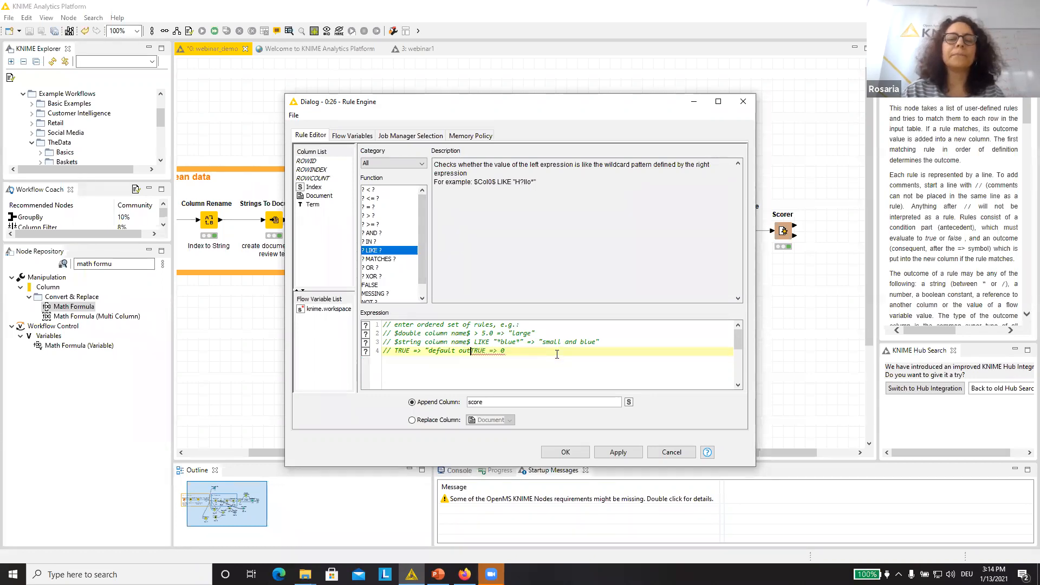
Step: Add the rule $Term$ = "not" => -2 above the TRUE default rule and accept the Rule Engine configuration
key(Return)
key(Return)
click(439, 358)
click(318, 205)
double_click(319, 205)
text(= "not" )
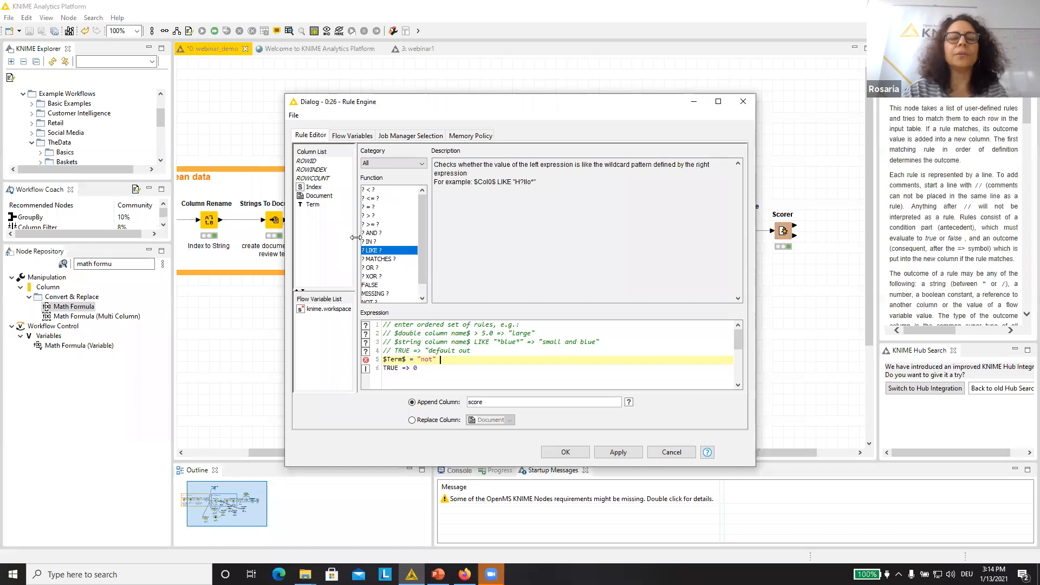
text(=> )
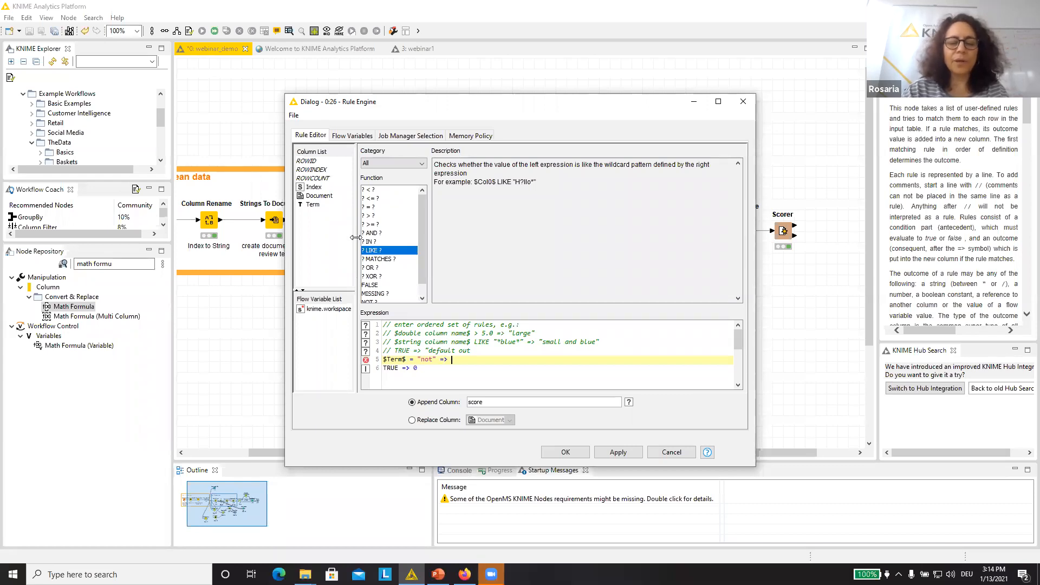
text(-2)
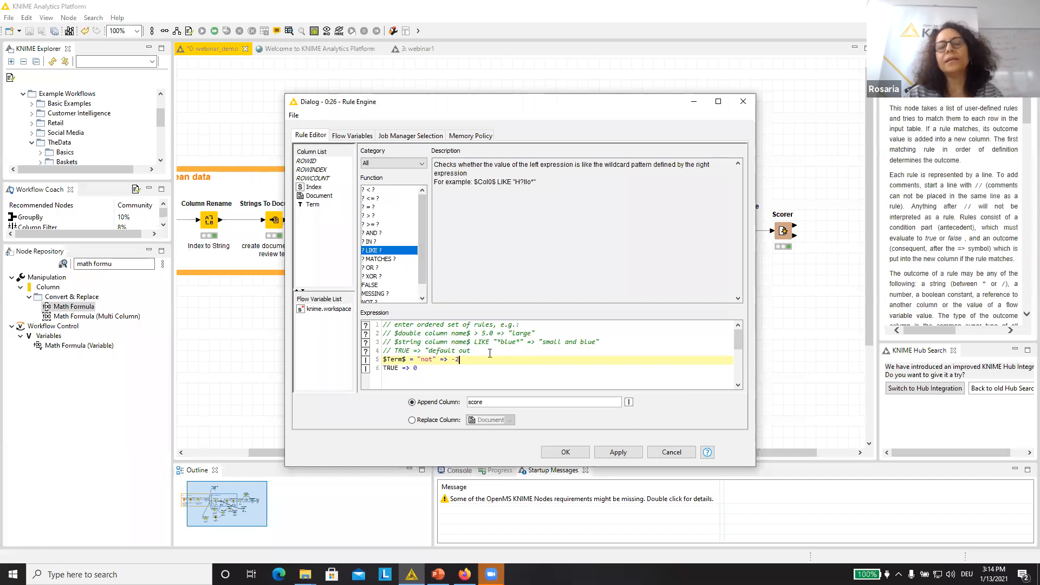
click(552, 450)
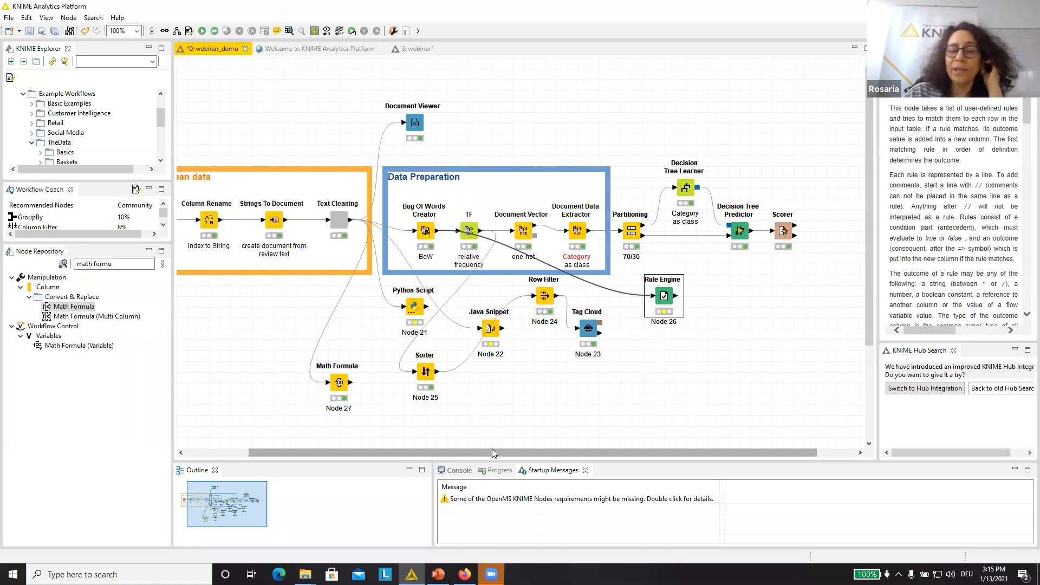
Step: Switch to the KNIME website in Firefox and open the KNIME Courses overview from the Learning page
click(437, 574)
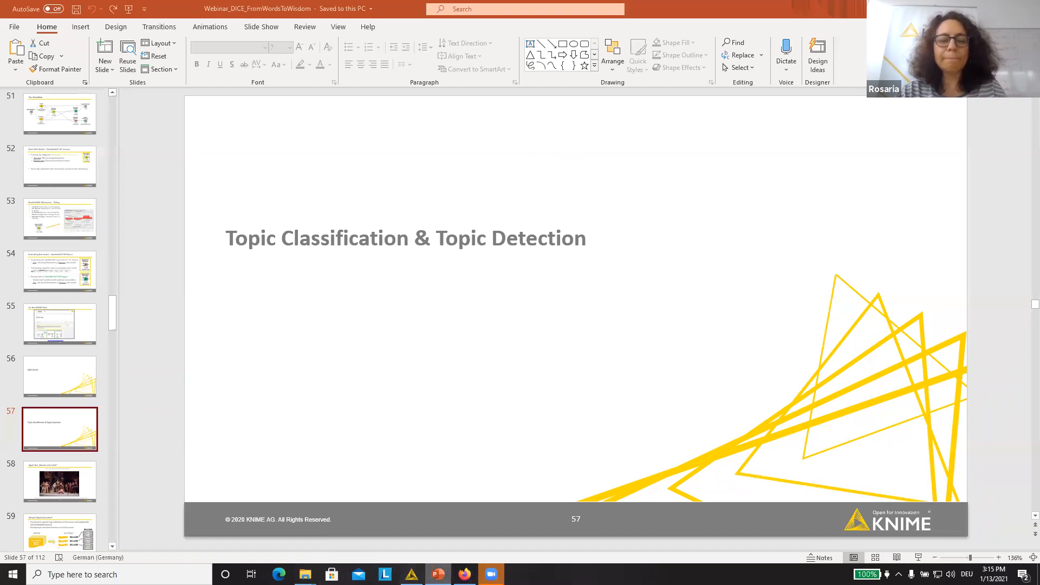
mouse_move(464, 574)
click(441, 533)
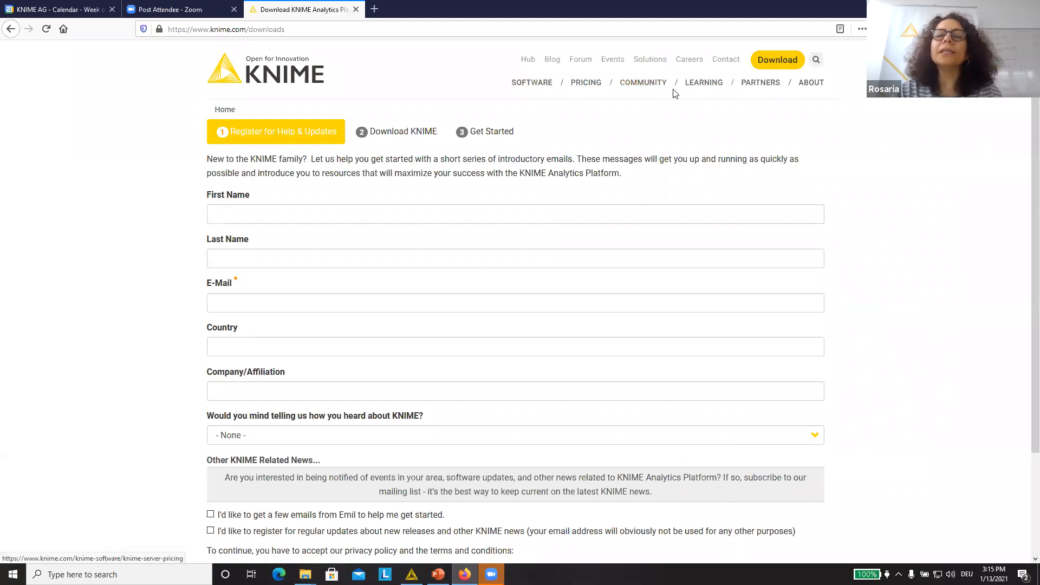
click(693, 83)
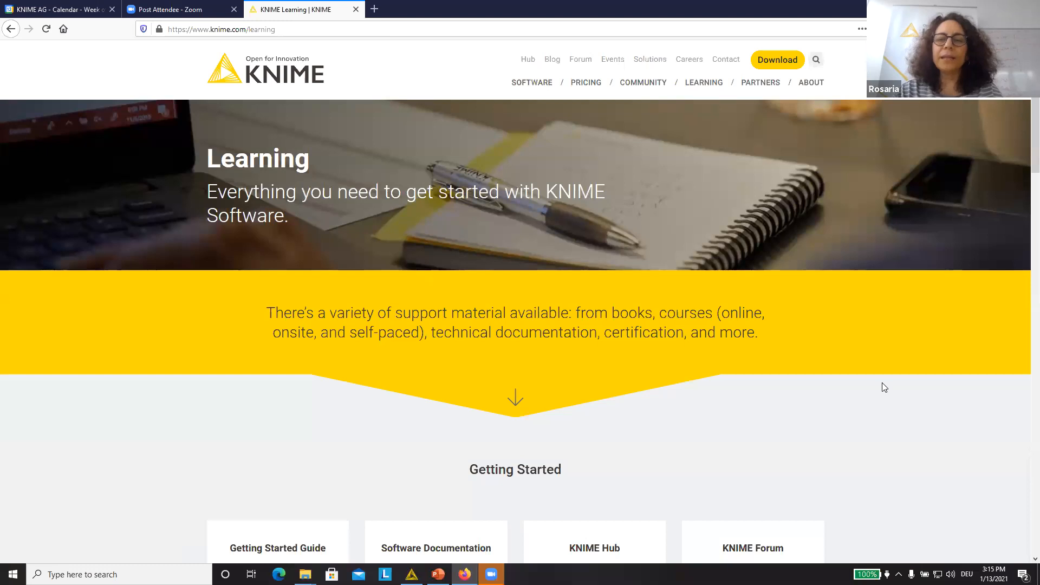
scroll(1023, 142, down, 10)
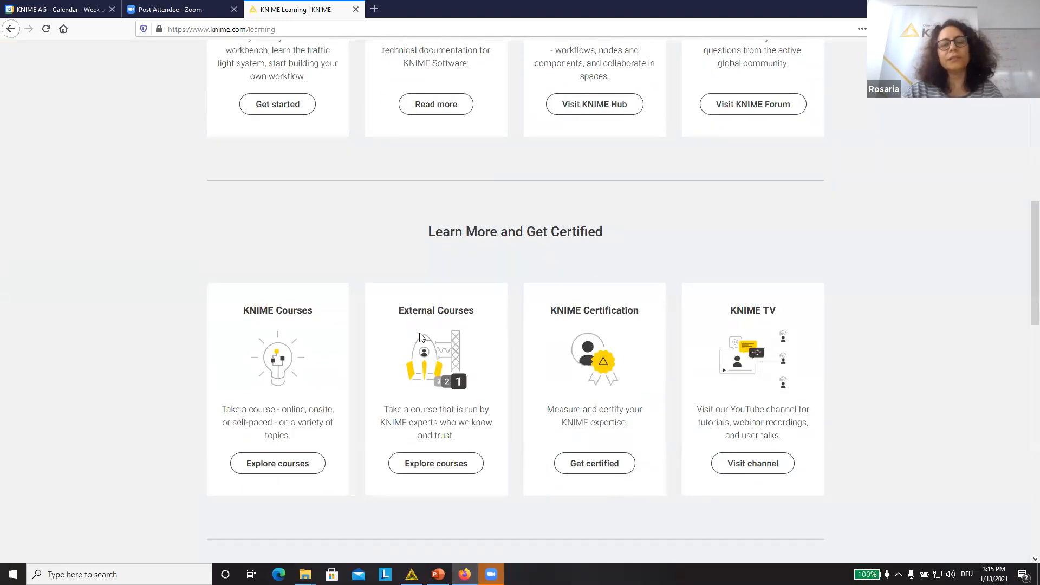
click(291, 464)
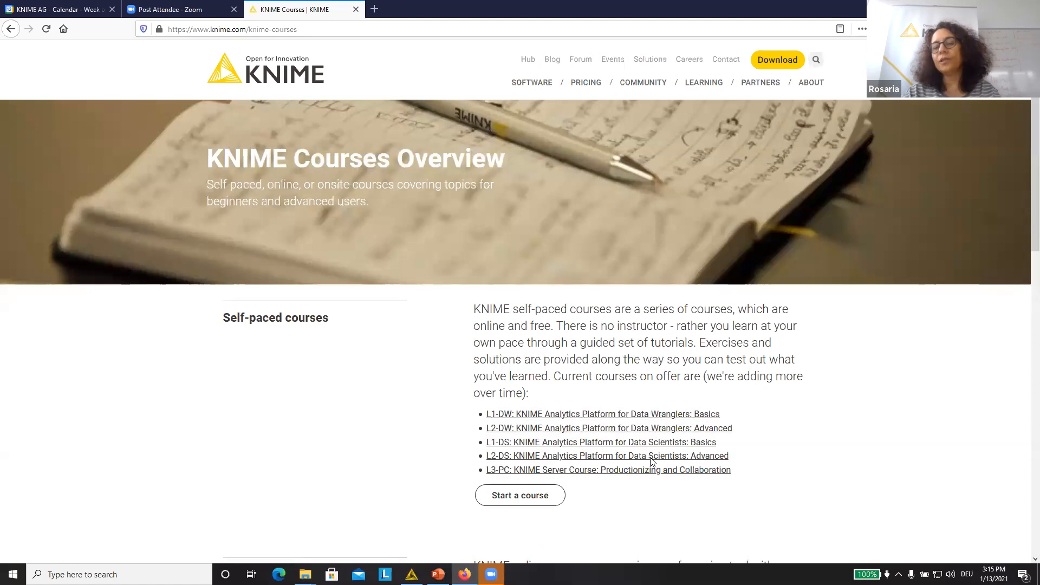
Step: Review the self-paced and online course sections, then open the online course schedule and view its upcoming courses
scroll(1025, 233, down, 2)
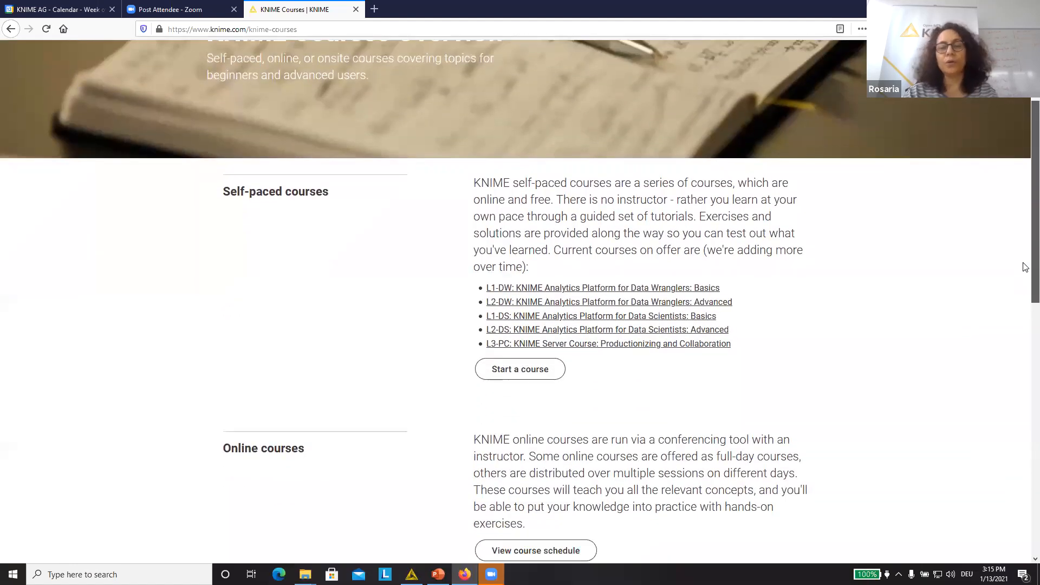
scroll(1025, 276, down, 1)
scroll(1025, 287, down, 1)
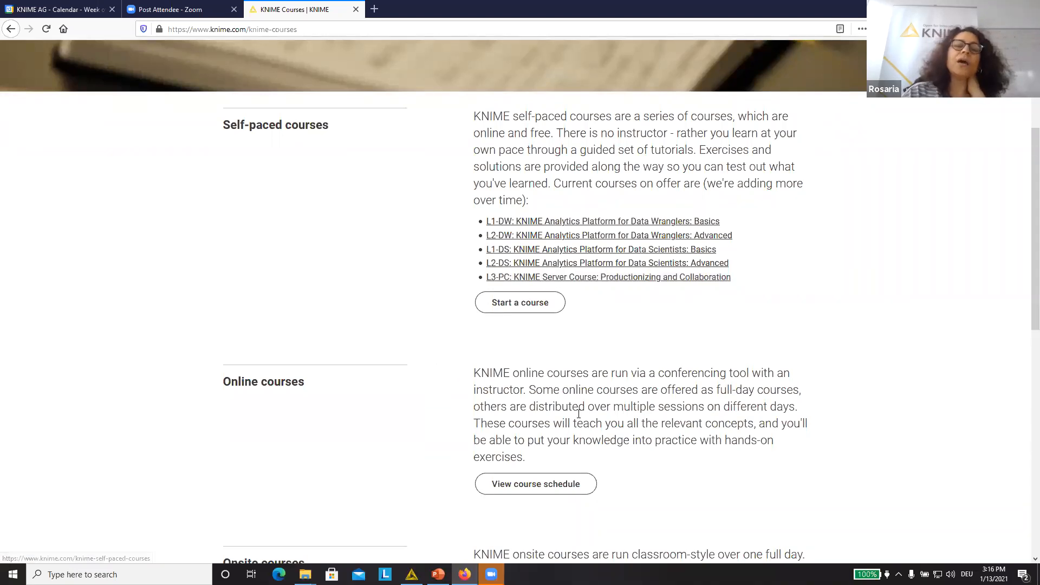
click(559, 494)
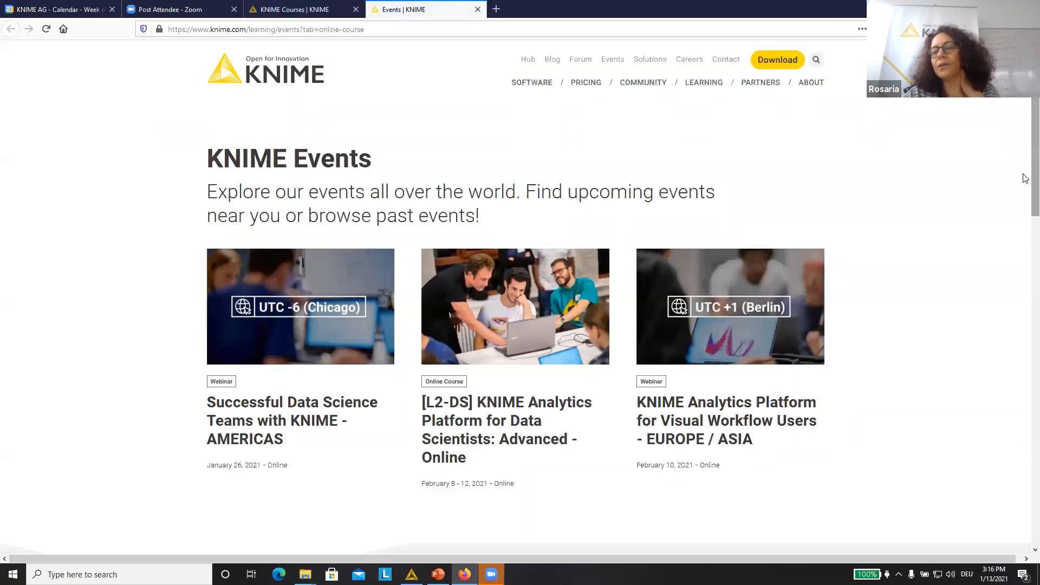
scroll(1025, 178, down, 8)
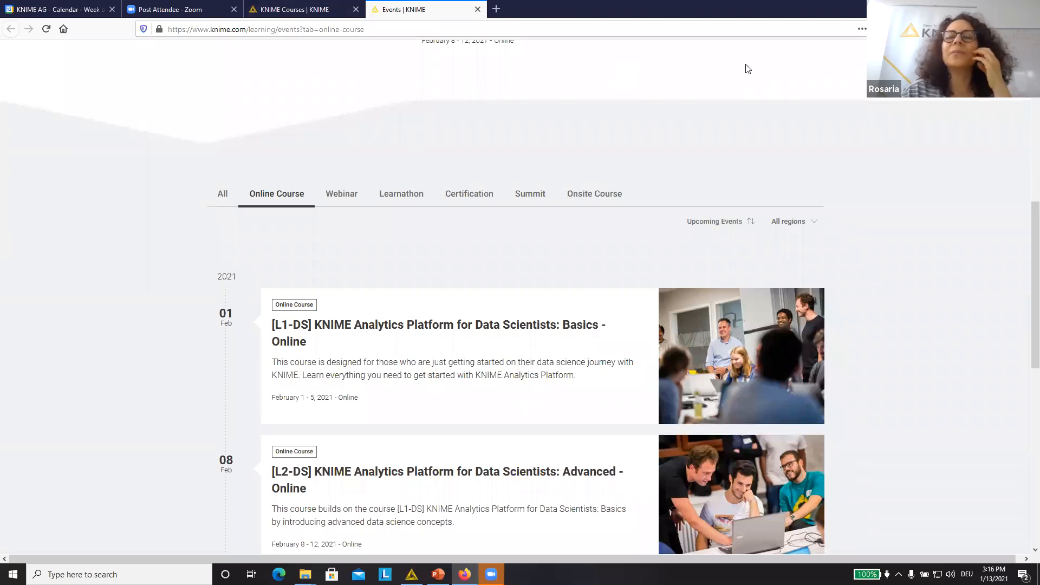
Step: Reduce Firefox to a floating window, show the KNIME Courses page again, and switch to the PowerPoint presentation
click(1002, 9)
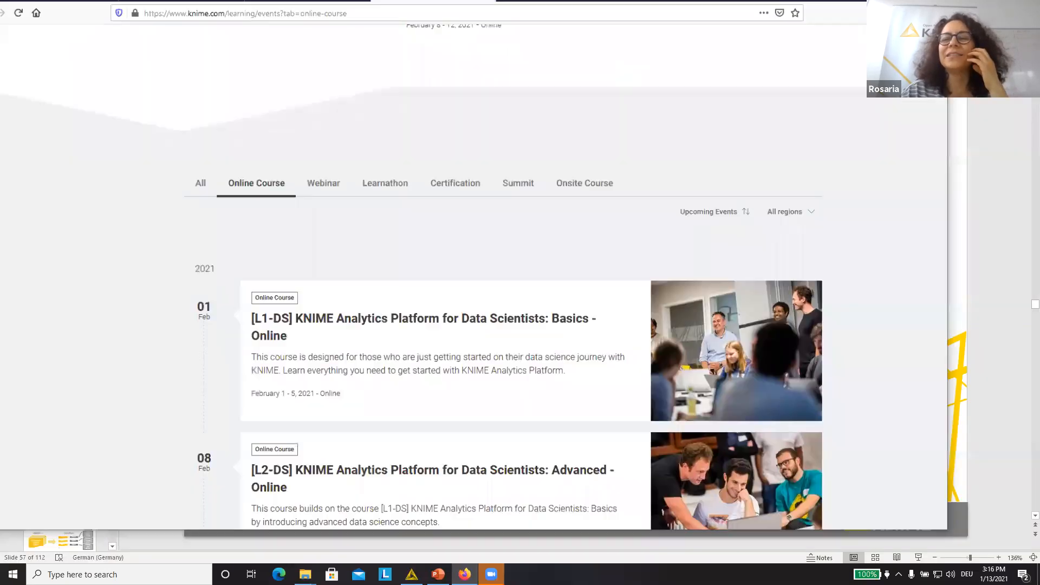
drag(812, 11, 787, 125)
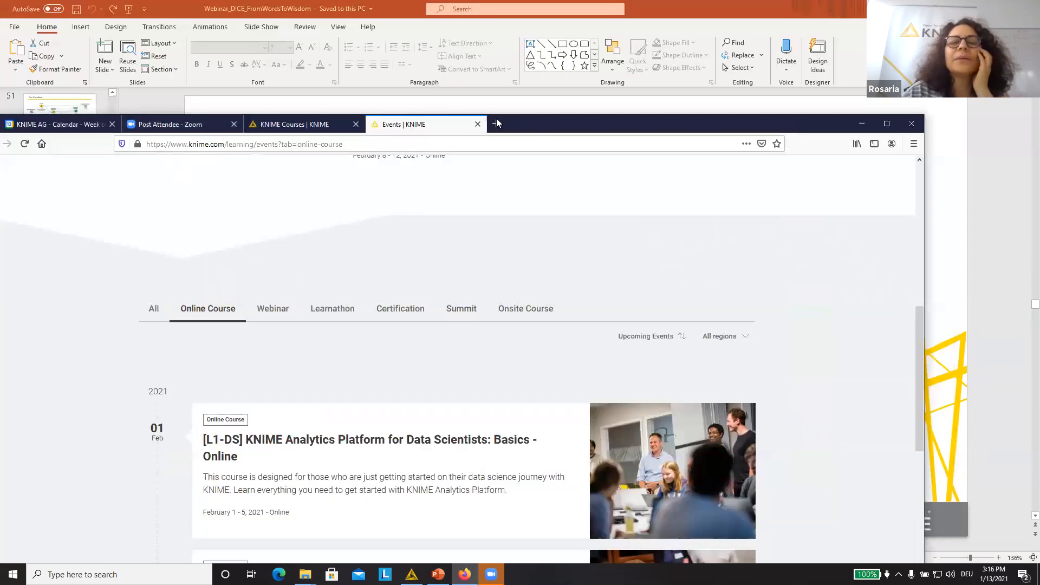
drag(560, 116, 642, 106)
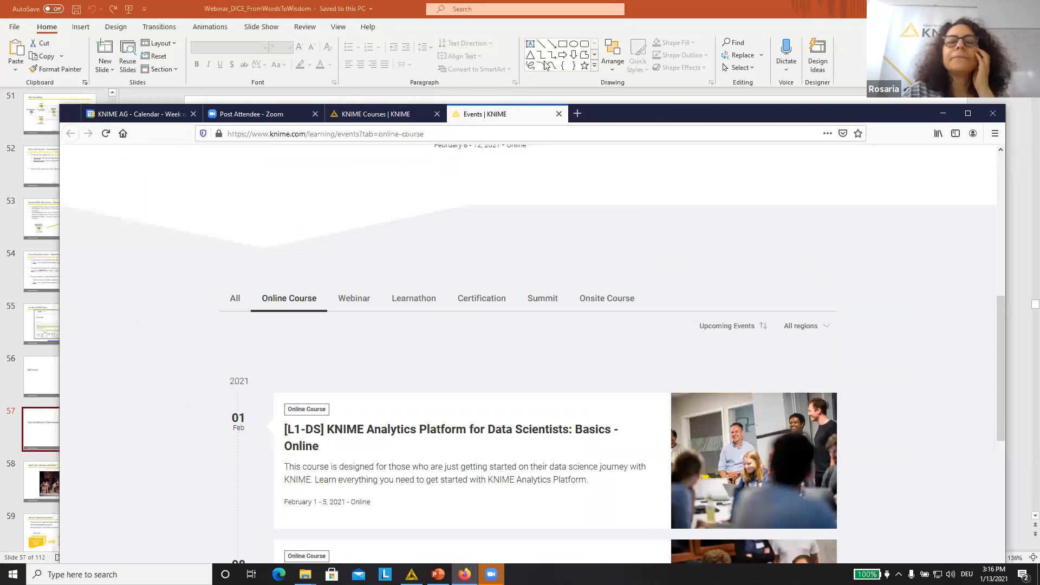
click(401, 114)
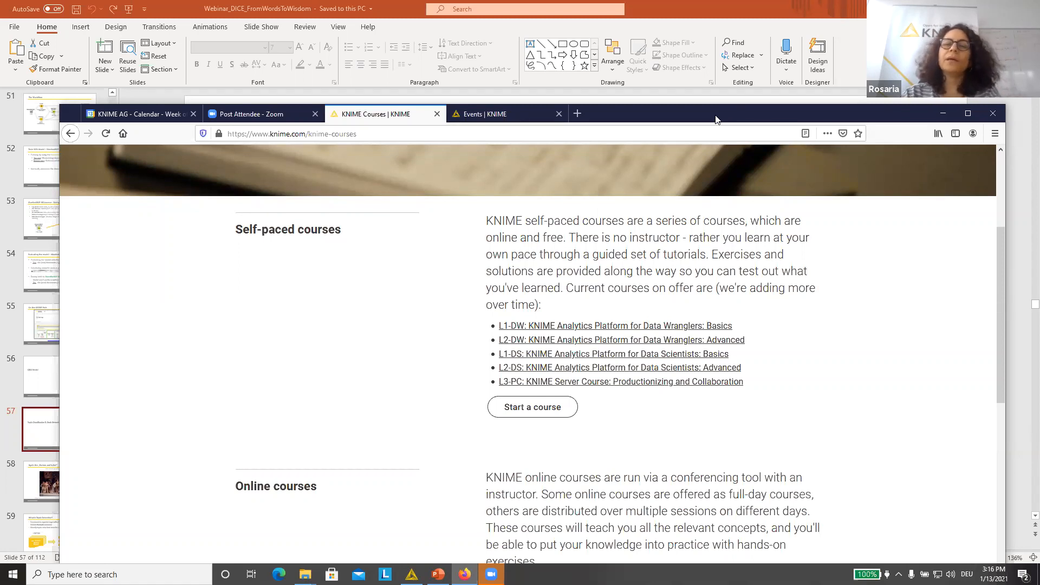
drag(713, 112, 683, 55)
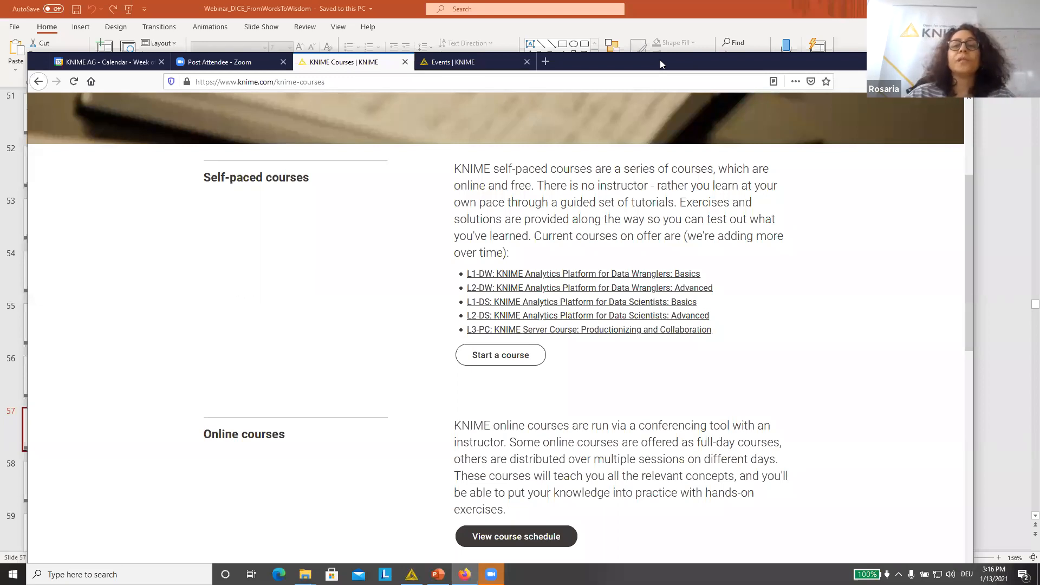
click(184, 11)
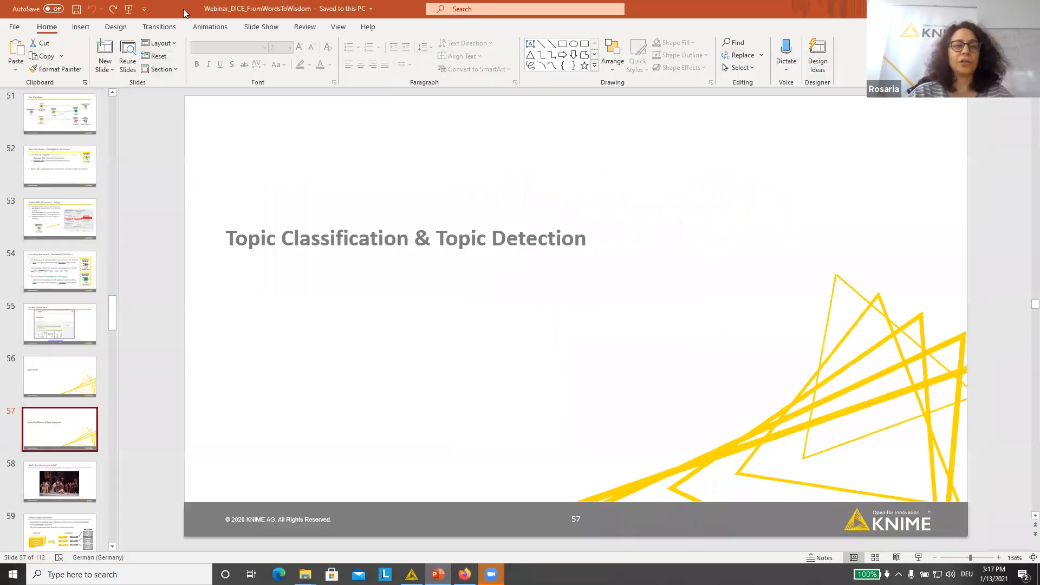